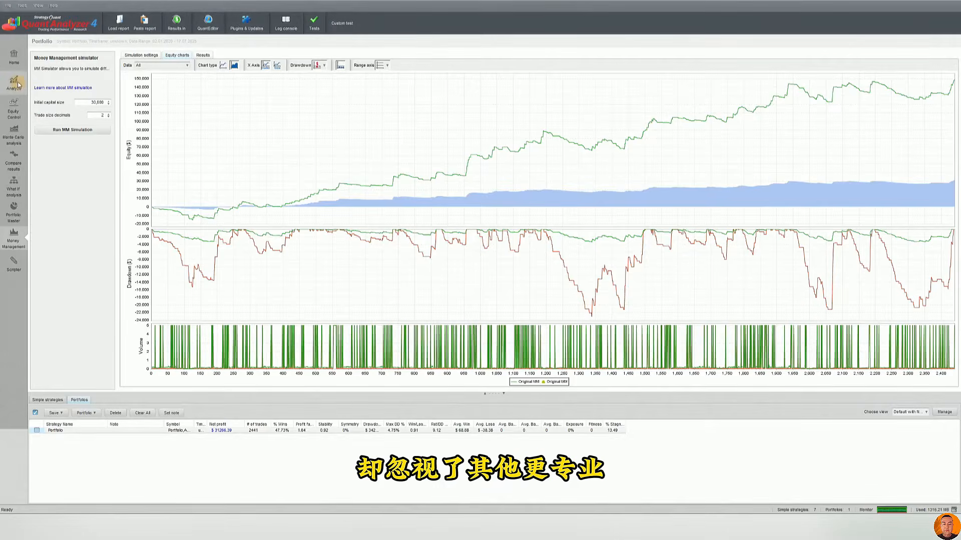
View the portfolio's trade analysis, equity control with its current settings applied, Monte Carlo analysis, Portfolio Master and money management
click(14, 82)
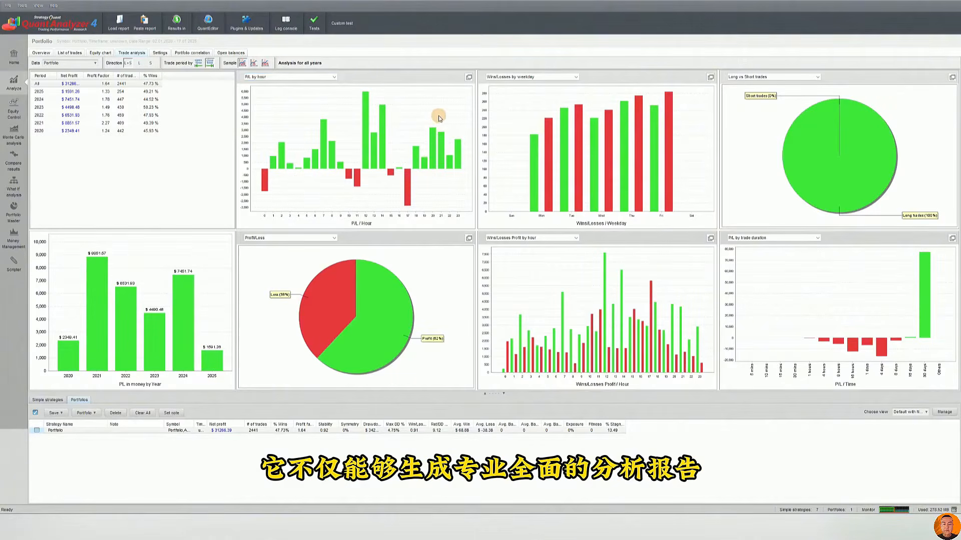
click(14, 109)
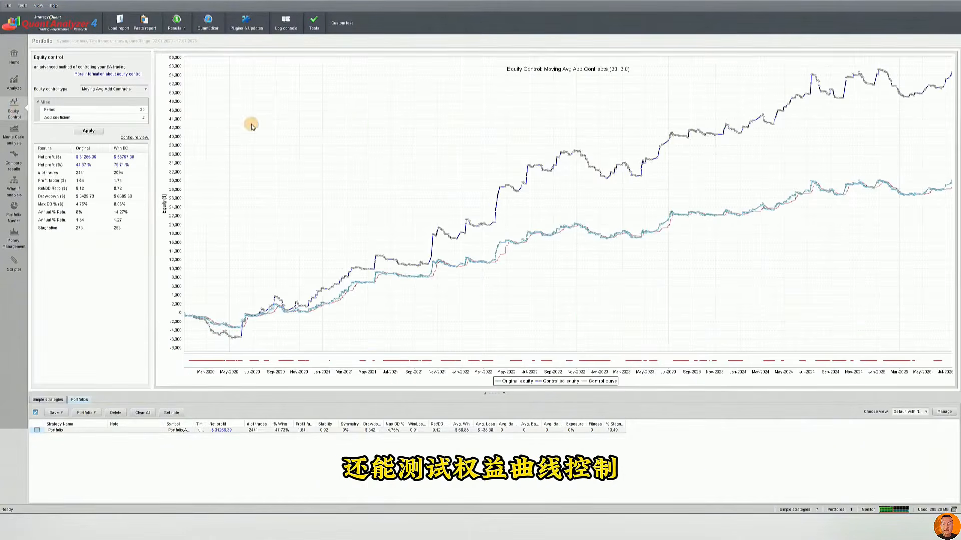
click(88, 131)
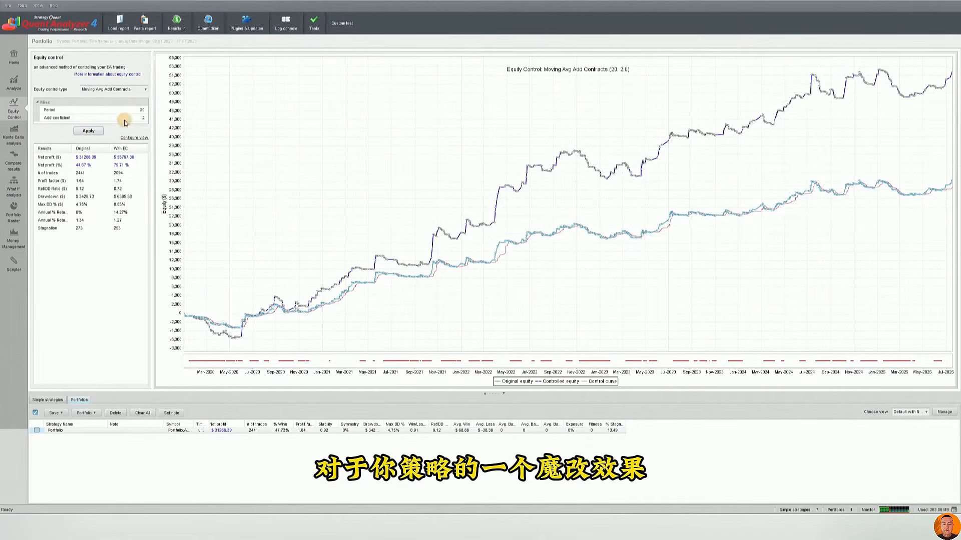
click(14, 135)
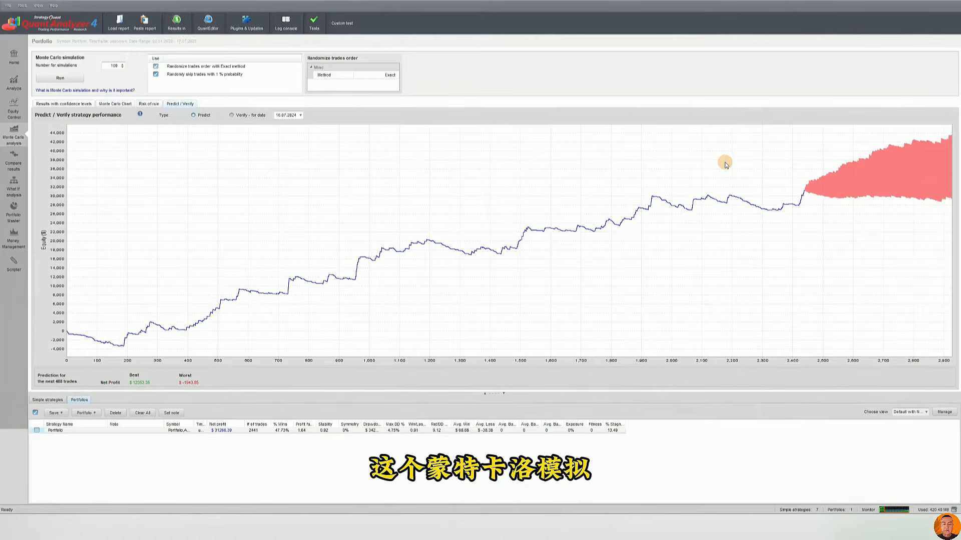
click(14, 210)
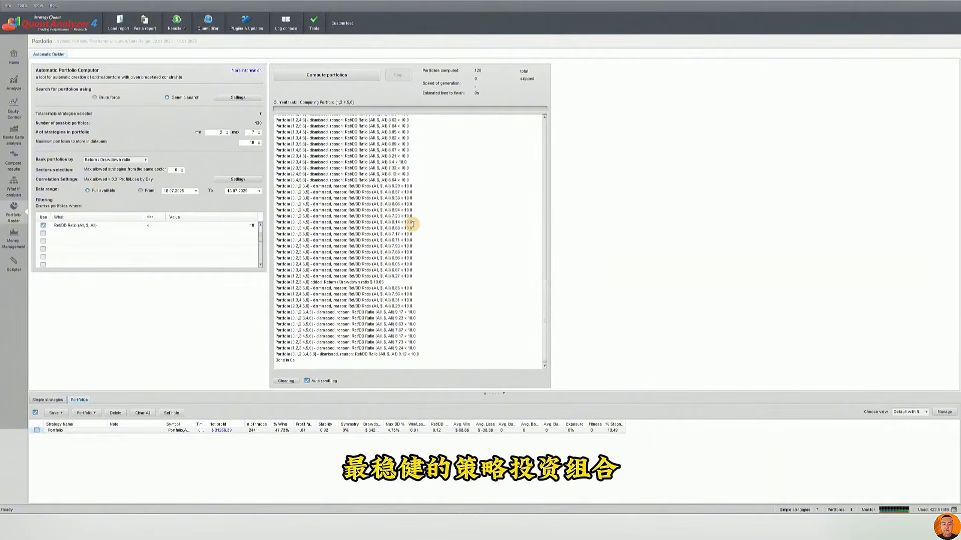
click(14, 234)
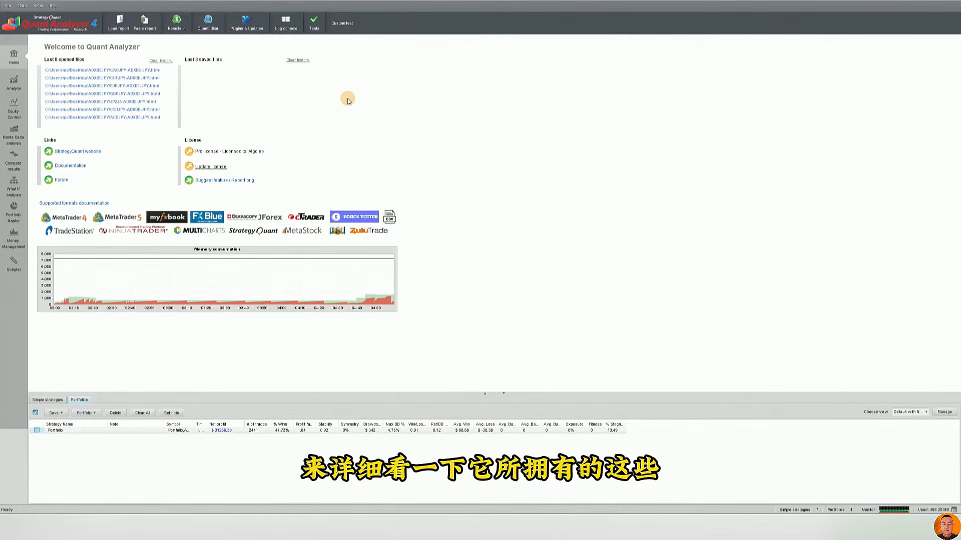
Revisit each module from analysis, equity control and compare results through What If, Portfolio Master and money management, ending on the home page
click(14, 83)
click(22, 115)
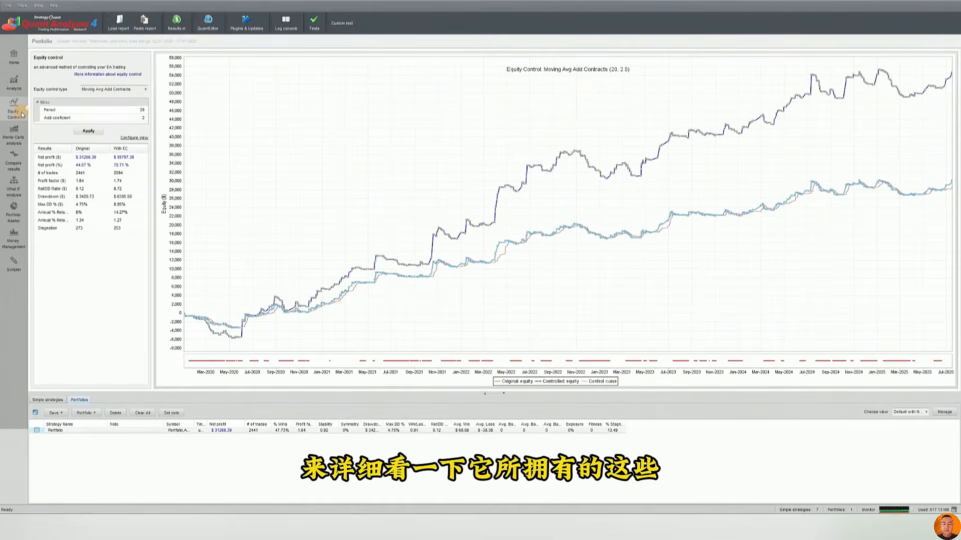
click(17, 151)
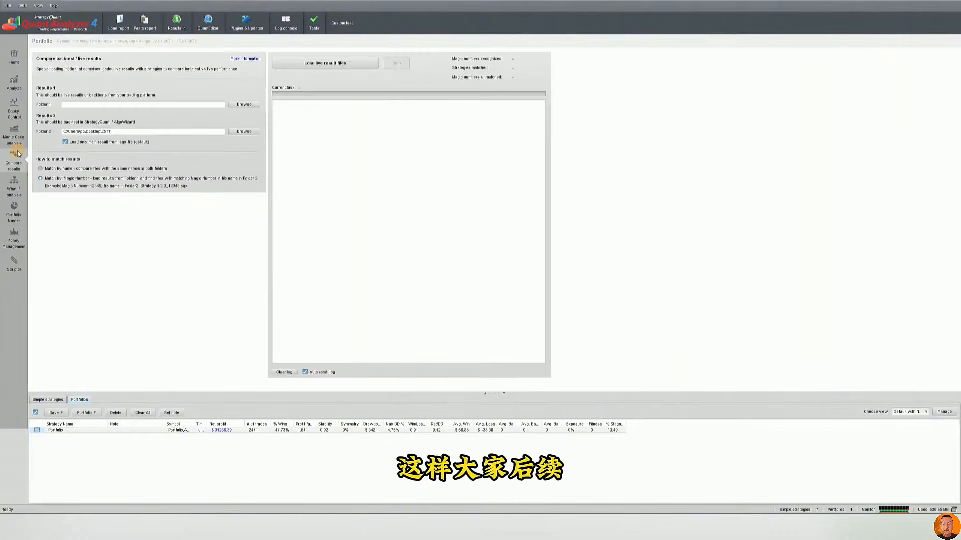
click(14, 184)
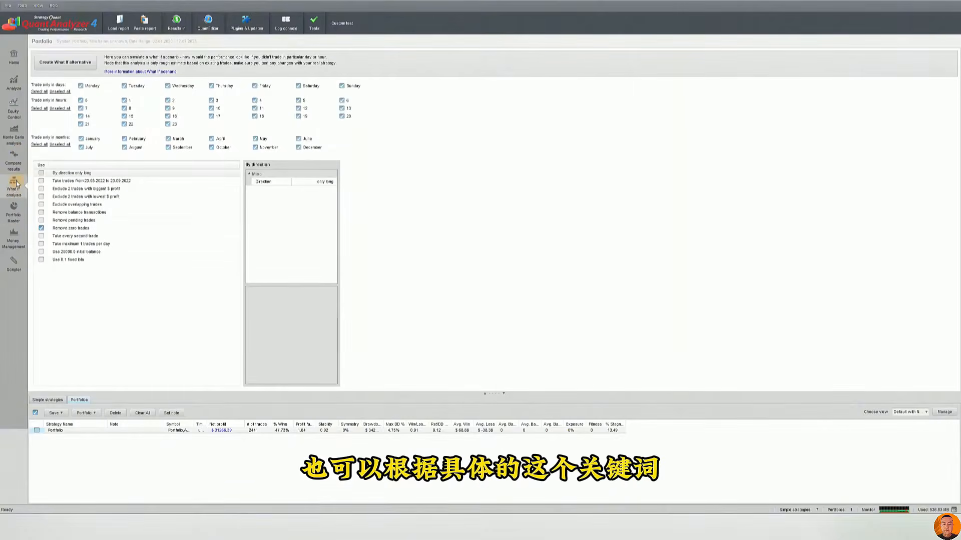
click(13, 218)
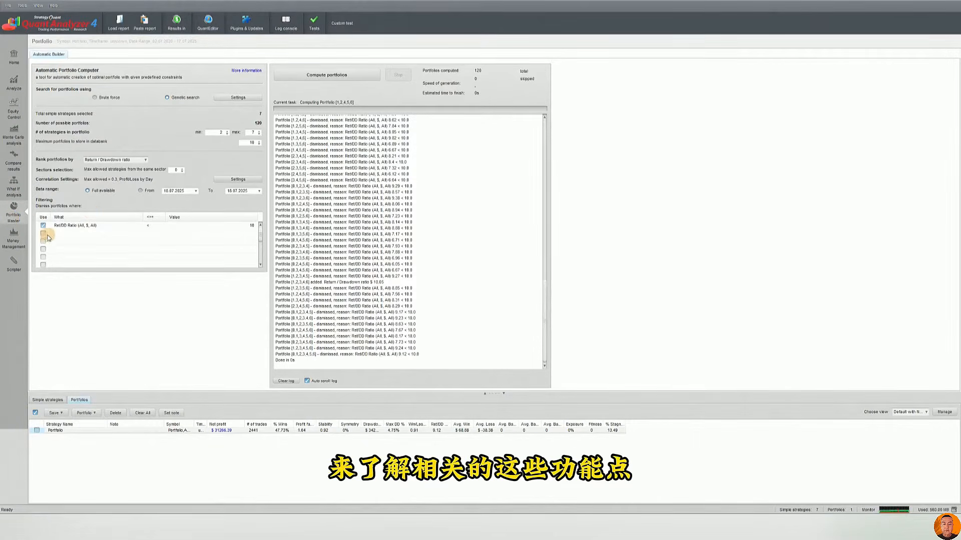
click(21, 240)
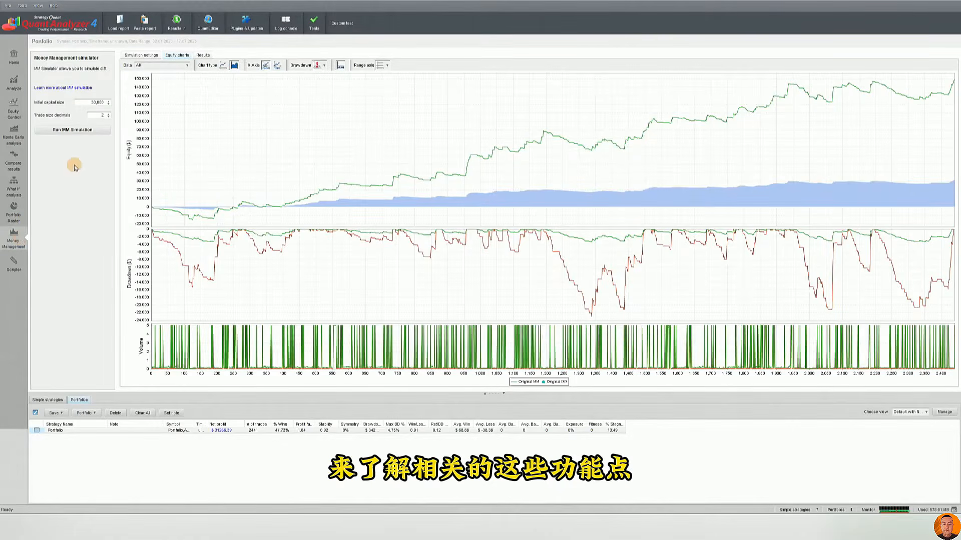
click(13, 87)
click(13, 63)
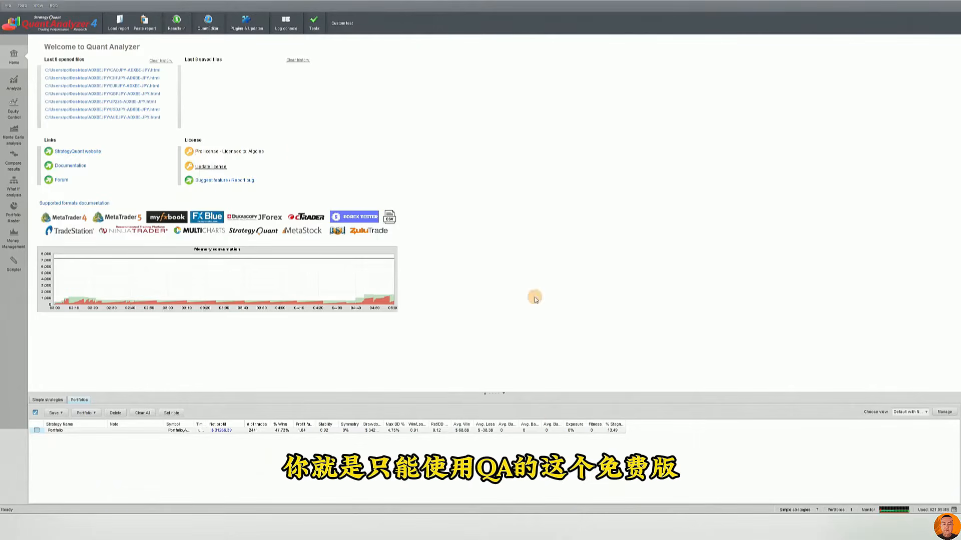
Switch to the QuantAnalyzer pricing page in the browser and compare the free and professional plans
click(519, 526)
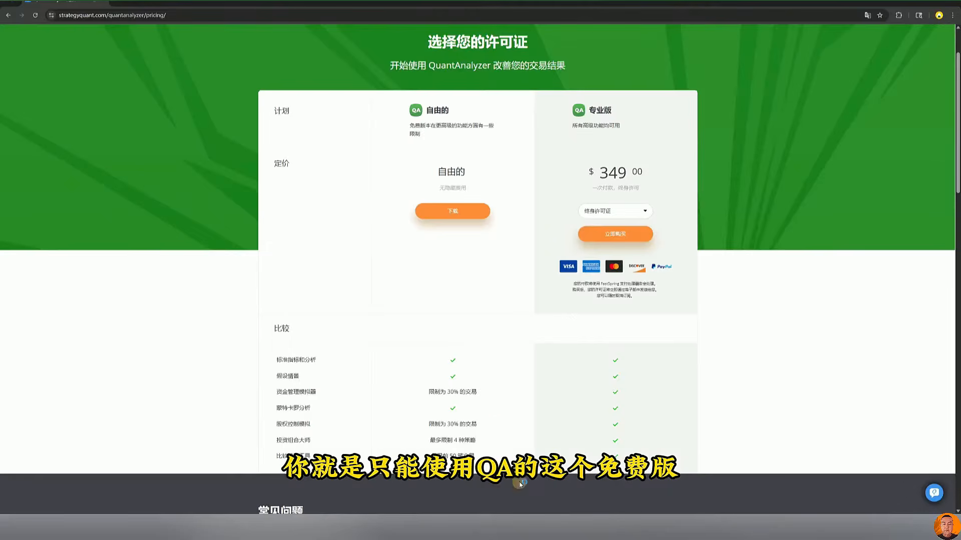
drag(488, 180, 405, 174)
click(477, 172)
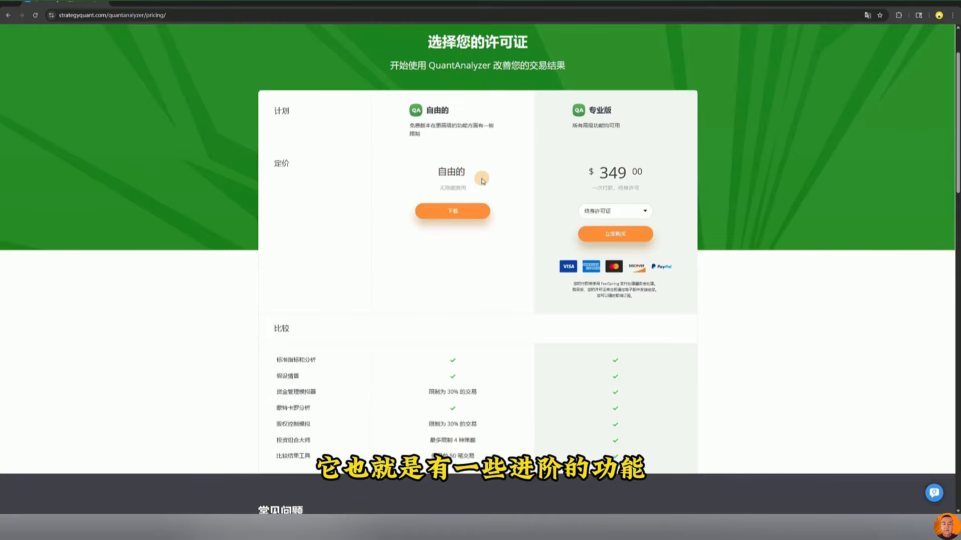
drag(655, 167, 495, 166)
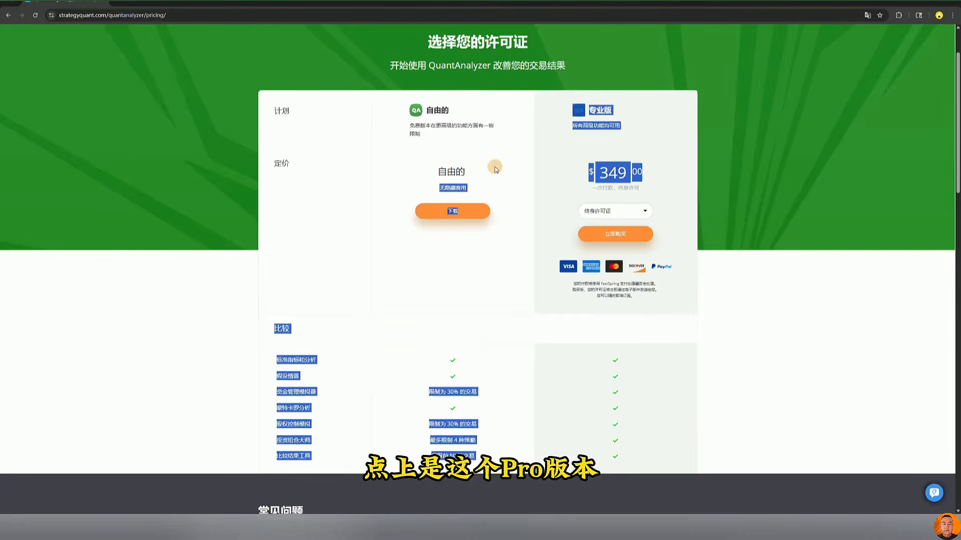
click(636, 151)
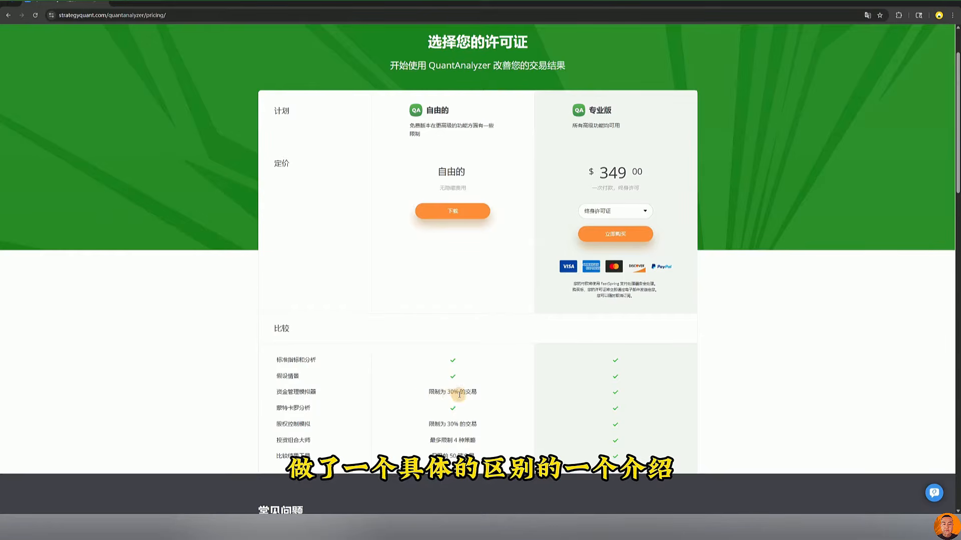
Examine the free plan's limits for the money management simulator and Portfolio Master in the comparison table
drag(488, 395, 408, 395)
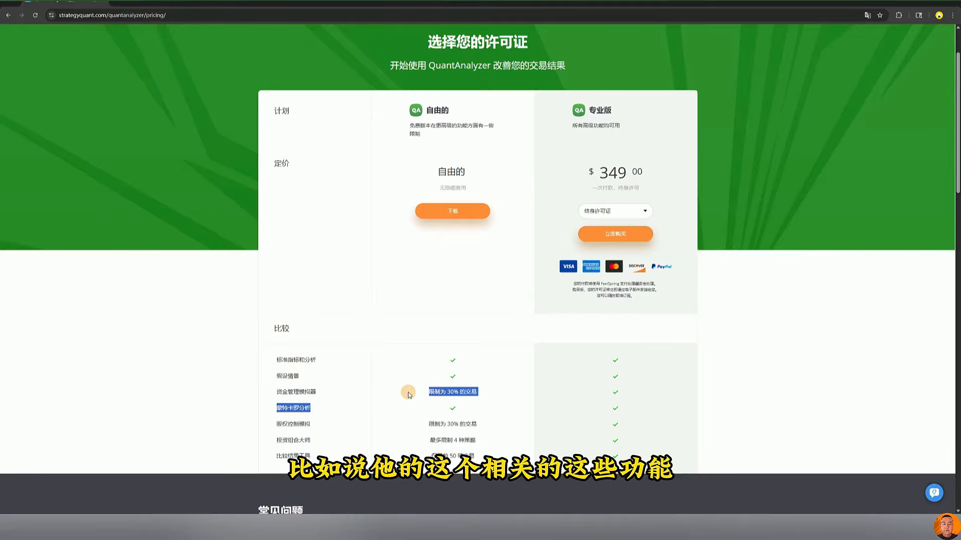
click(433, 390)
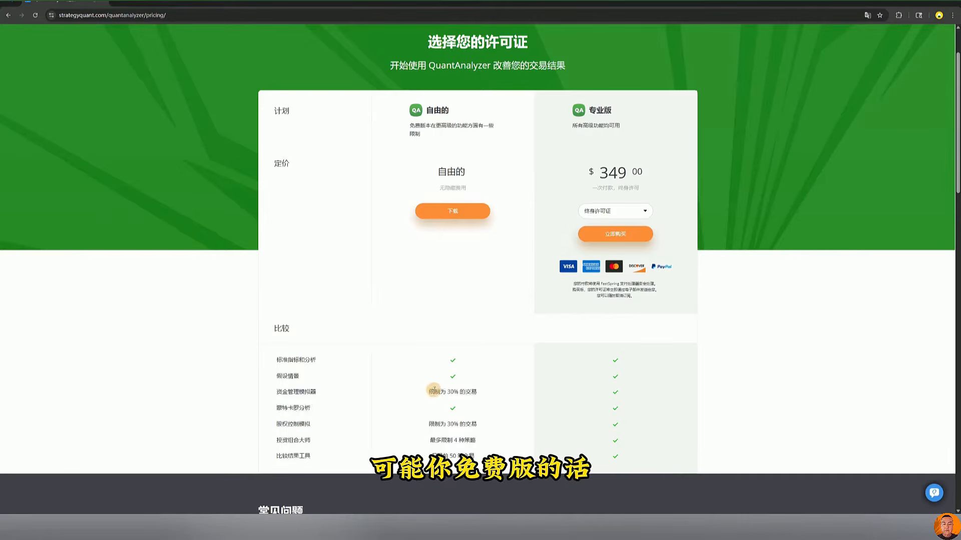
drag(434, 390, 472, 391)
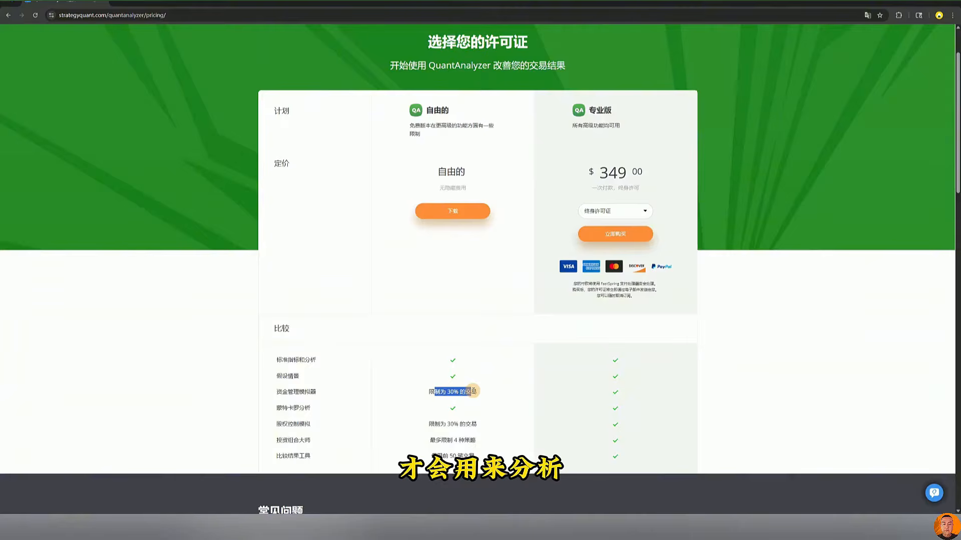
drag(475, 441, 441, 441)
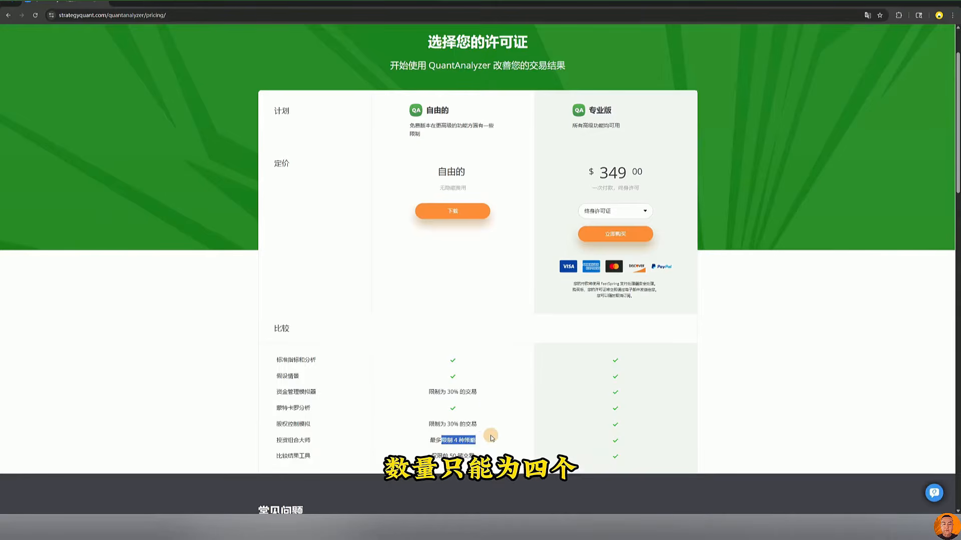
drag(492, 438, 487, 358)
click(486, 358)
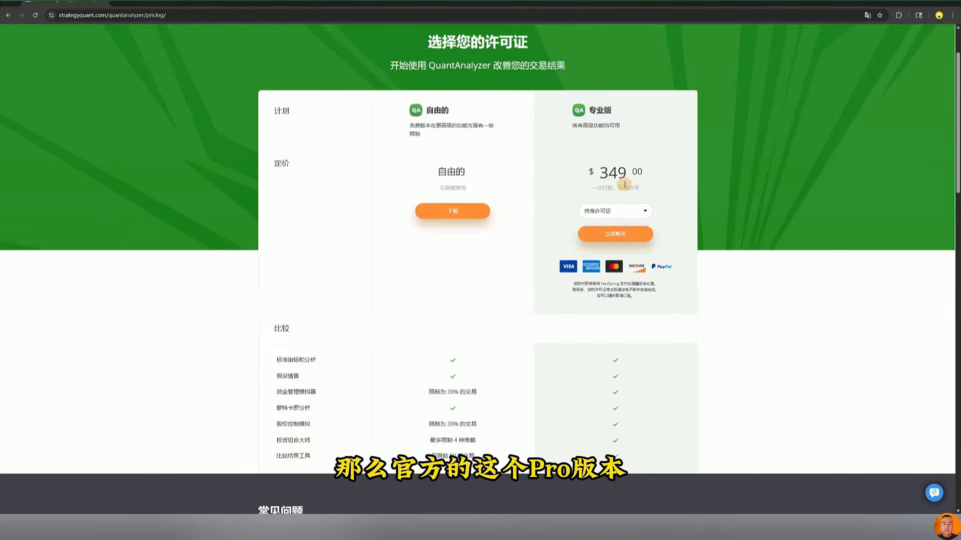
Highlight the professional plan's lifetime license price, and return to Portfolio Master in QuantAnalyzer
drag(646, 173, 596, 179)
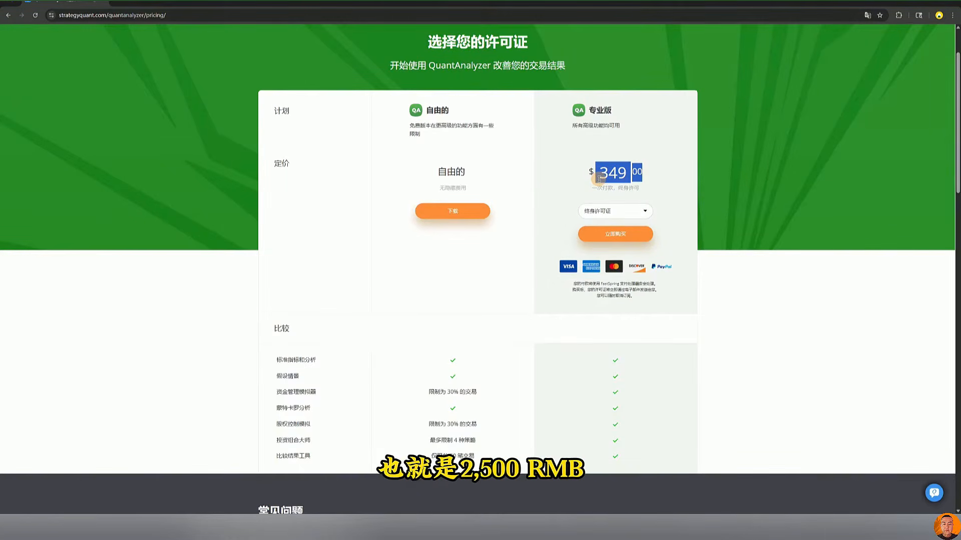
click(507, 212)
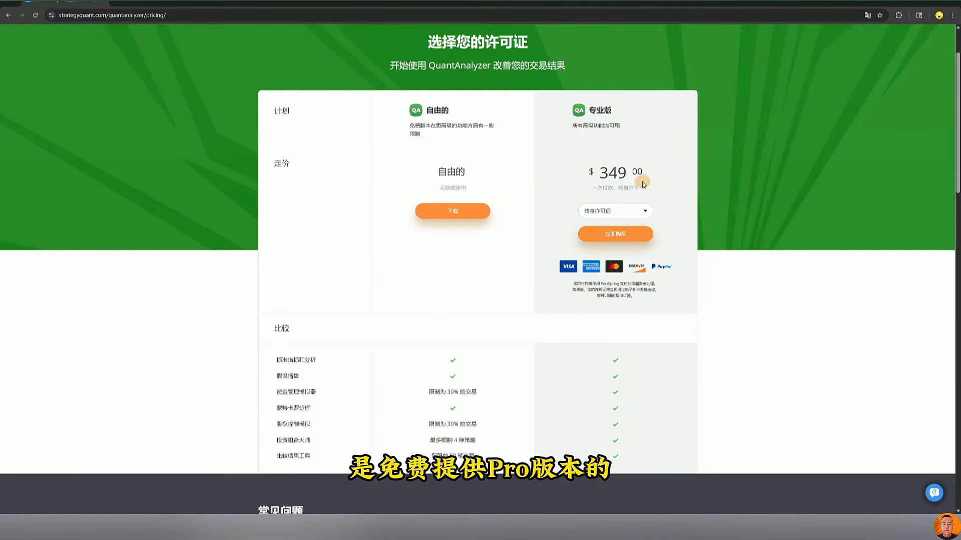
drag(646, 178, 565, 170)
click(508, 527)
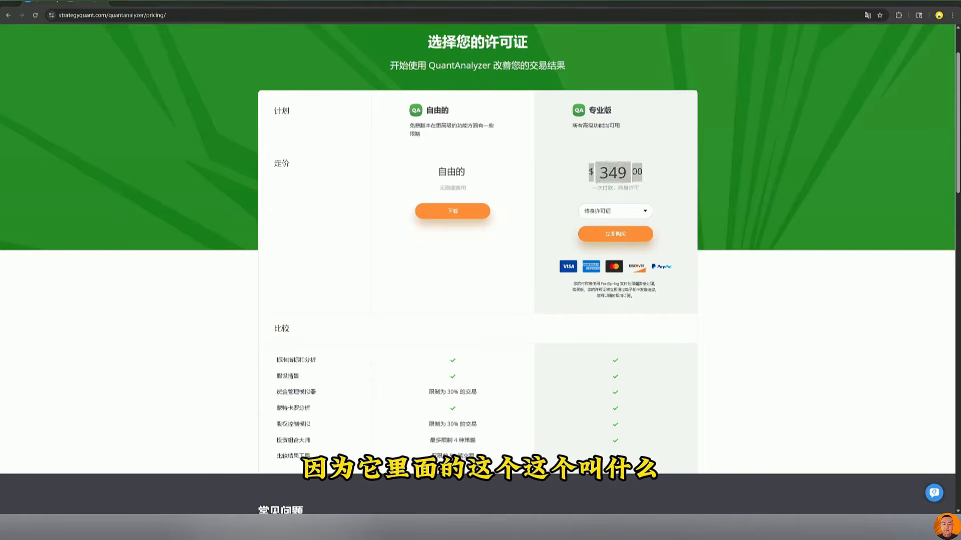
click(14, 220)
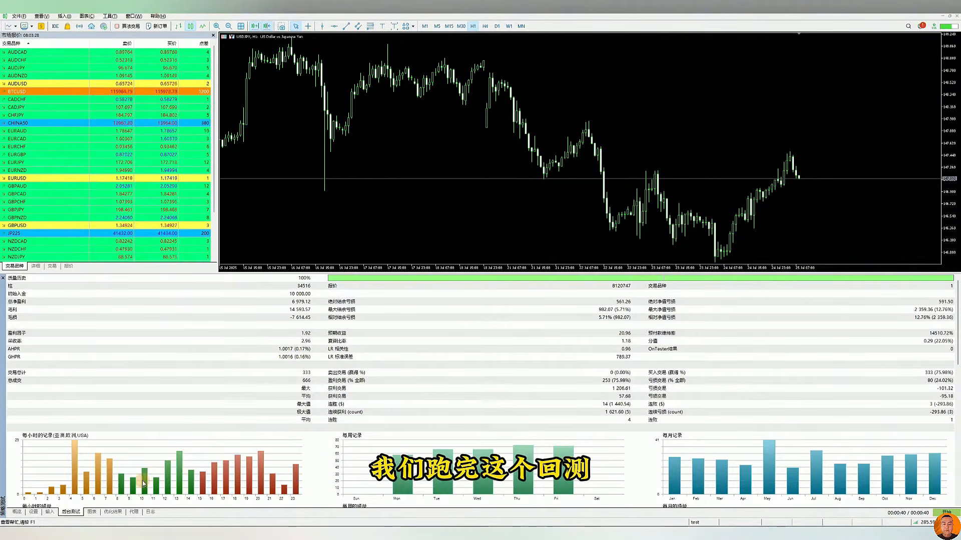
Run the ADXBE-JPY expert's backtest on EURJPY with the existing tester settings and show its equity graph and results report
click(40, 511)
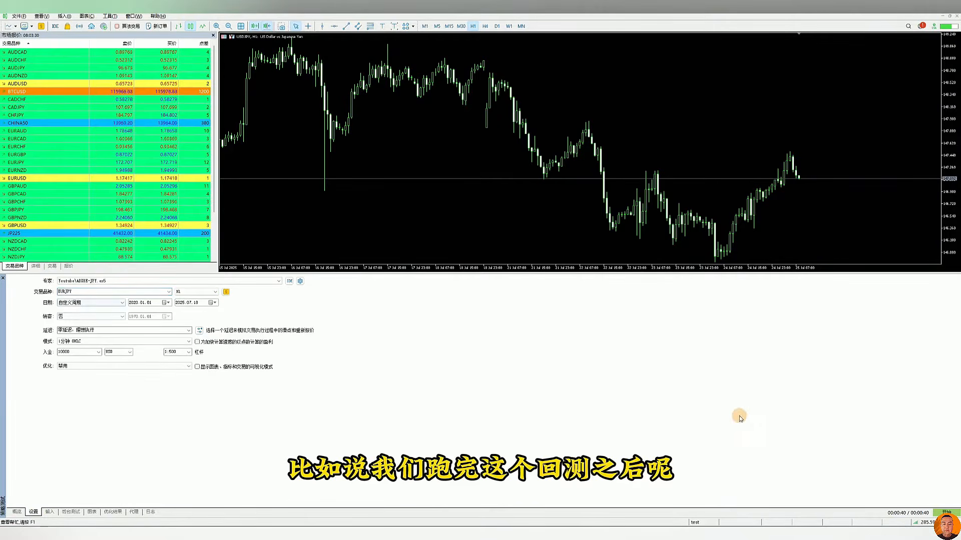
click(945, 512)
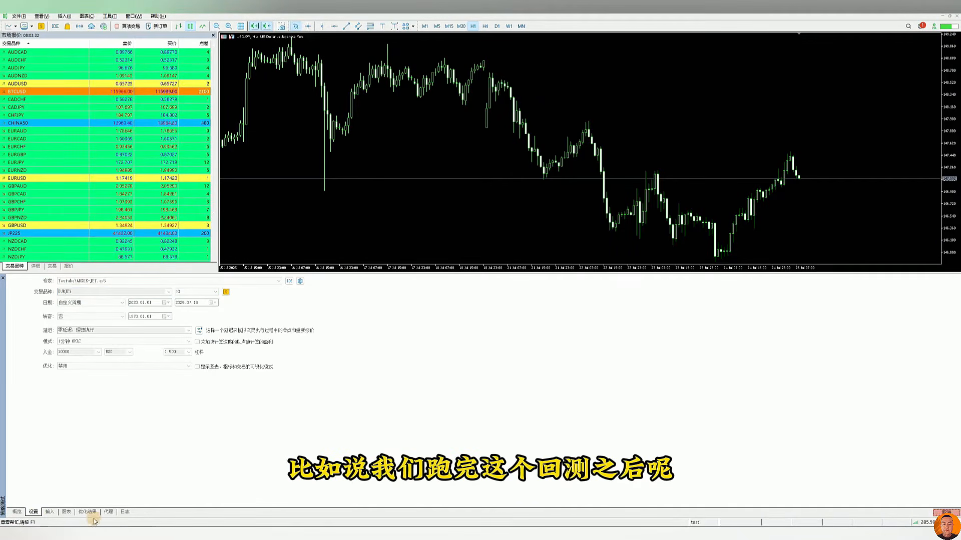
click(65, 512)
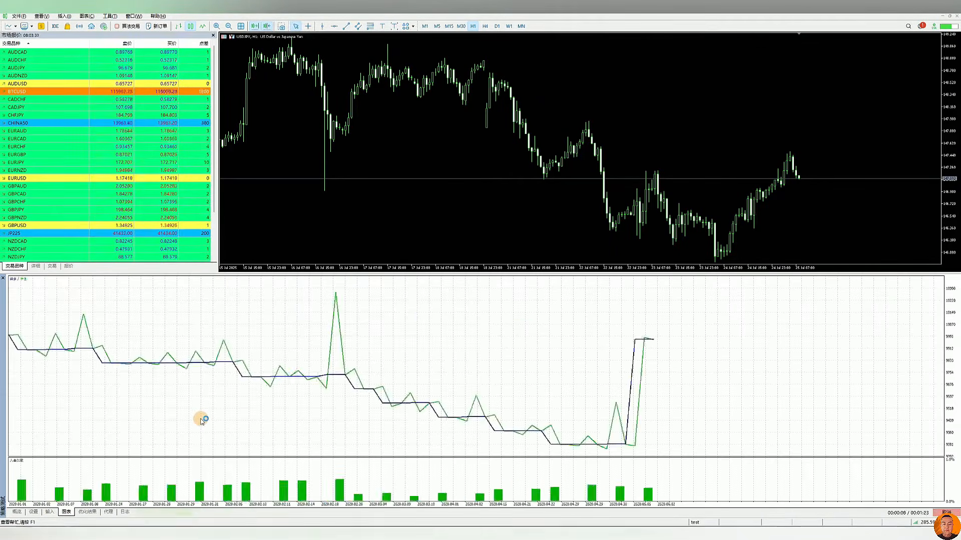
click(71, 512)
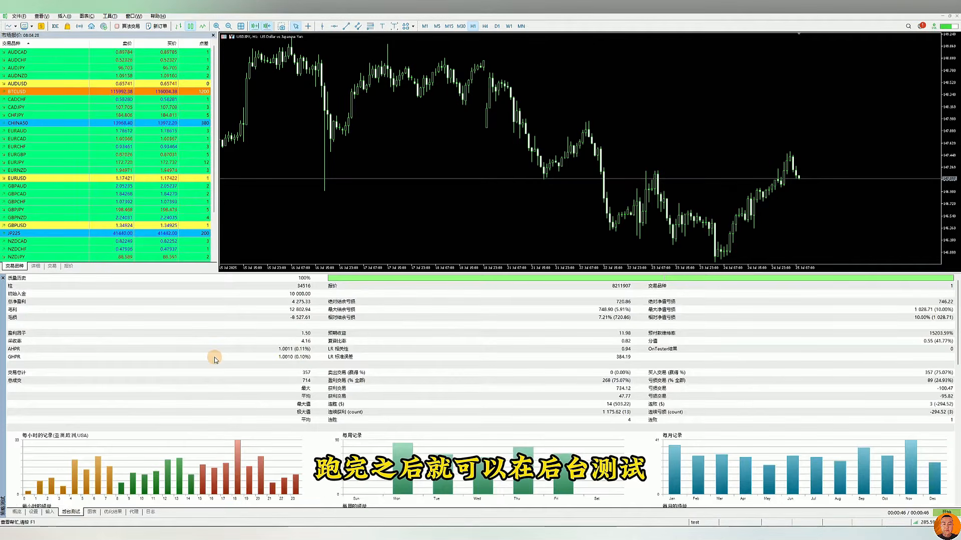
Start exporting the backtest report in HTML format and dismiss the save dialog without saving
right_click(130, 321)
mouse_move(155, 383)
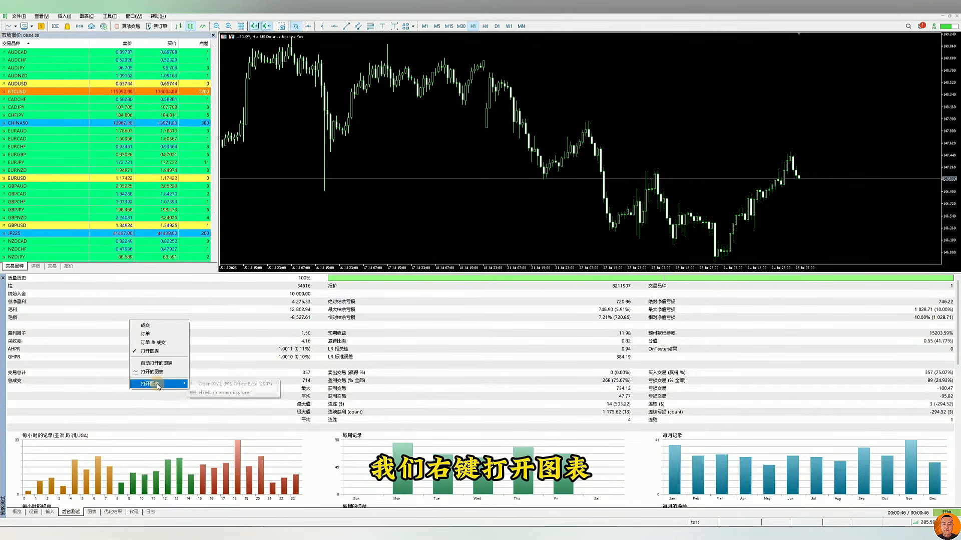
click(229, 394)
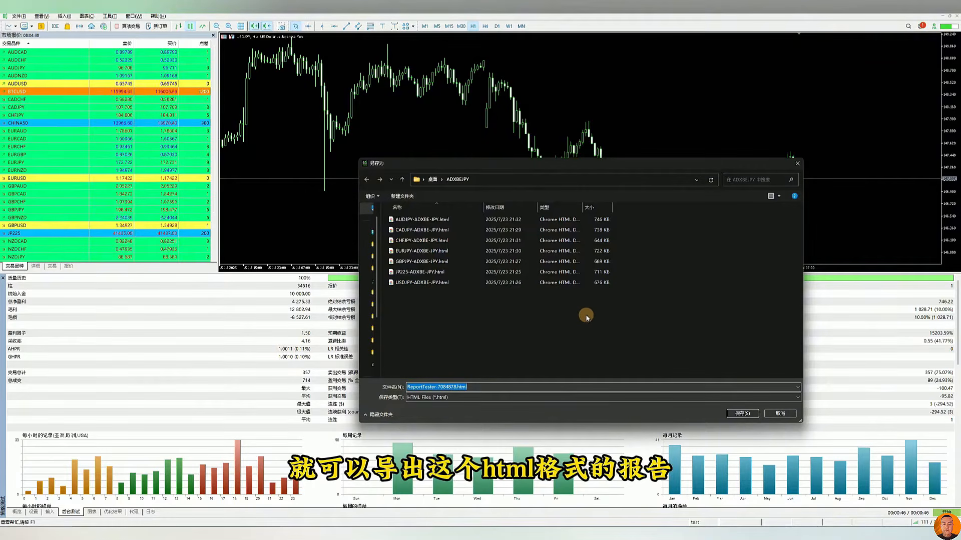
click(797, 163)
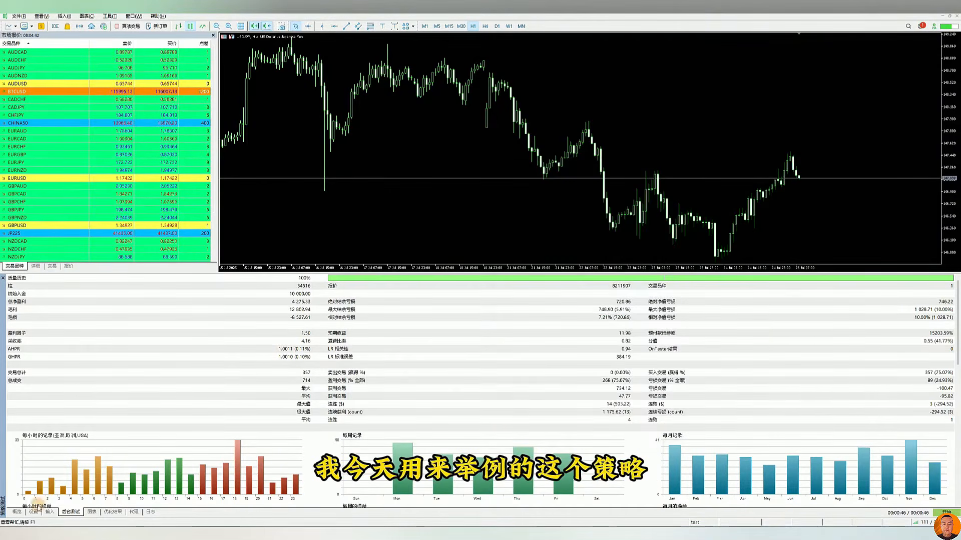
Review the expert and symbol chosen in the strategy tester settings
click(33, 512)
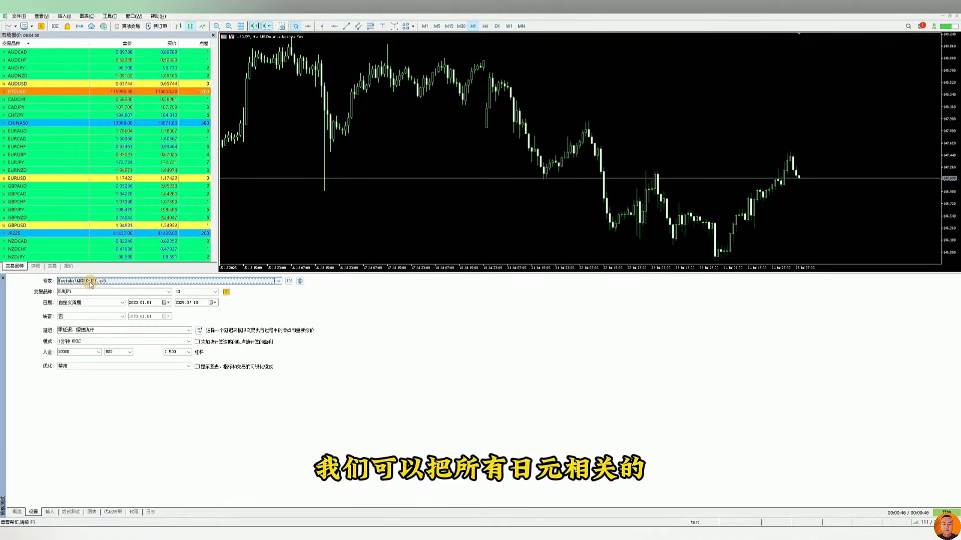
click(78, 293)
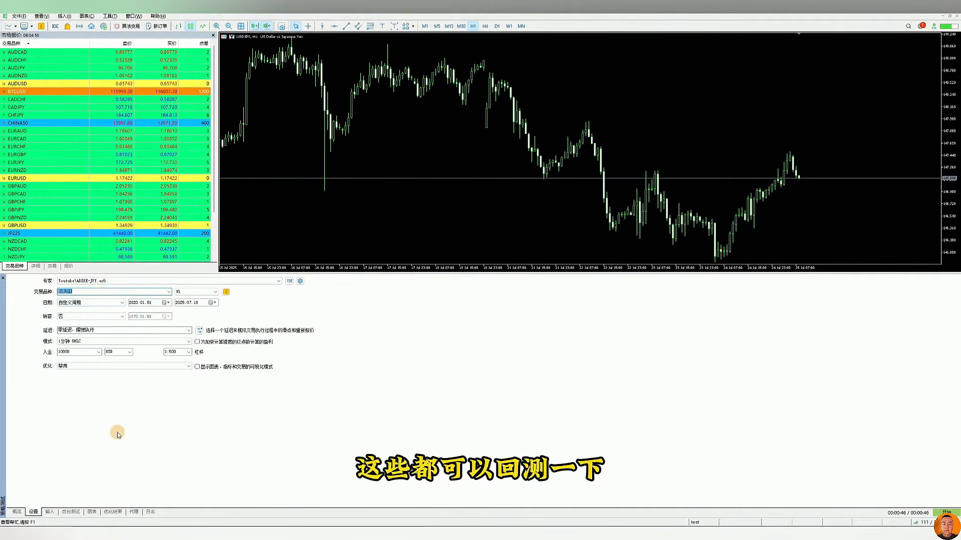
Start exporting the backtest report as HTML and check the existing JPY reports in the ADXBEJPY folder
click(70, 512)
right_click(176, 351)
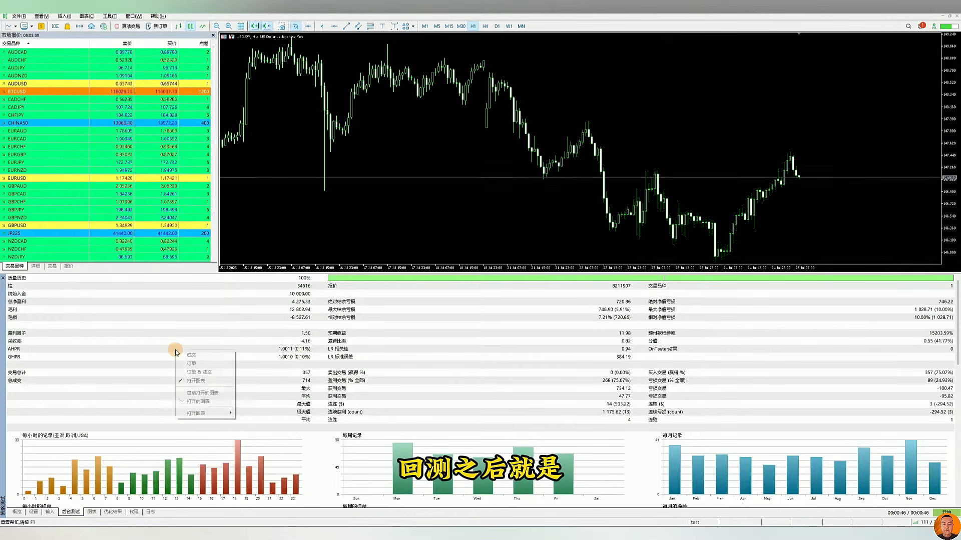
mouse_move(201, 412)
click(271, 413)
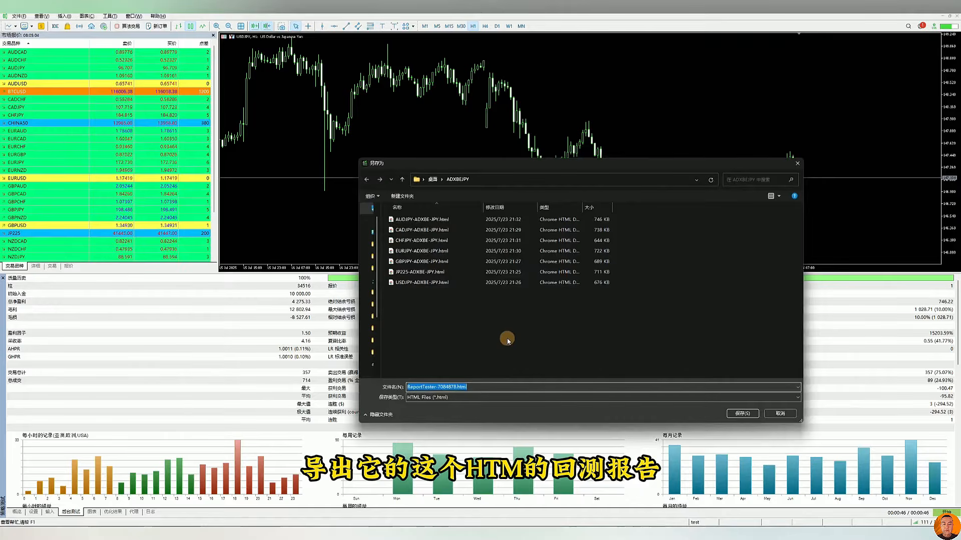
click(463, 328)
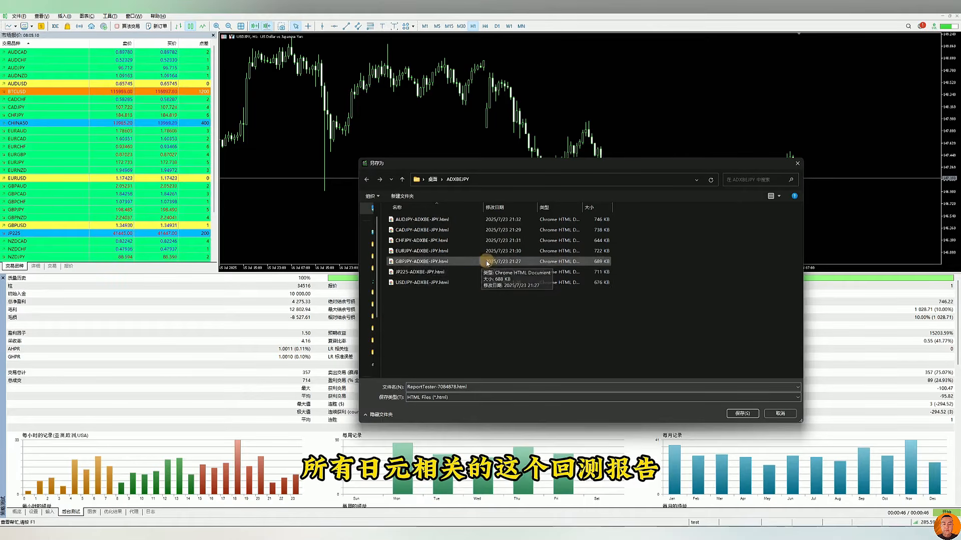
click(426, 272)
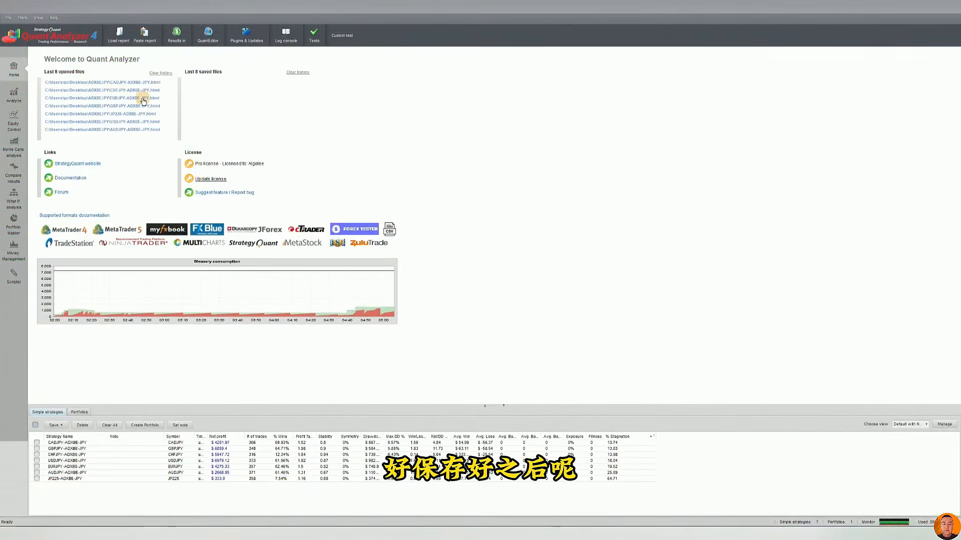
Switch to QuantAnalyzer and load the EURJPY-ADXBE-JPY.html report with the recognized deposit, grouping and symbol settings
click(116, 40)
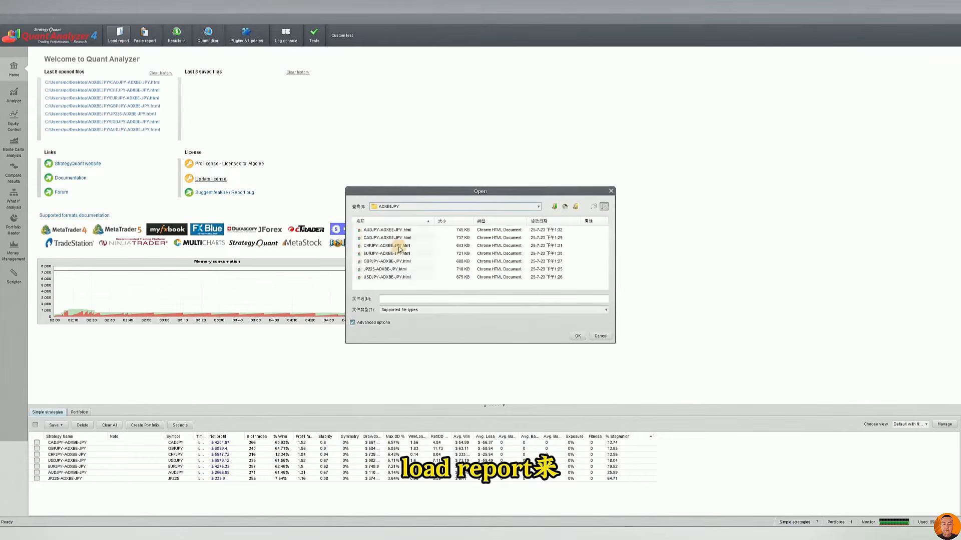
key(ctrl+a)
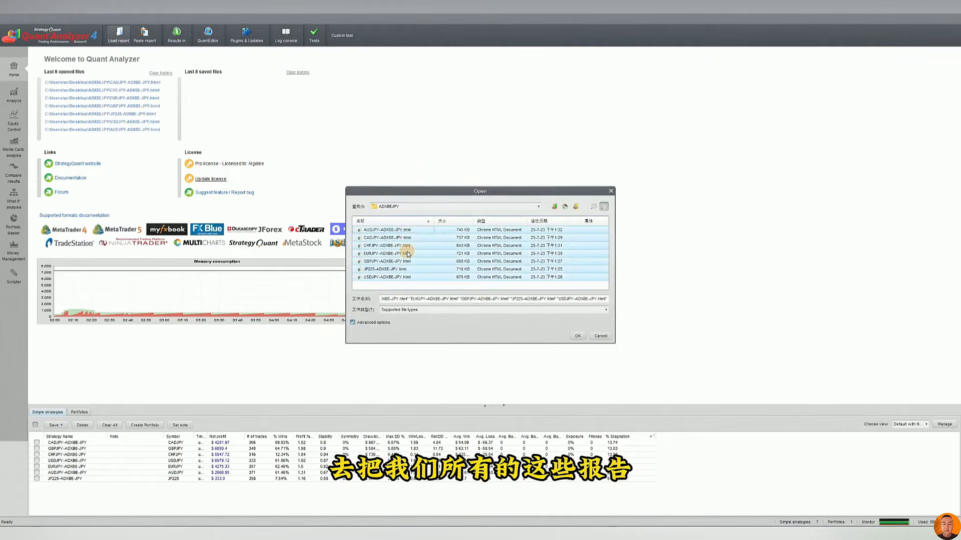
click(407, 251)
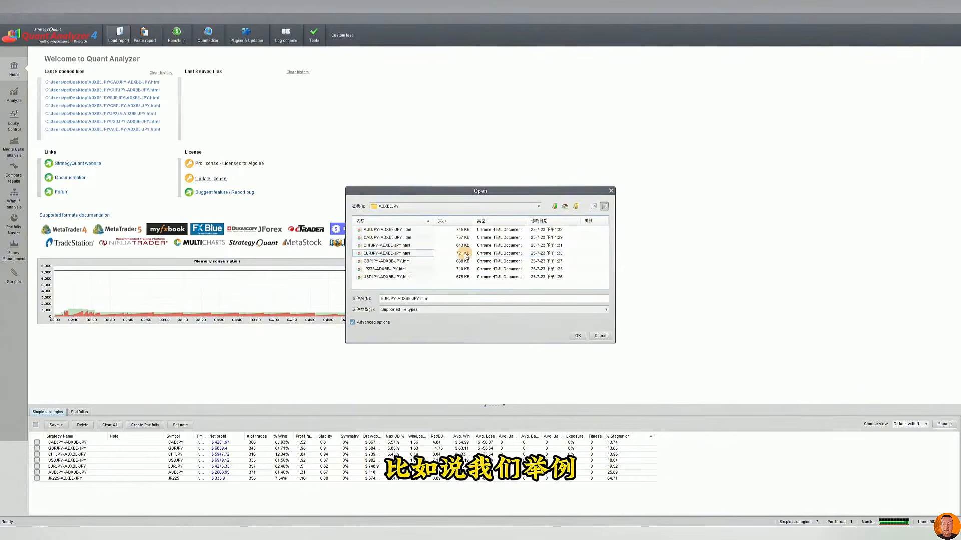
double_click(401, 255)
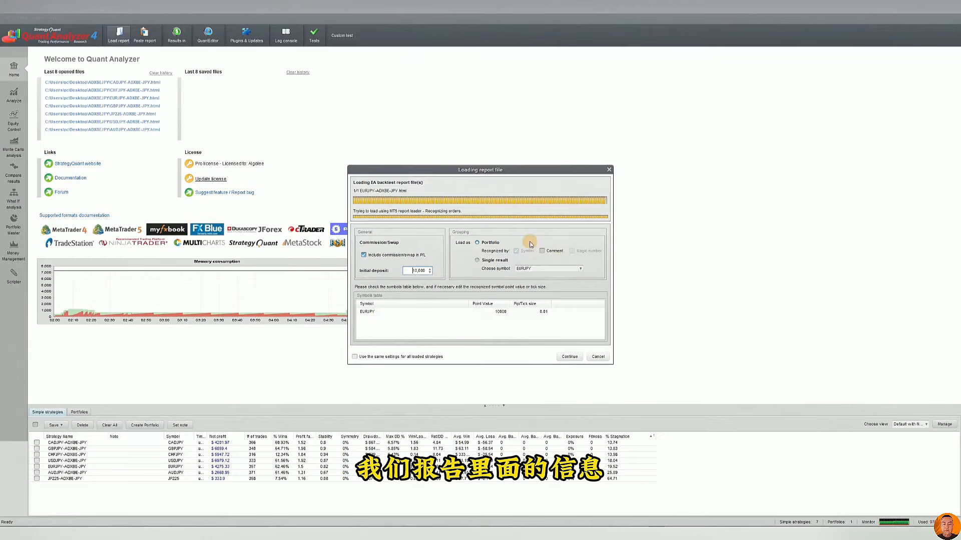
click(569, 357)
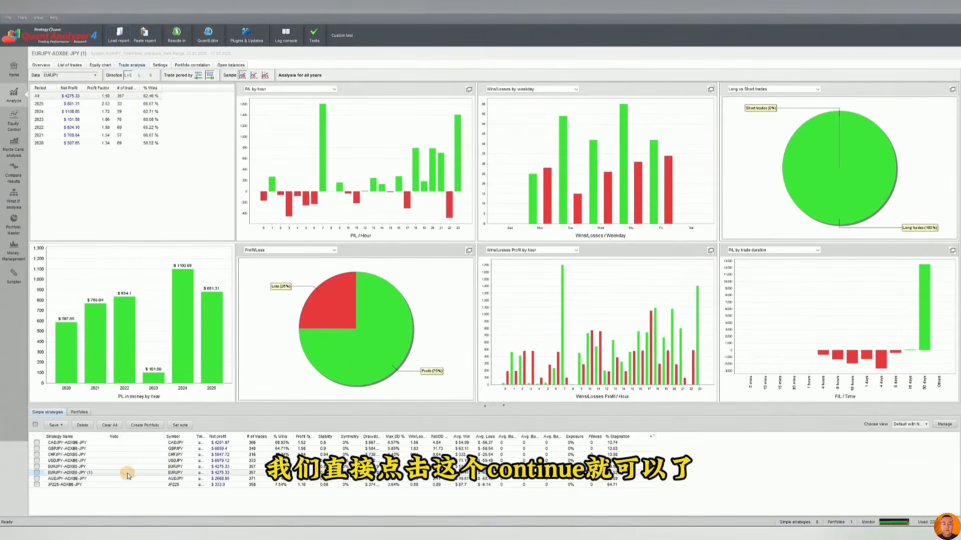
Delete the duplicate EURJPY-ADXBE-JPY (1) result from the simple strategies table
click(174, 473)
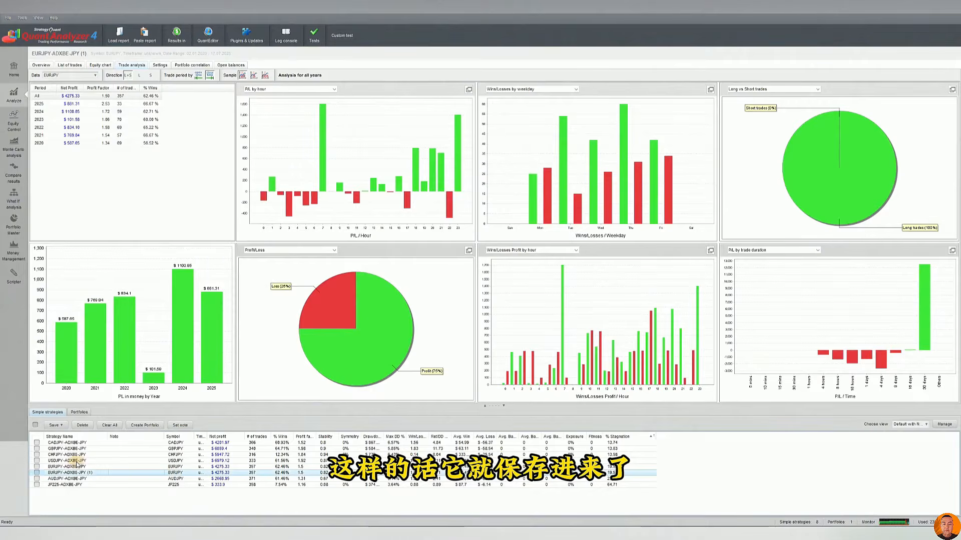
click(36, 472)
click(82, 426)
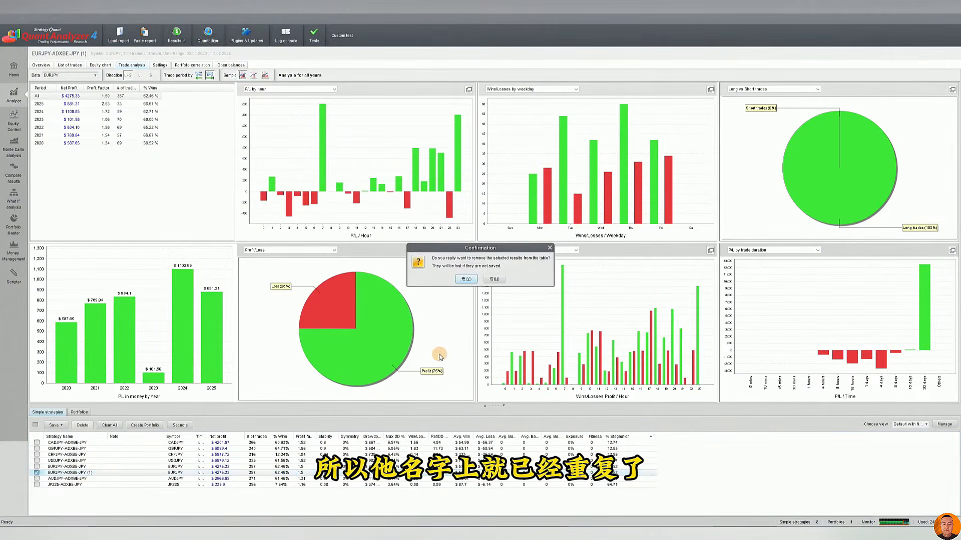
click(465, 279)
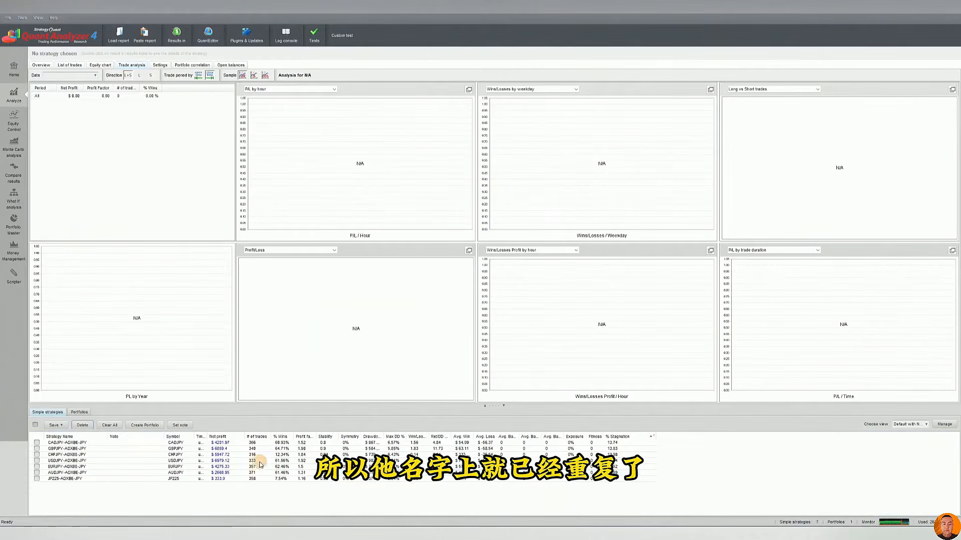
Show the overview statistics of GBPJPY-ADXBE-JPY, and enlarge the simple strategies table to inspect its metric columns
click(42, 66)
double_click(220, 448)
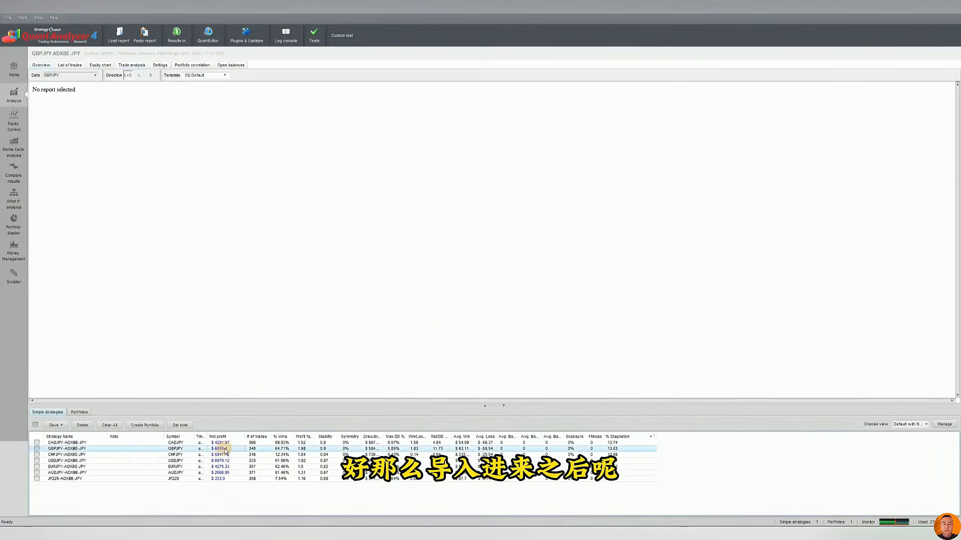
click(485, 406)
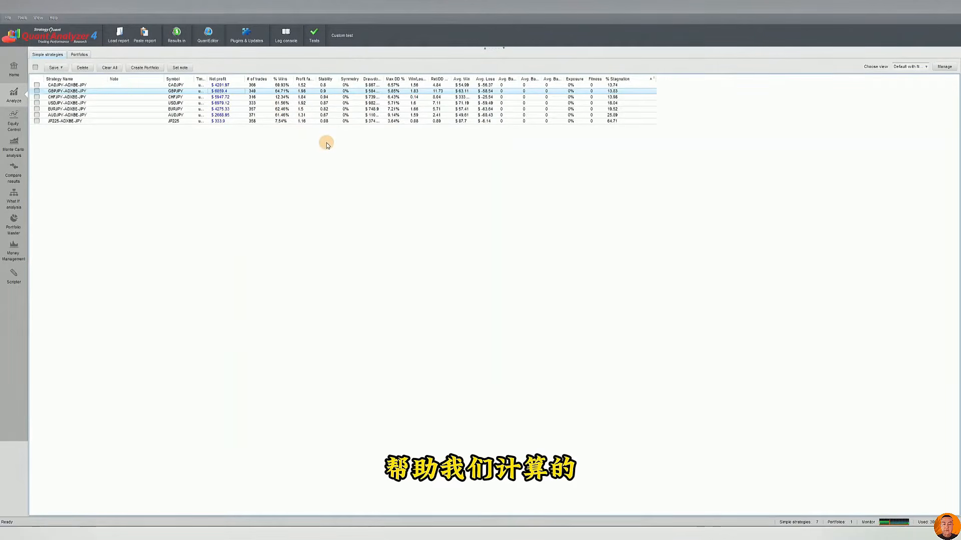
click(283, 98)
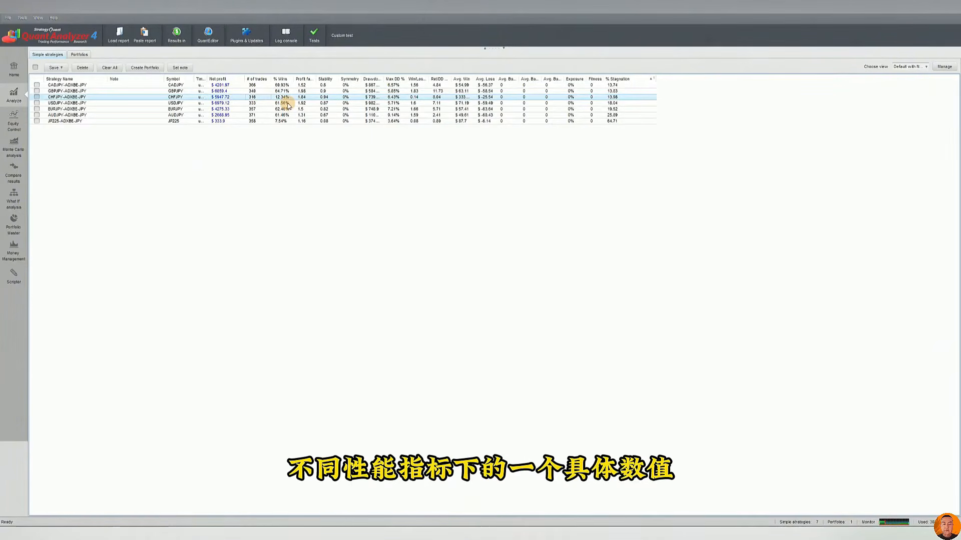
Widen the Ret/DD Ratio column and sort the strategies by it in descending order
click(450, 81)
click(454, 80)
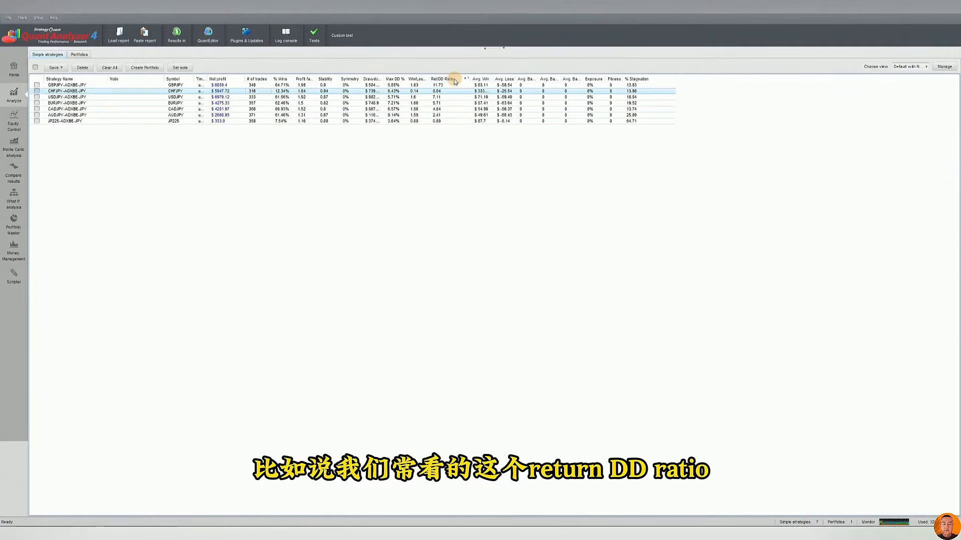
click(450, 86)
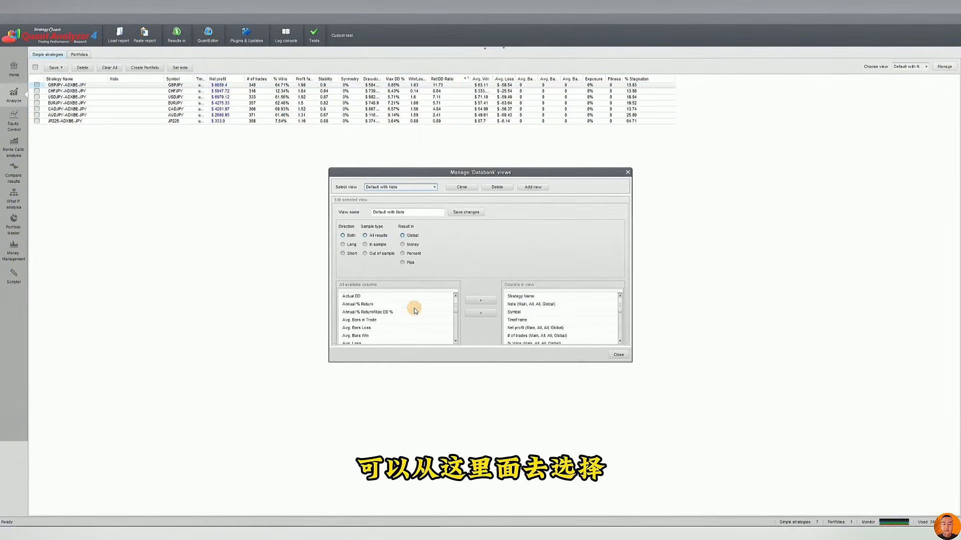
Examine the metric columns available for databank views, including Stagnation and Symmetry
scroll(457, 311, down, 3)
scroll(455, 313, down, 3)
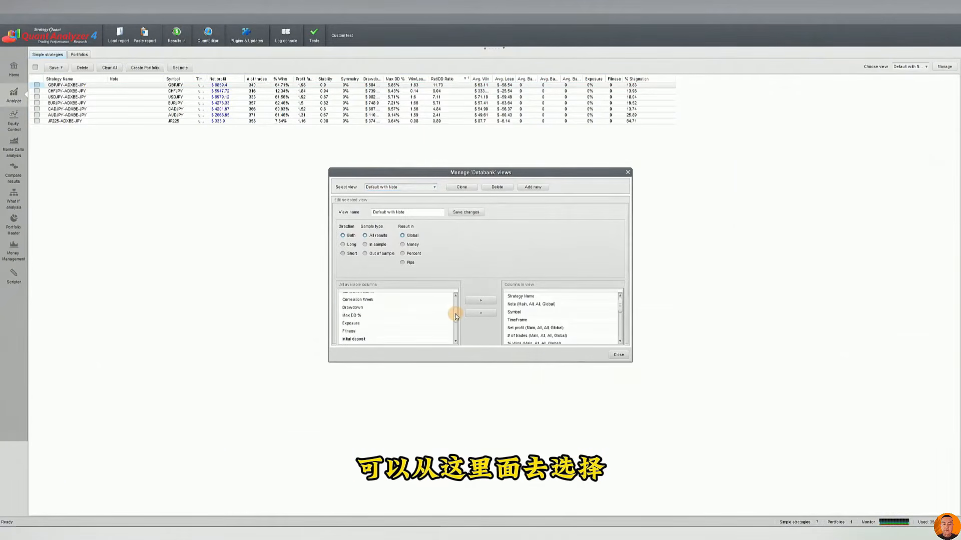
scroll(455, 314, up, 6)
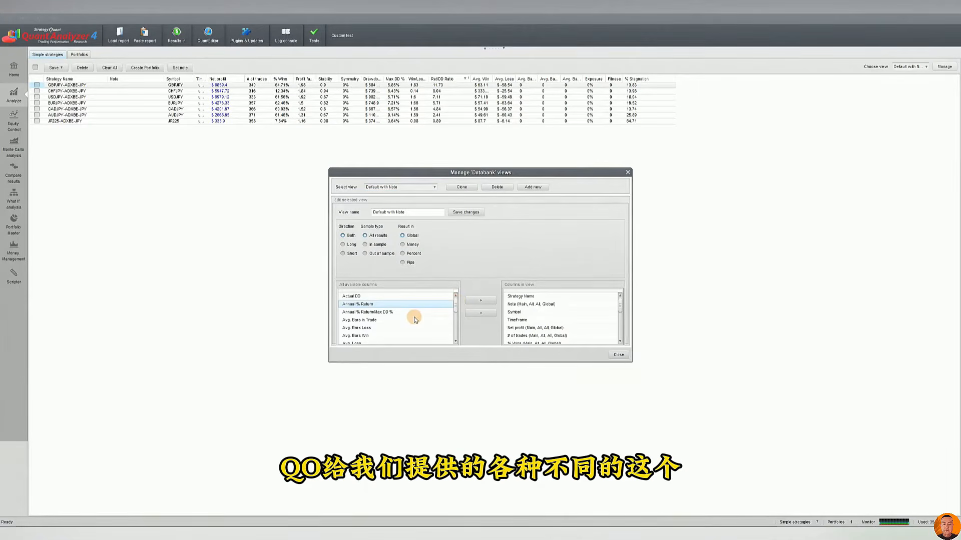
scroll(413, 317, down, 15)
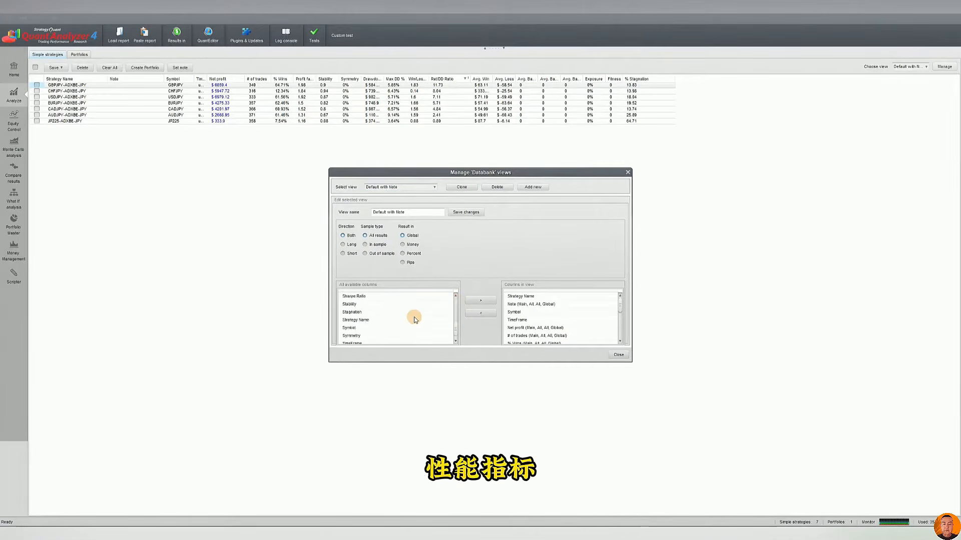
click(366, 302)
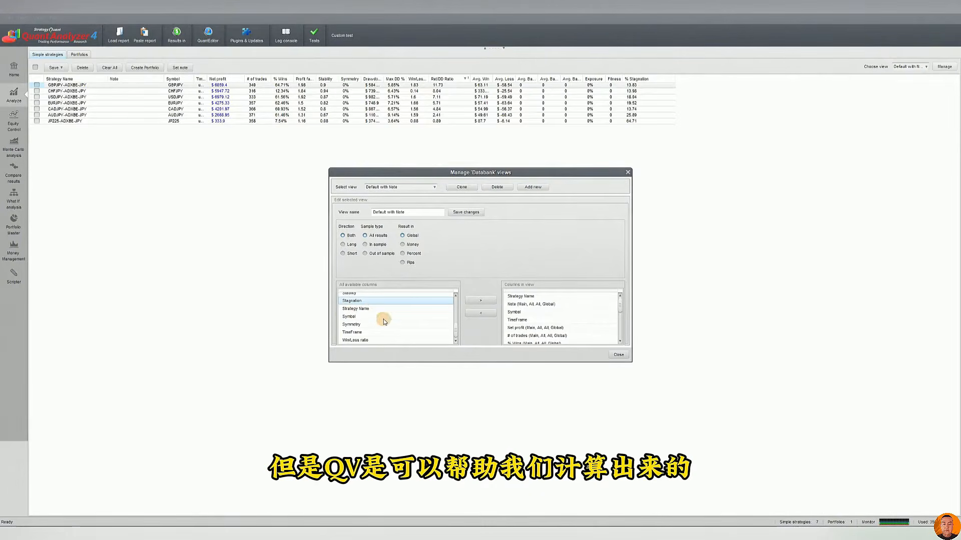
click(401, 325)
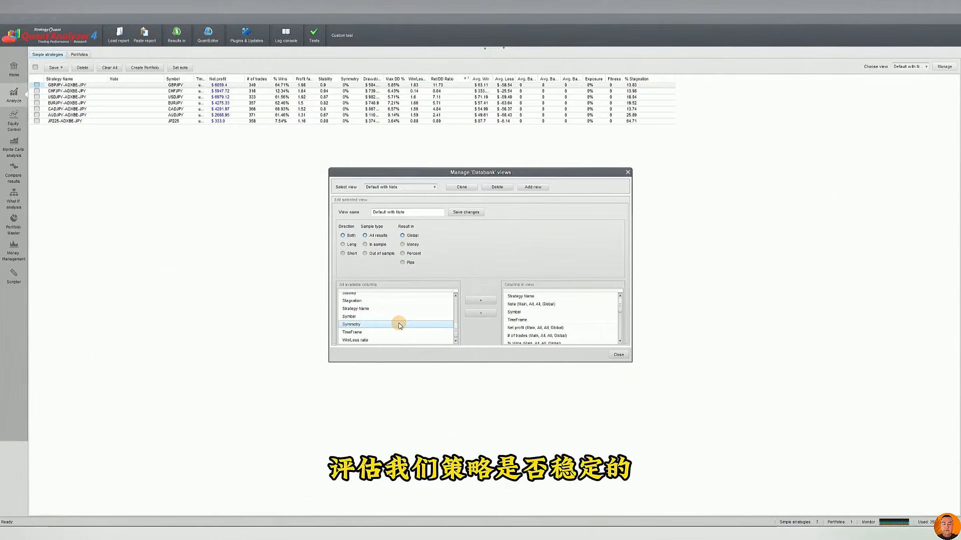
click(379, 316)
click(376, 302)
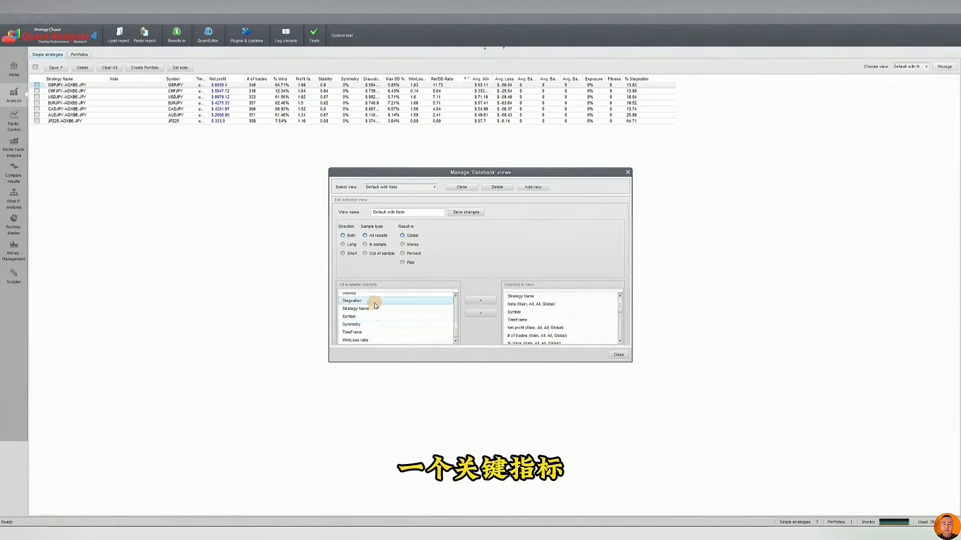
Add the % Stagnation column to the Default with Note view, and remove one of its duplicate entries
scroll(375, 306, up, 5)
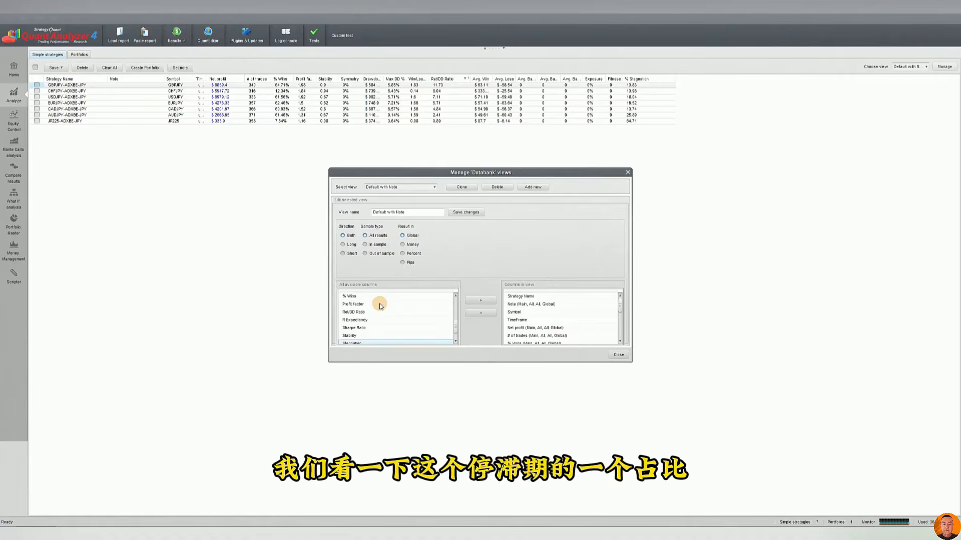
scroll(373, 306, down, 1)
click(361, 311)
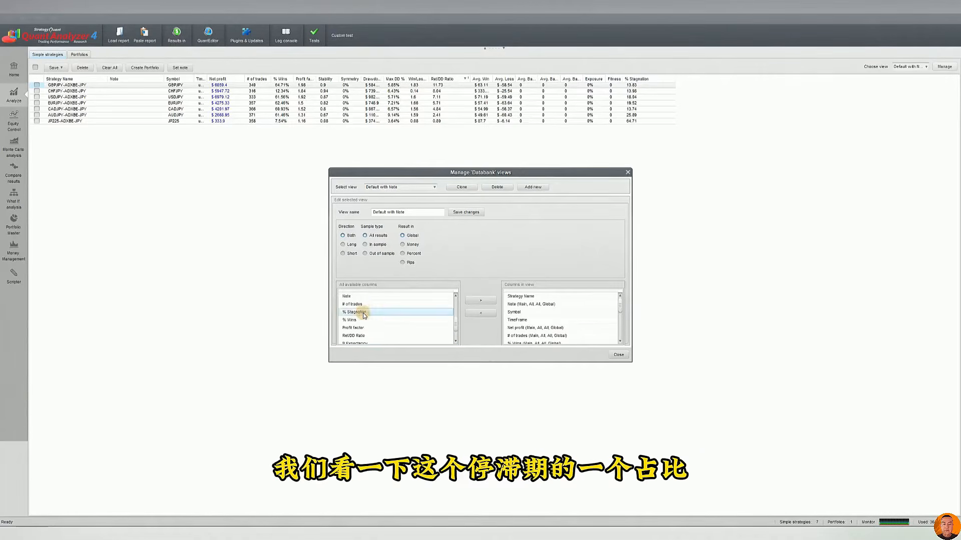
click(480, 301)
scroll(585, 315, down, 5)
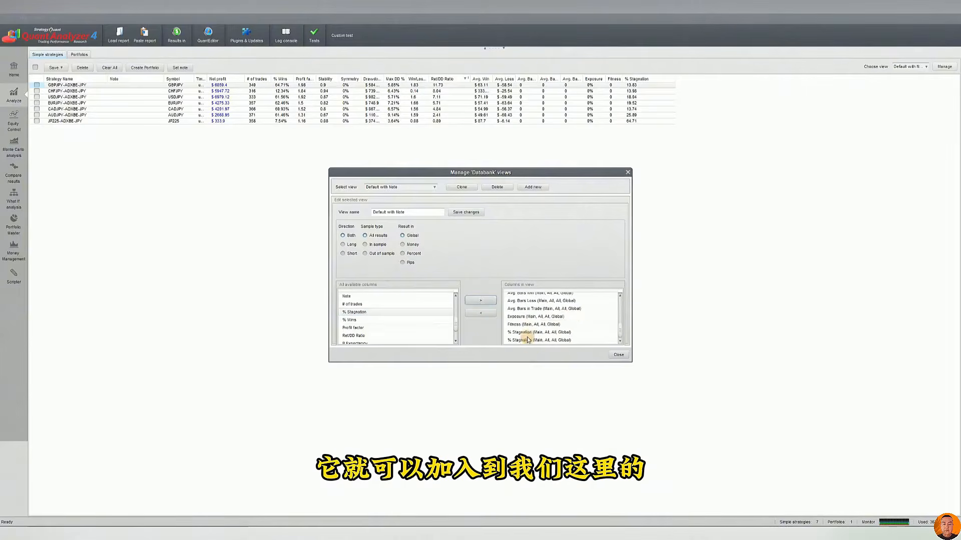
click(541, 333)
click(480, 313)
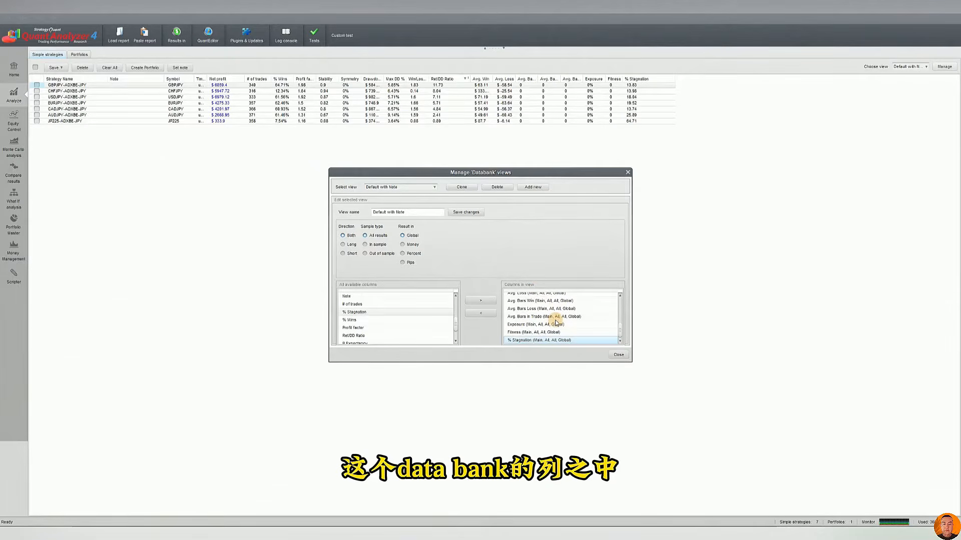
Save the changes to the Default with Note view and close the view manager
click(461, 213)
click(481, 274)
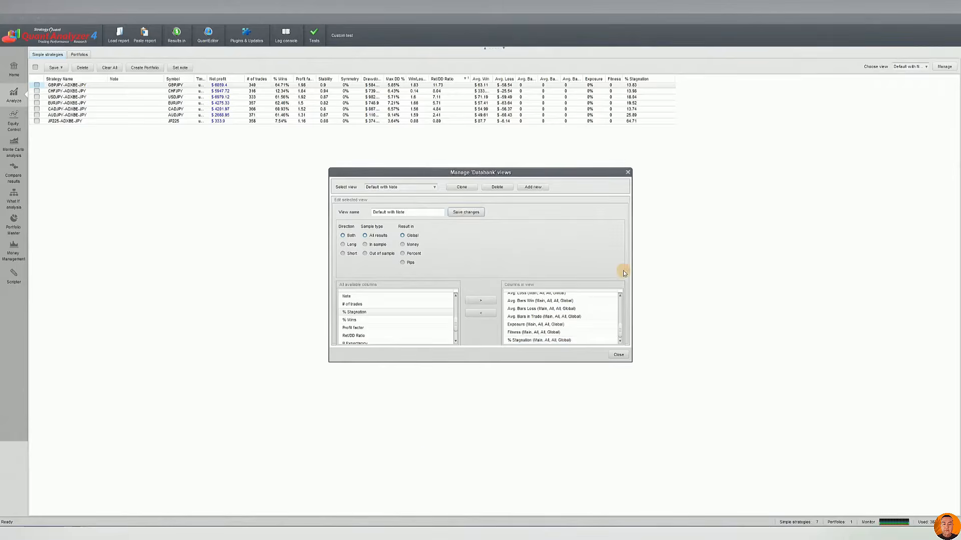
click(618, 355)
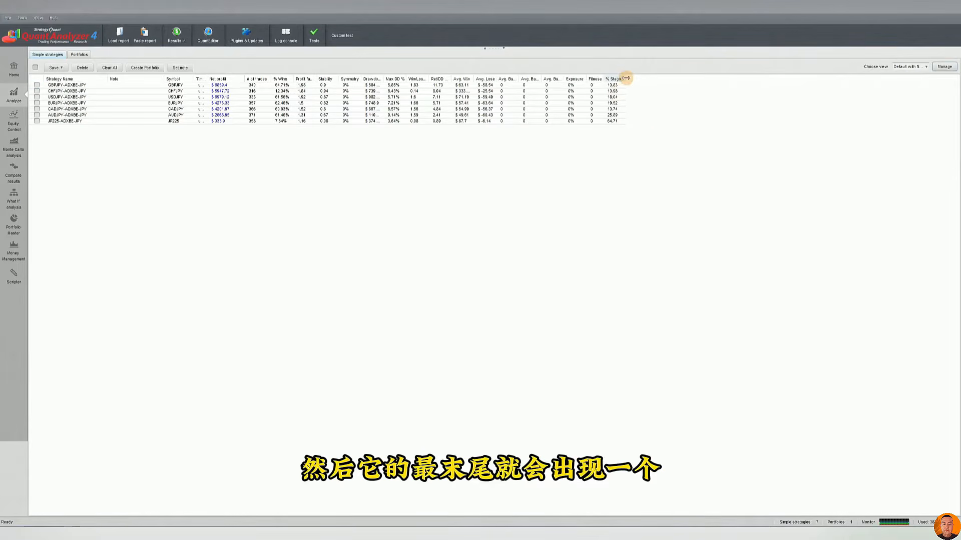
Restore the split layout with the analysis above the table, and sort the strategies by % Stagnation in descending order
click(503, 48)
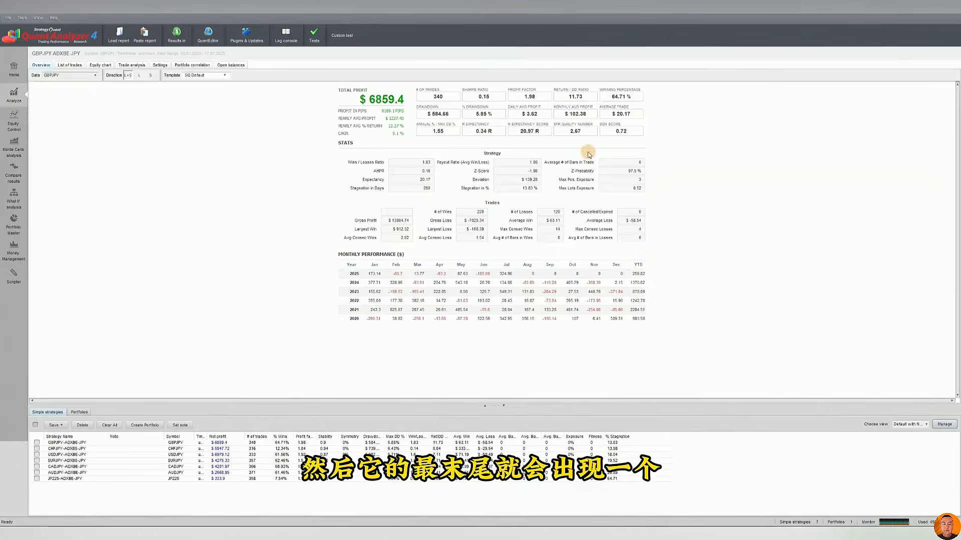
click(615, 443)
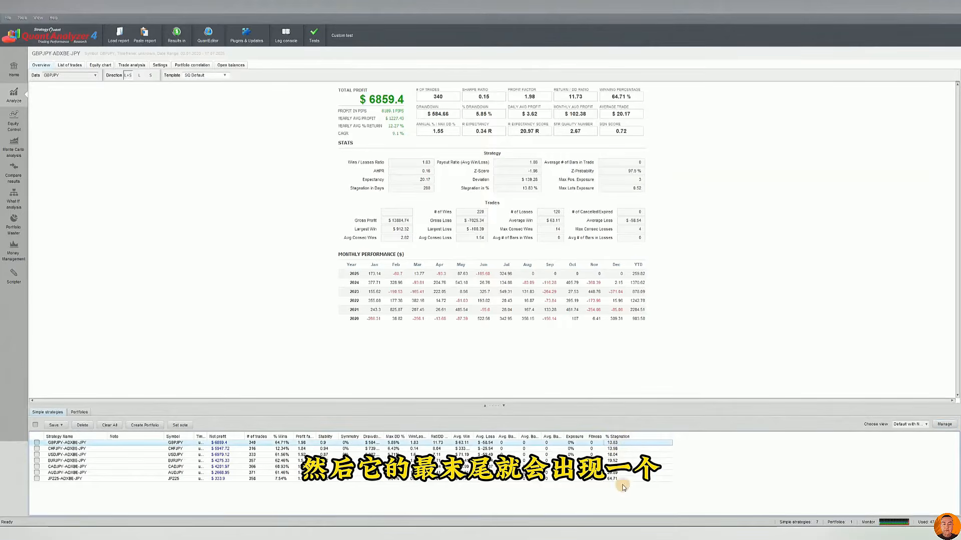
click(624, 437)
click(625, 437)
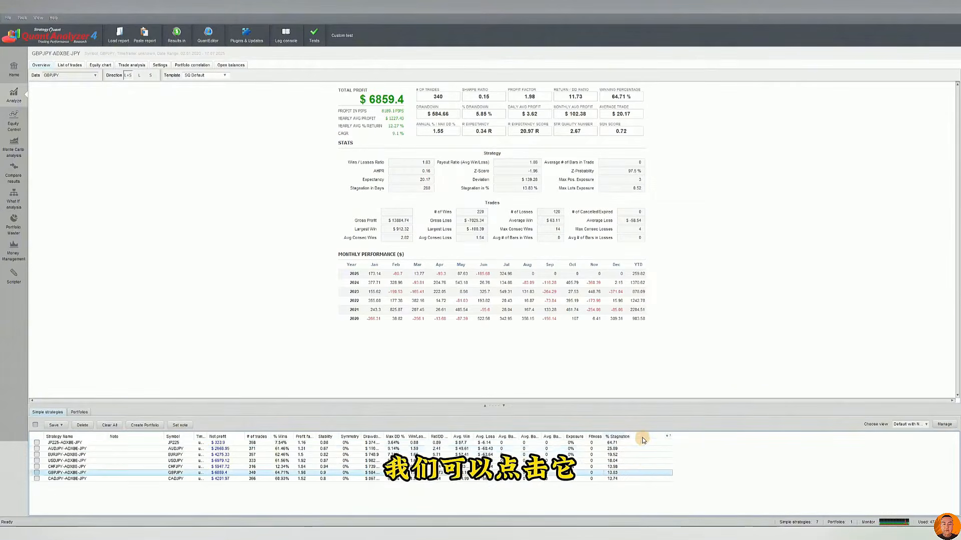
click(623, 443)
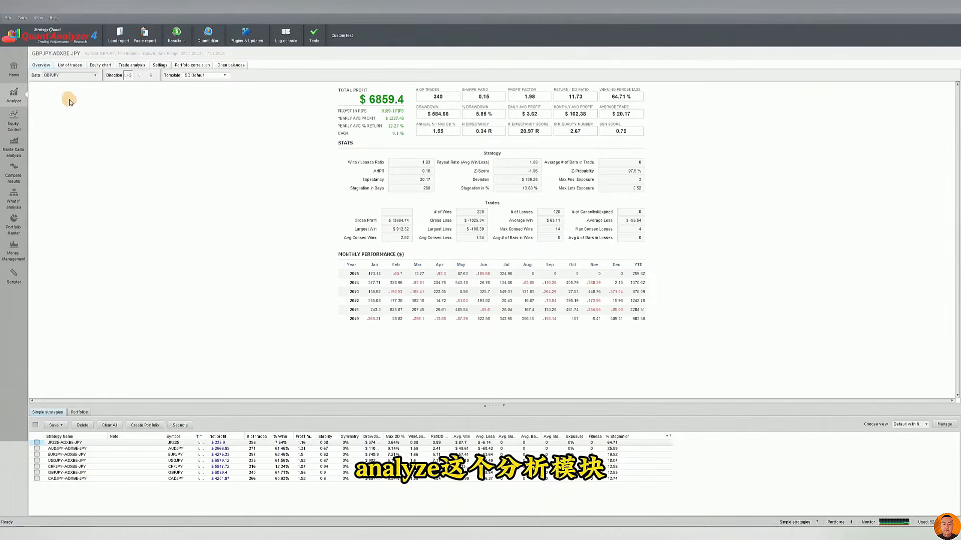
Show the overview statistics of the saved portfolio in the Analyze module
click(79, 412)
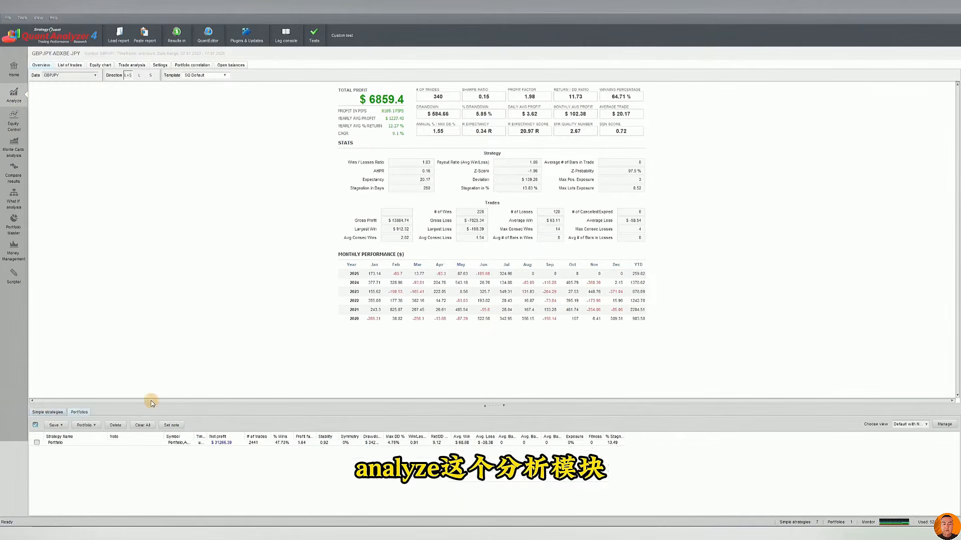
click(235, 443)
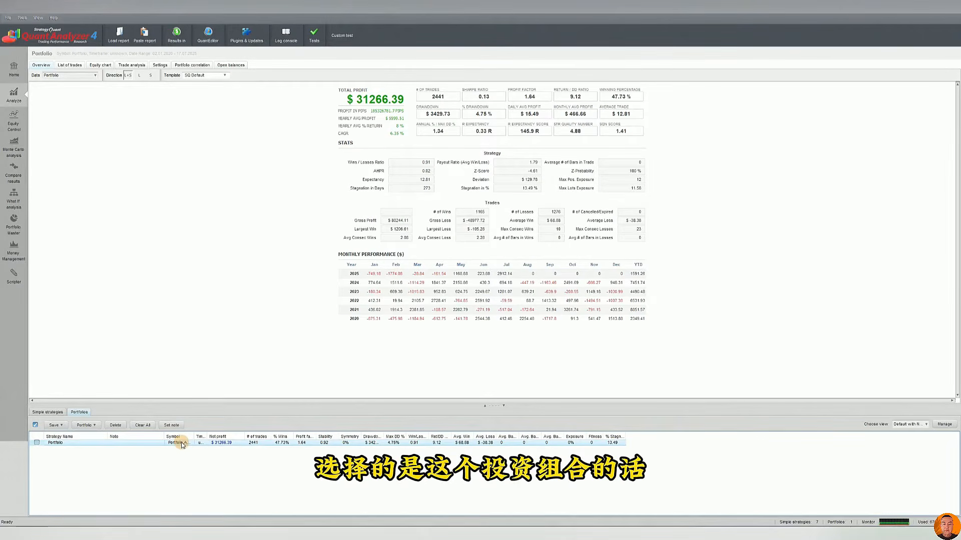
View the portfolio overview statistics for the AUDJPY and CADJPY strategy results individually
click(70, 76)
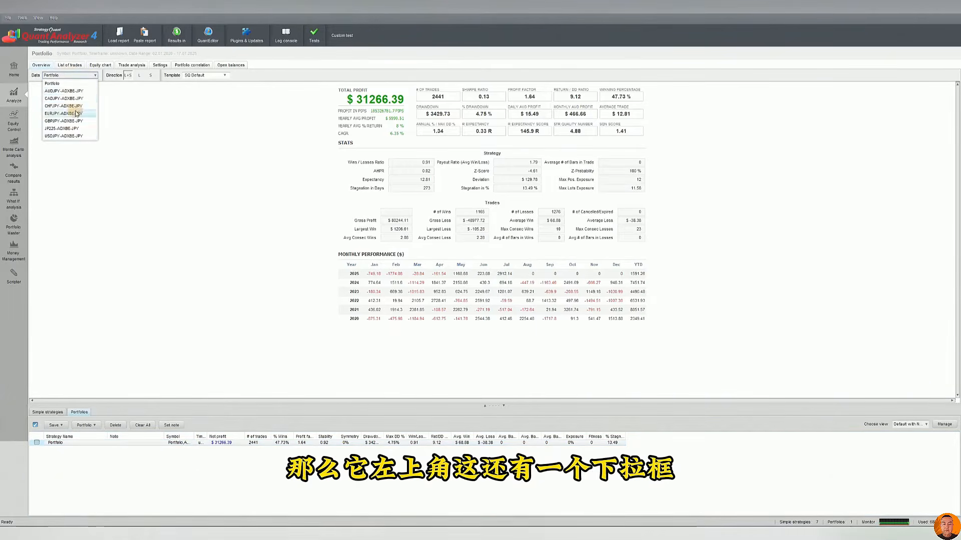
click(74, 91)
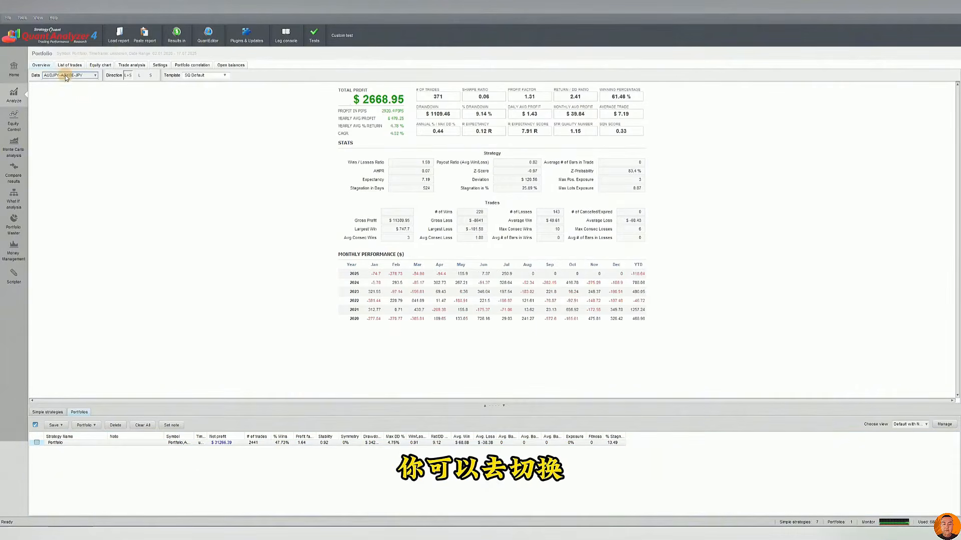
click(66, 76)
click(65, 99)
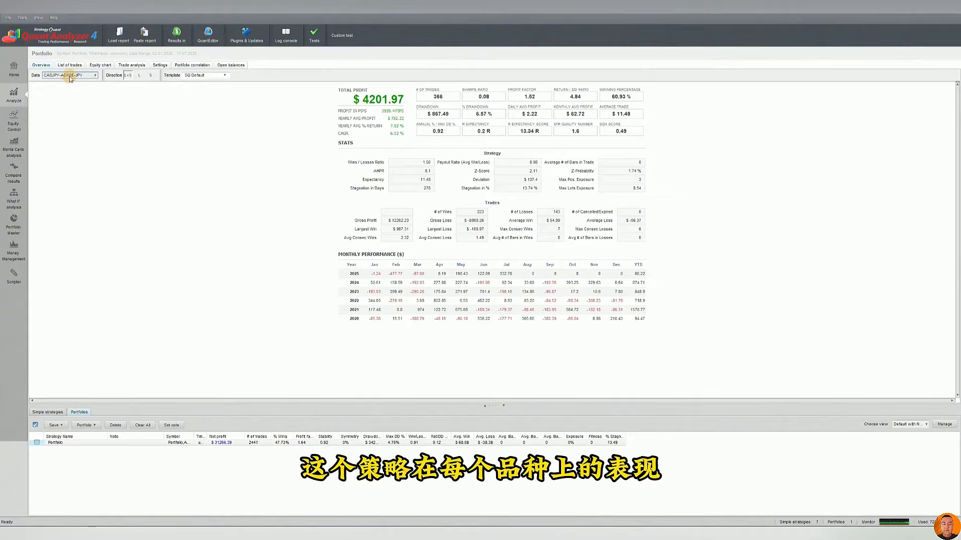
click(70, 76)
click(68, 99)
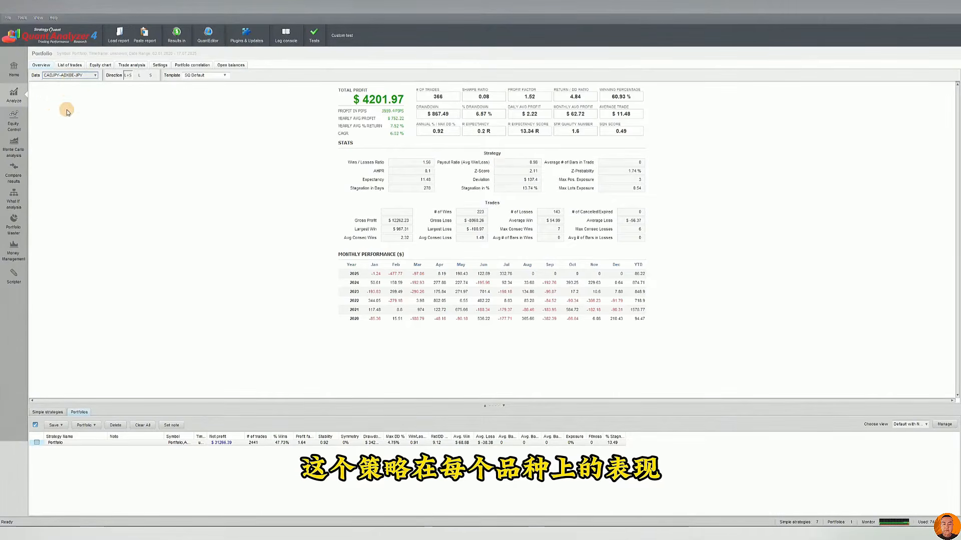
View the individual overview statistics for EURJPY, JP225 and USDJPY, and return the data selection to the whole Portfolio
click(83, 75)
click(64, 113)
click(75, 75)
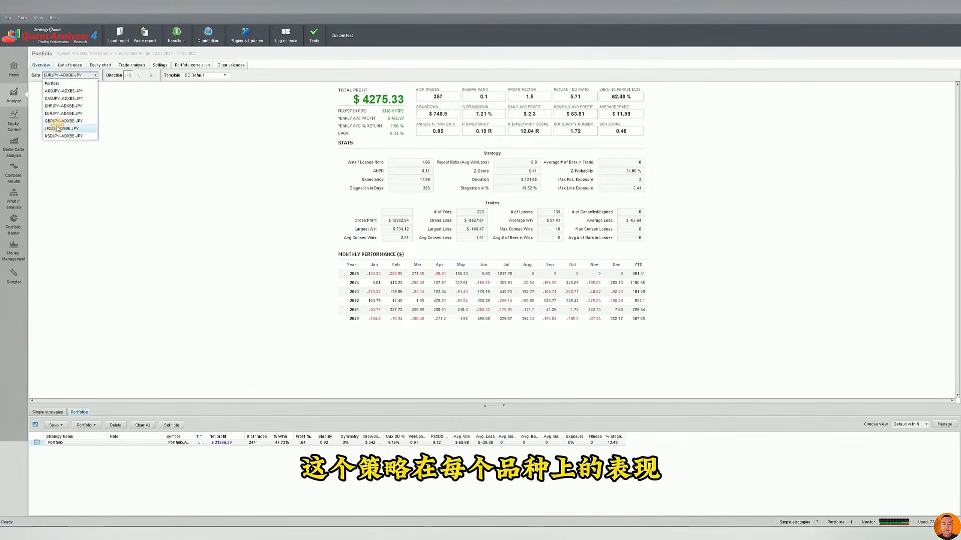
click(58, 128)
click(70, 75)
click(63, 135)
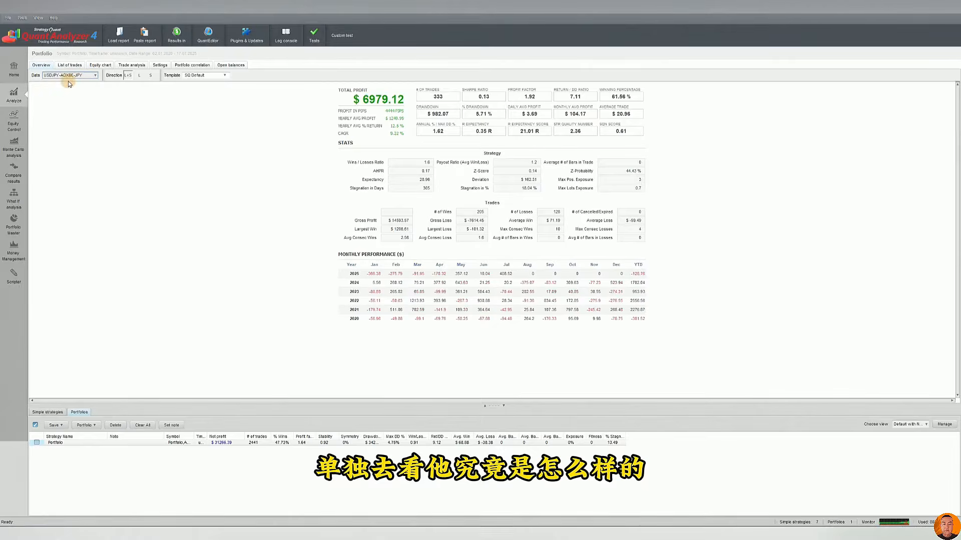
click(69, 76)
click(62, 84)
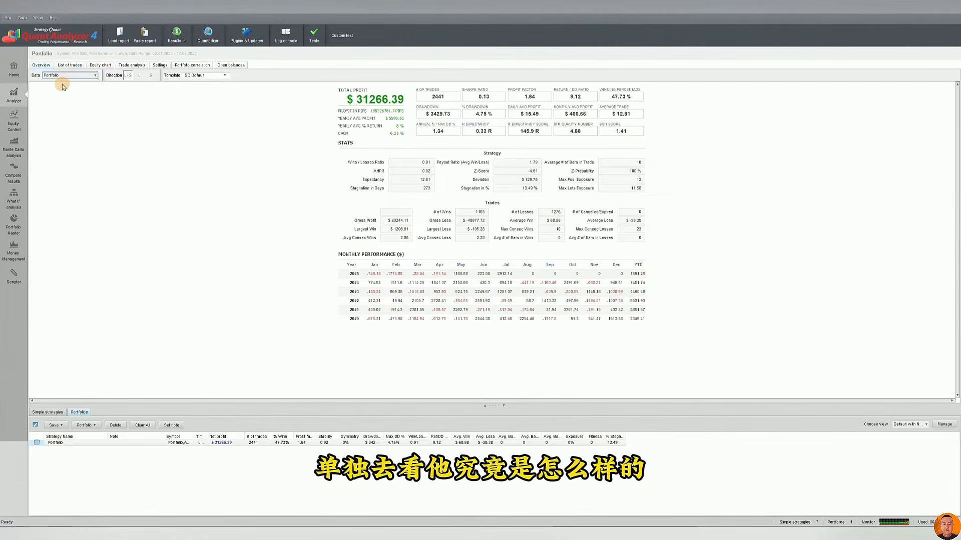
Compare the portfolio's short-only and long-only overview statistics, finishing with the short direction selected
click(150, 75)
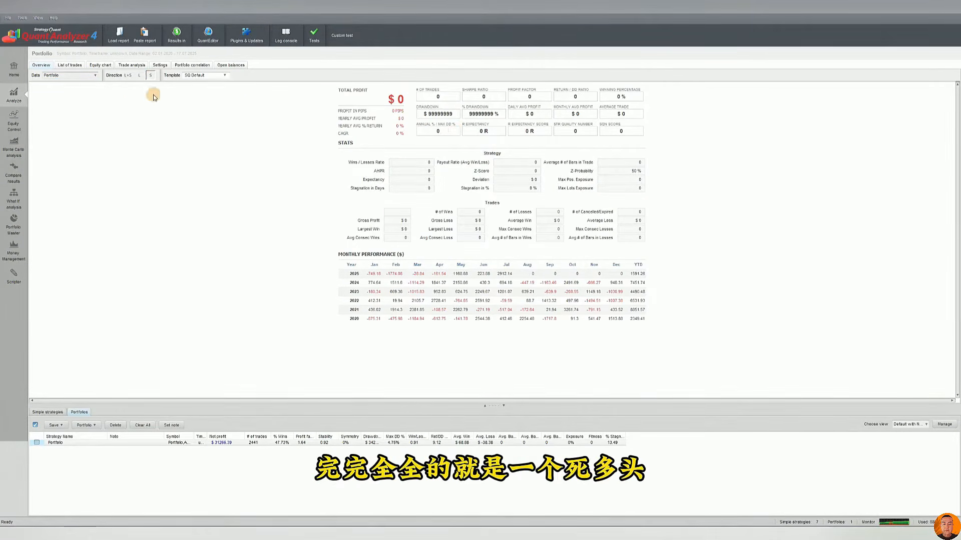
click(140, 75)
click(150, 76)
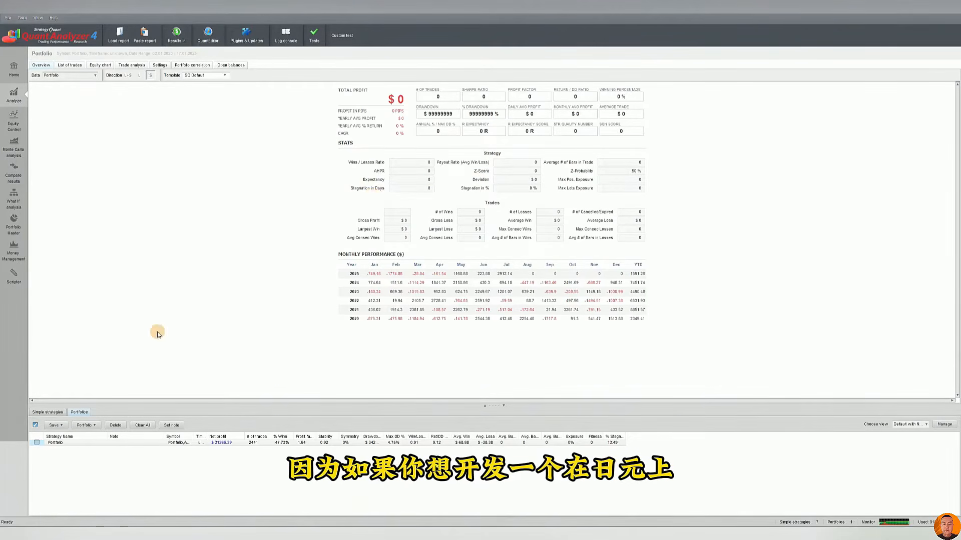
Check the short-only statistics of the EURJPY and CHFJPY simple strategies
click(47, 412)
click(227, 458)
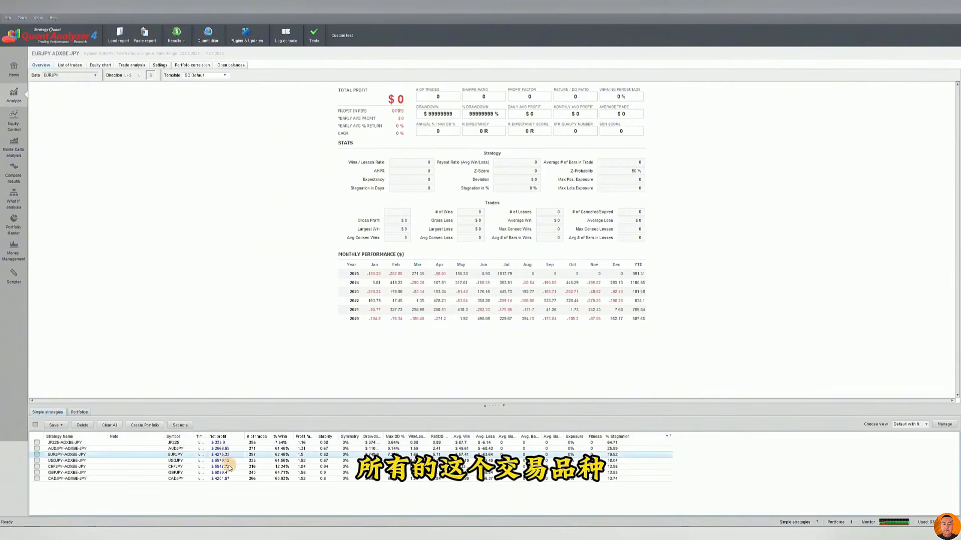
click(229, 466)
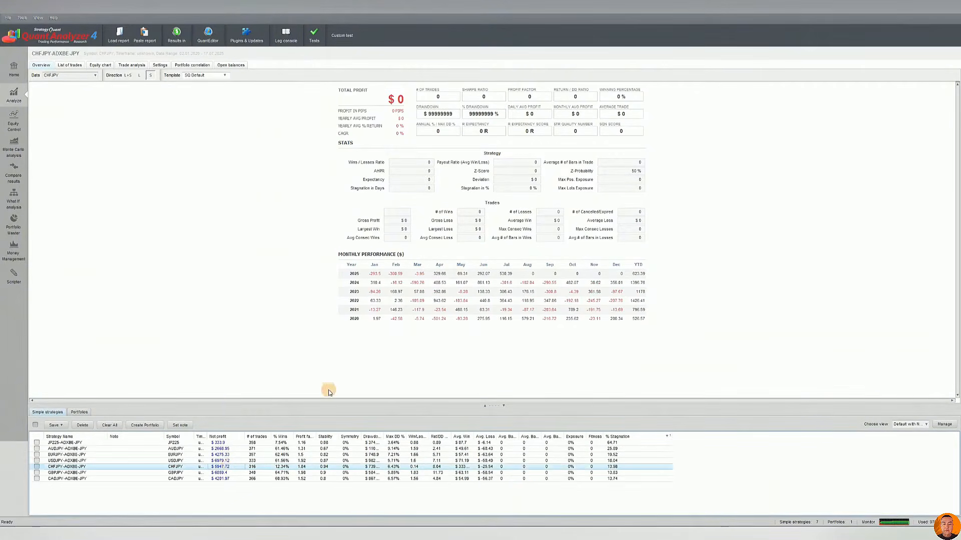
Reload the saved portfolio, compare its long-only and short-only statistics, and restore the combined L+S direction
click(79, 412)
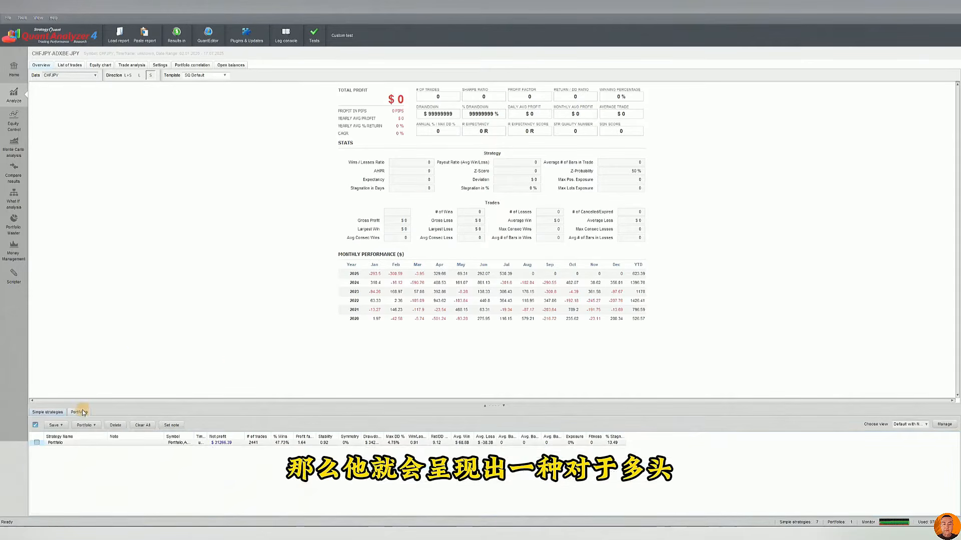
click(250, 443)
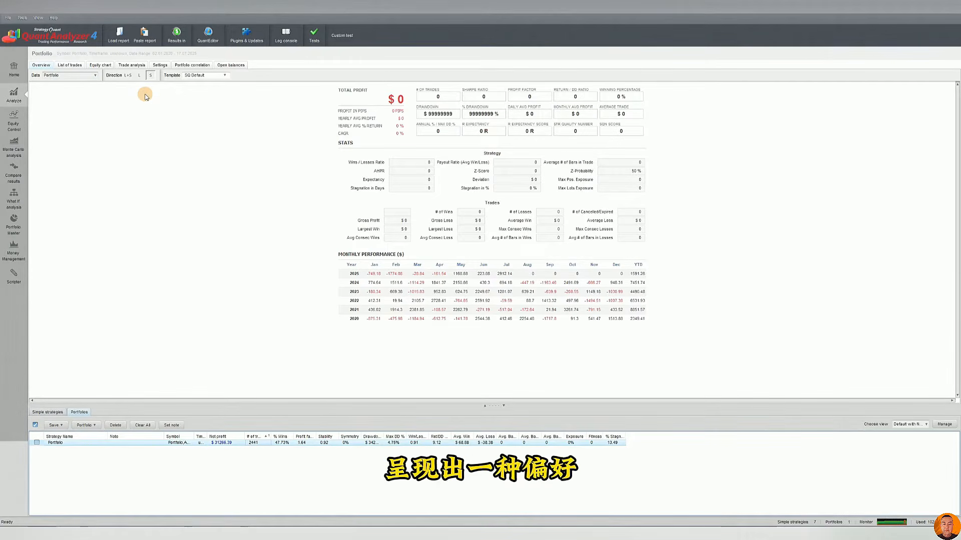
click(138, 77)
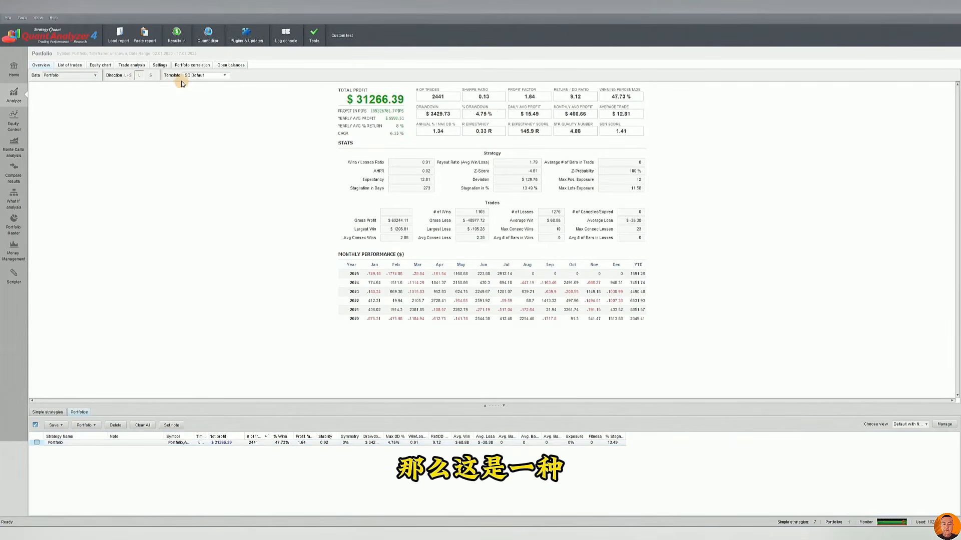
click(148, 76)
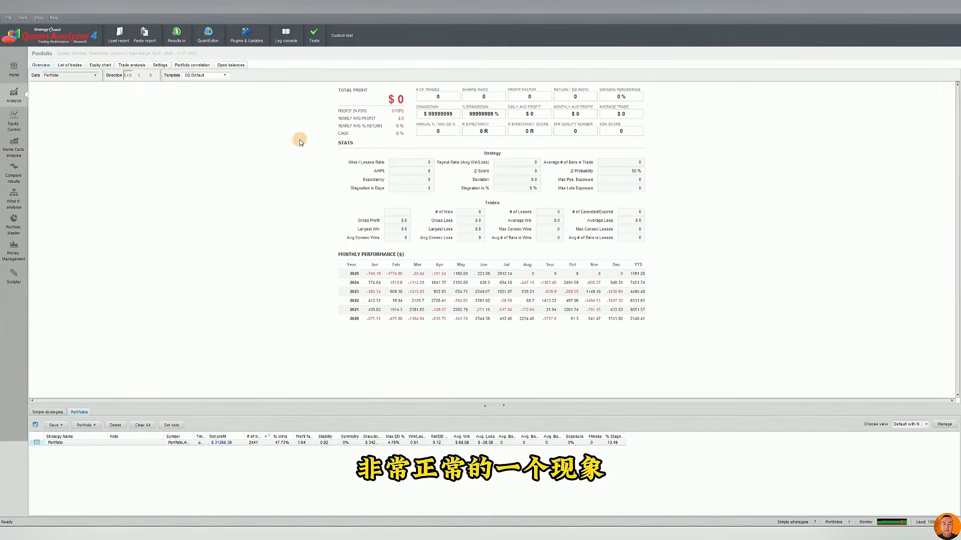
click(129, 76)
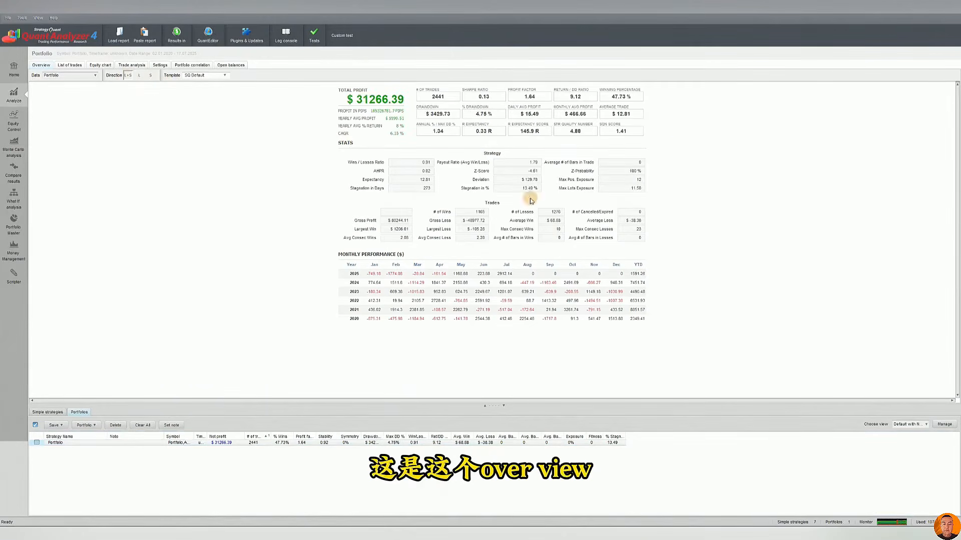
Show the portfolio's list of trades and sort it by Size in ascending order
click(65, 66)
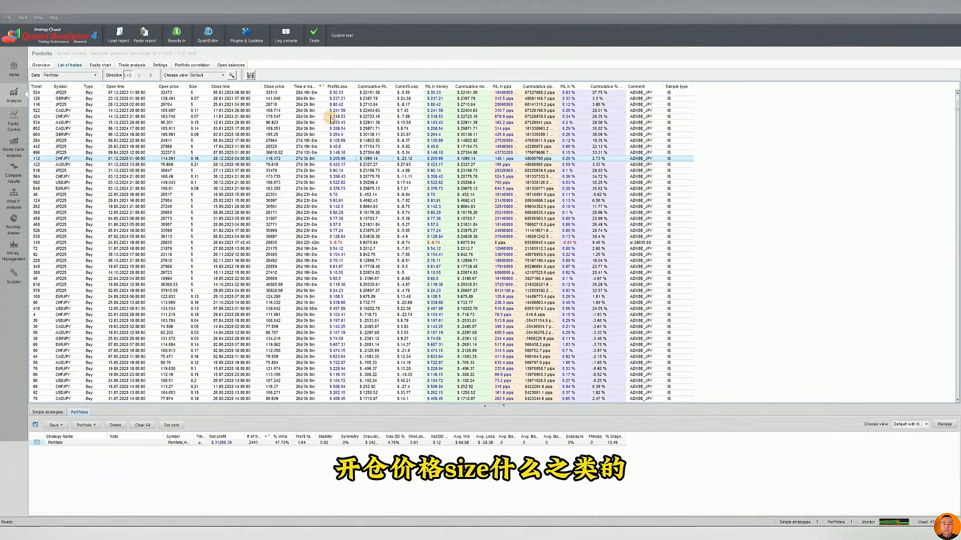
click(226, 122)
click(201, 100)
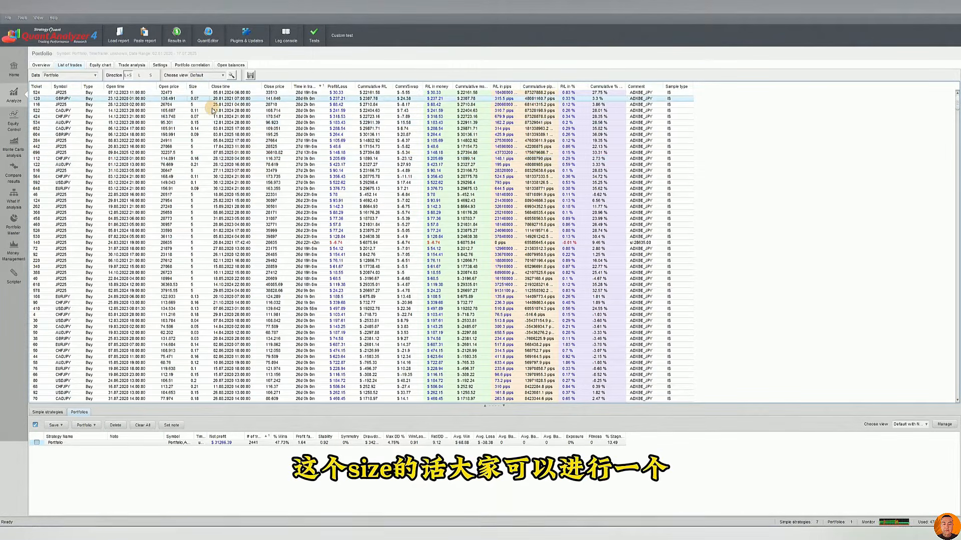
click(199, 88)
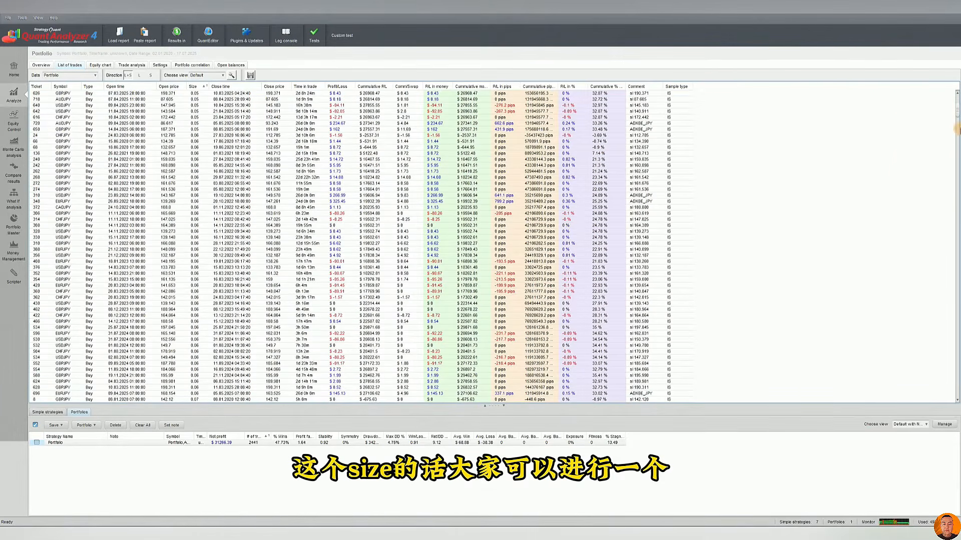
drag(956, 112, 957, 100)
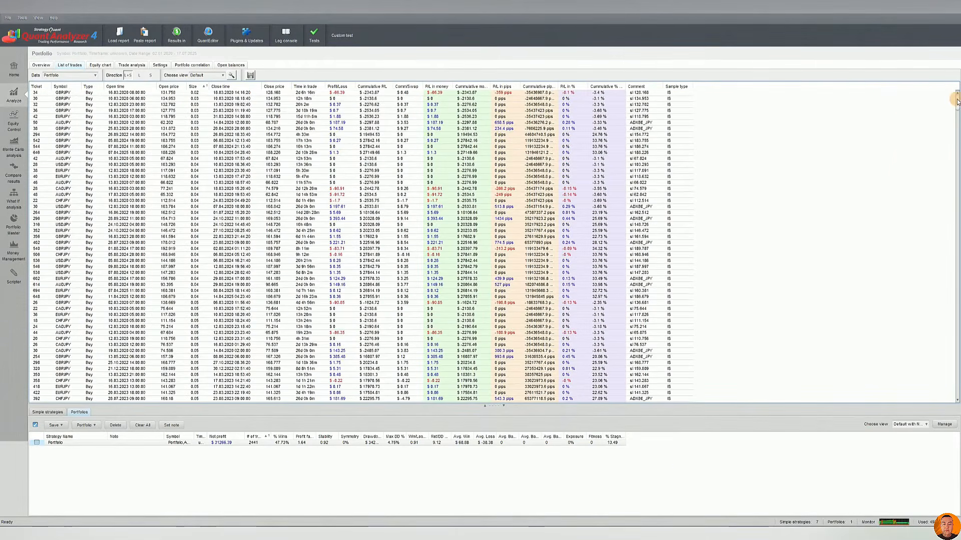
Sort the trades by Size in descending order and examine the largest positions
click(199, 88)
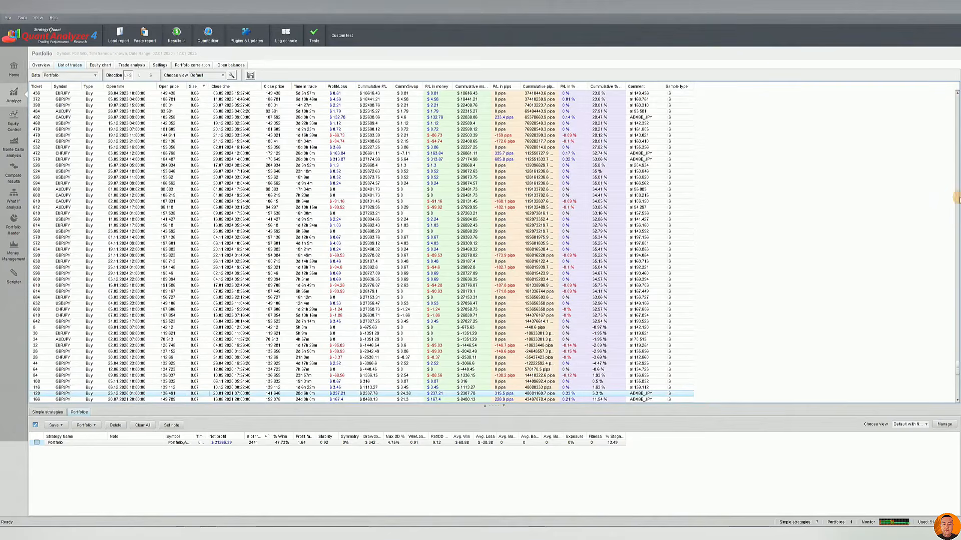
drag(957, 374, 949, 97)
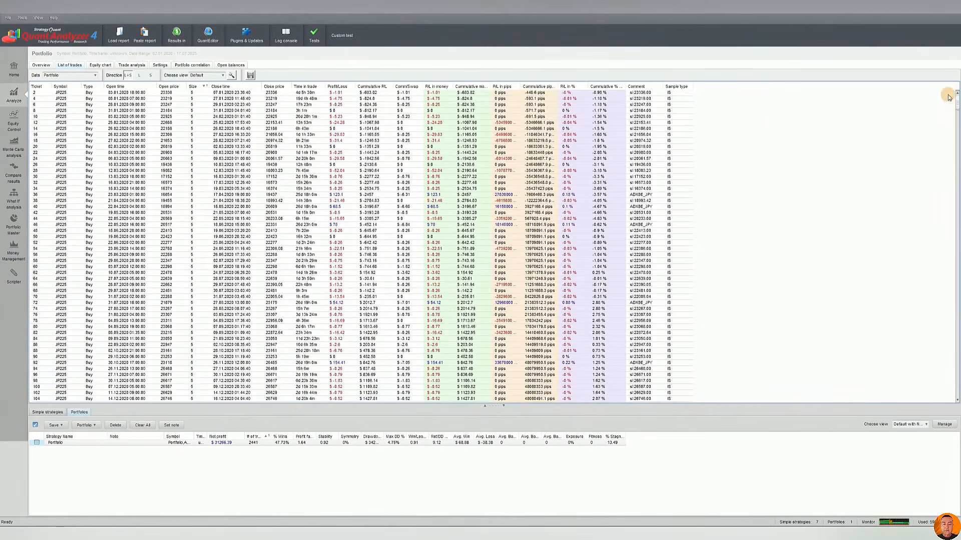
click(191, 94)
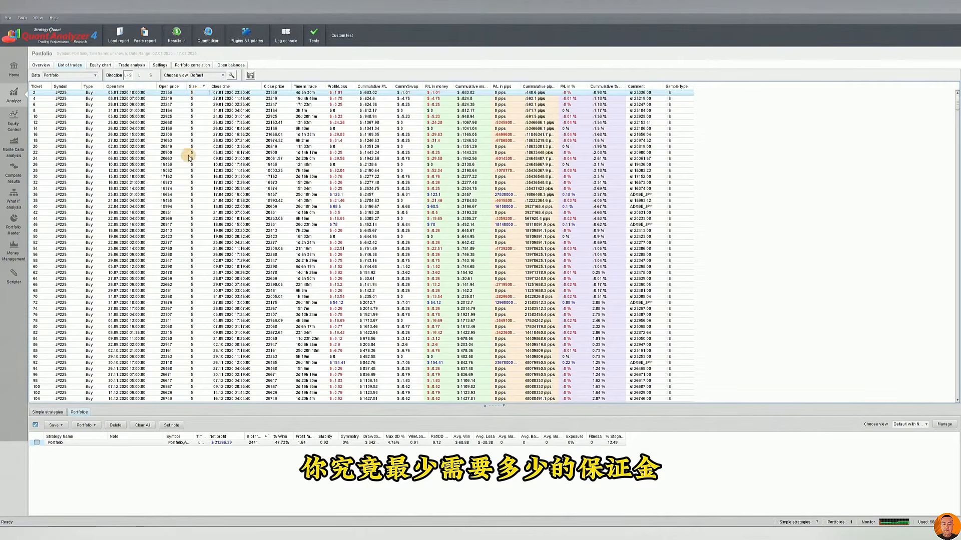
click(203, 117)
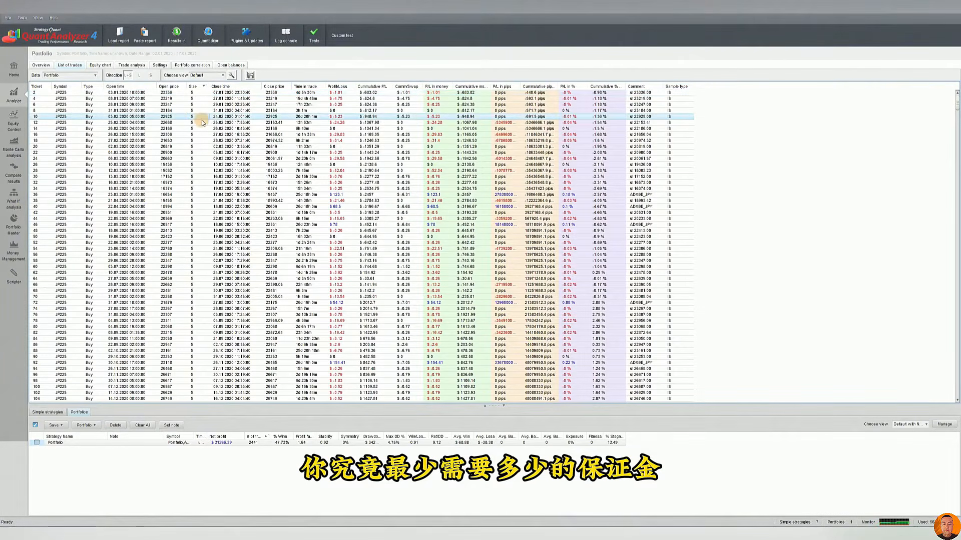
click(200, 105)
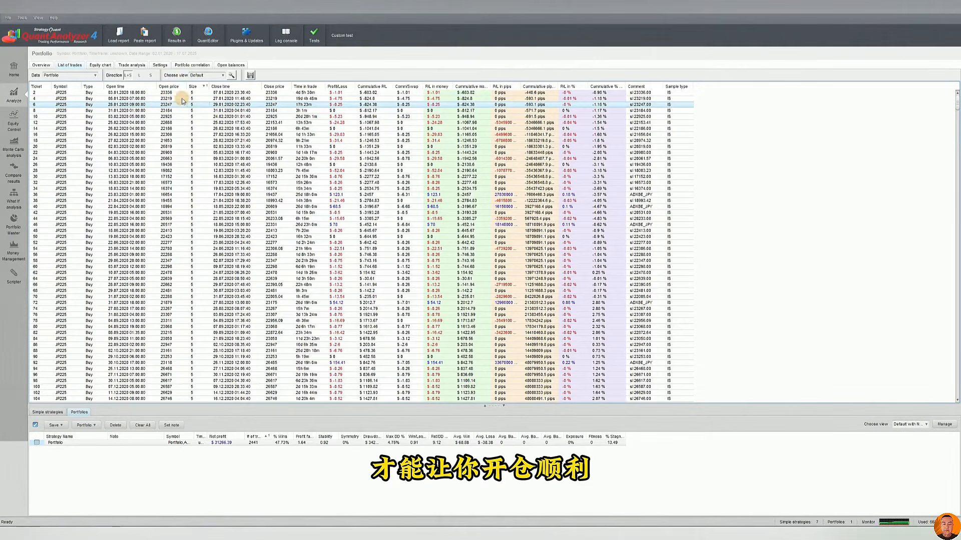
Sort the trades by Time in trade in ascending order and examine the holding times
click(310, 87)
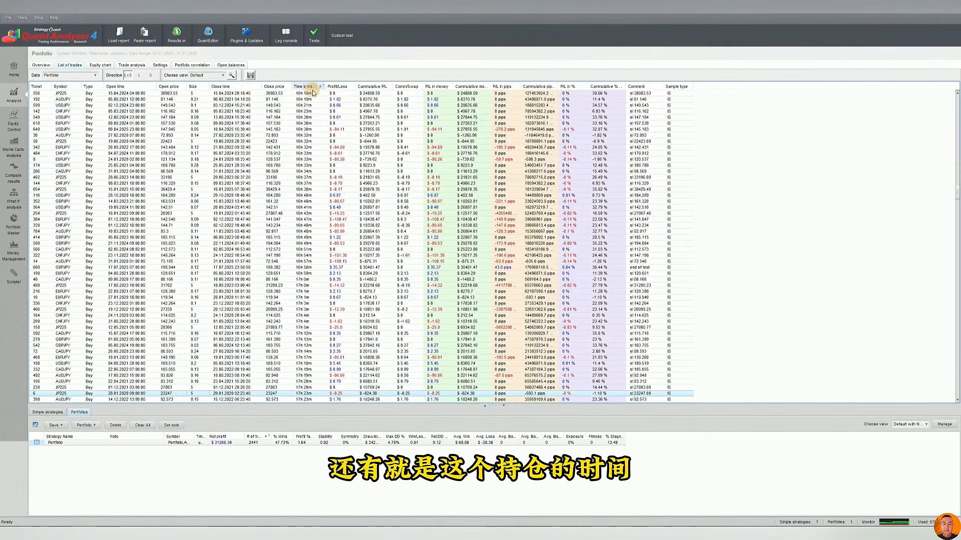
click(323, 135)
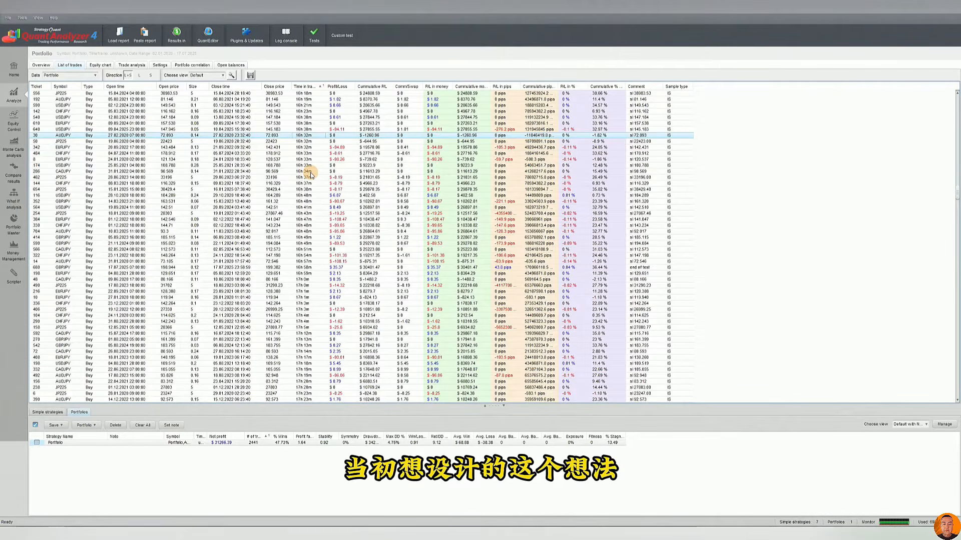
click(307, 189)
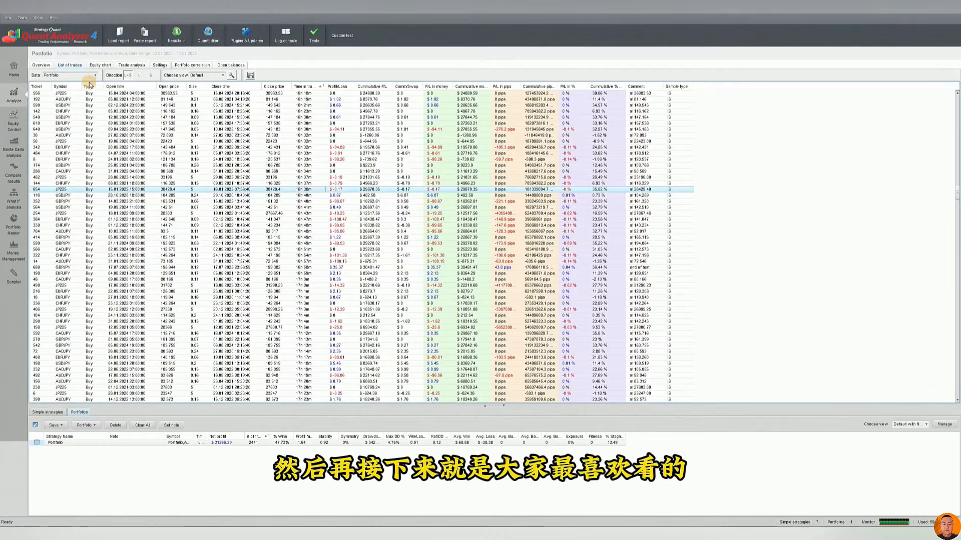
Show the portfolio's equity chart with a straight trend line and the maximum stagnation period marked
click(98, 65)
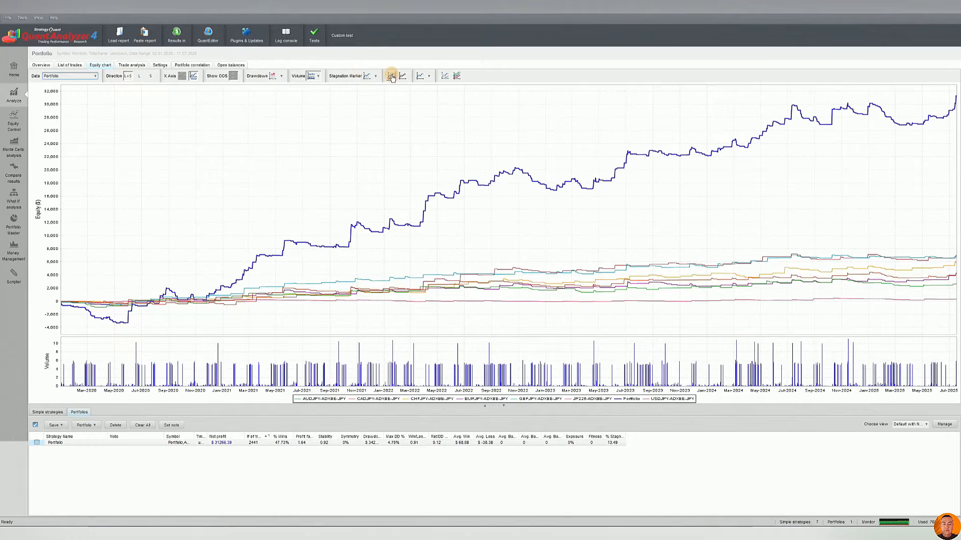
click(416, 77)
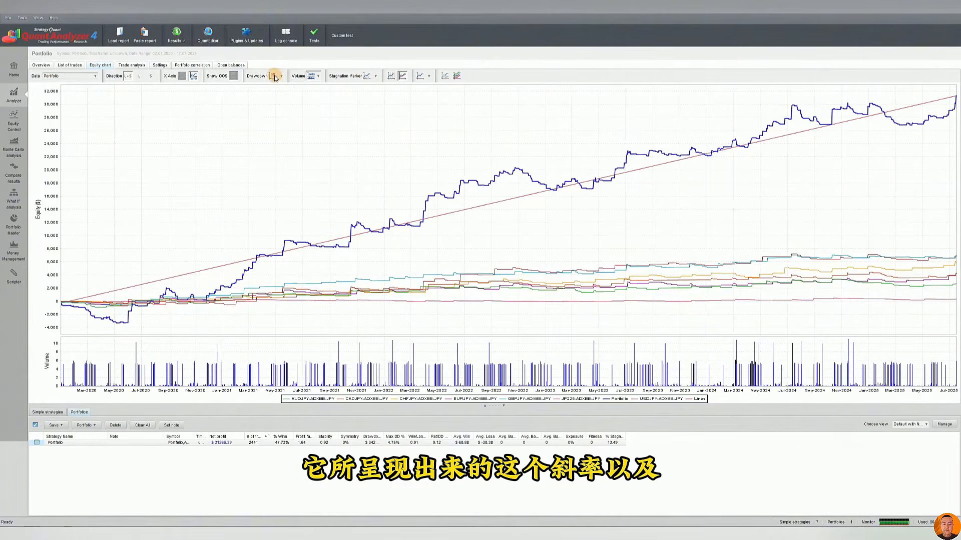
click(318, 77)
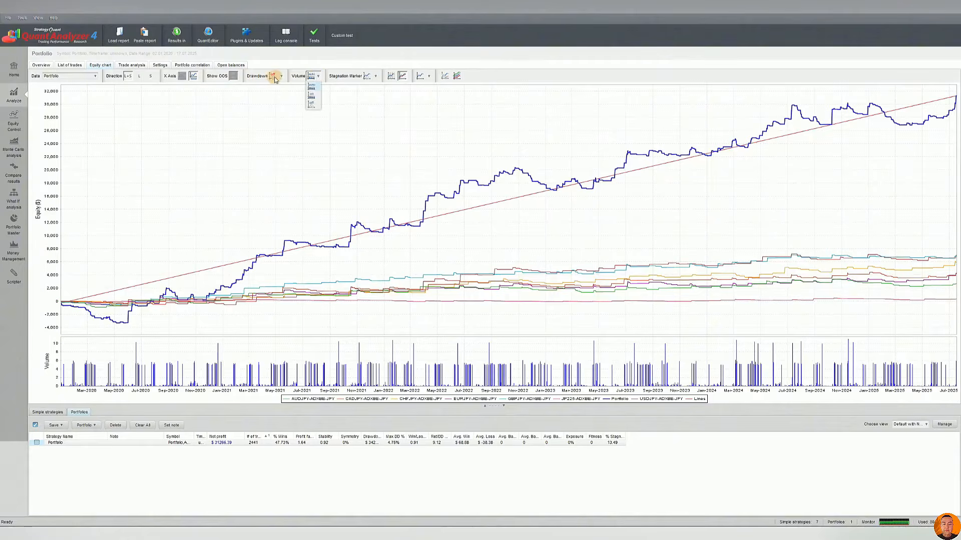
click(369, 78)
click(373, 94)
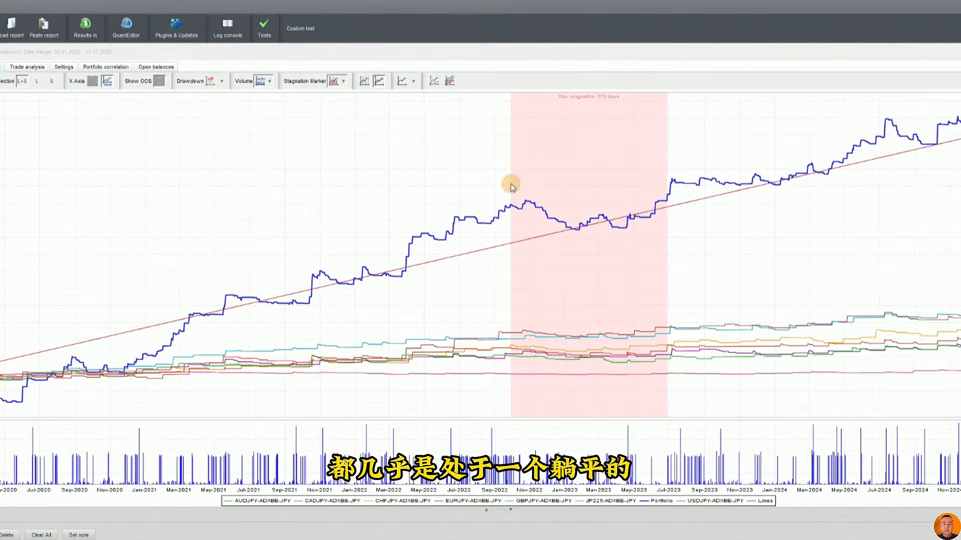
Inspect the marked stagnation period up close on the equity chart, and add a separate drawdown chart below the equity curve
drag(510, 184, 670, 254)
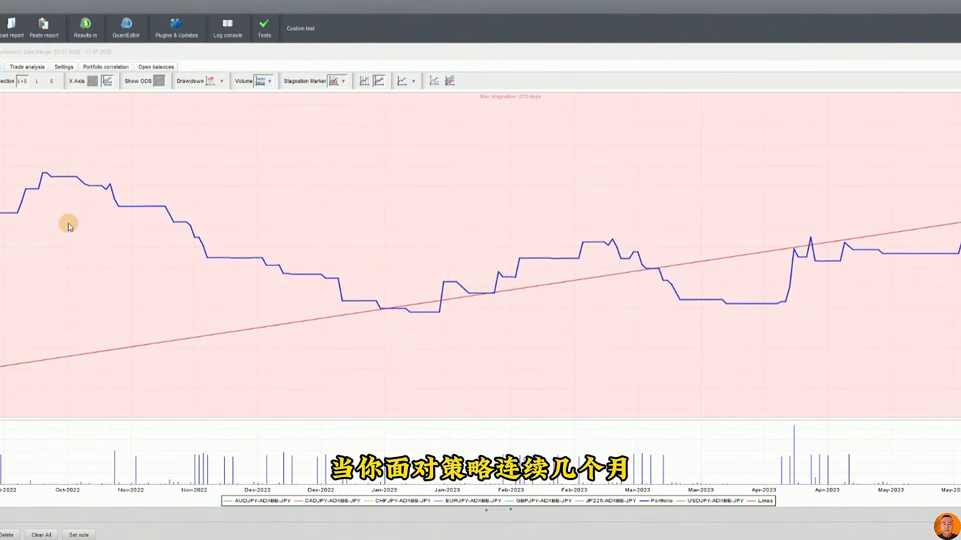
drag(542, 198, 285, 220)
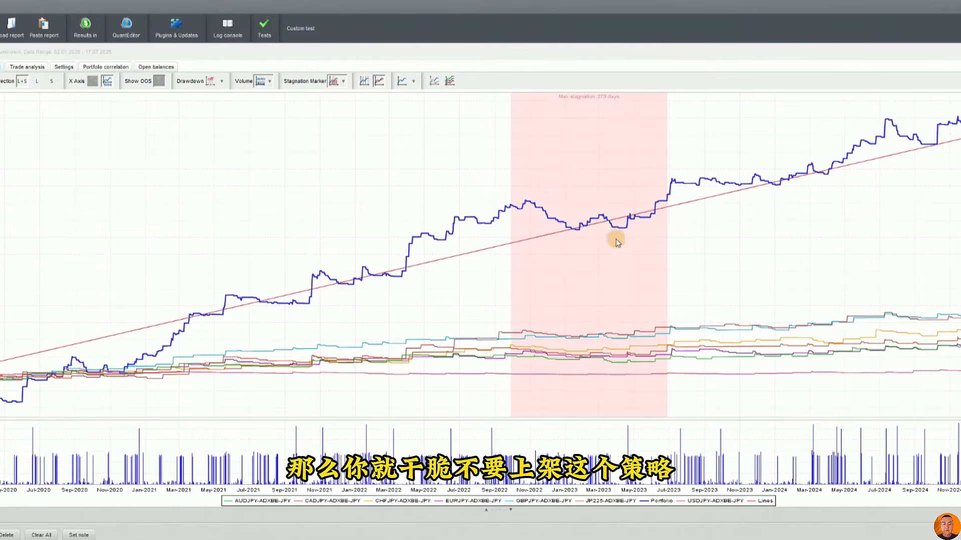
click(210, 81)
click(216, 117)
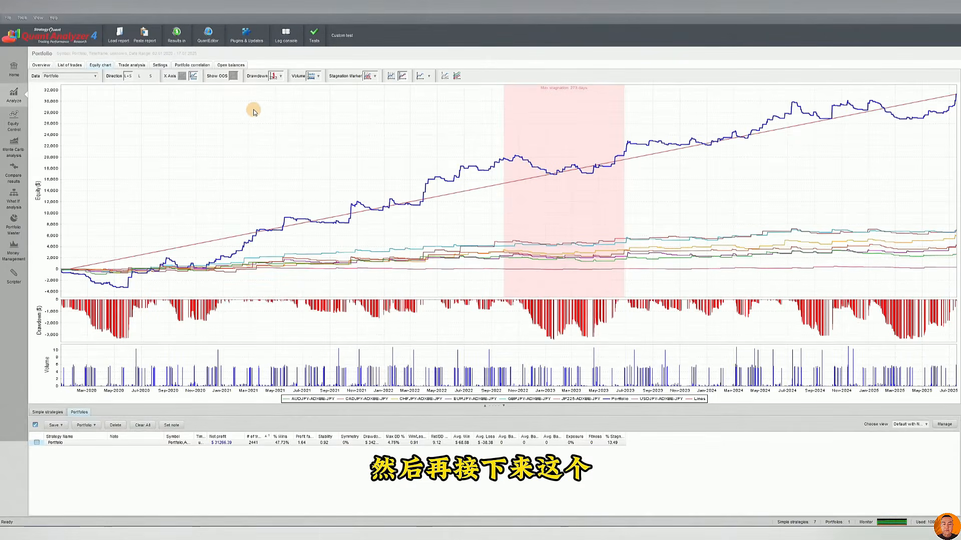
Open the portfolio's trade analysis and switch the P/L by hour chart to Profit/Loss and to P/L by trade duration
click(129, 65)
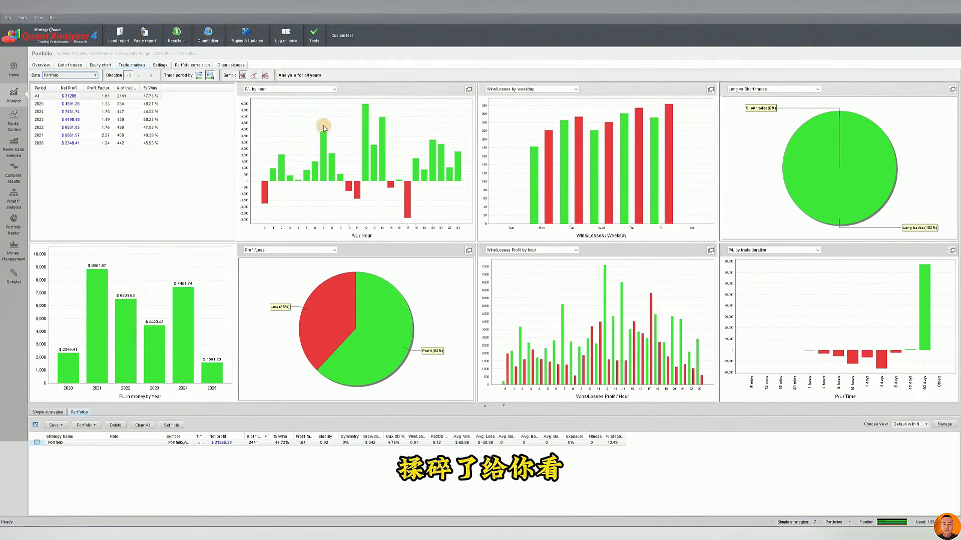
click(297, 91)
click(297, 112)
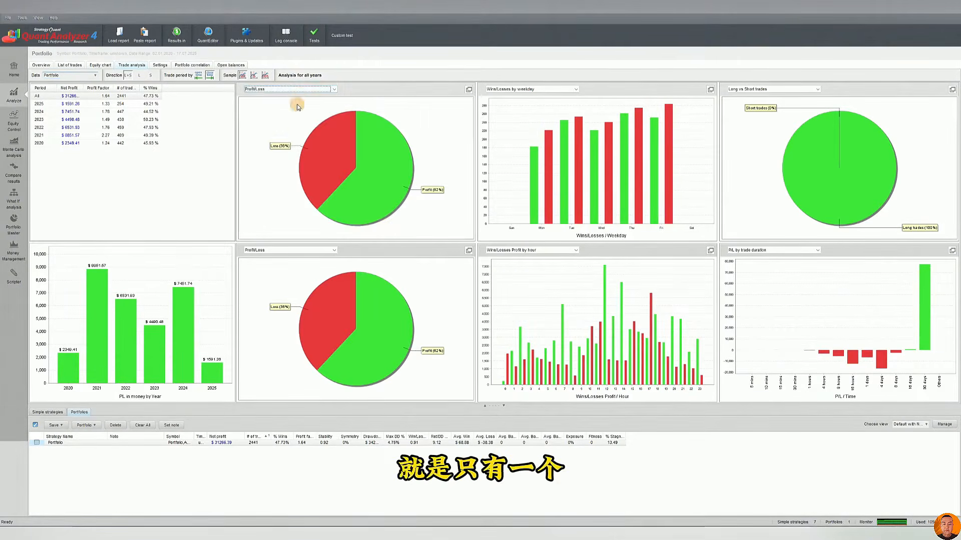
click(302, 90)
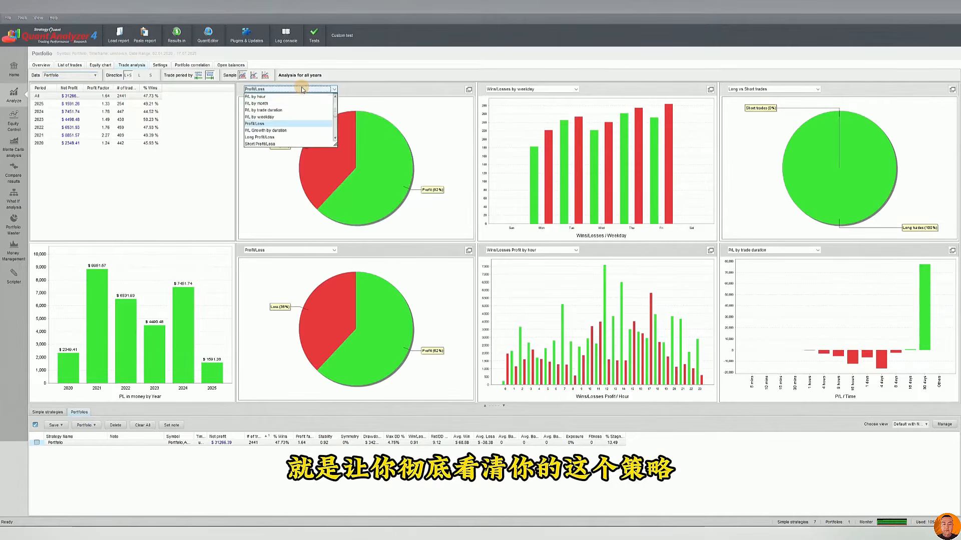
click(295, 123)
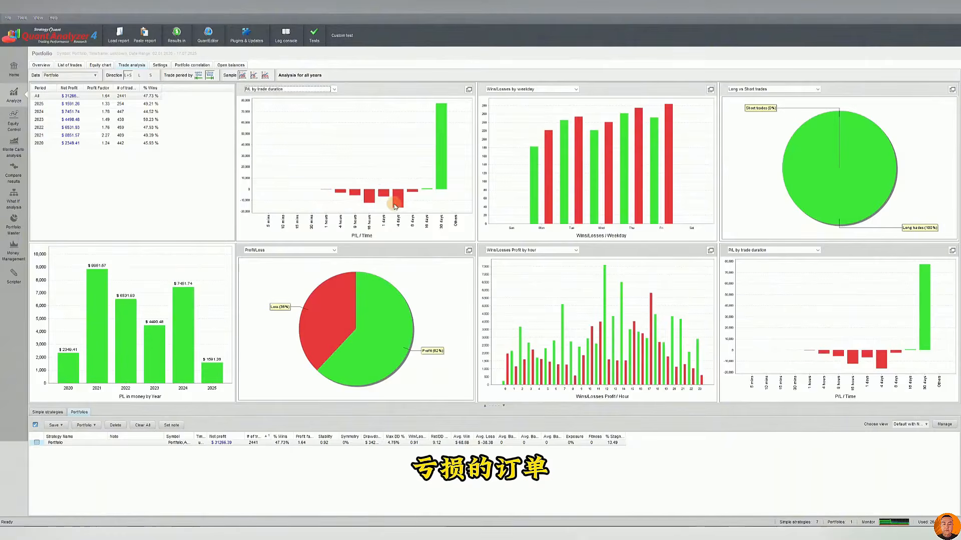
Check the portfolio's initial deposit setting alongside its overview statistics and the list of simple strategies
click(163, 66)
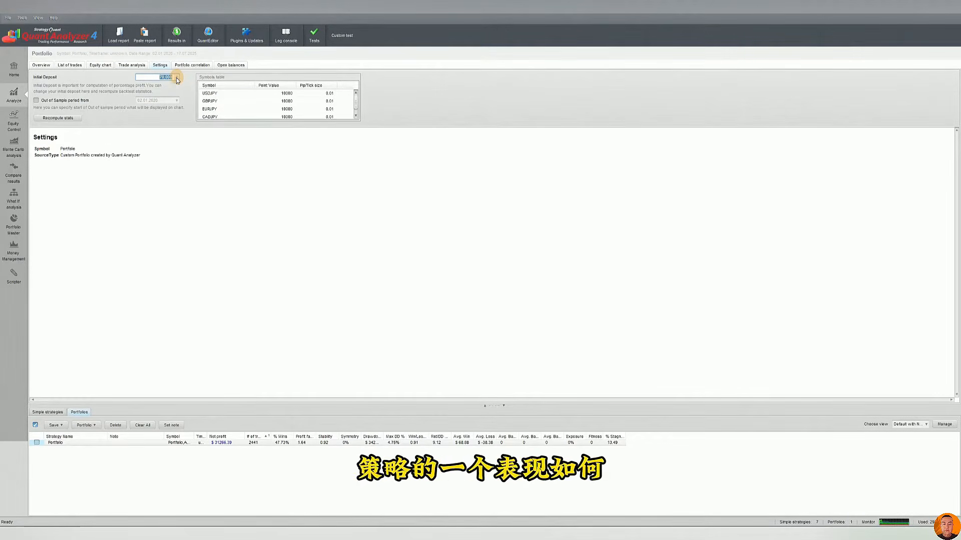
click(41, 66)
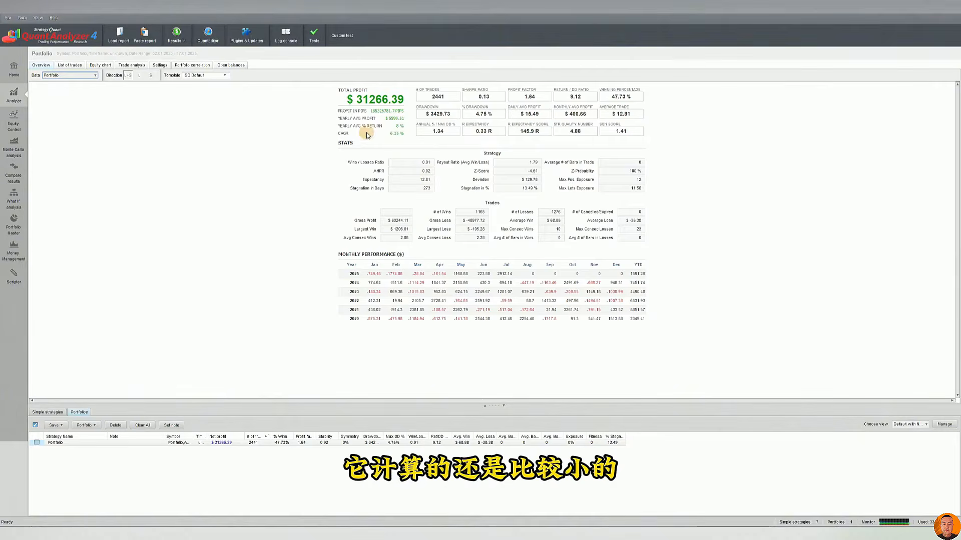
click(182, 66)
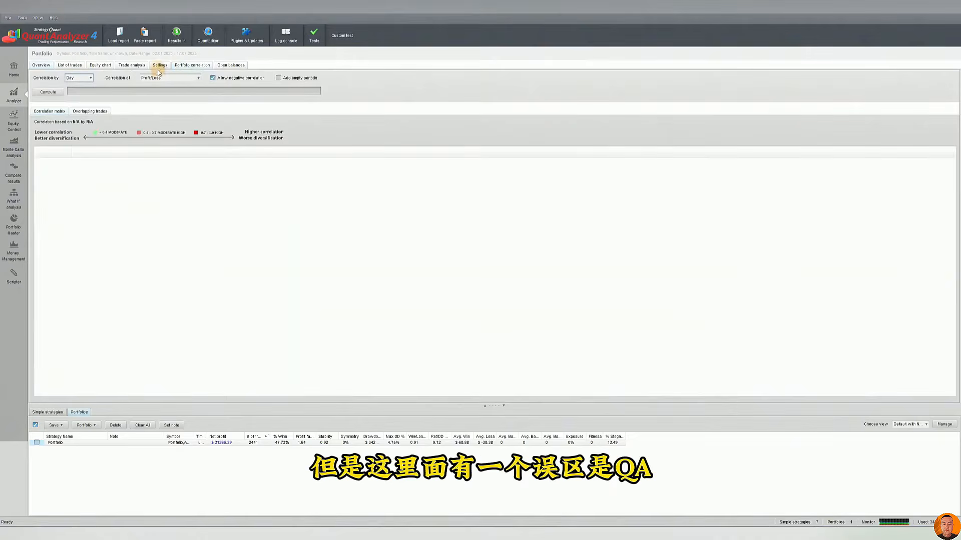
click(159, 66)
click(227, 442)
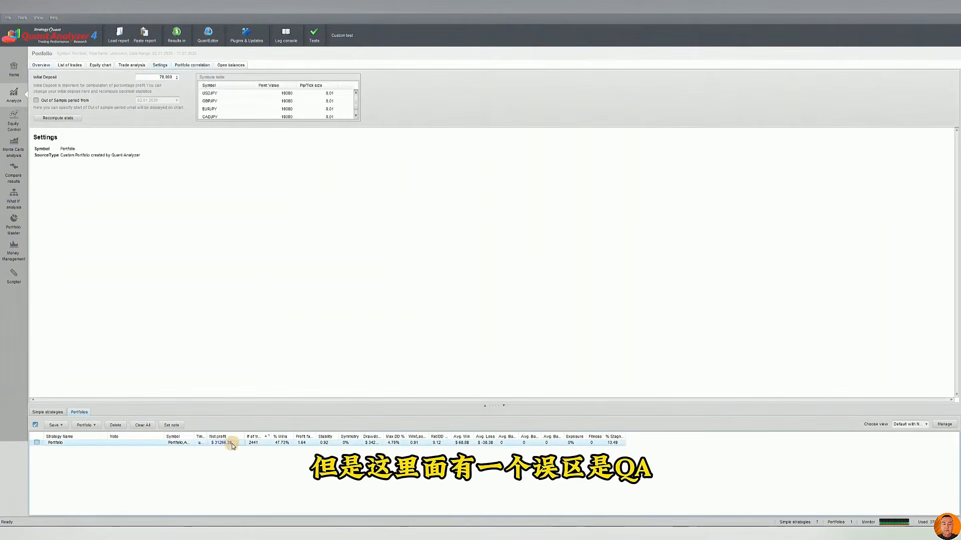
click(53, 412)
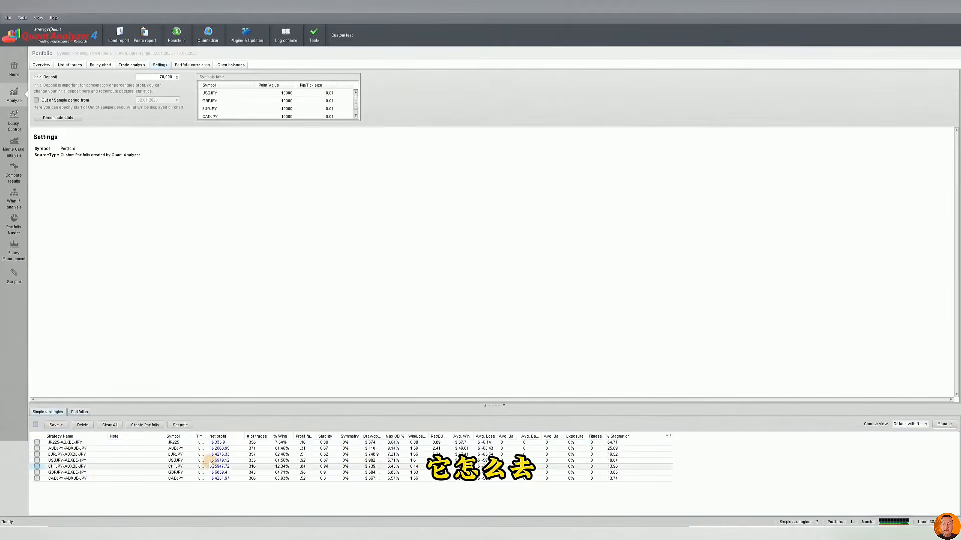
click(79, 411)
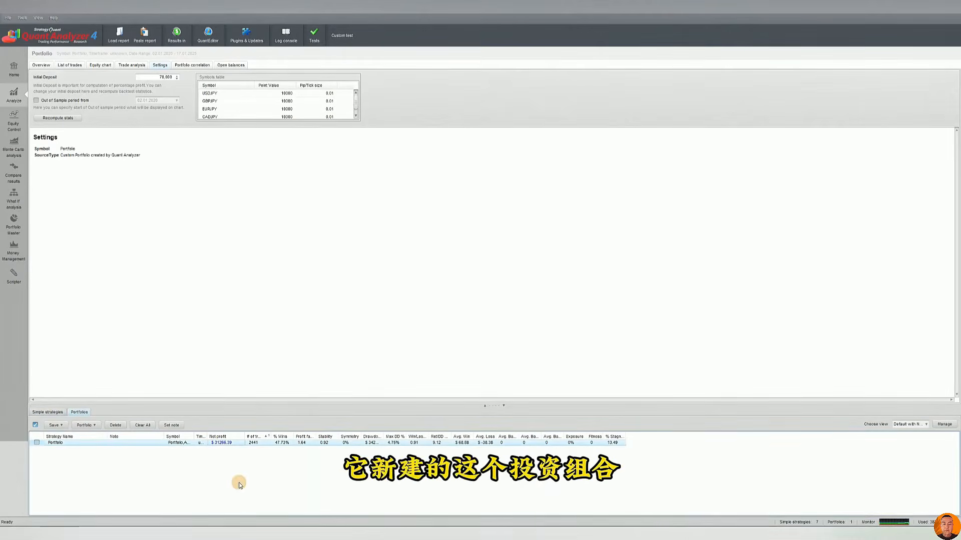
Enter 10,000 as the portfolio's initial deposit and check the simple strategies it combines
click(150, 78)
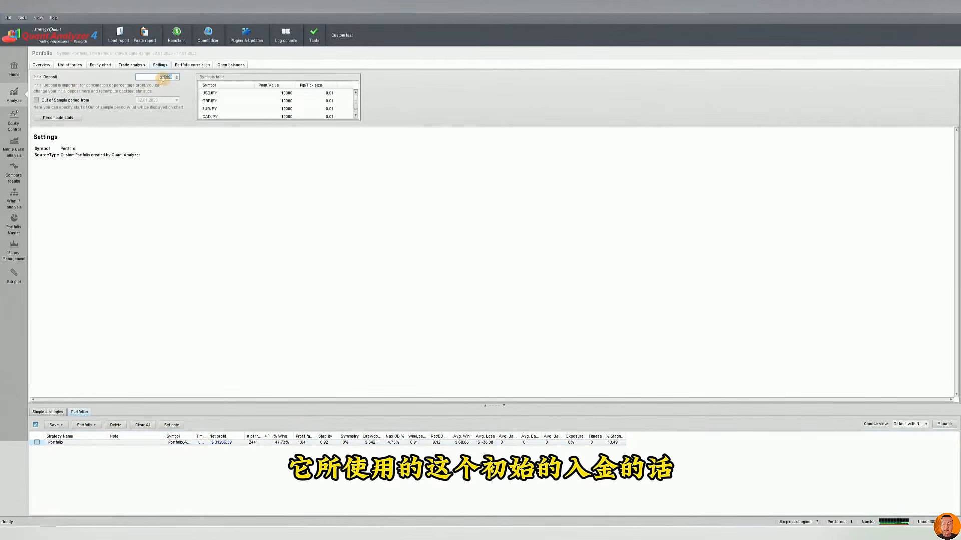
click(163, 79)
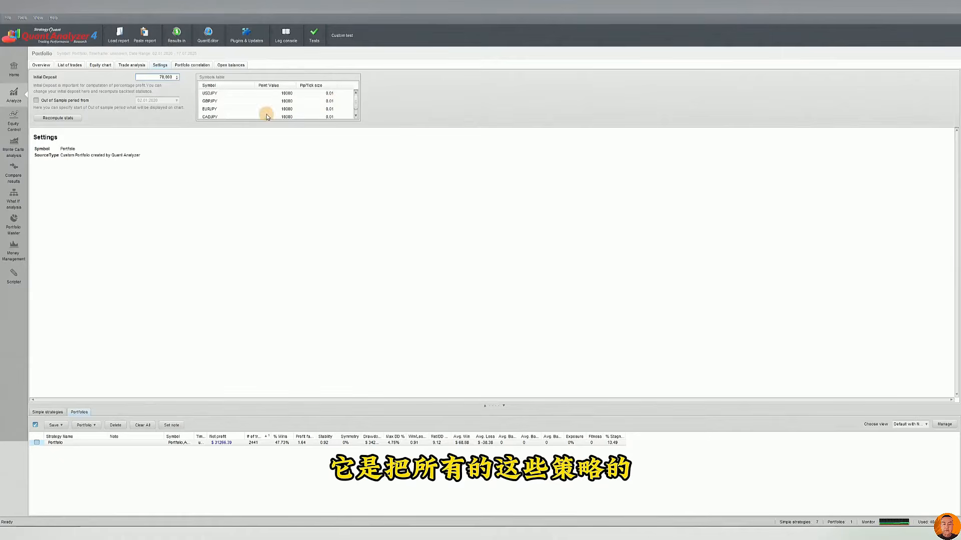
click(50, 412)
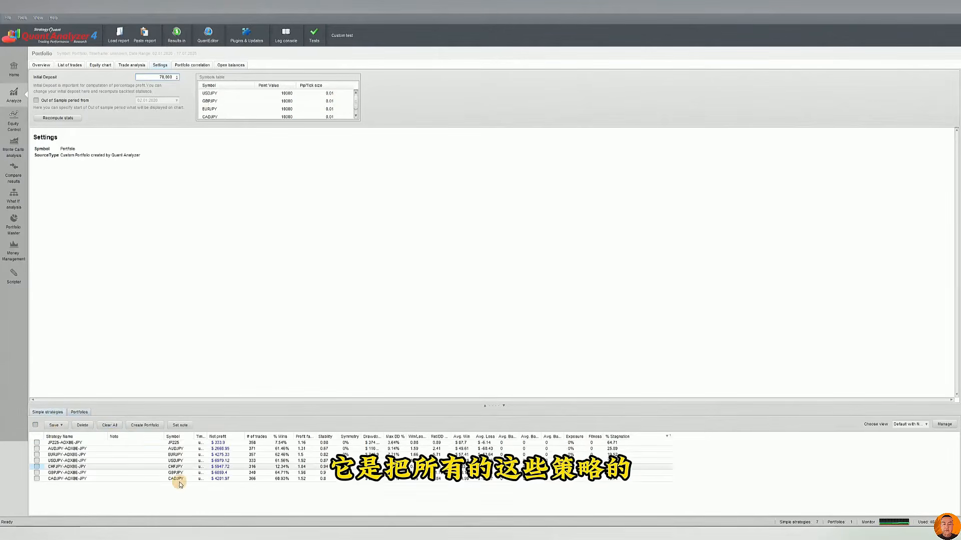
click(80, 412)
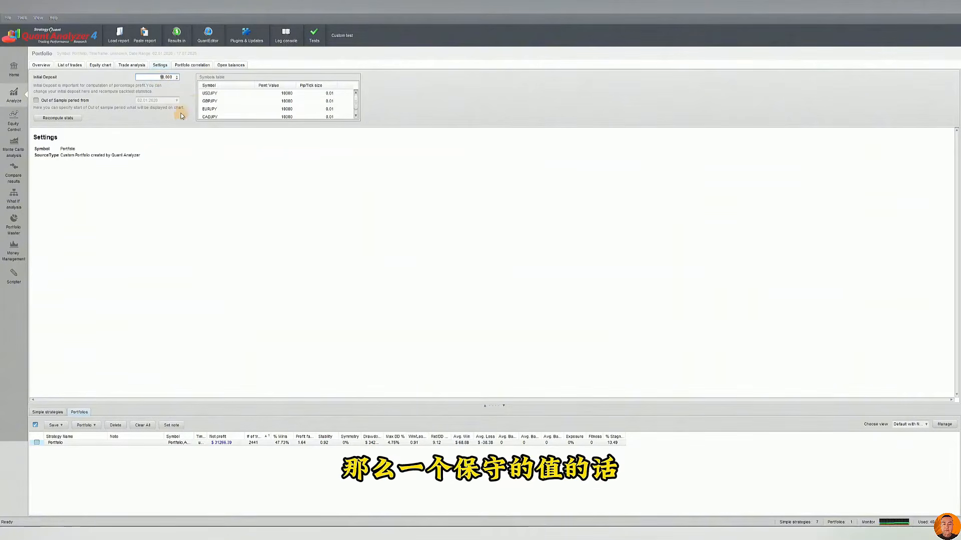
double_click(170, 77)
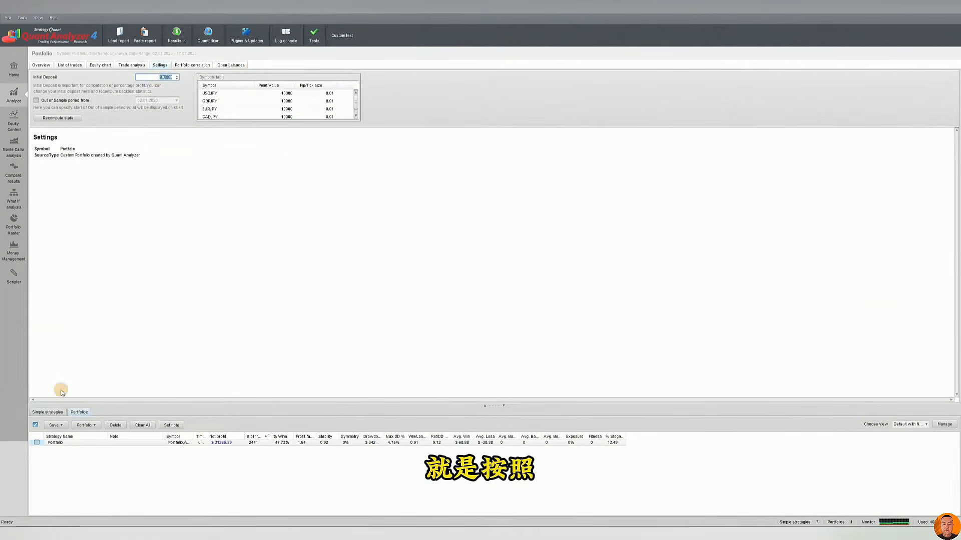
click(59, 413)
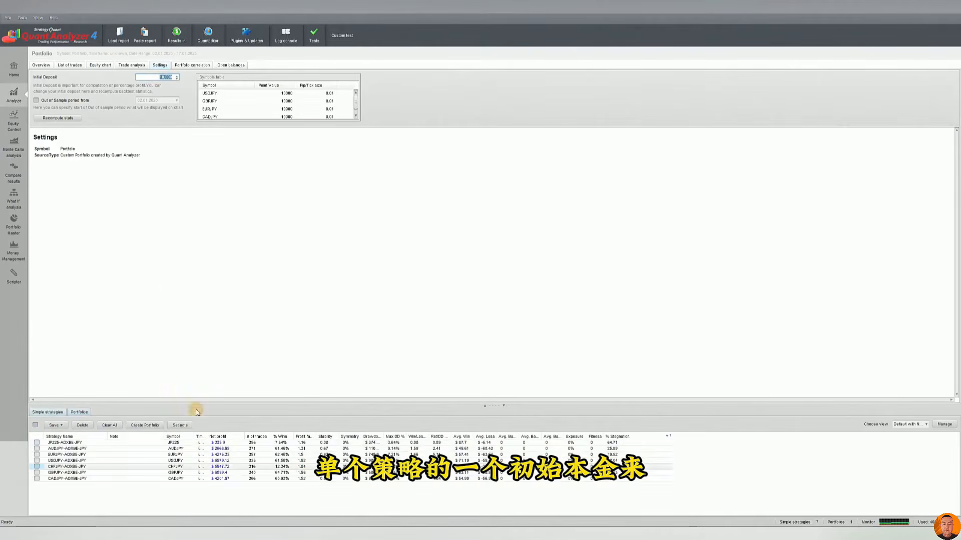
click(79, 412)
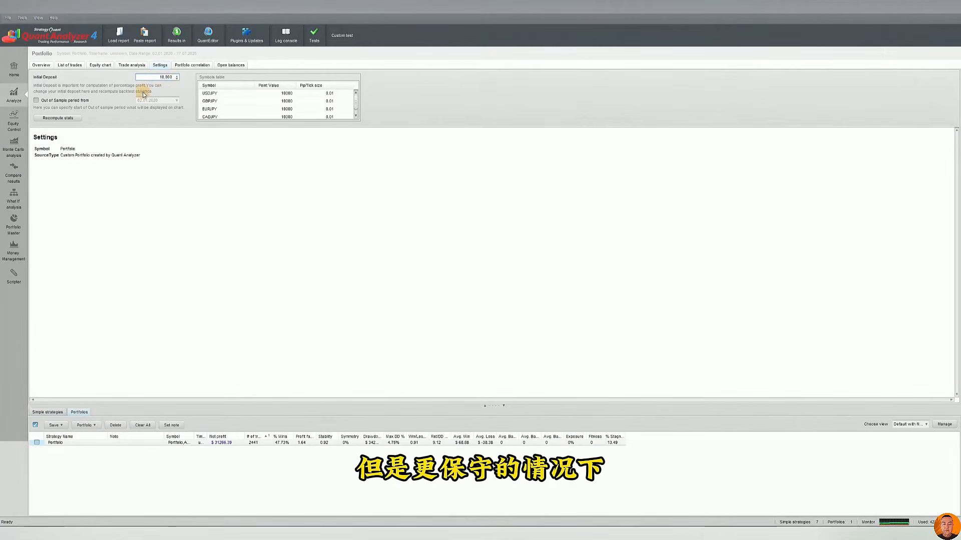
Review the equity chart and trade list, and recompute the portfolio's overview statistics with an initial deposit of 10,000
click(98, 68)
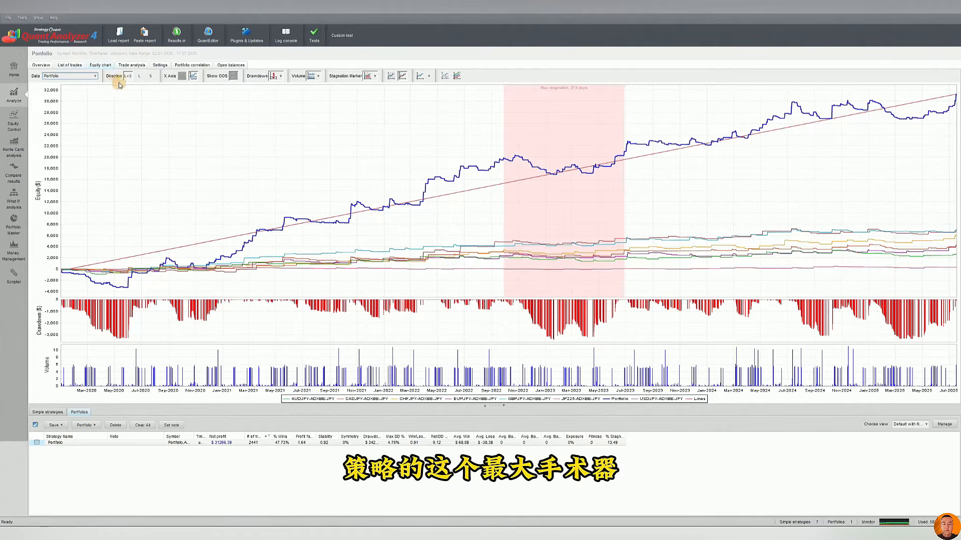
click(70, 65)
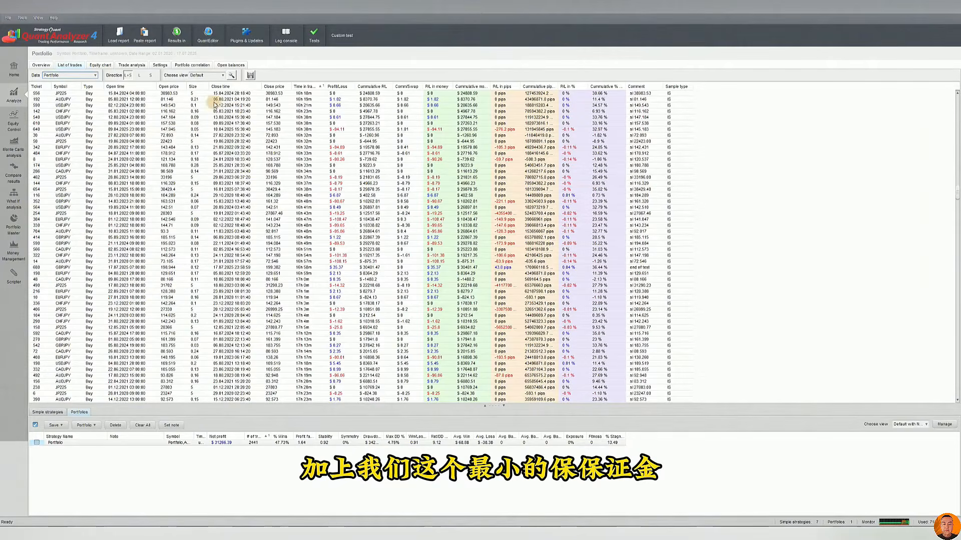
click(168, 67)
double_click(177, 79)
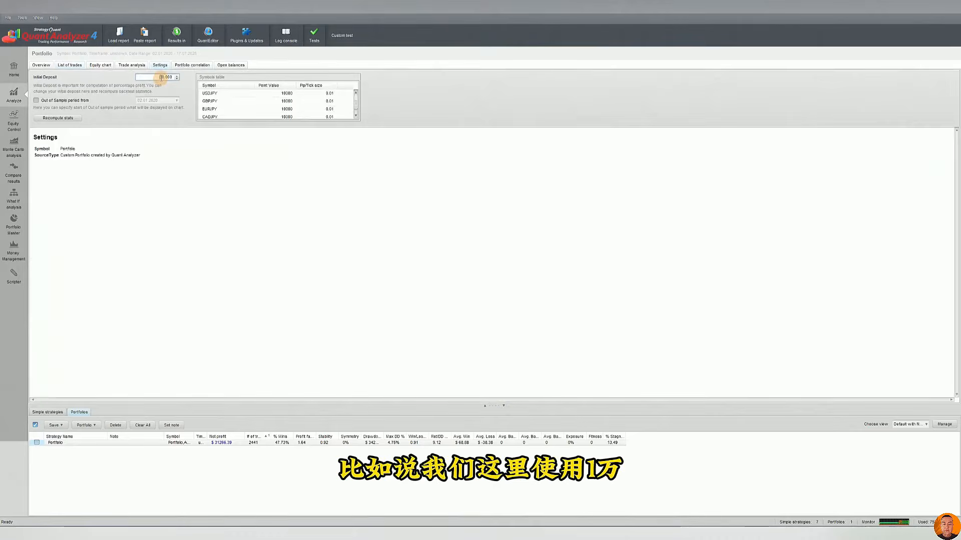
click(58, 119)
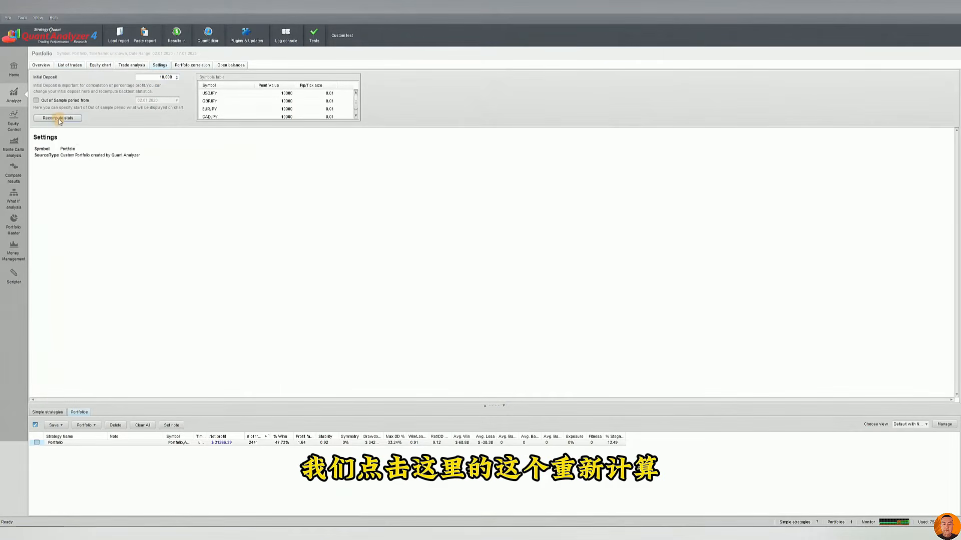
click(48, 66)
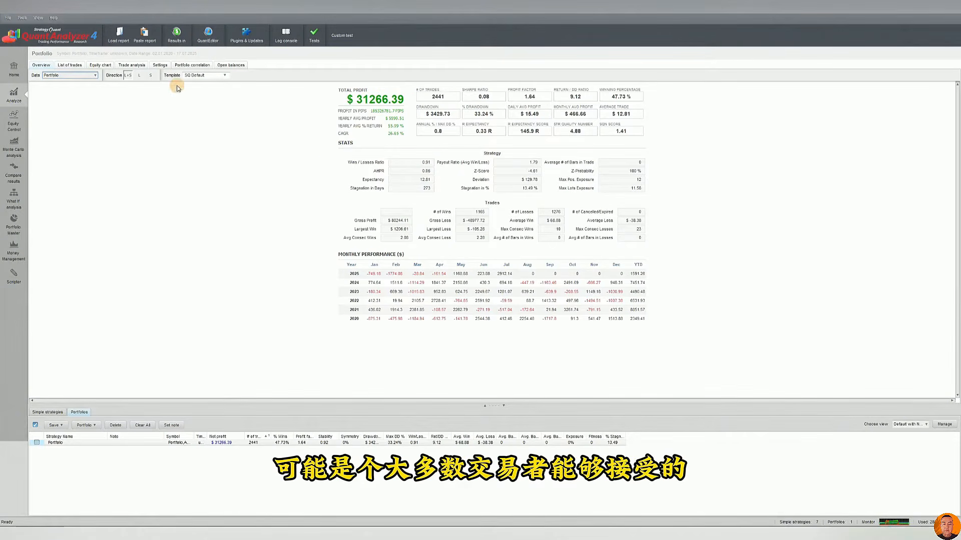
Compute the portfolio's correlation matrix based on Profit/Loss by Day
click(161, 66)
double_click(166, 77)
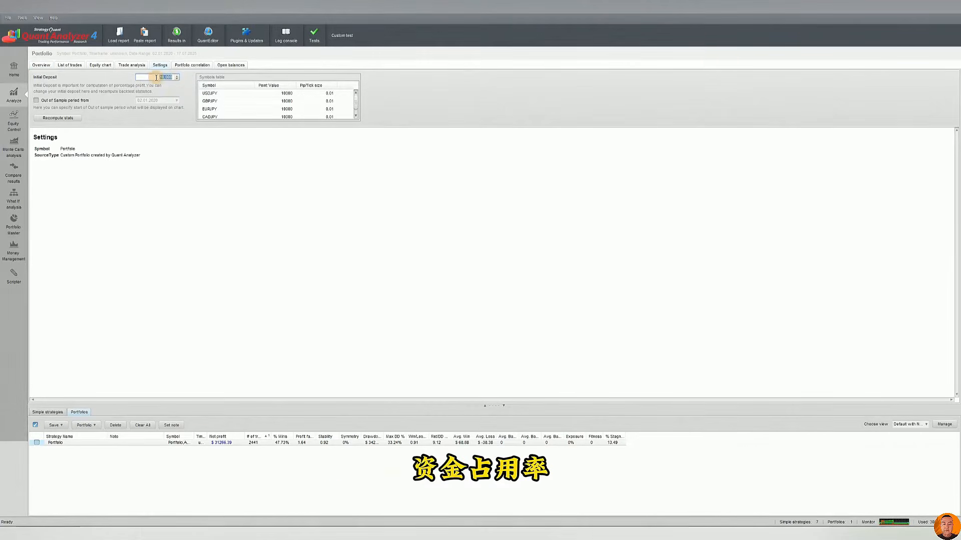
click(205, 66)
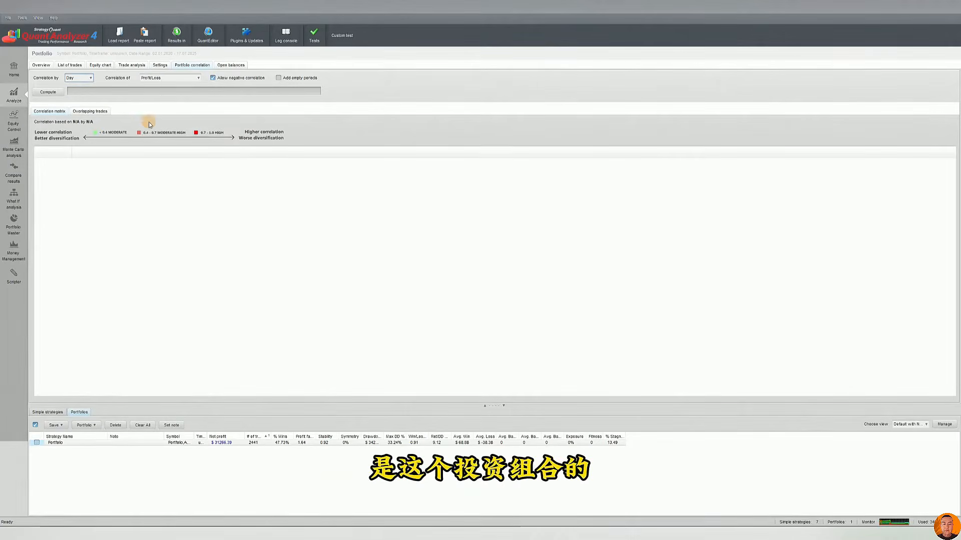
click(48, 92)
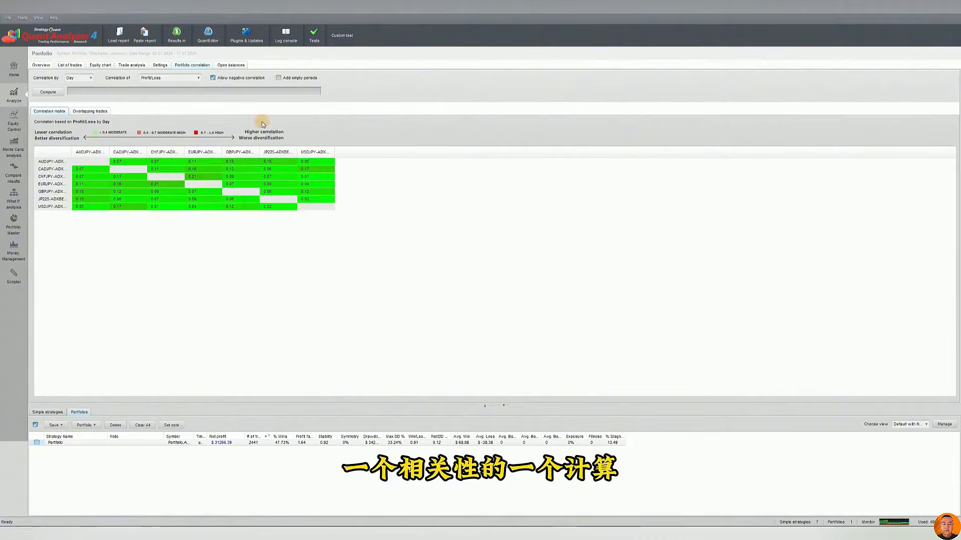
Try to compute the correlation for the single USDJPY-ADXBE-JPY strategy
click(54, 413)
click(245, 460)
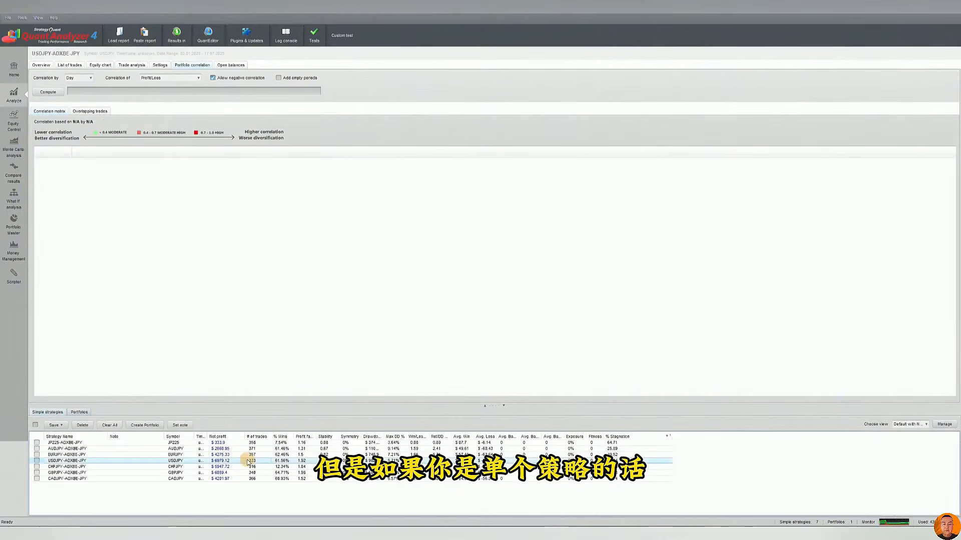
click(48, 92)
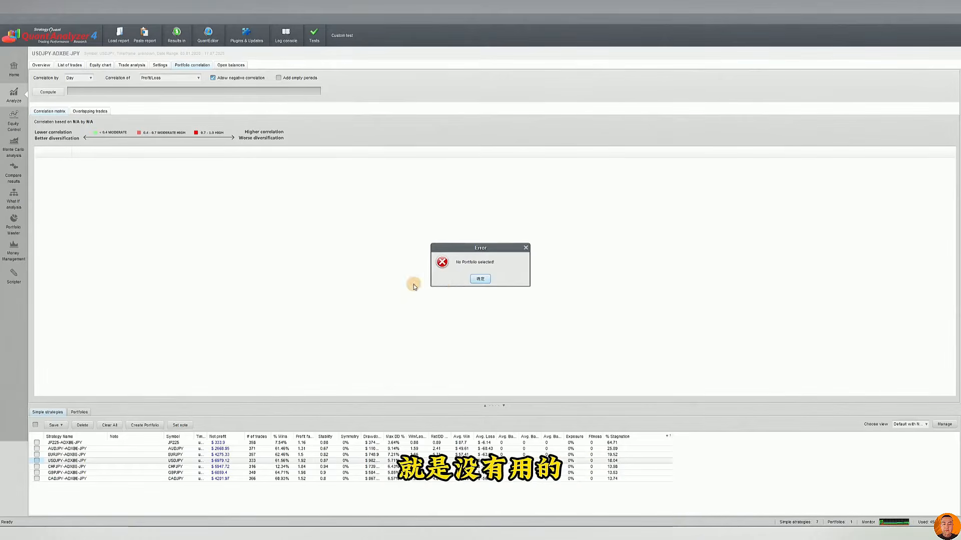
click(479, 280)
Reselect the portfolio, recompute its daily Profit/Loss correlation matrix, and glance at the Portfolio Master settings
click(79, 412)
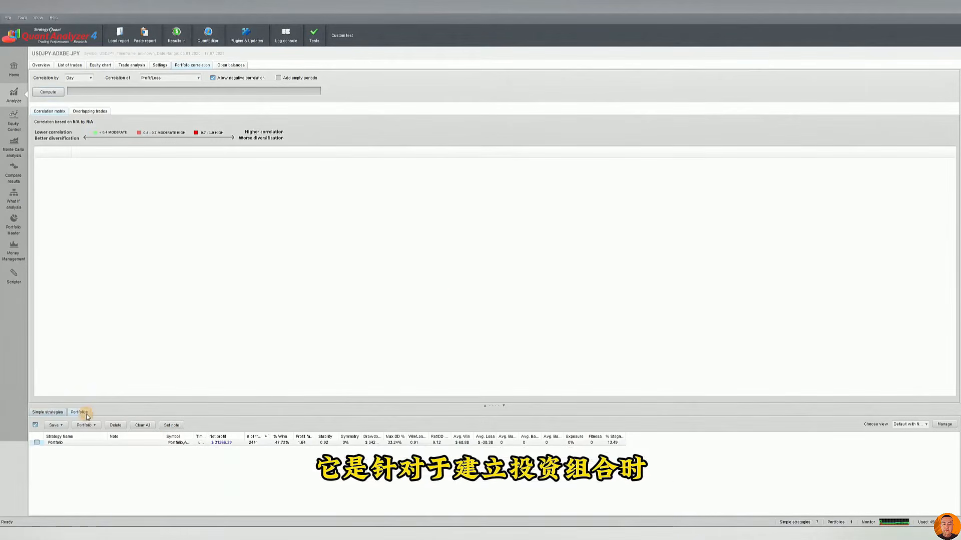
click(194, 445)
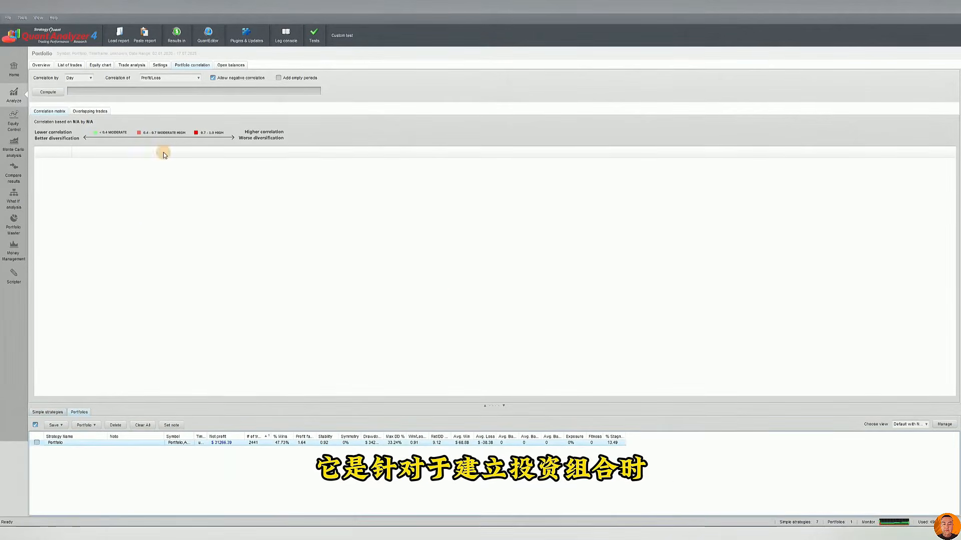
click(63, 95)
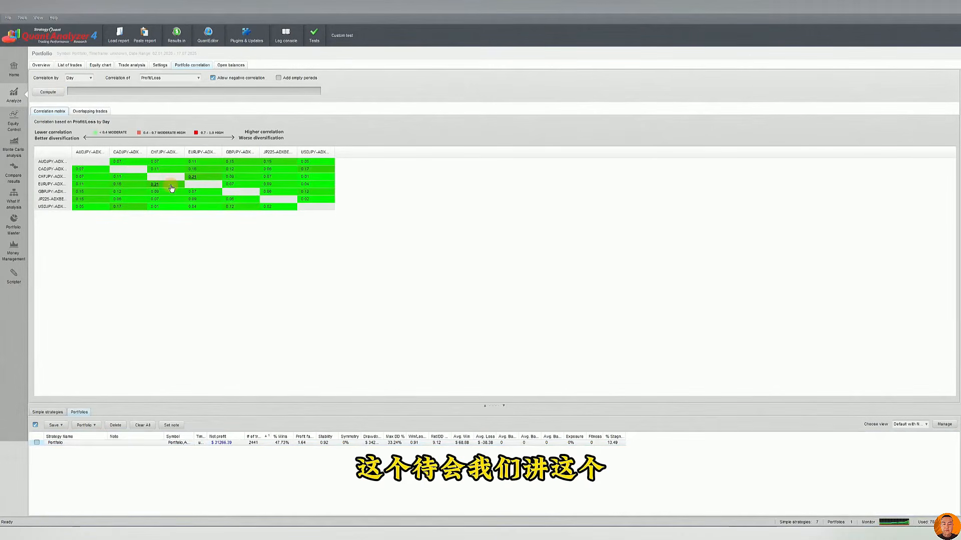
click(15, 226)
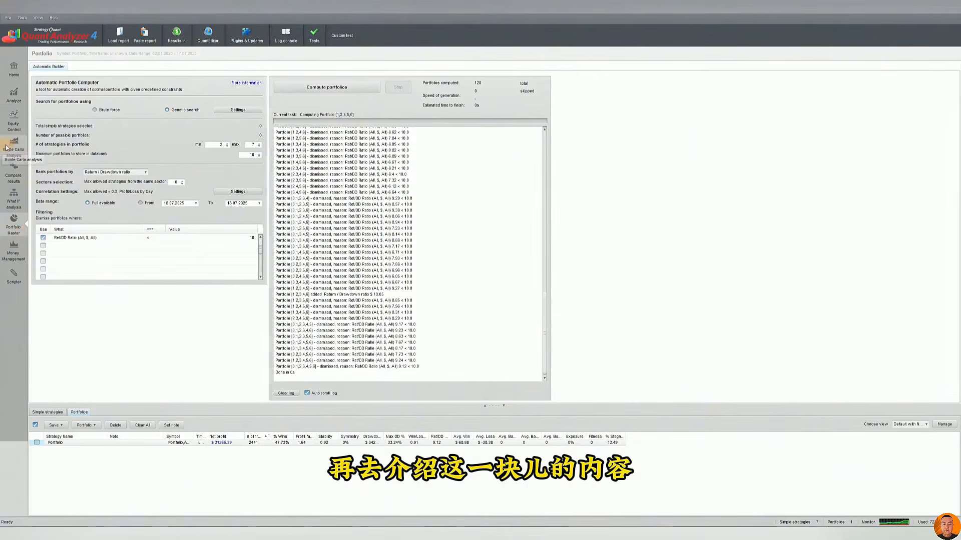
click(25, 100)
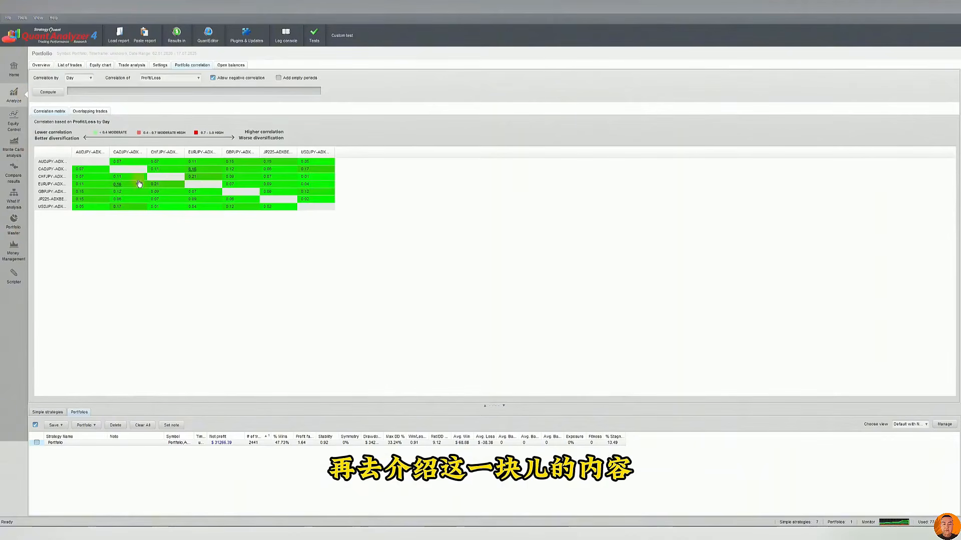
Check the portfolio's open balances and overview, and open the equity control analysis
click(231, 65)
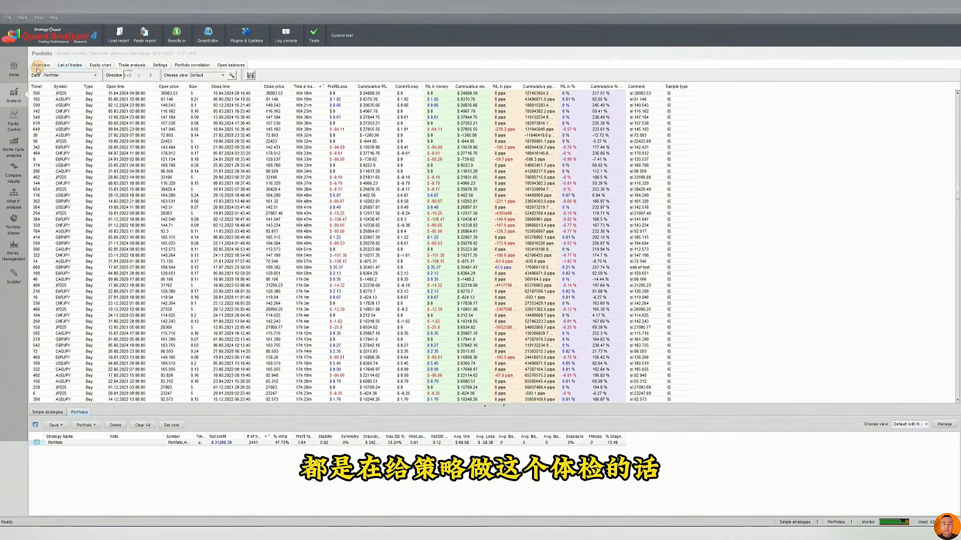
click(40, 65)
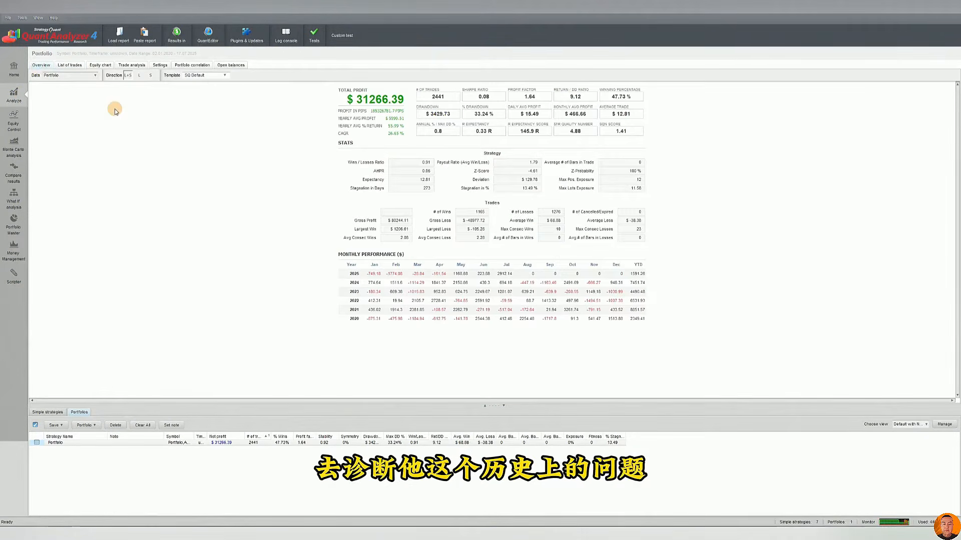
click(14, 121)
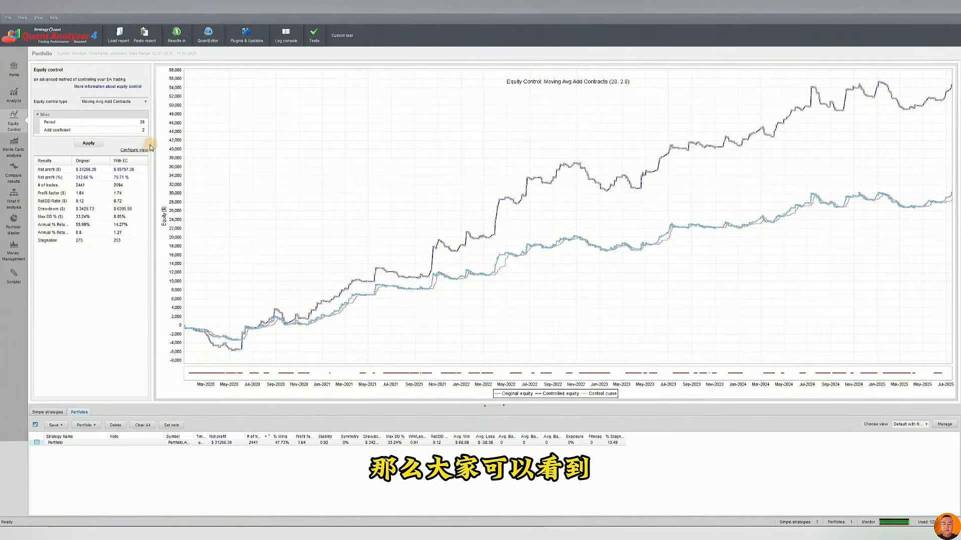
Apply the Moving Average equity control with a period of 200 to the portfolio
click(122, 102)
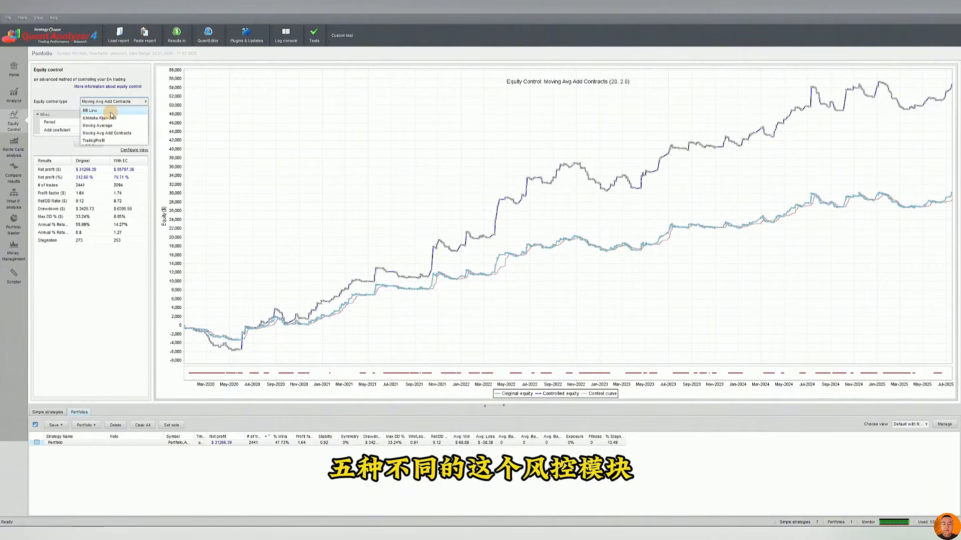
click(106, 126)
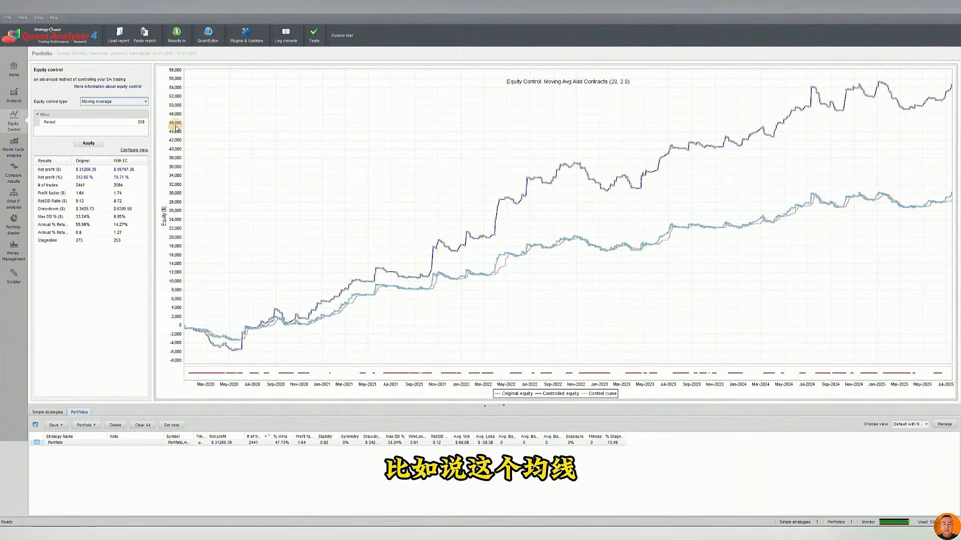
click(74, 144)
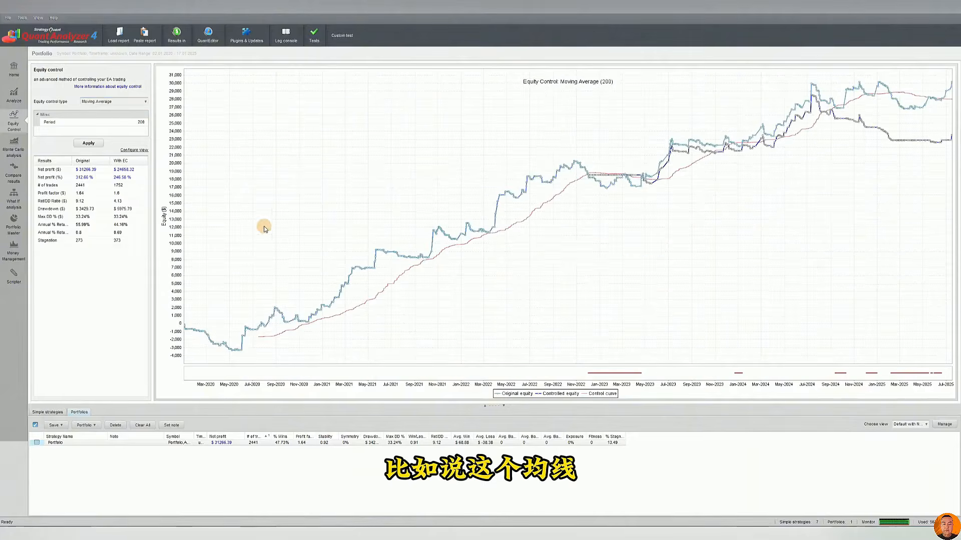
Apply the Moving Average equity control with a period of 200 to the single JP225-ADXBE-JPY strategy
click(59, 412)
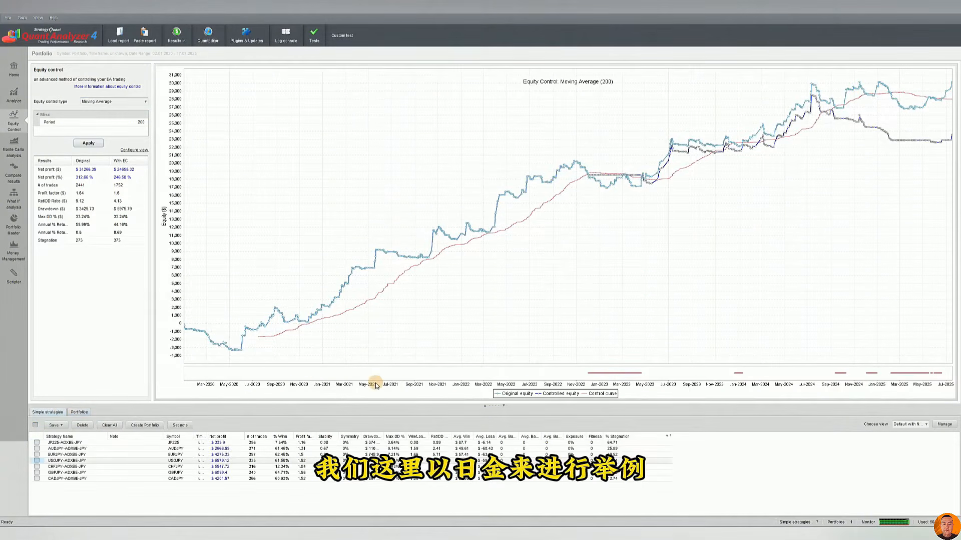
click(212, 444)
click(90, 143)
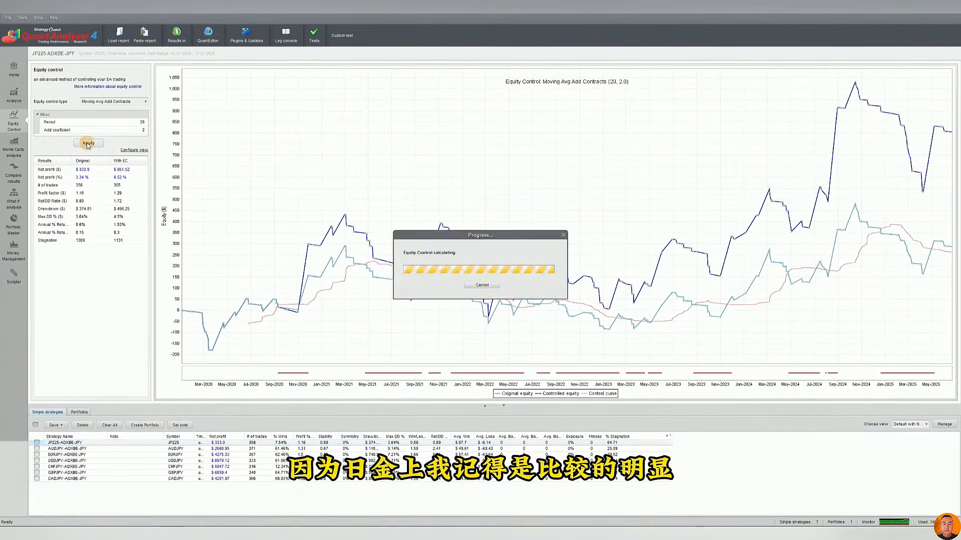
click(120, 101)
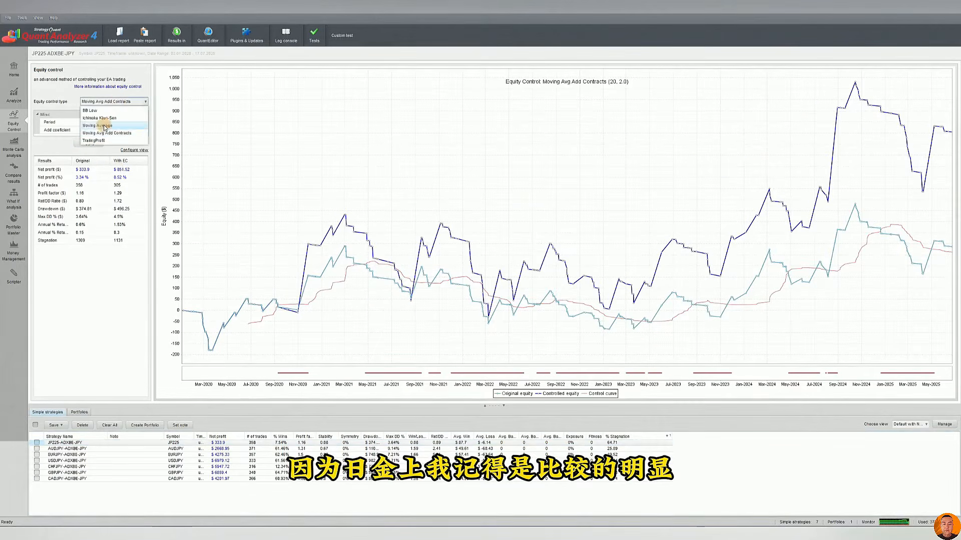
click(100, 118)
click(89, 143)
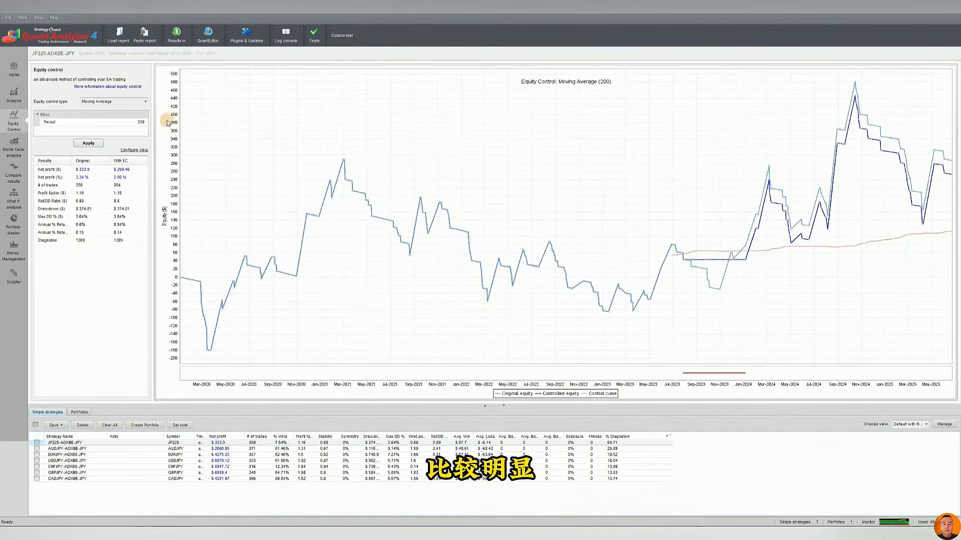
Recalculate the JP225-ADXBE-JPY equity control with a period of 20 and inspect the curves from mid-2023 to mid-2024 up close
click(127, 122)
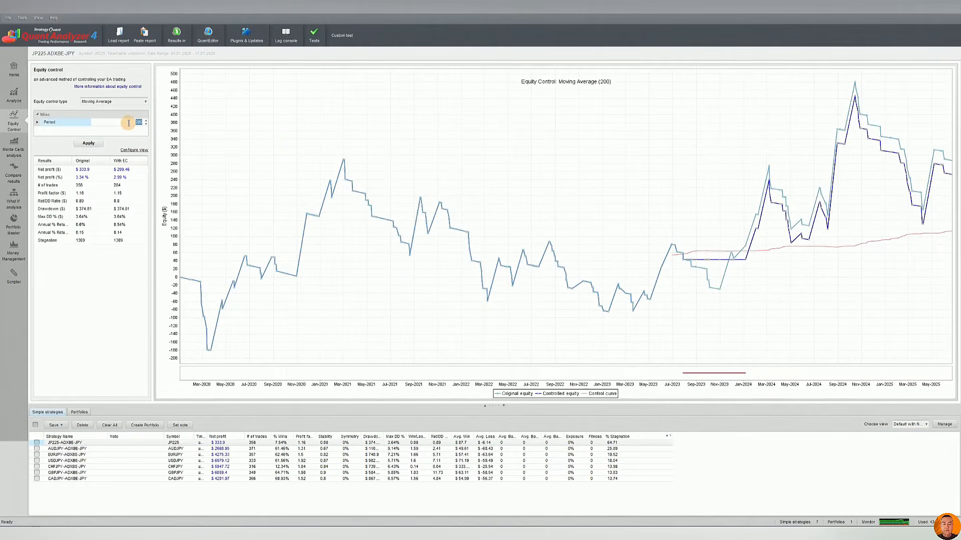
text(20)
click(89, 143)
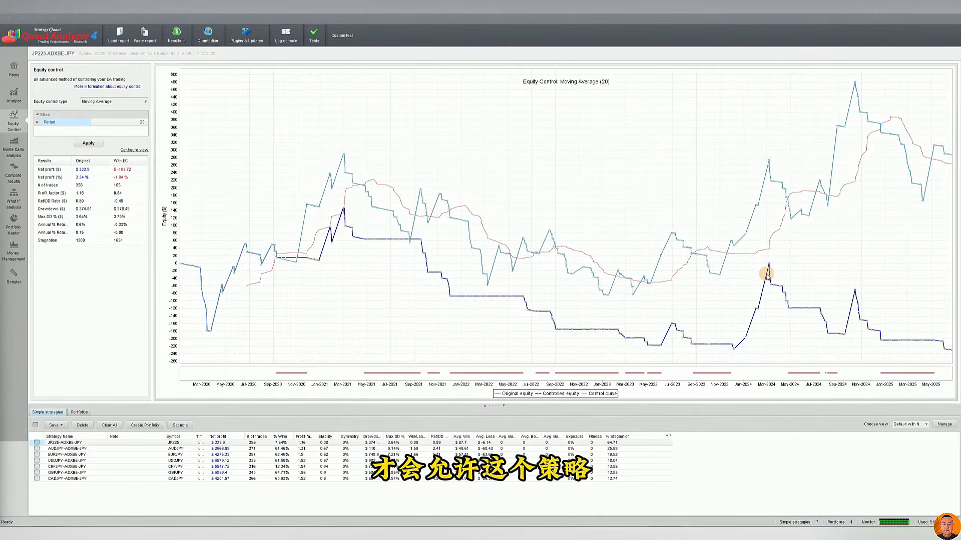
drag(665, 121, 809, 361)
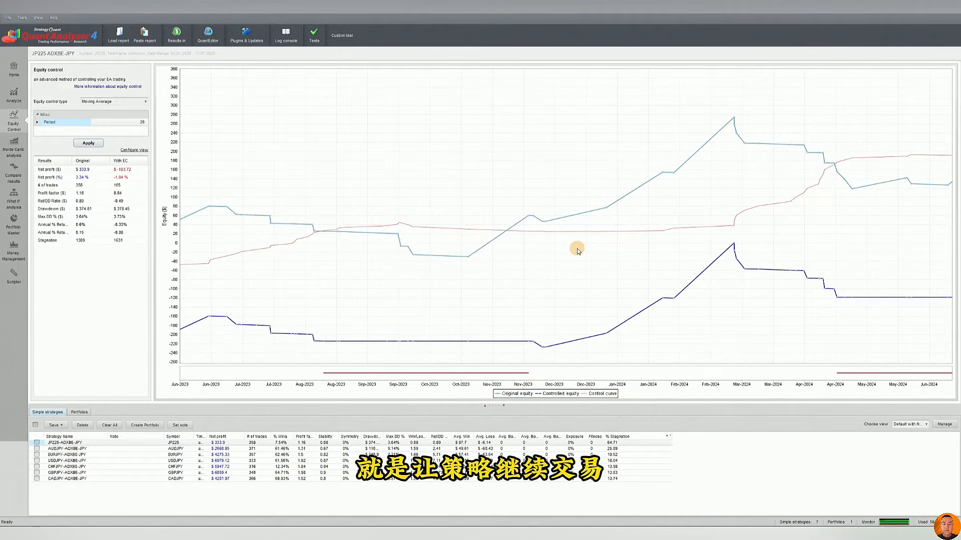
drag(659, 256, 465, 182)
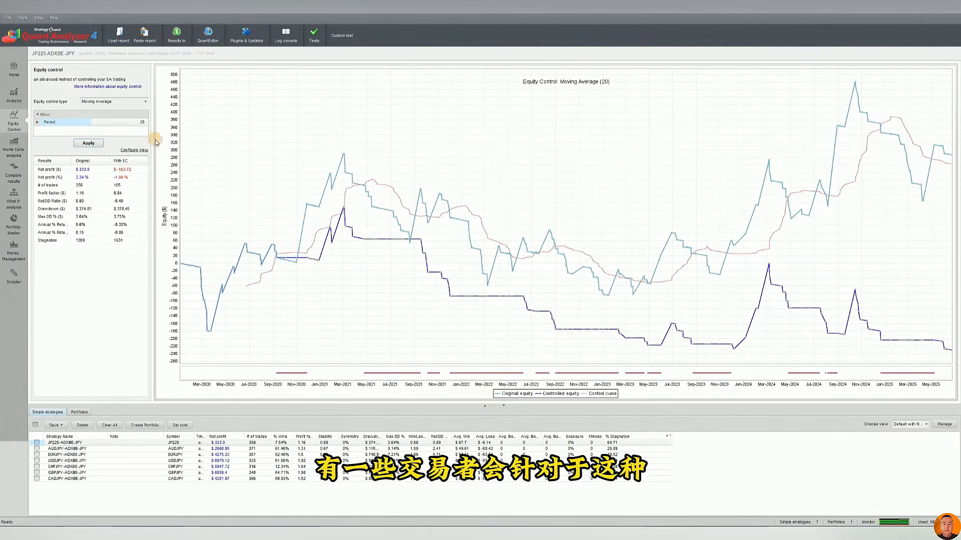
click(119, 122)
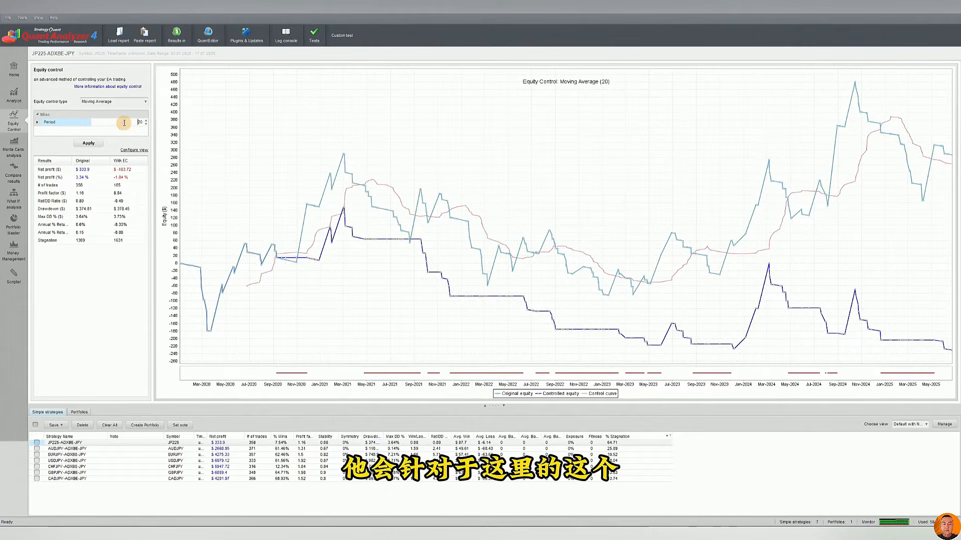
drag(124, 123, 166, 123)
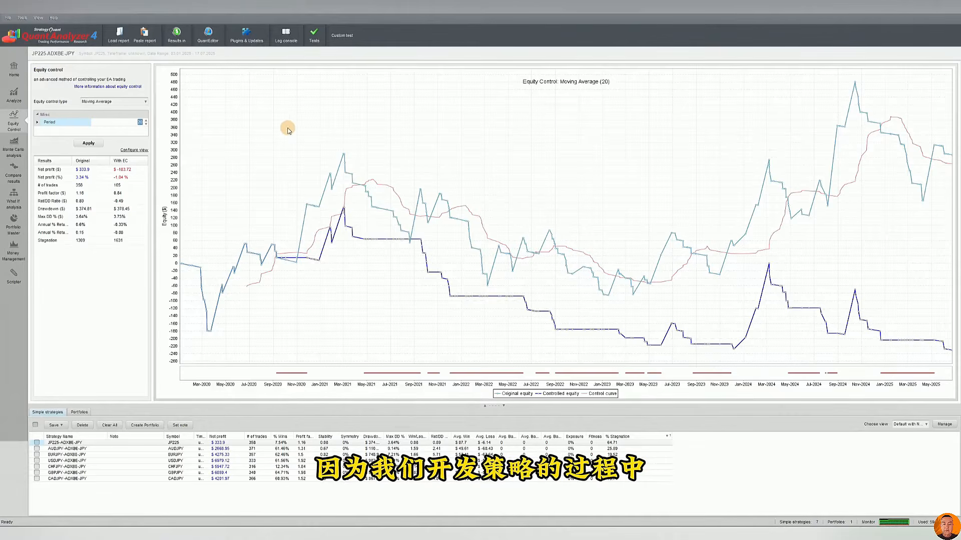
click(113, 124)
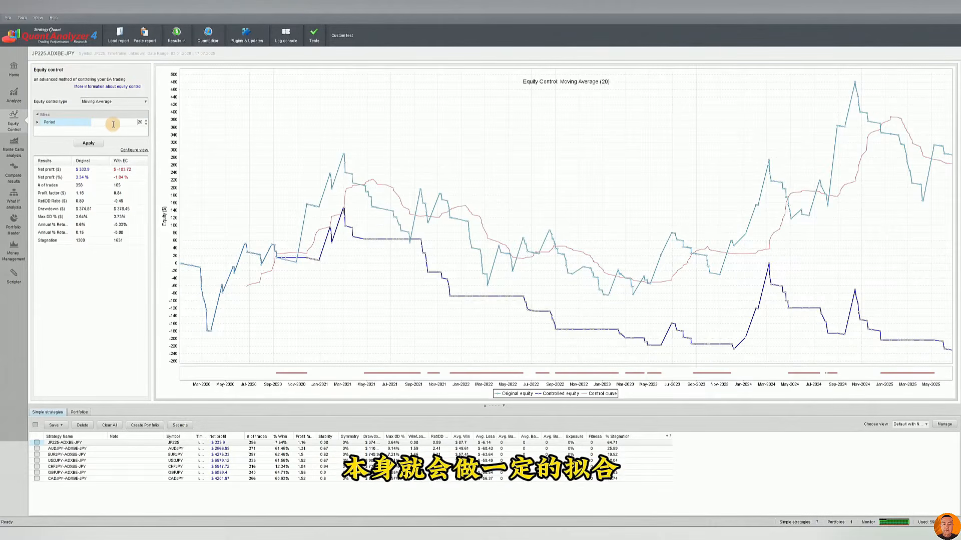
double_click(142, 124)
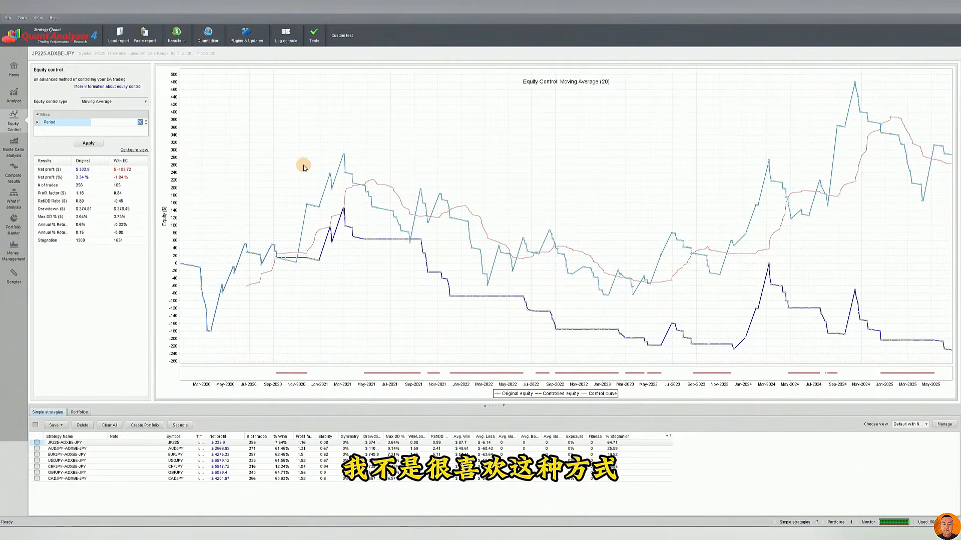
click(116, 101)
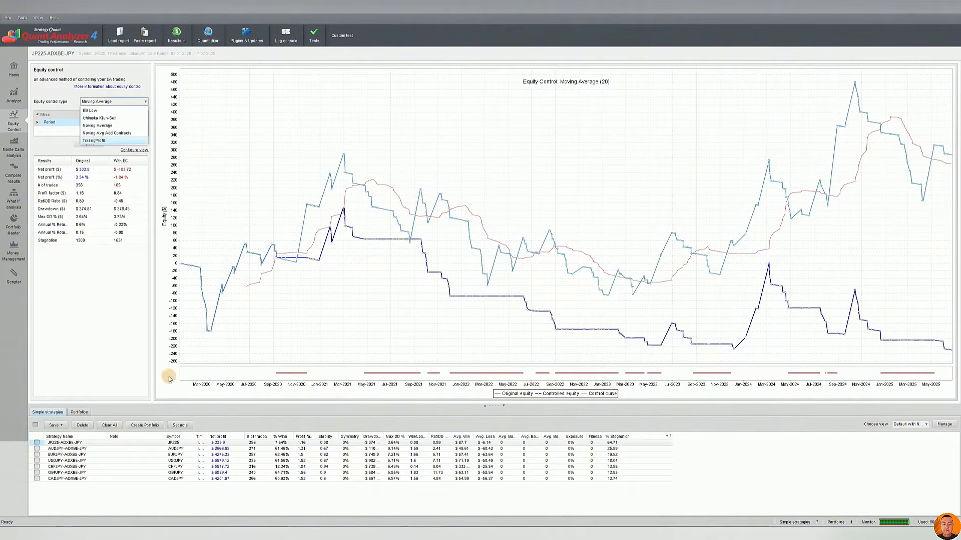
Apply the Moving Avg Add Contracts equity control to the portfolio and check its net profit and profit factor against the original
click(79, 412)
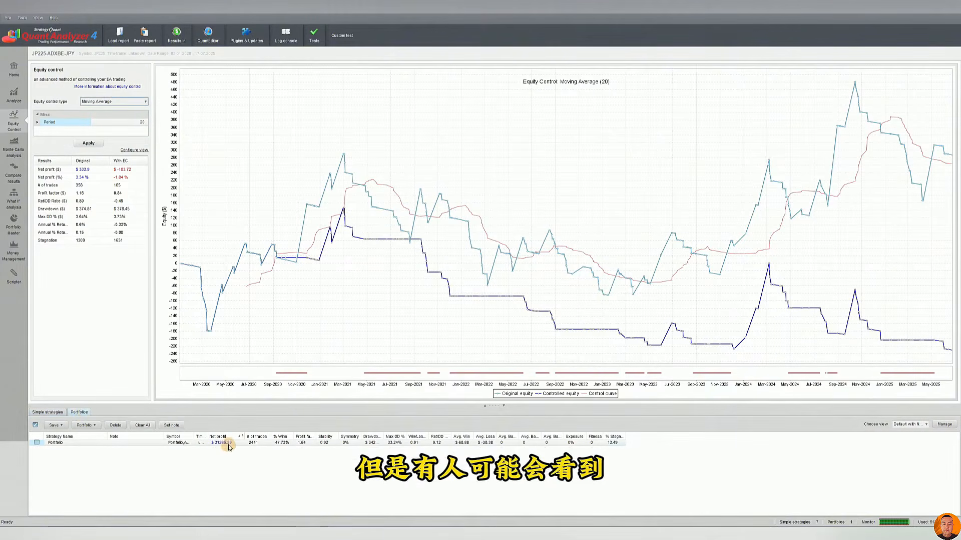
click(229, 443)
click(118, 101)
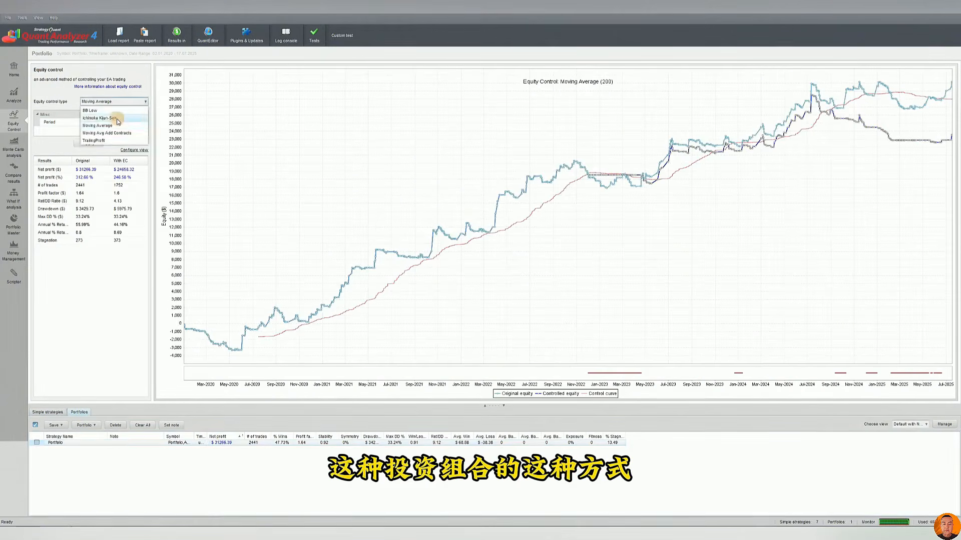
click(106, 133)
click(88, 143)
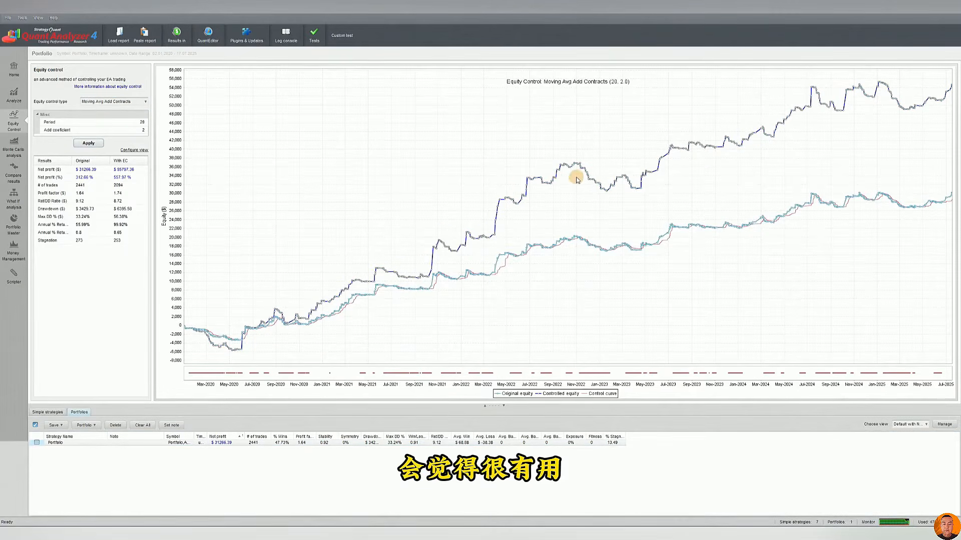
click(86, 170)
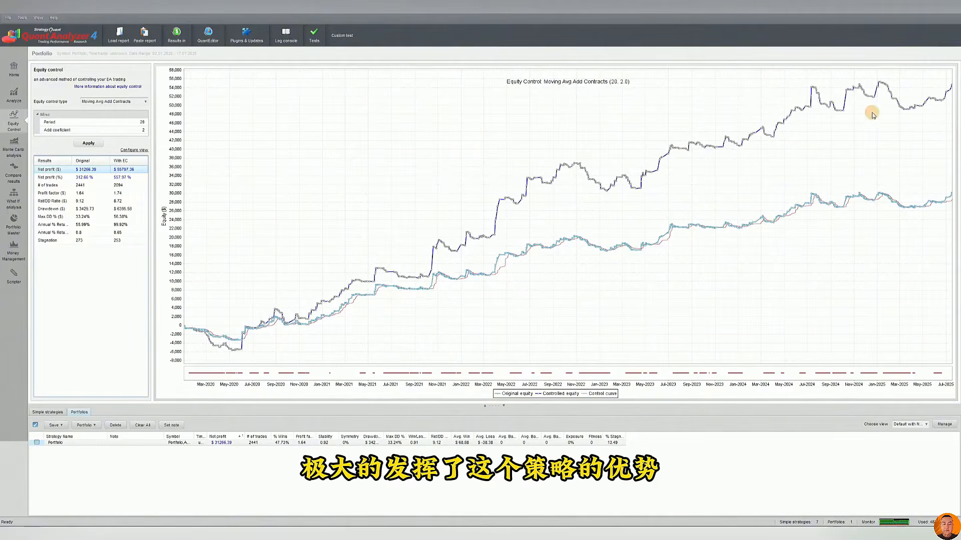
click(85, 194)
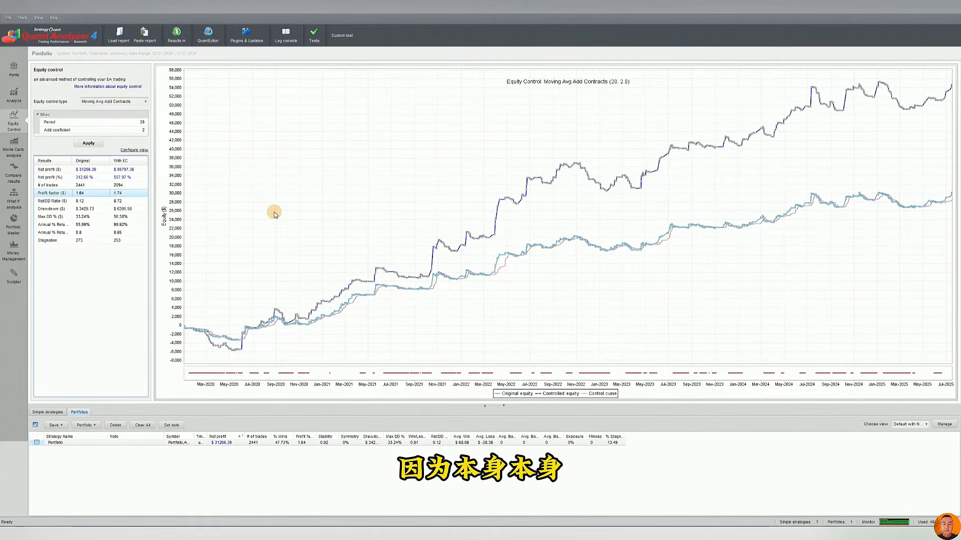
Switch the portfolio's equity control back to Moving Average with a period of 200 and recalculate
click(109, 102)
click(111, 128)
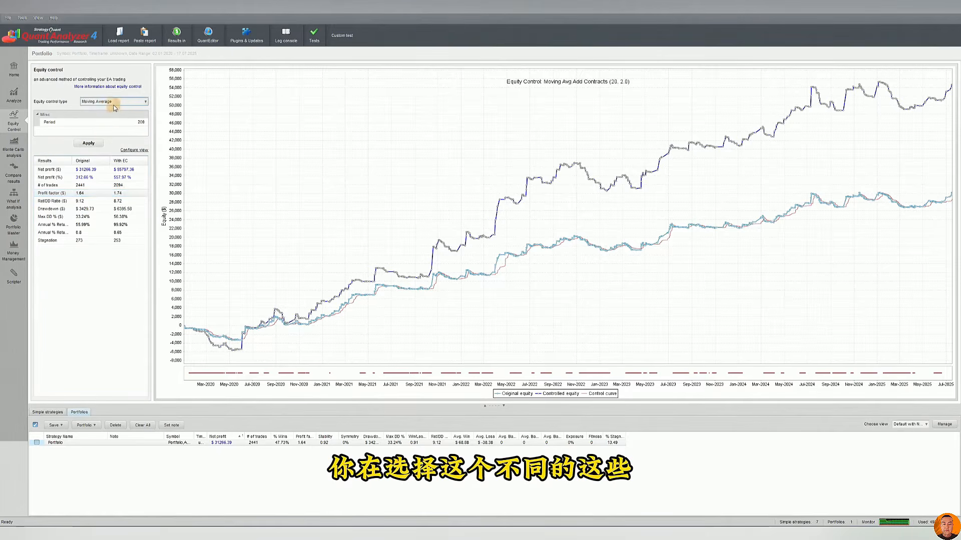
click(95, 143)
Apply the Ichimoku Kijun-Sen equity control to the portfolio with a period of 26, and lower the period setting to 24
click(106, 102)
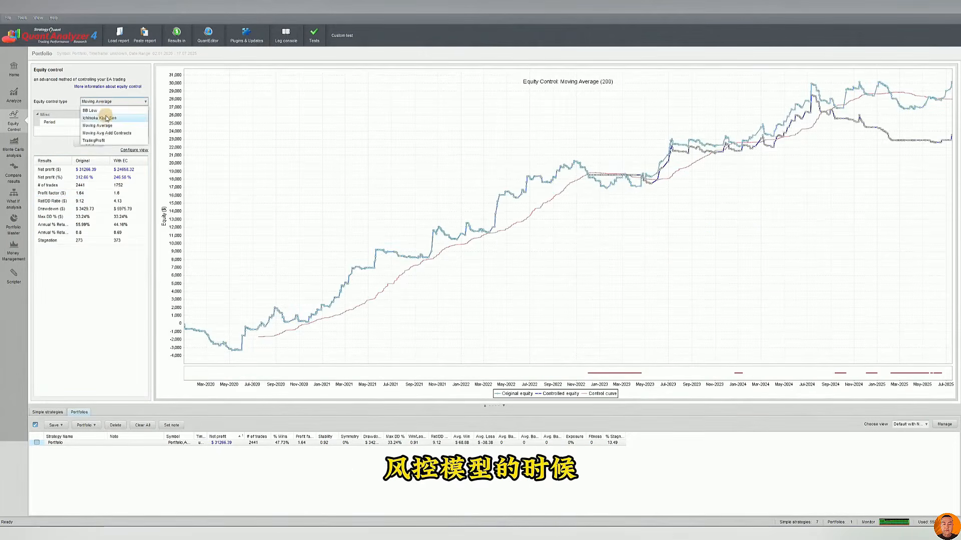
click(100, 120)
click(88, 143)
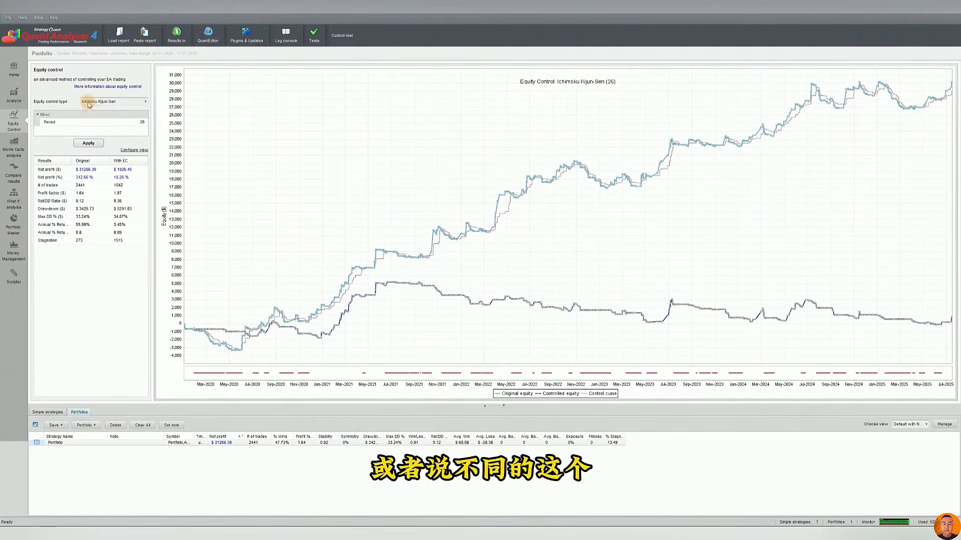
click(145, 124)
click(145, 124)
click(145, 124)
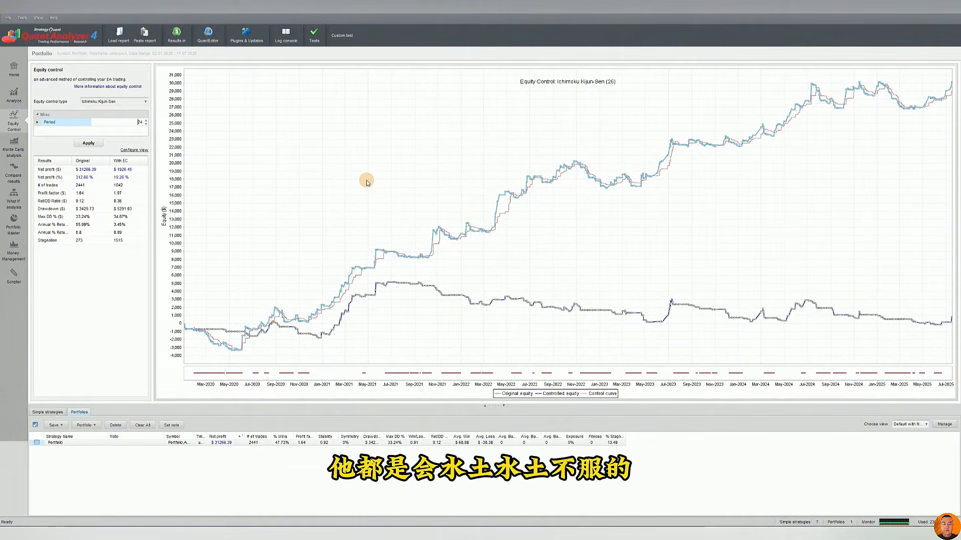
Apply the BB Low equity control to the portfolio with a period of 20 and a deviation of 2
click(105, 102)
click(90, 111)
click(88, 143)
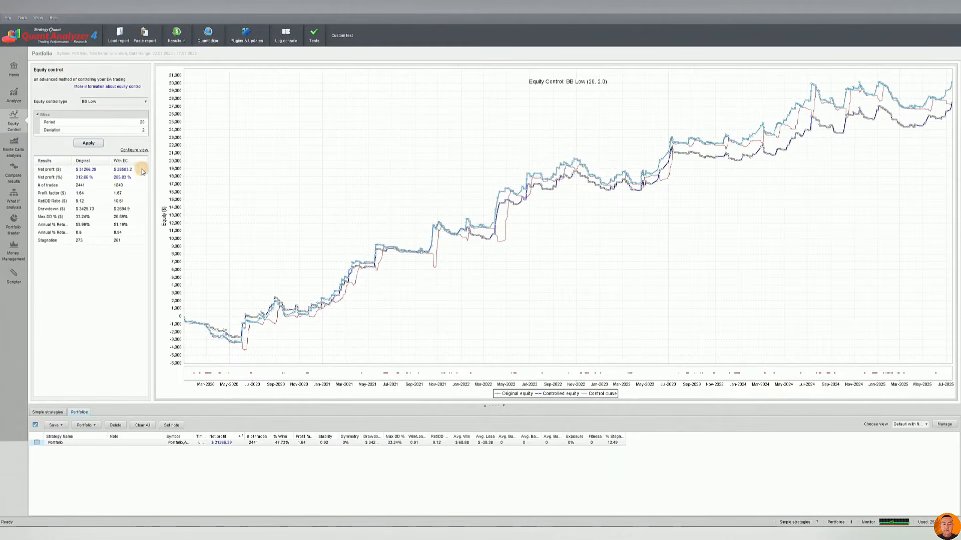
Open the portfolio's Monte Carlo analysis and review its simulation chart and the results by confidence level
click(11, 150)
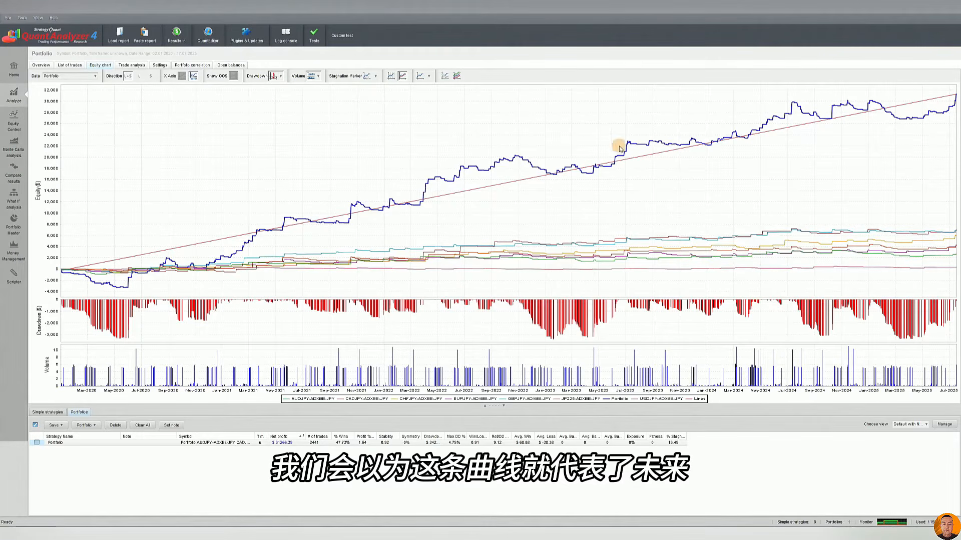
mouse_move(663, 144)
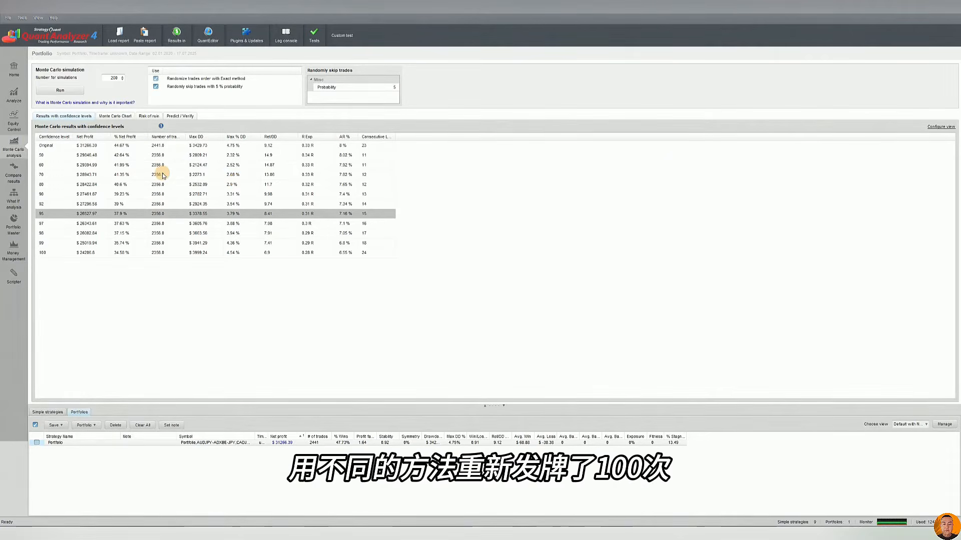
click(113, 117)
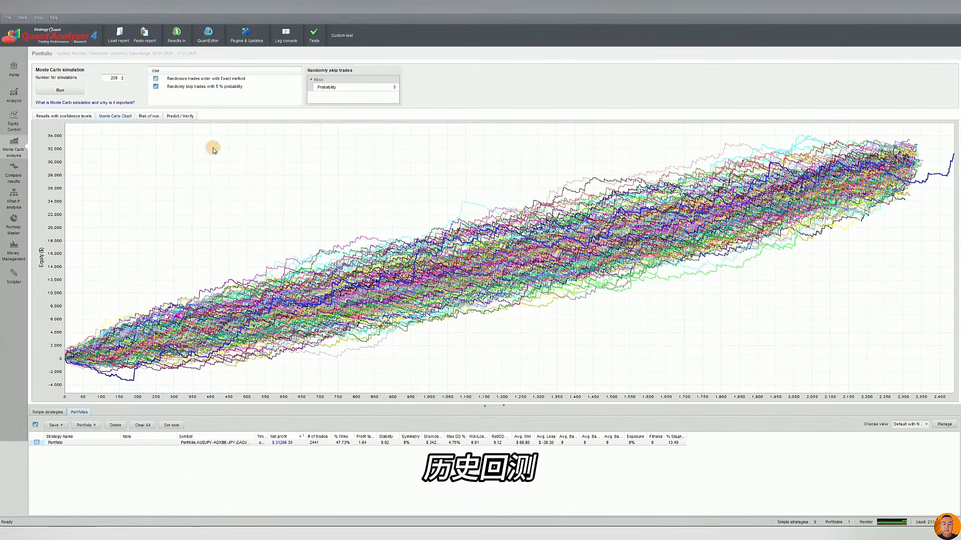
click(63, 117)
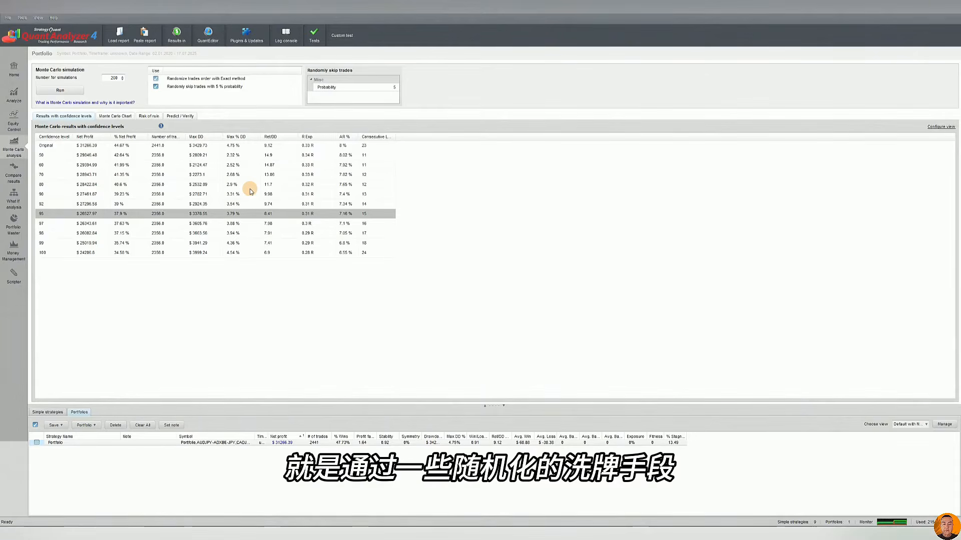
Review the settings for randomizing trade order and skipping trades, comparing the Monte Carlo chart with the confidence-level results
click(219, 80)
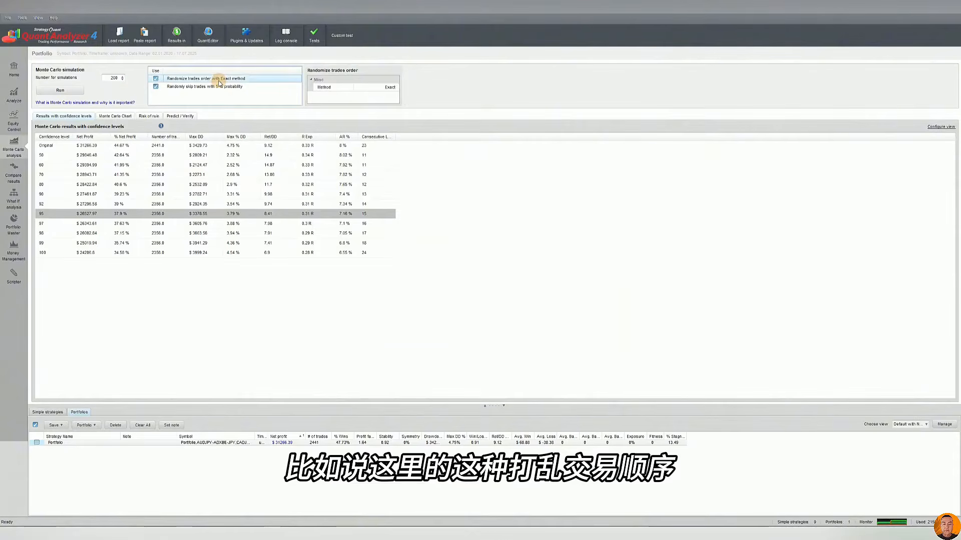
click(210, 87)
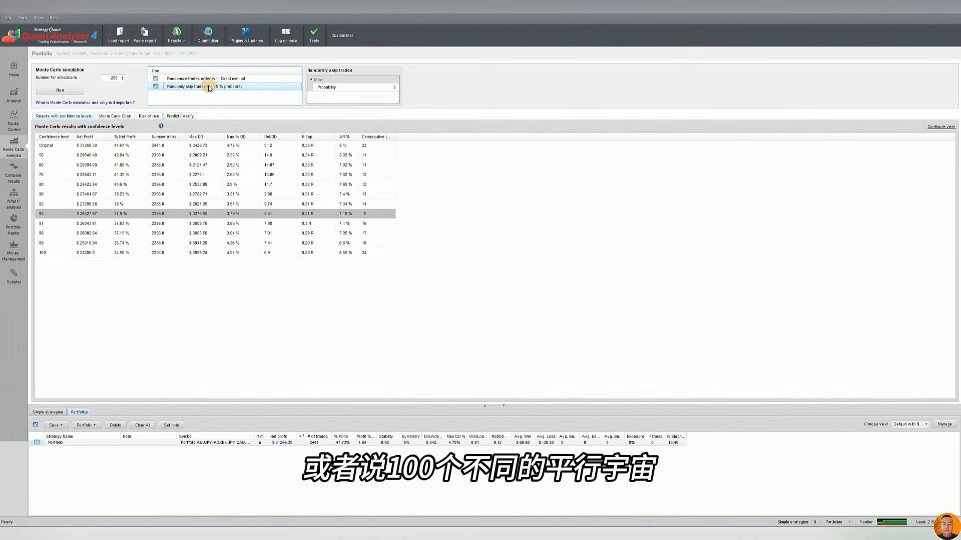
click(124, 115)
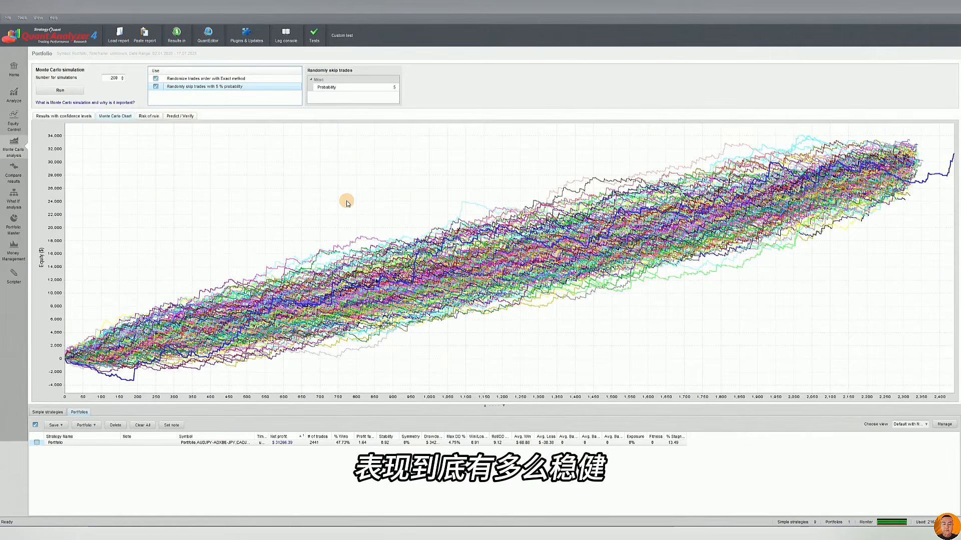
click(72, 116)
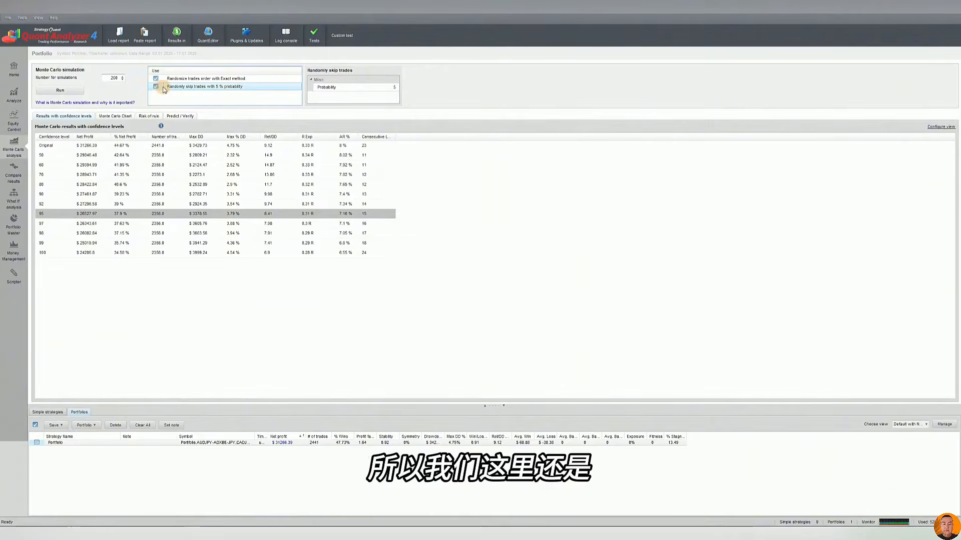
click(188, 78)
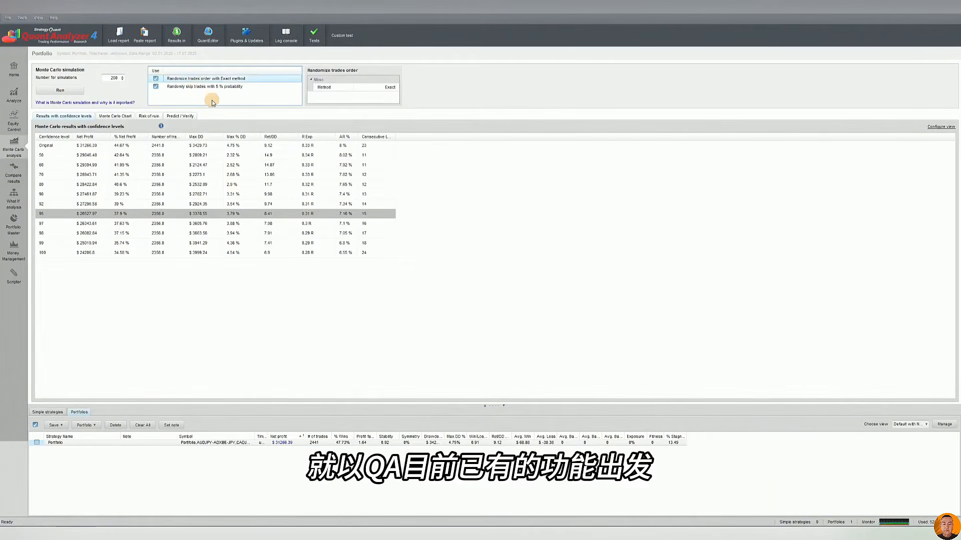
Select the portfolio and highlight its number of Monte Carlo simulations for editing
click(209, 442)
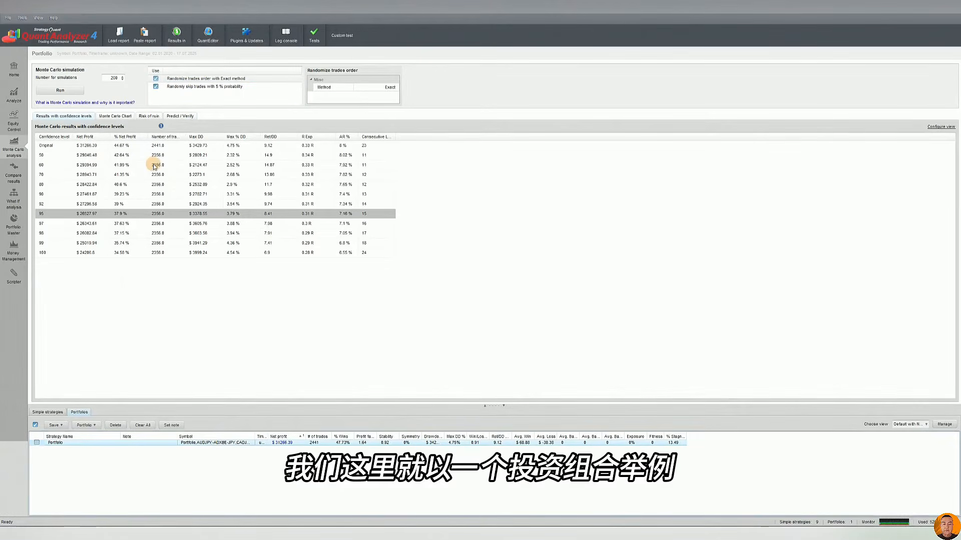
click(118, 78)
double_click(118, 78)
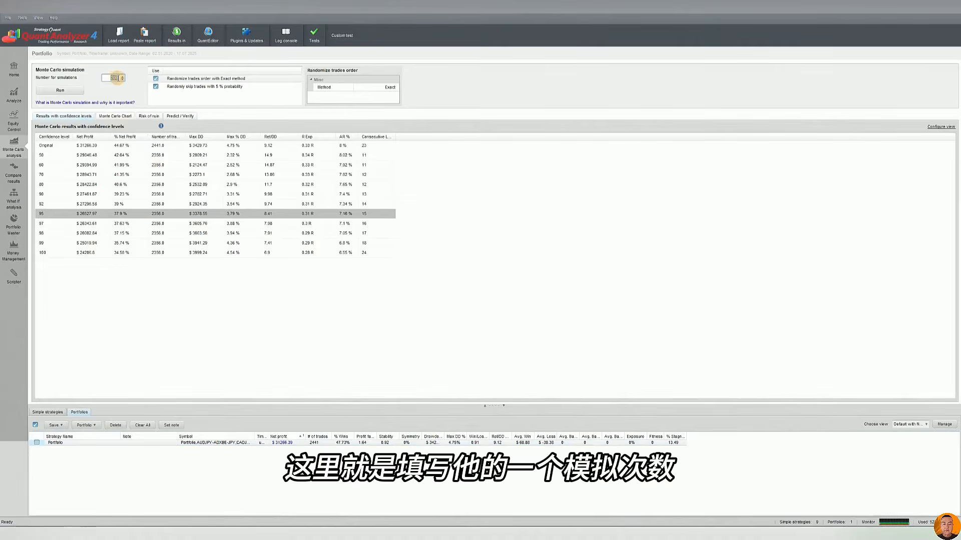
text(500)
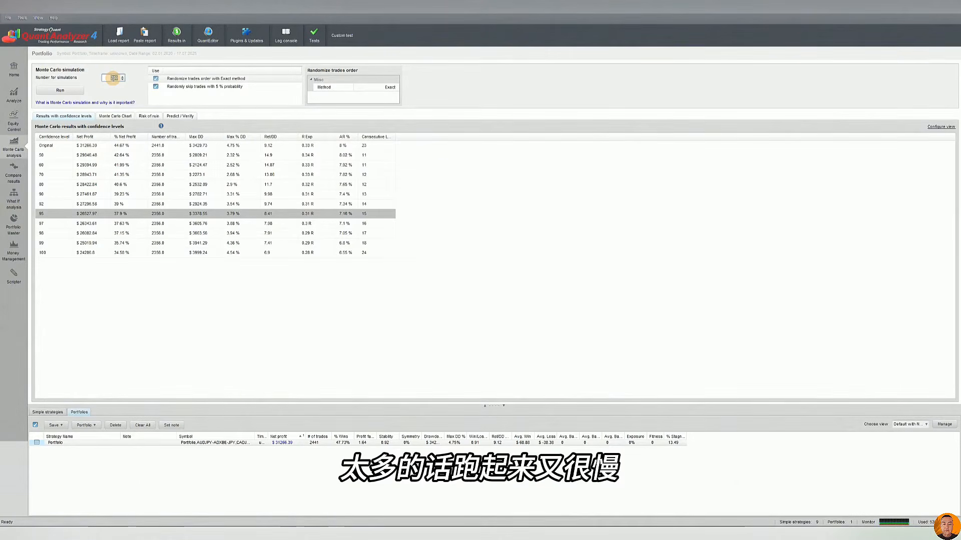
Switch the trade-order randomization and the 5 % random trade skipping off and back on for the Monte Carlo simulation
click(190, 80)
click(185, 88)
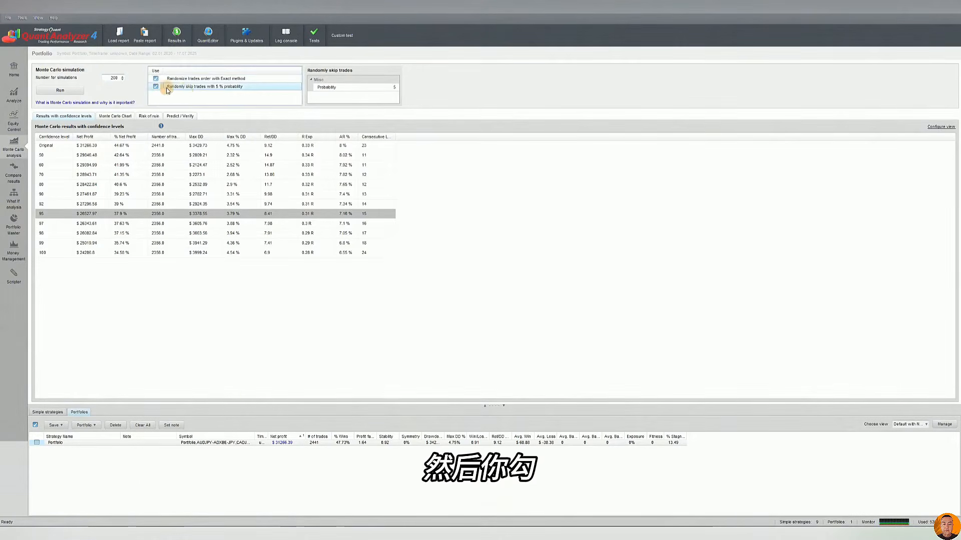
click(155, 79)
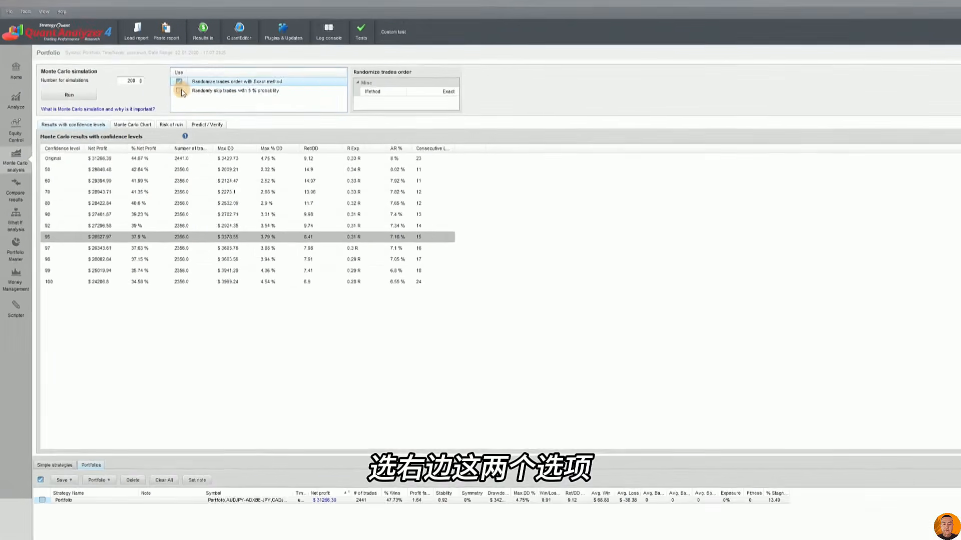
click(179, 91)
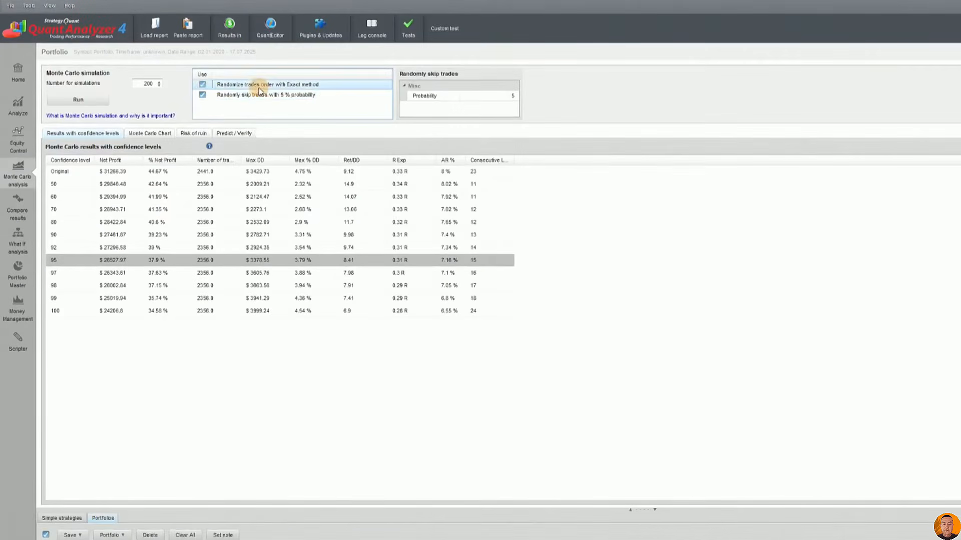
Open the choice of methods for randomizing the trades order
click(281, 86)
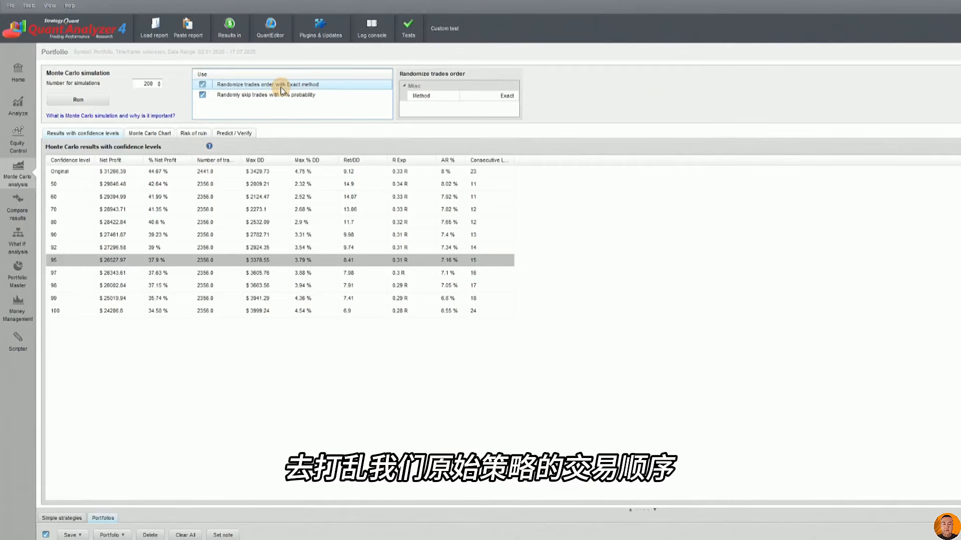
click(506, 96)
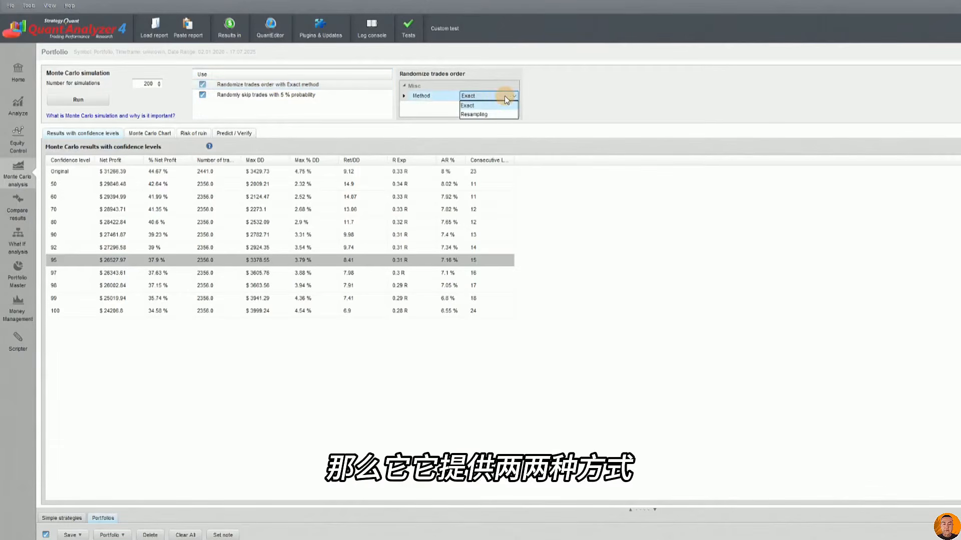
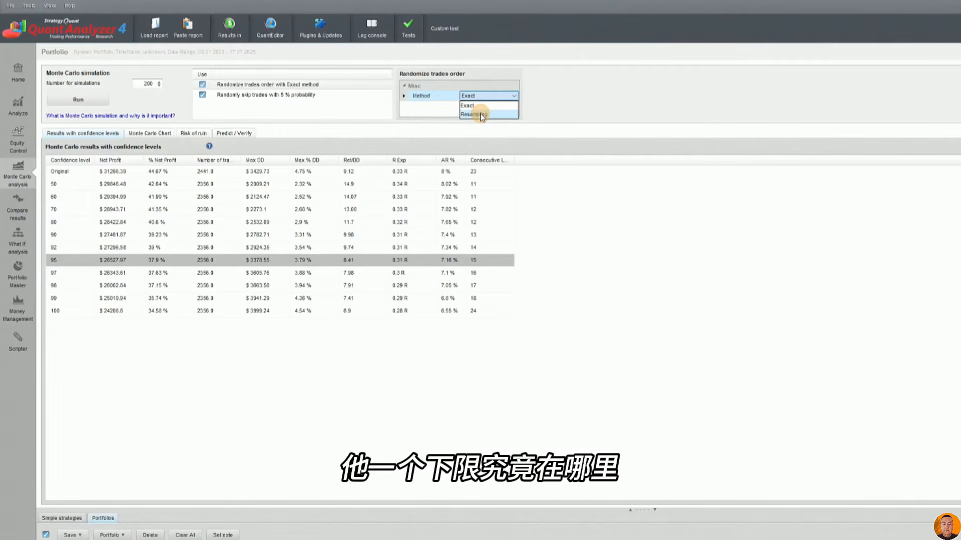
Switch the method for randomizing the trades order to Resampling, and return it to Exact
click(480, 113)
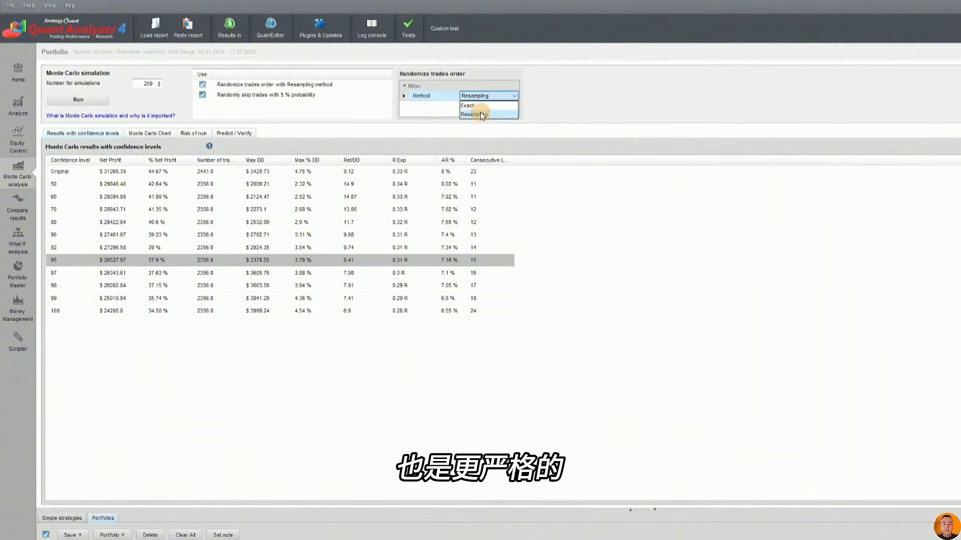
click(468, 106)
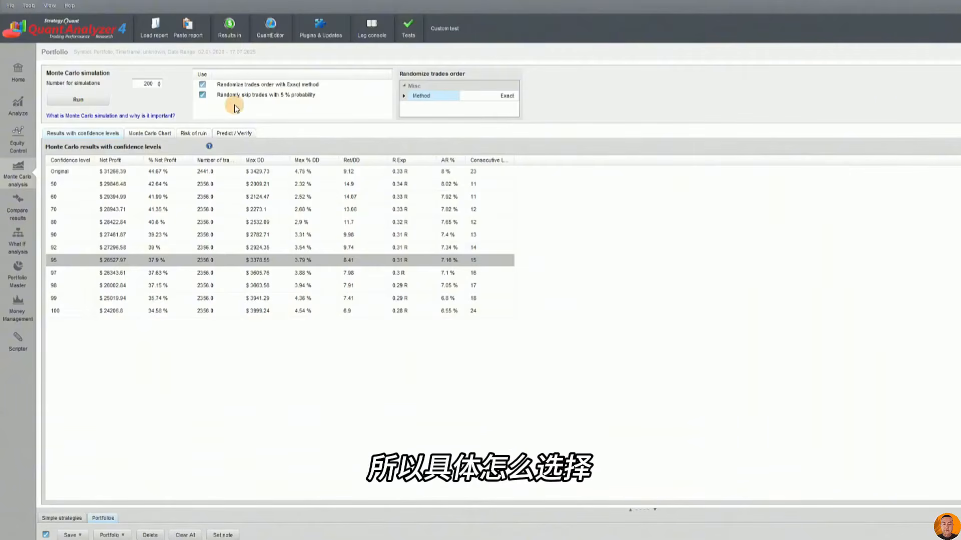
Show the probability setting for randomly skipping trades, and run the 200-simulation Monte Carlo analysis twice
click(255, 95)
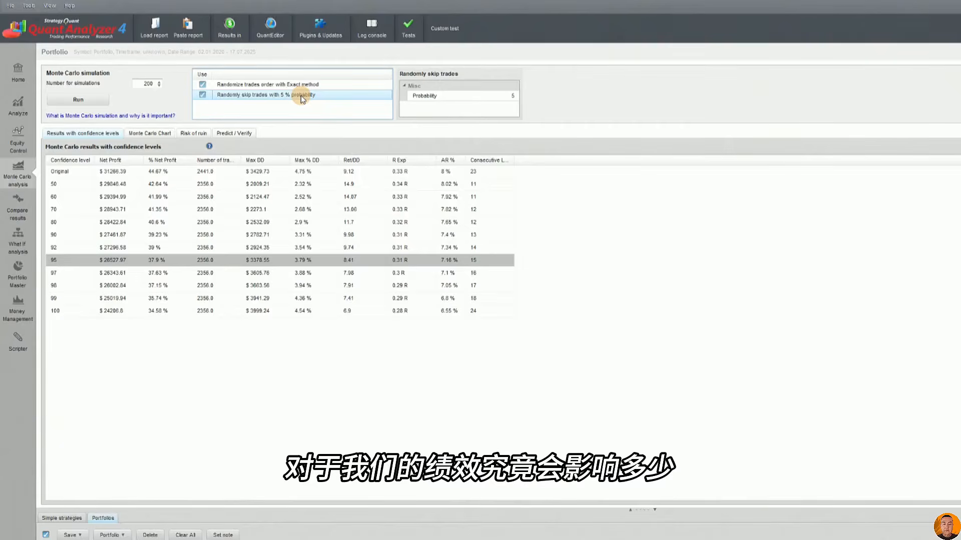
click(499, 97)
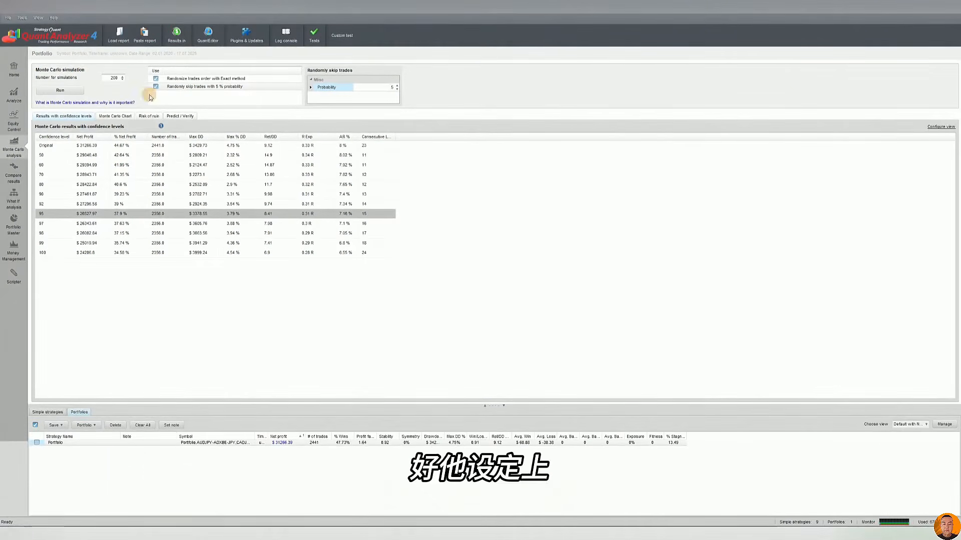
click(60, 90)
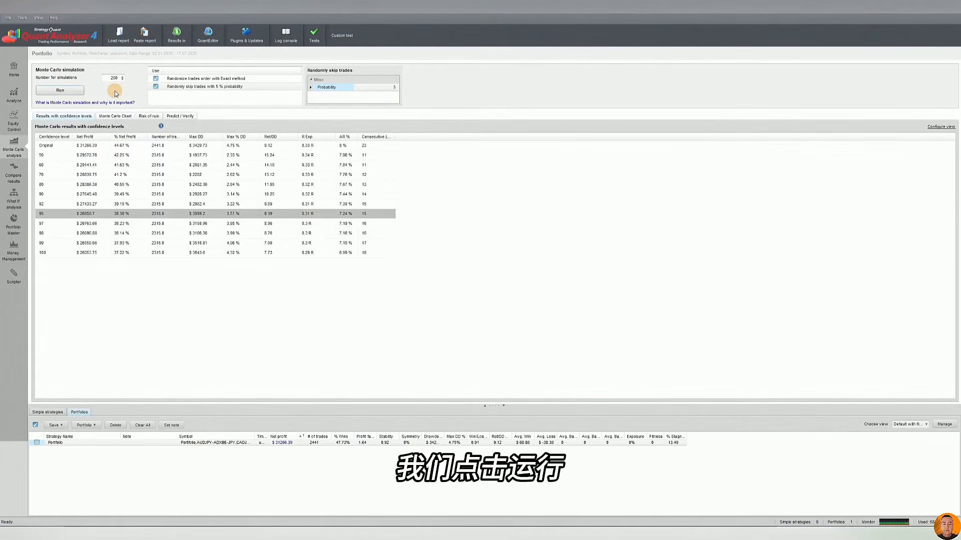
click(52, 91)
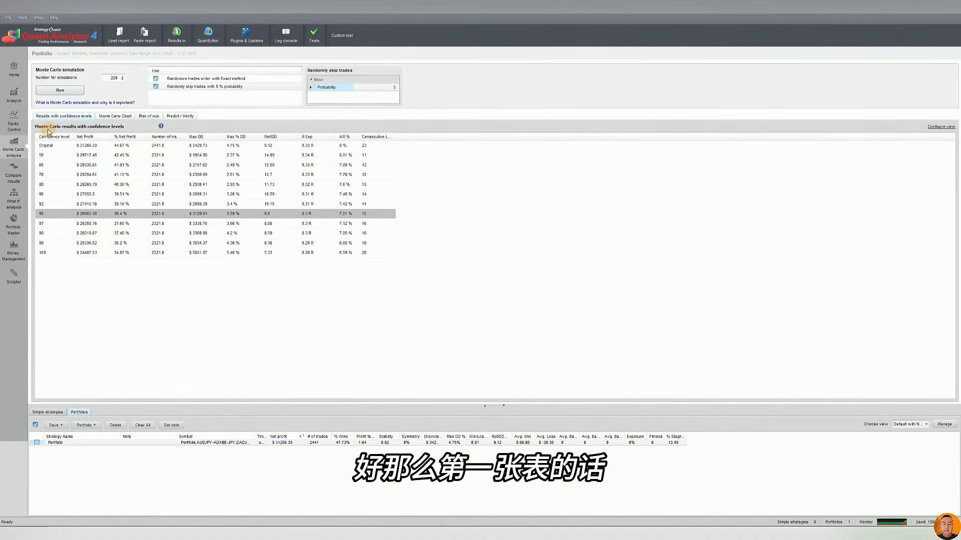
Examine the Monte Carlo results by confidence level, comparing the net profit percentages at levels 80 and 95
click(130, 185)
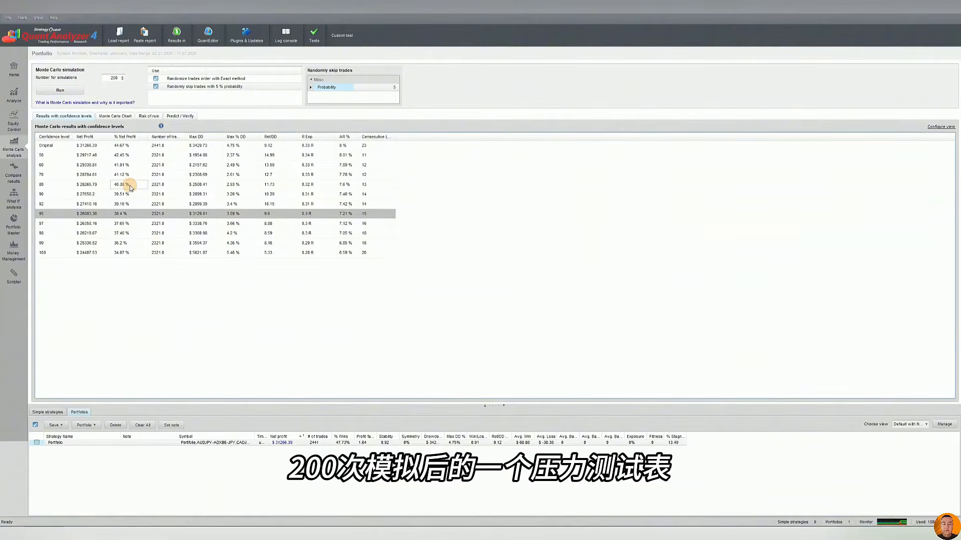
click(121, 215)
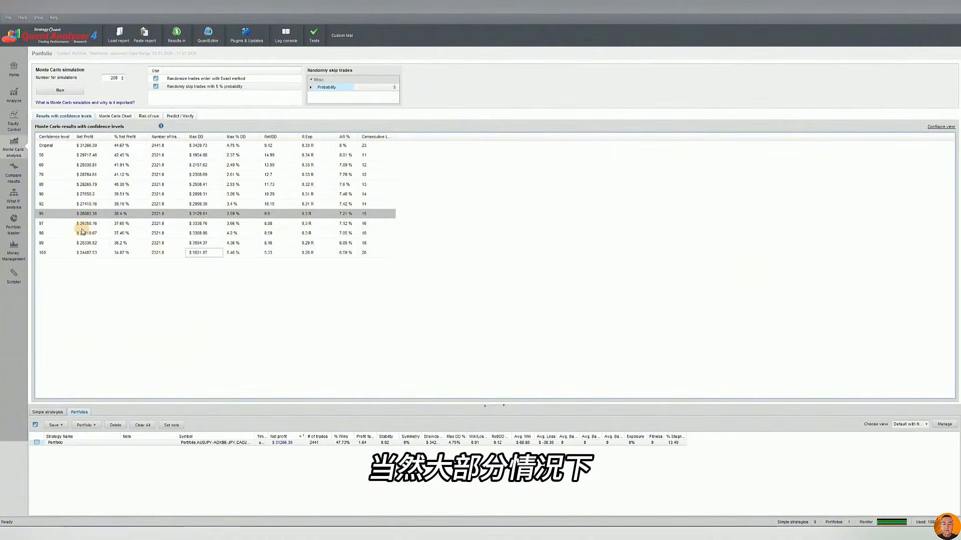
click(47, 216)
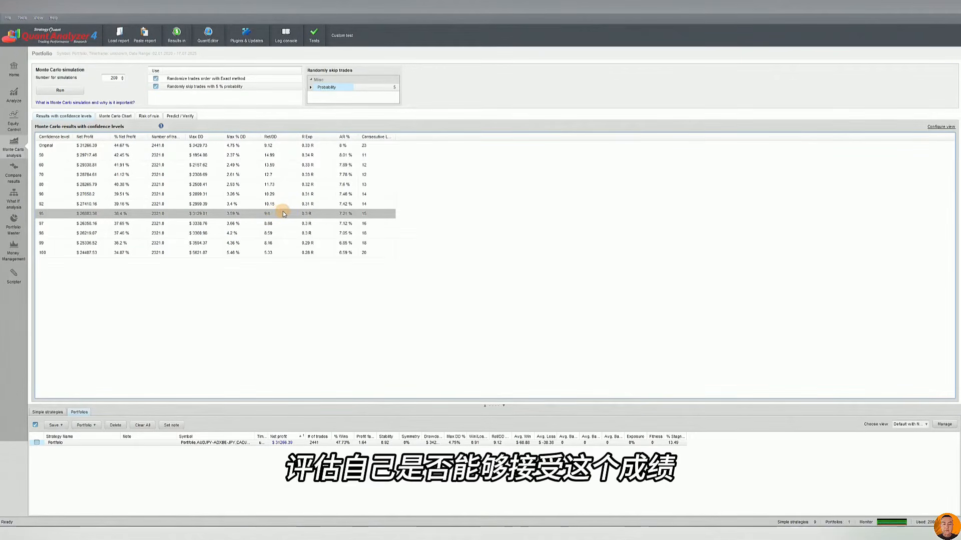
Halve the original Ret/DD of 9.12 in the calculator for comparison with the 95 confidence level, and close the calculator
click(273, 155)
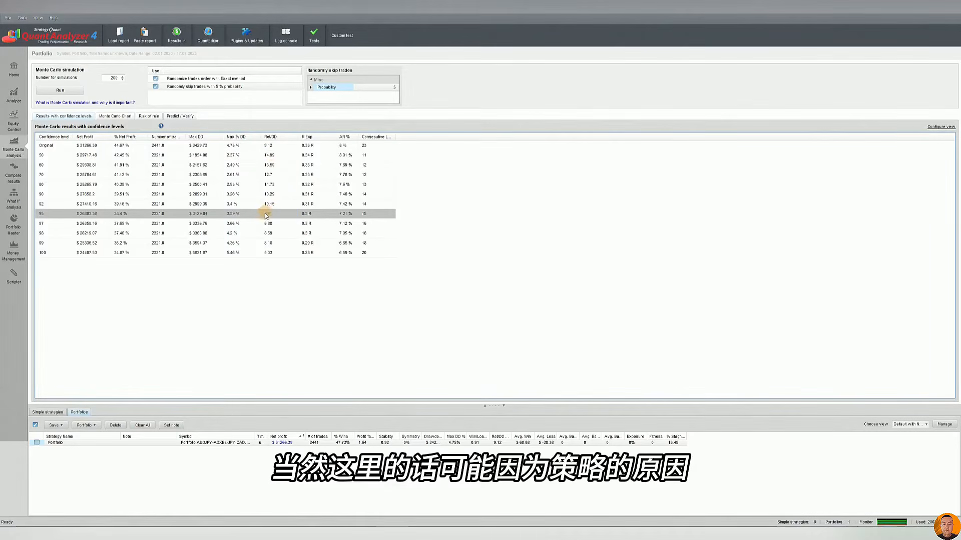
click(272, 146)
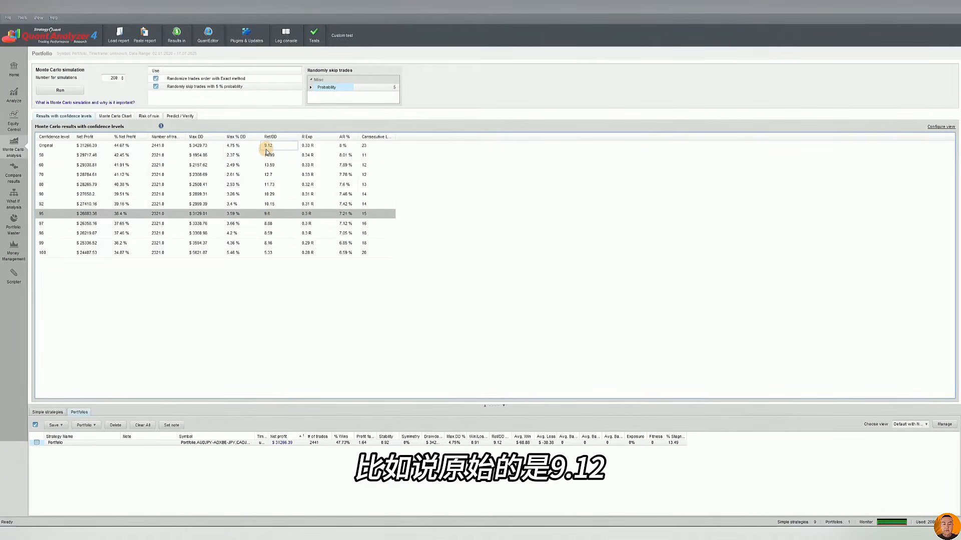
key(XF86Calculator)
text(9.1)
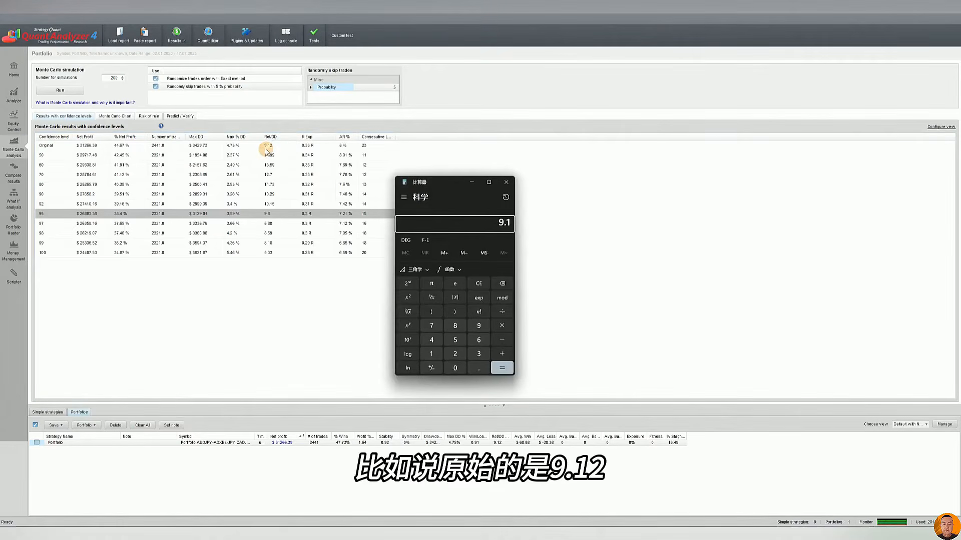
text(2/2)
key(Return)
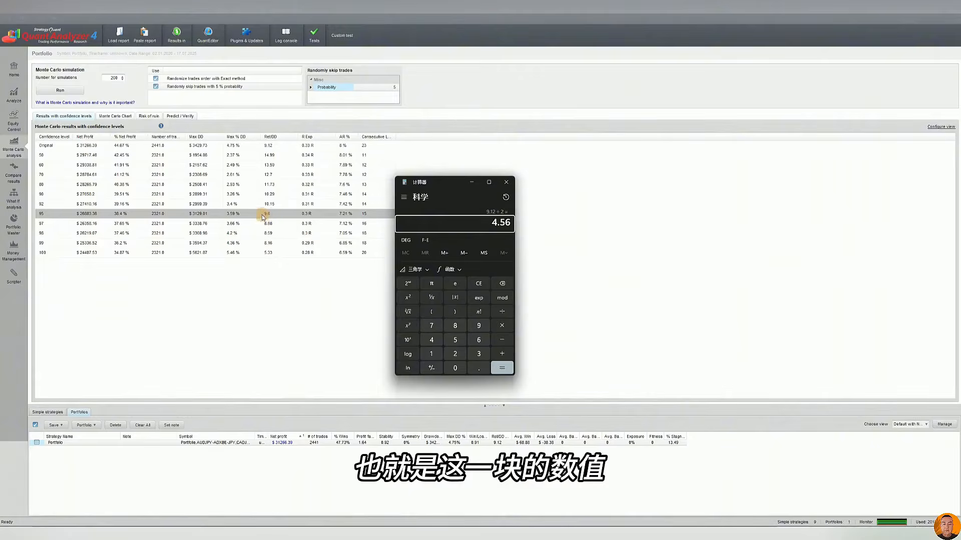
click(502, 185)
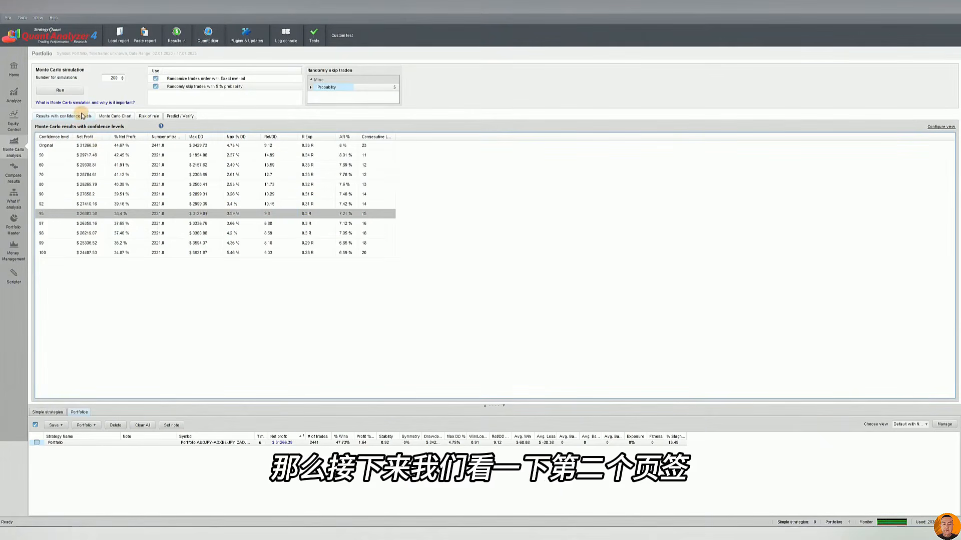
Examine the spread of simulated equity curves in the Monte Carlo chart and highlight the number of simulations
click(106, 117)
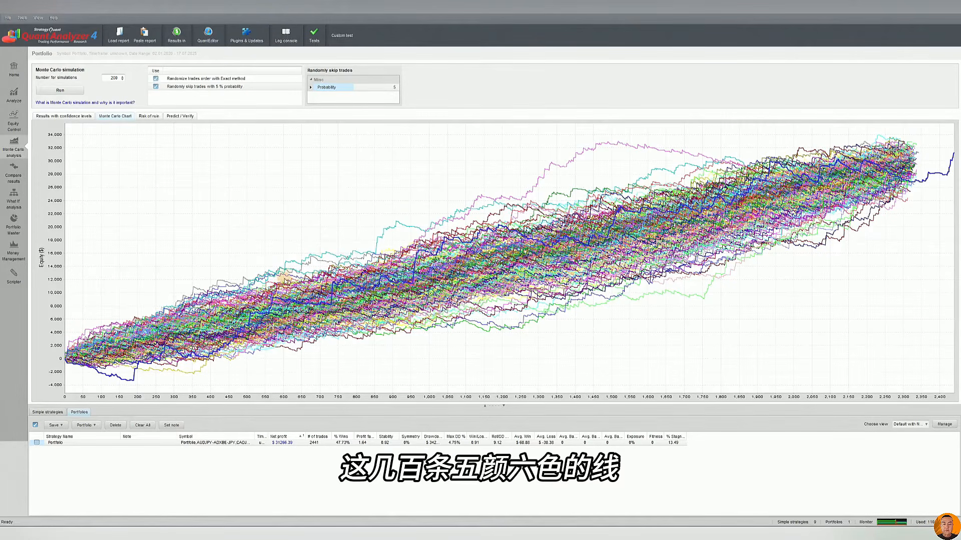
mouse_move(354, 273)
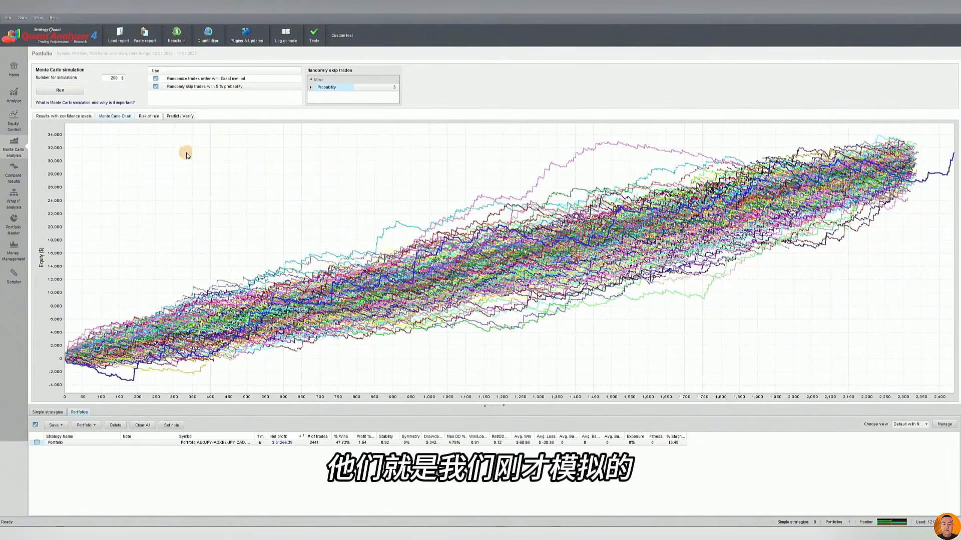
double_click(112, 78)
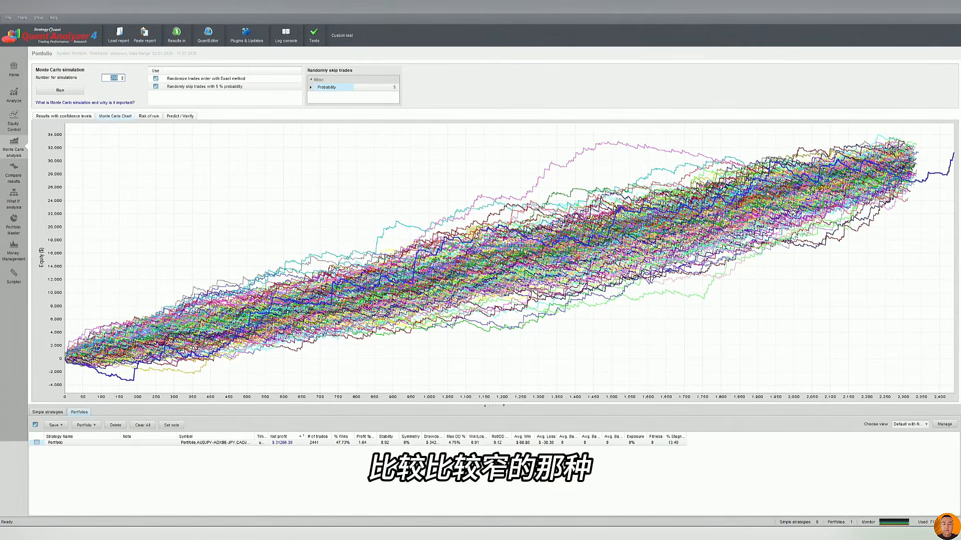
mouse_move(495, 222)
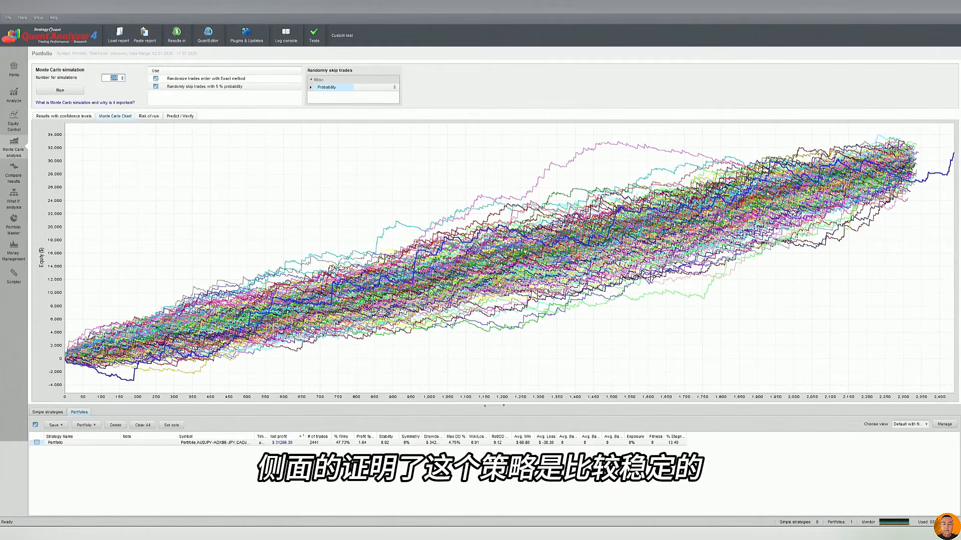
mouse_move(484, 251)
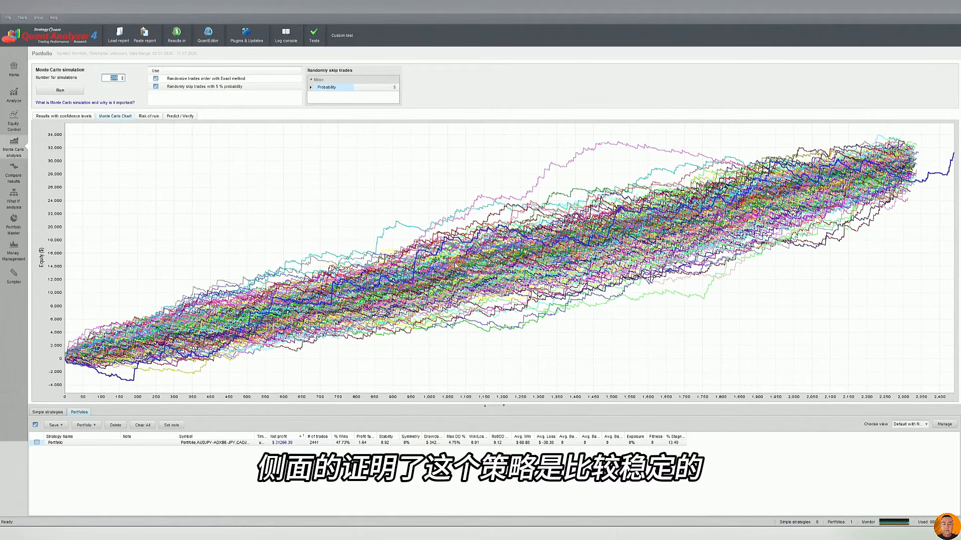
mouse_move(456, 261)
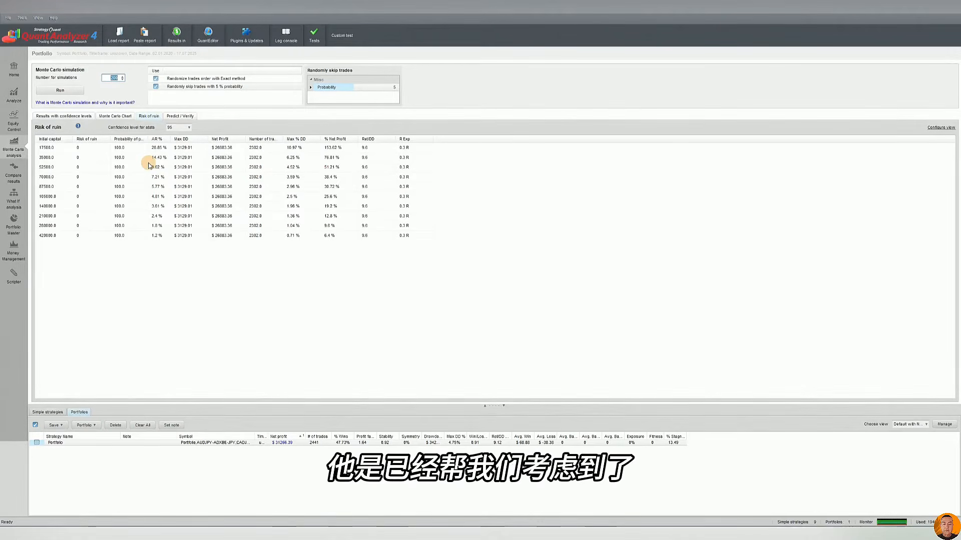
Review the risk of ruin rows for the 52500 and 140000 initial capitals, with a brief look at the Predict / Verify chart
click(133, 170)
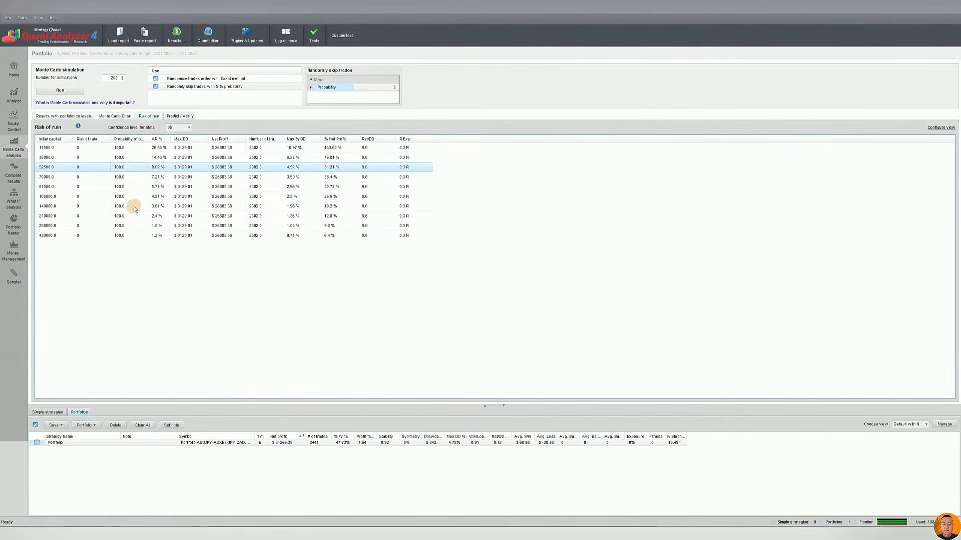
click(215, 205)
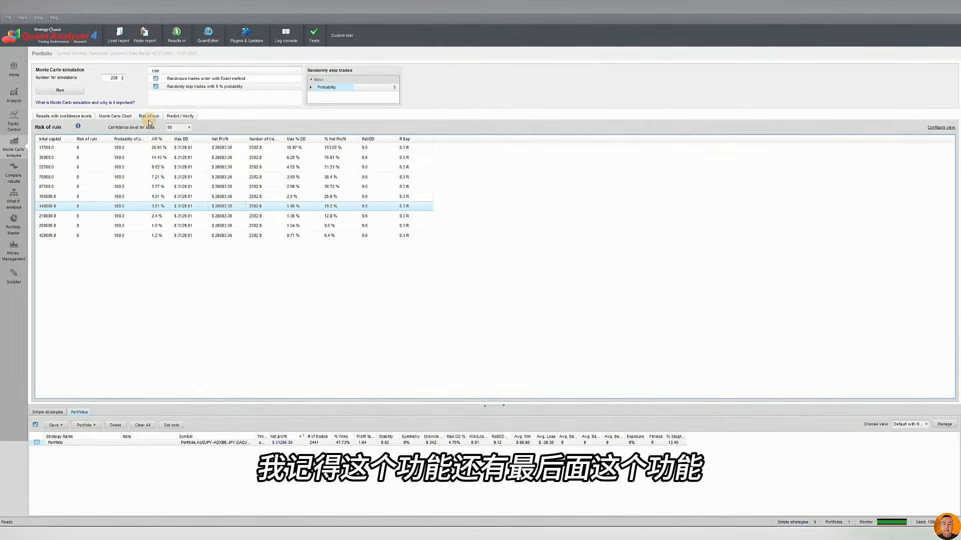
click(178, 116)
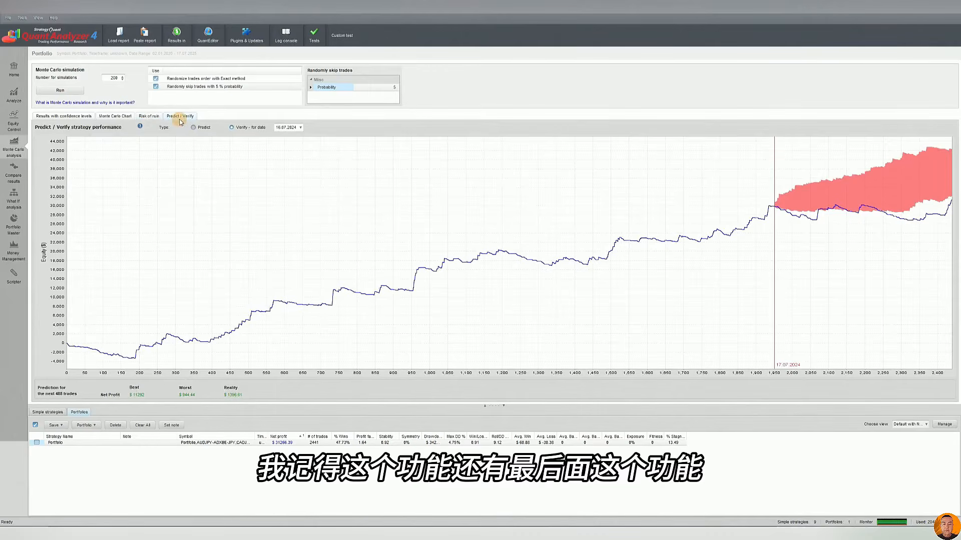
click(148, 116)
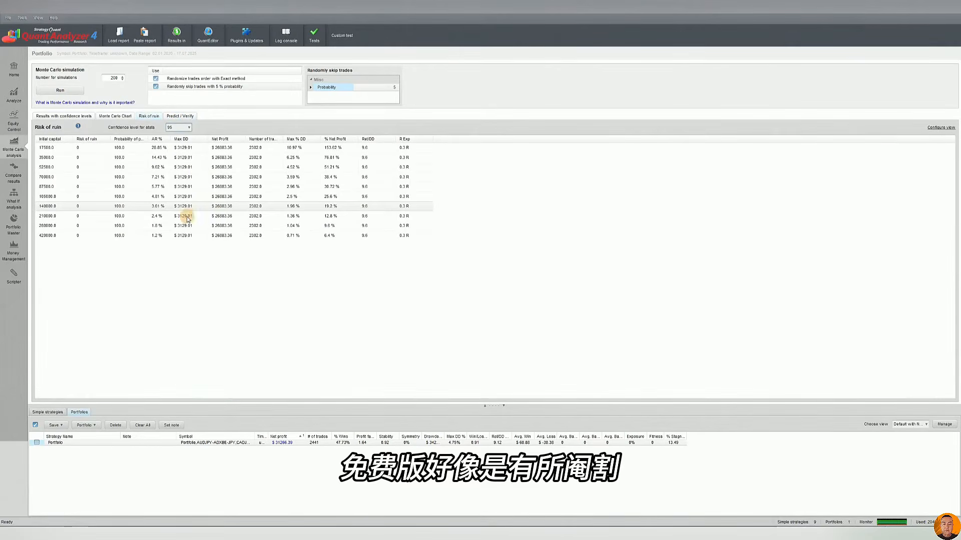
click(218, 167)
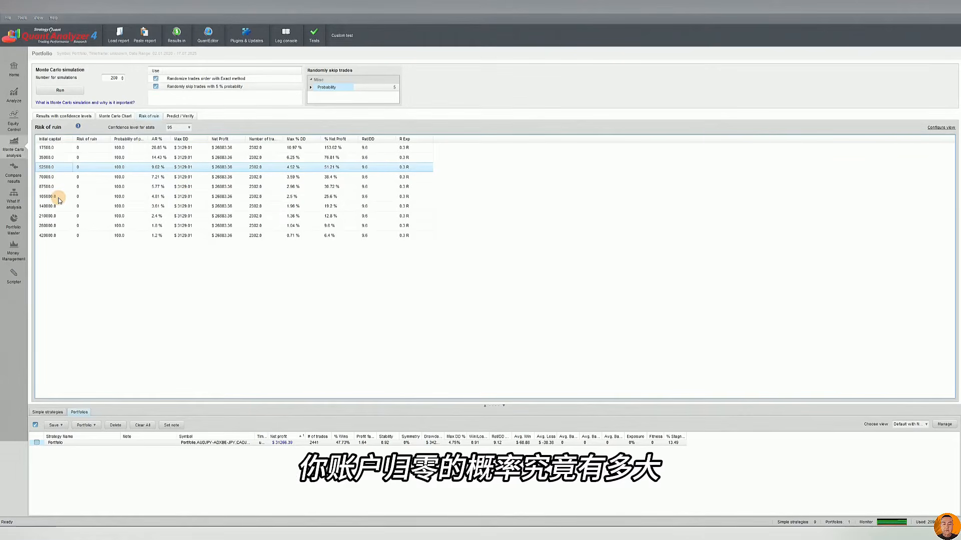
View the confidence level options while keeping 95, and go through the initial capitals from 17500 to 420000
click(168, 129)
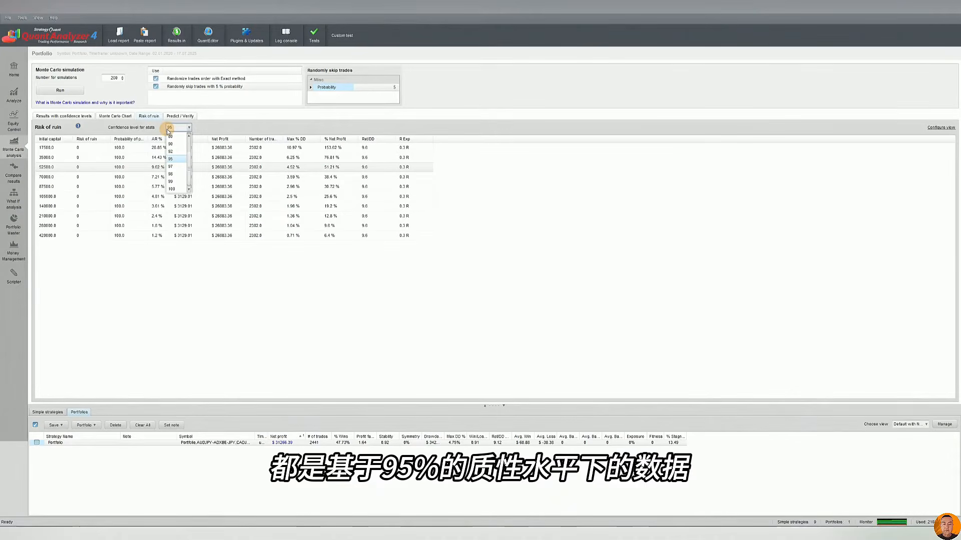
click(168, 131)
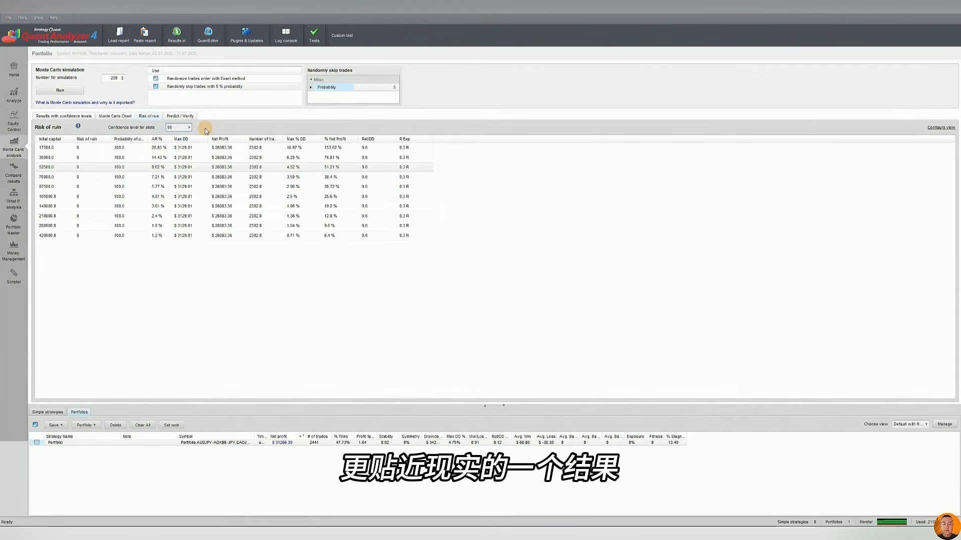
click(46, 148)
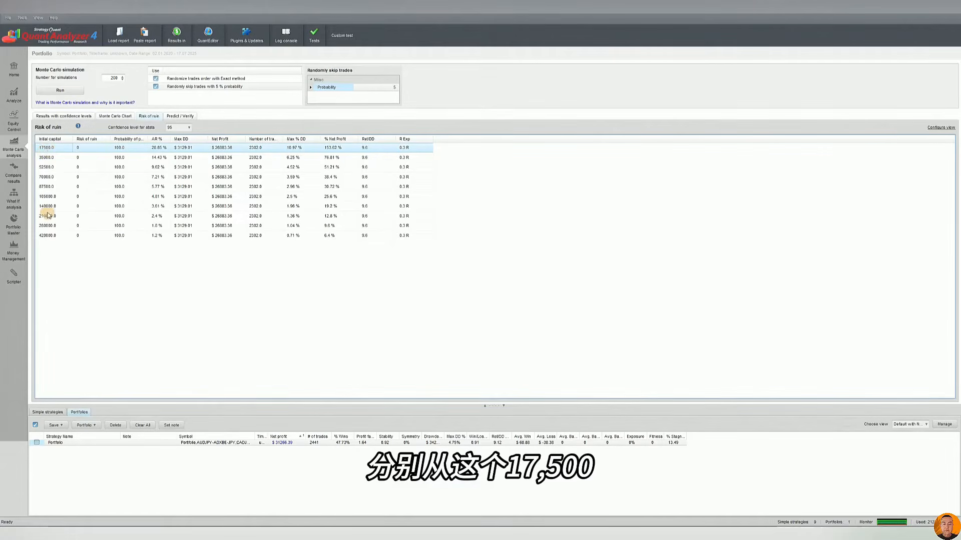
click(48, 158)
click(49, 239)
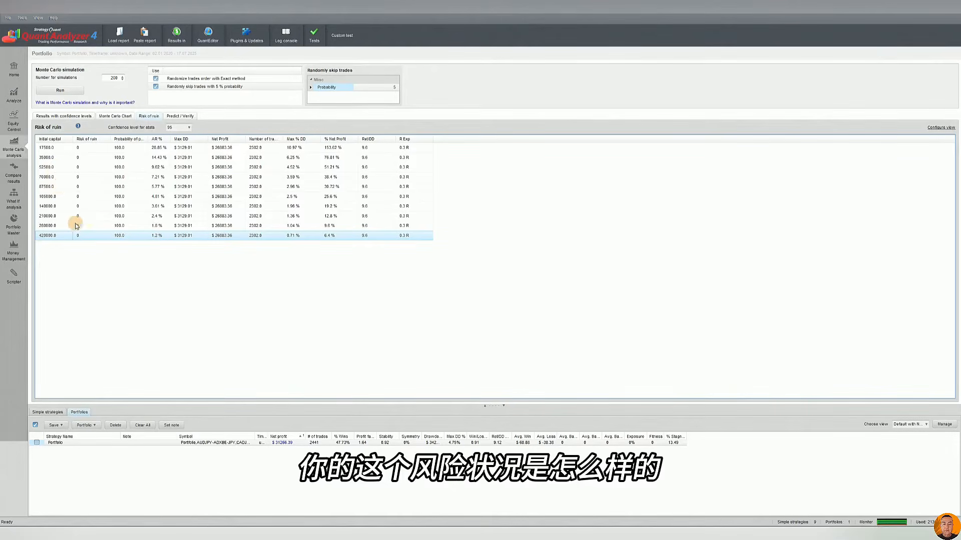
Compare the Risk of ruin values across the initial capital rows, ending at the 17500 row
click(79, 167)
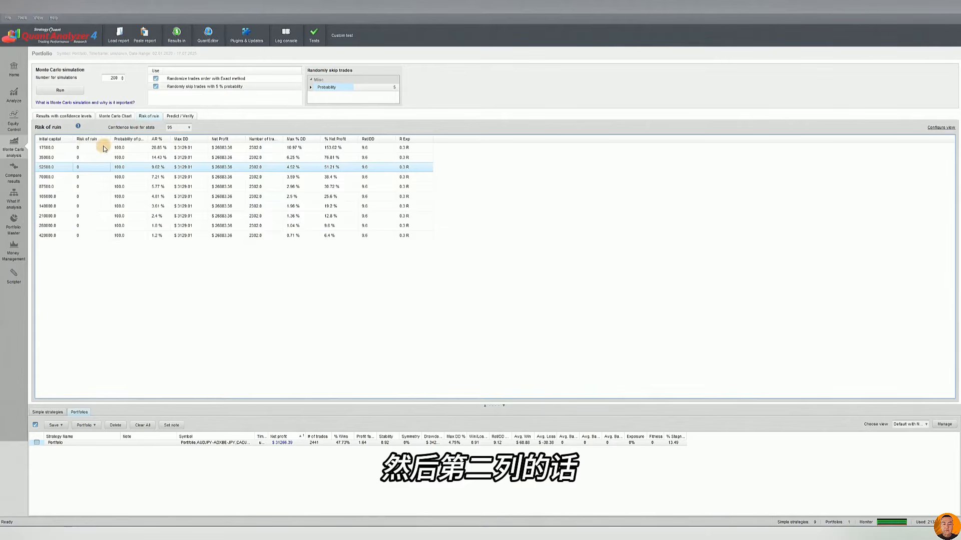
click(93, 206)
click(88, 235)
click(88, 196)
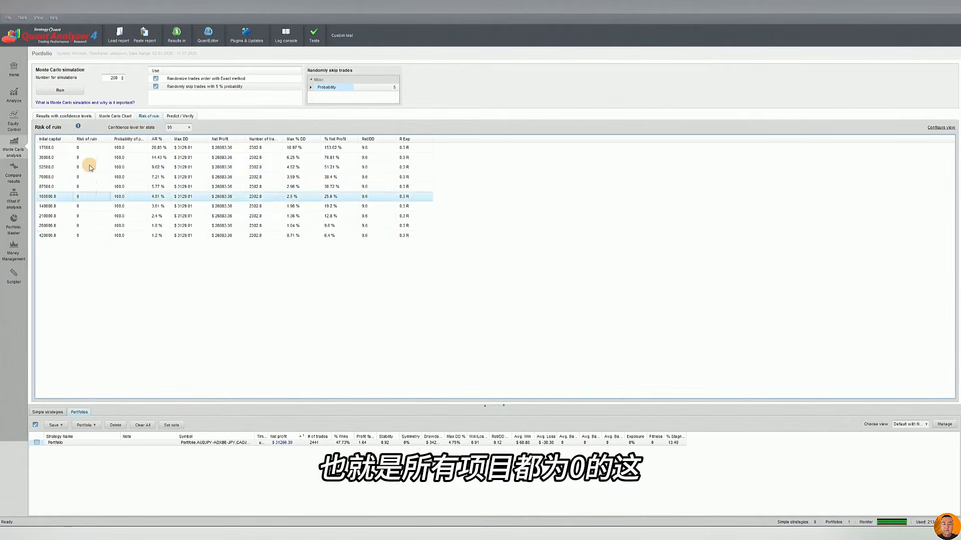
click(88, 158)
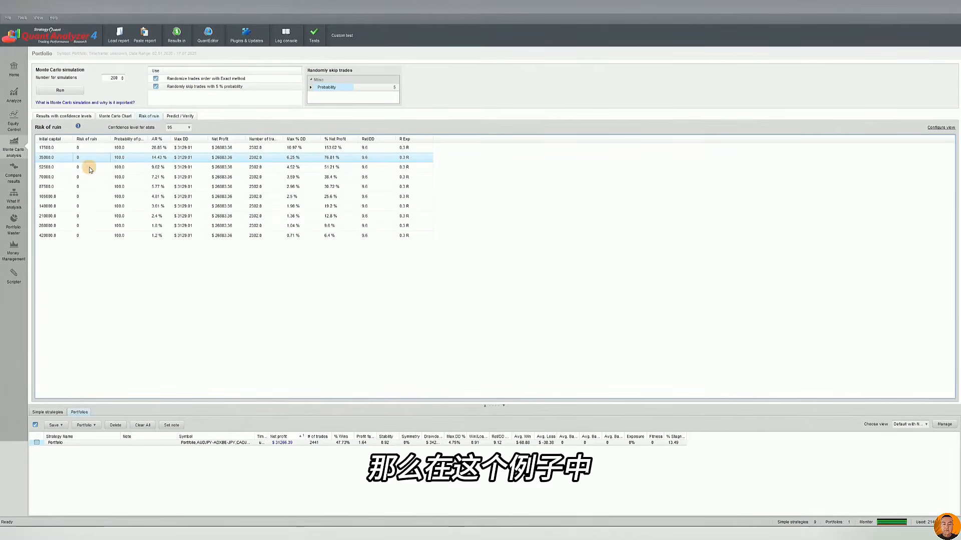
click(82, 148)
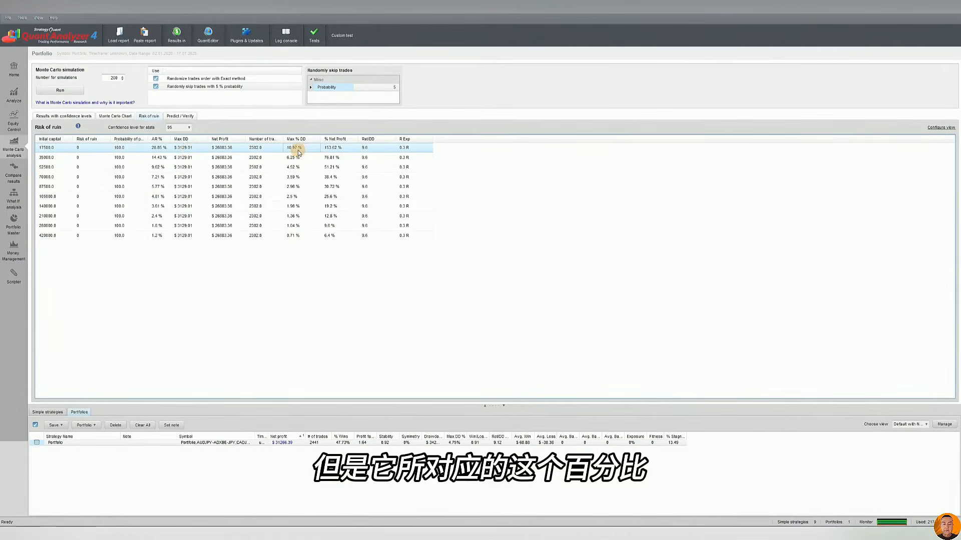
Compare the Max % DD values for the 420000, 140000 and 17500 initial capitals
click(292, 235)
click(300, 206)
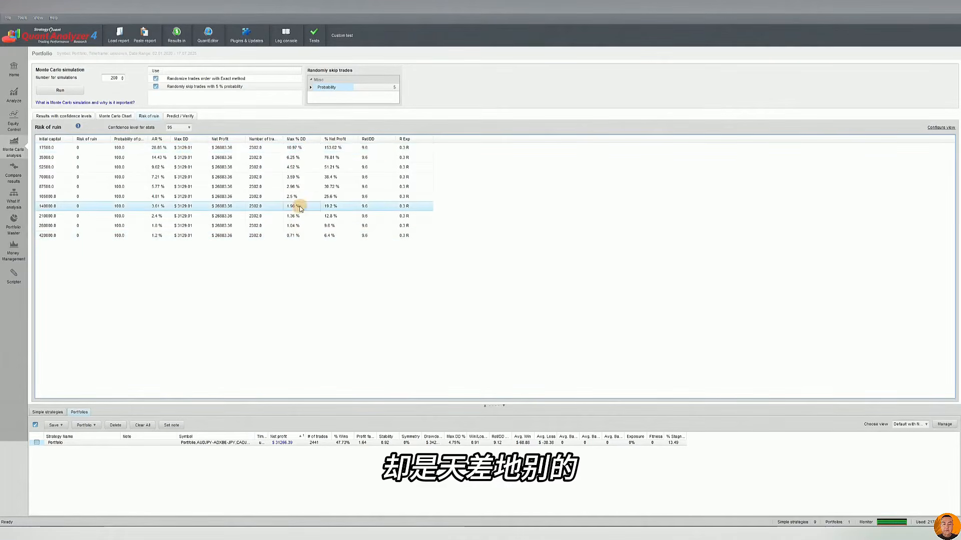
click(297, 148)
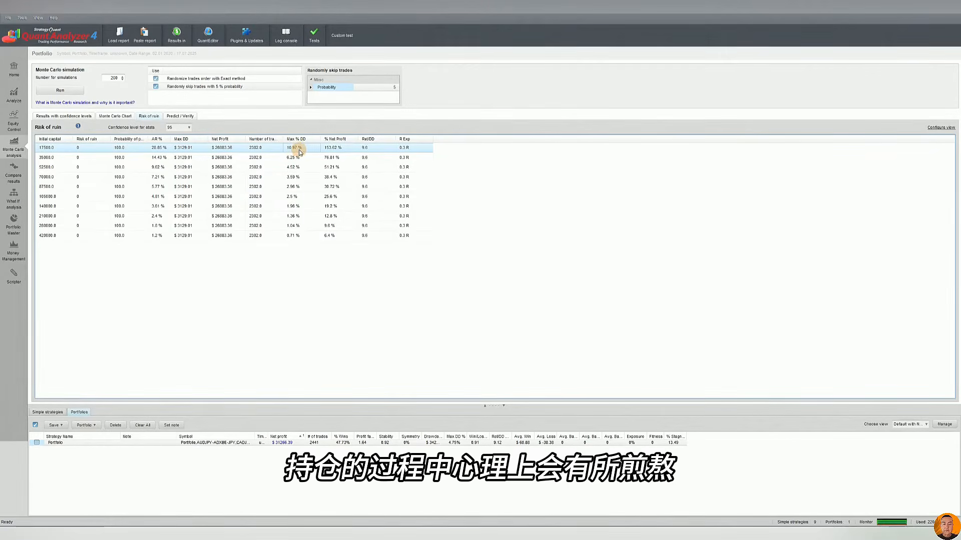
Compare the Max % DD values for the 280000, 17500, 87500 and 70000 initial capitals
click(48, 227)
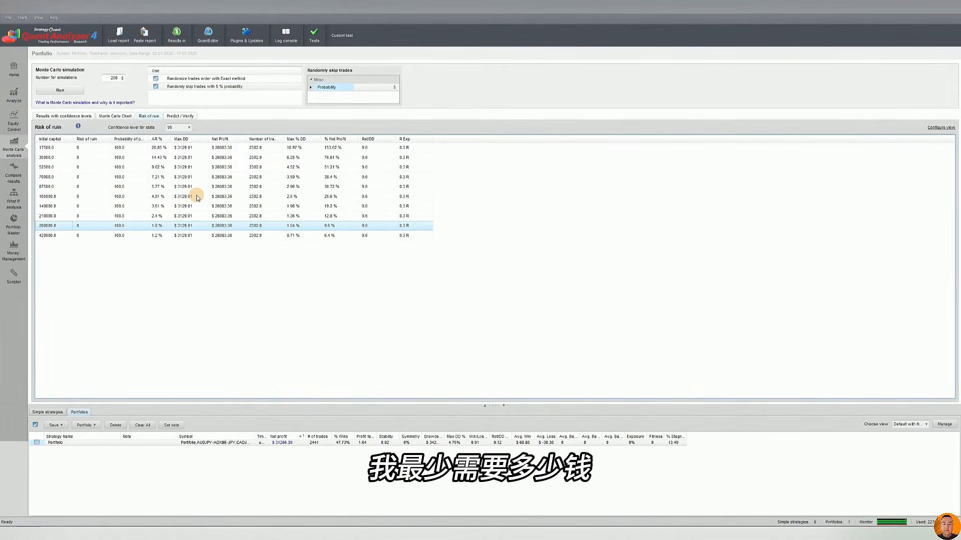
click(47, 148)
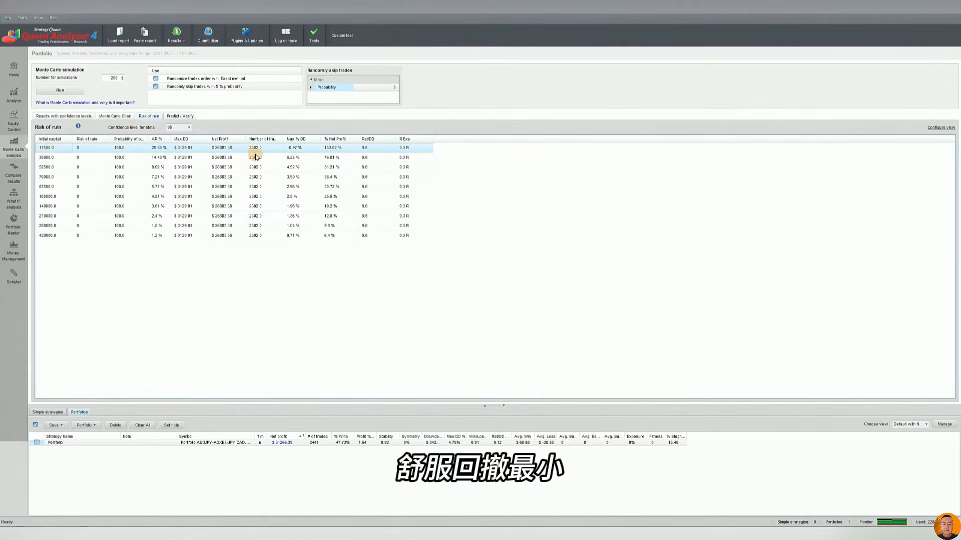
click(298, 187)
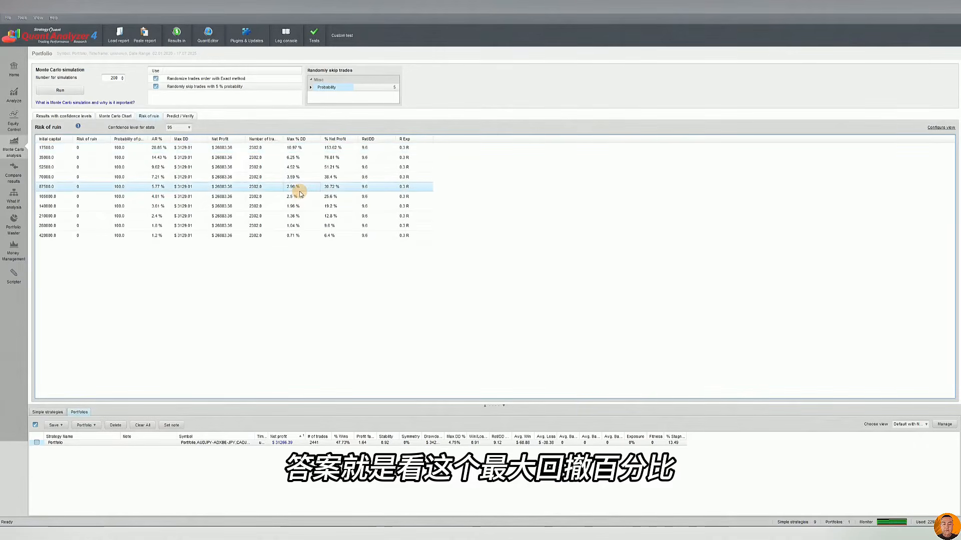
click(296, 178)
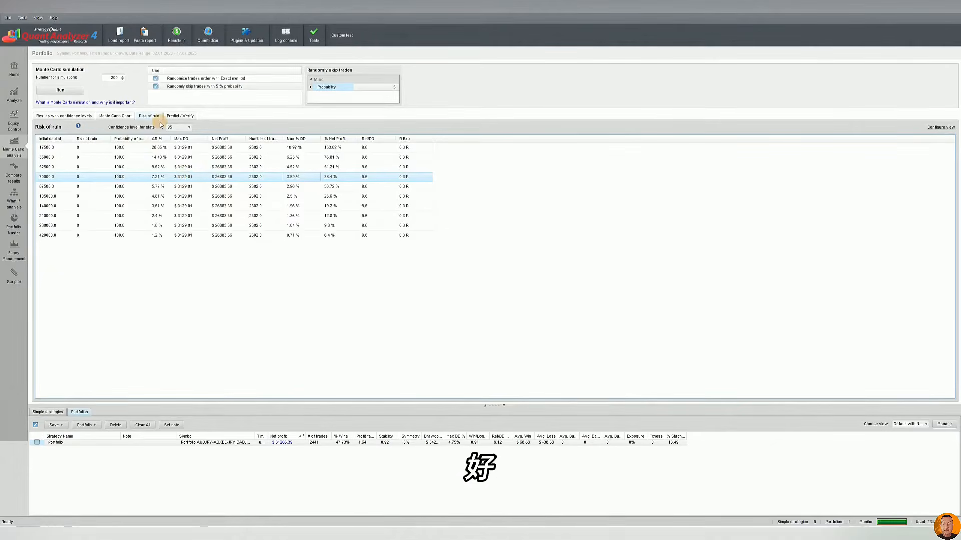
Compare the Predict and Verify charts of the portfolio's strategy performance, ending on Predict
click(189, 117)
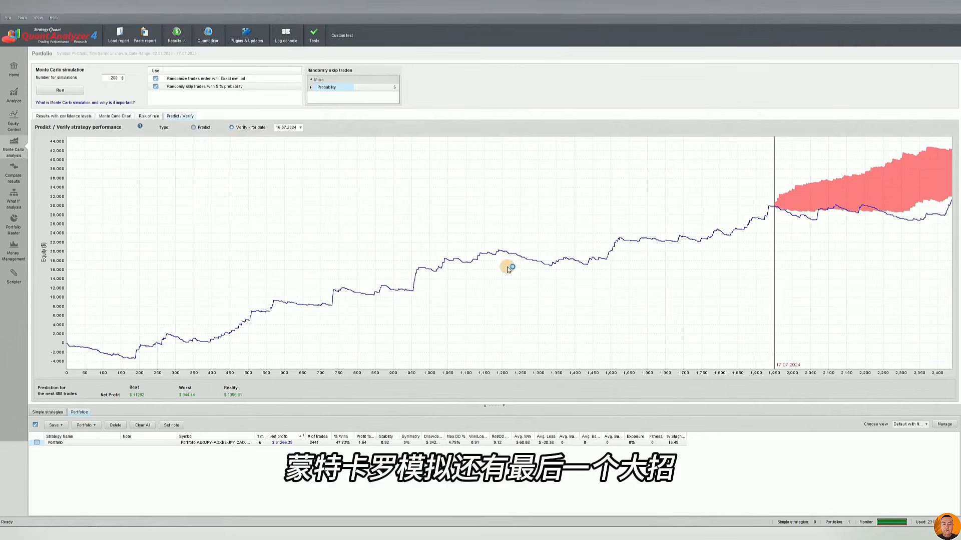
click(193, 128)
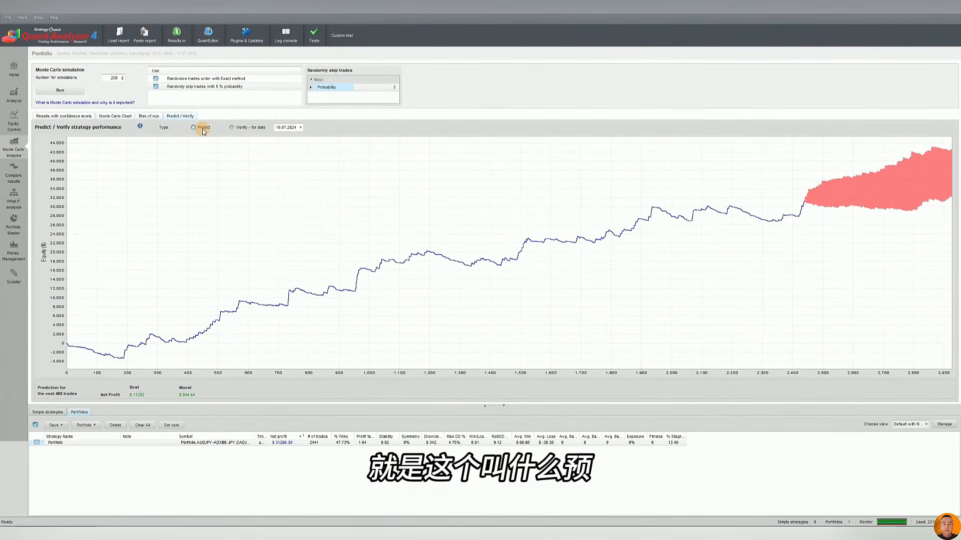
click(248, 128)
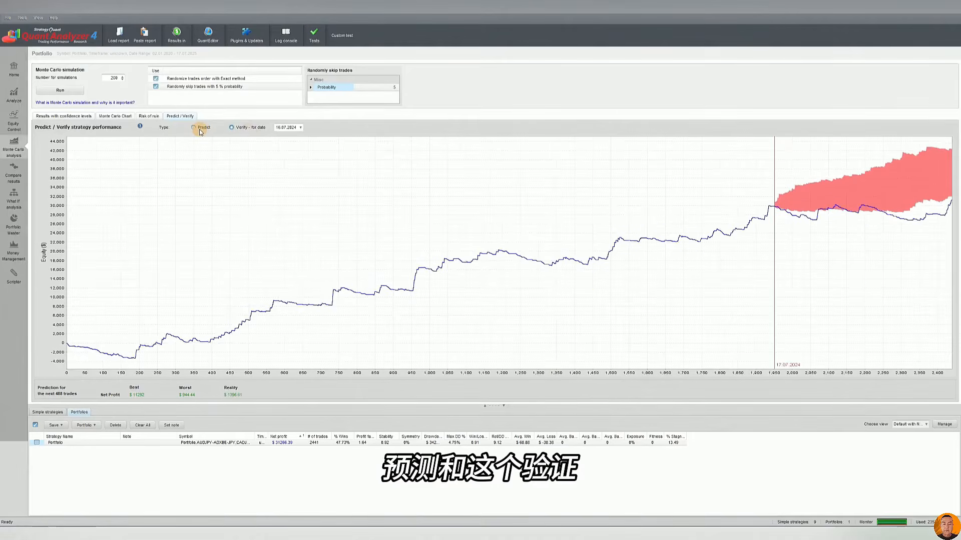
click(199, 129)
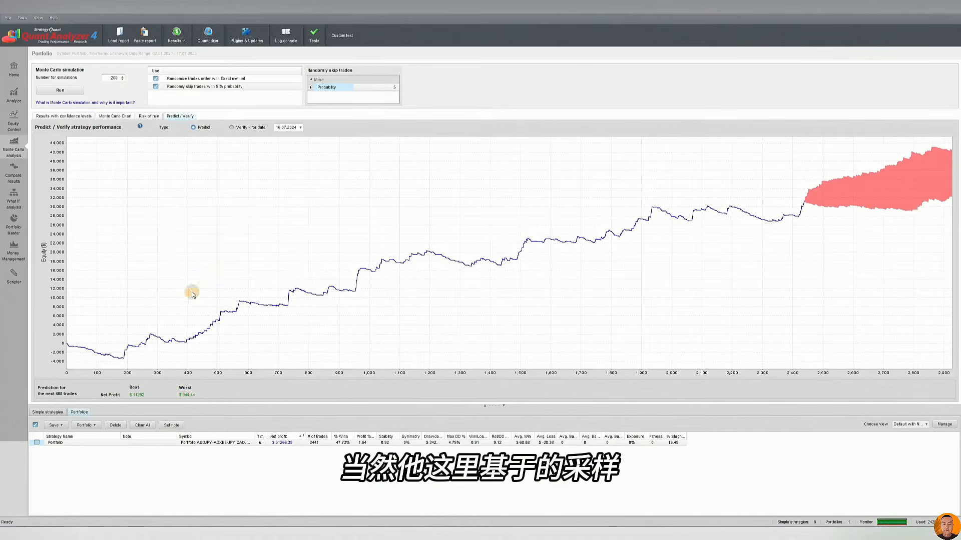
Rerun the Monte Carlo simulation with the Resampling trade-order method and examine the Verify chart for 16.07.2024
click(246, 79)
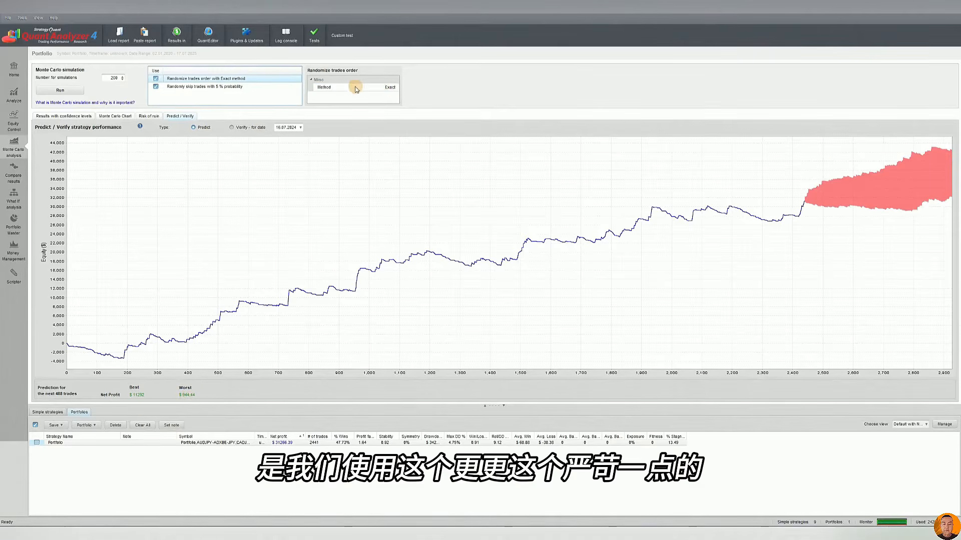
click(390, 87)
click(380, 95)
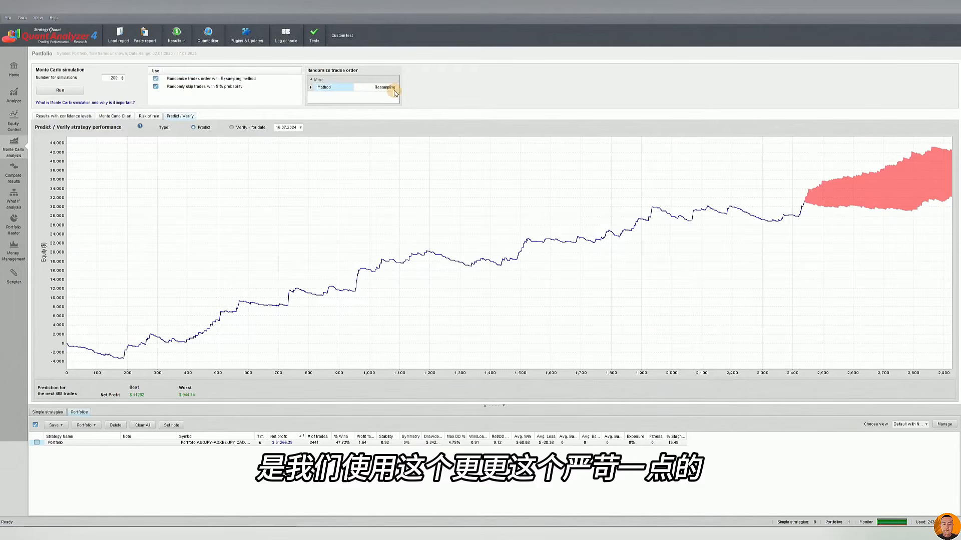
click(60, 90)
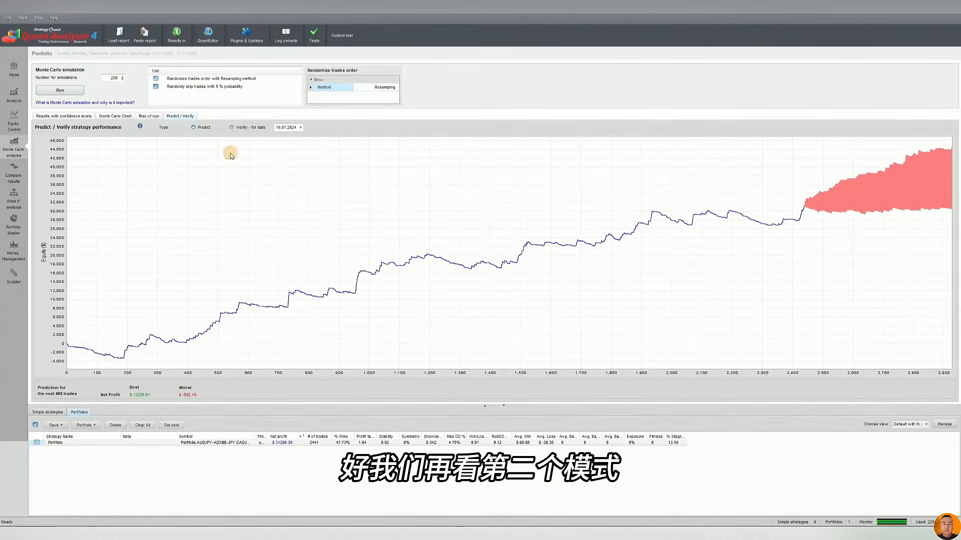
click(233, 128)
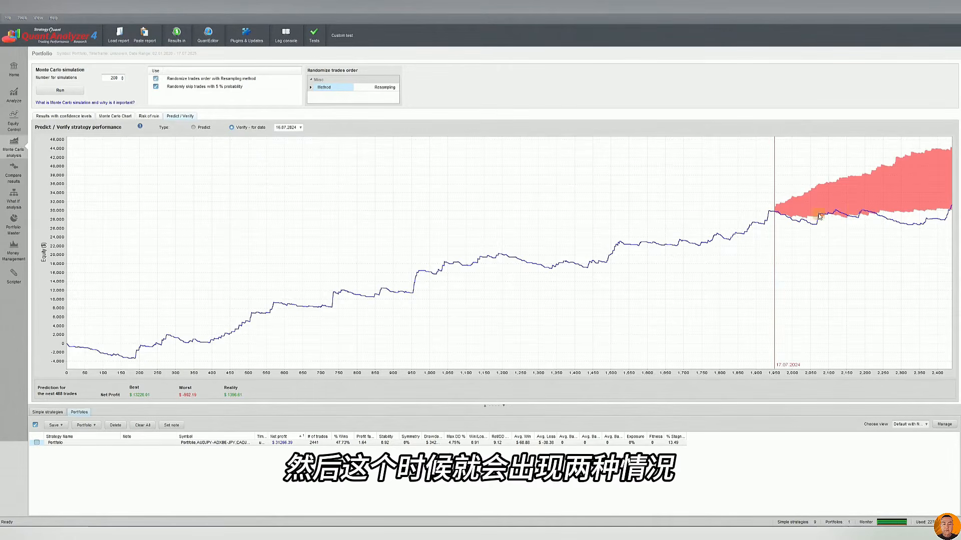
mouse_move(838, 215)
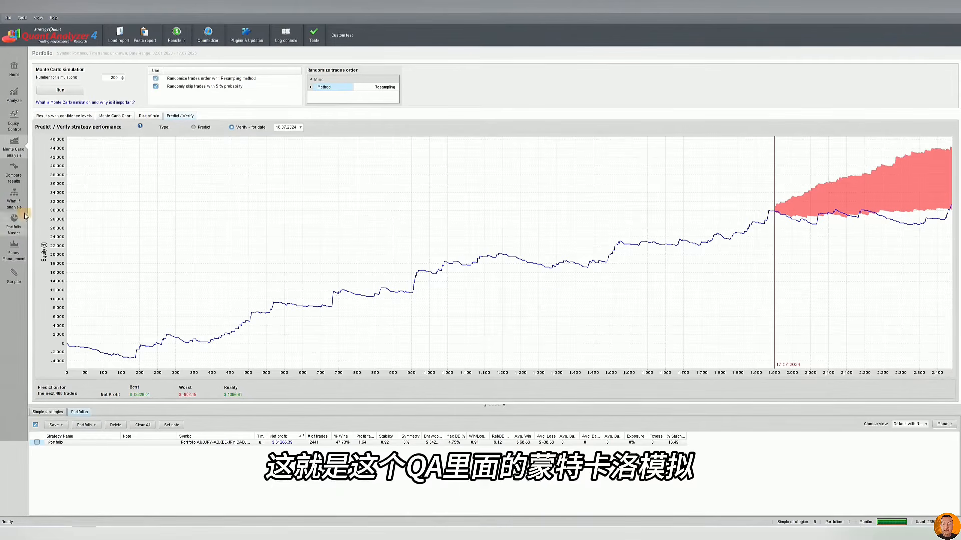
Review the Folder 1 and Folder 2 paths in the backtest / live results comparison
click(14, 173)
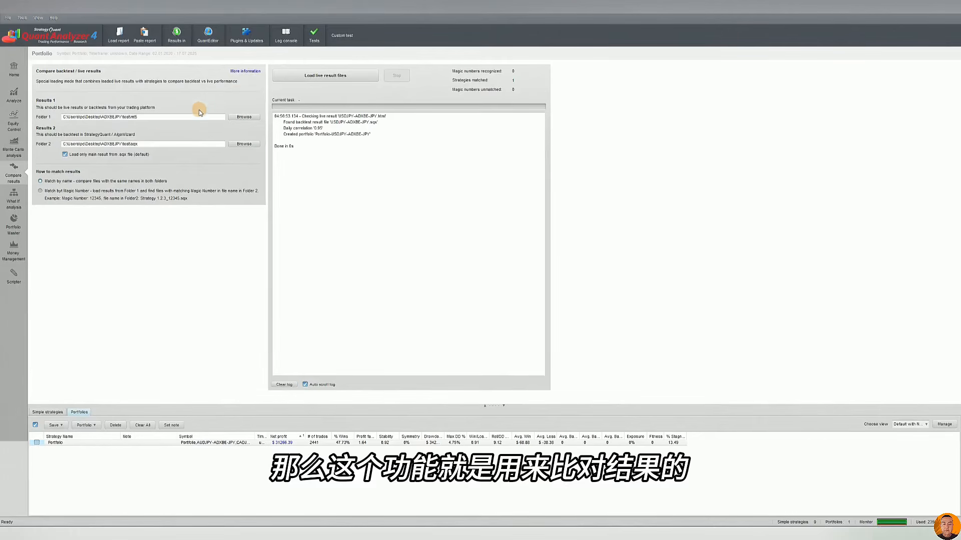
drag(142, 118, 85, 118)
click(165, 119)
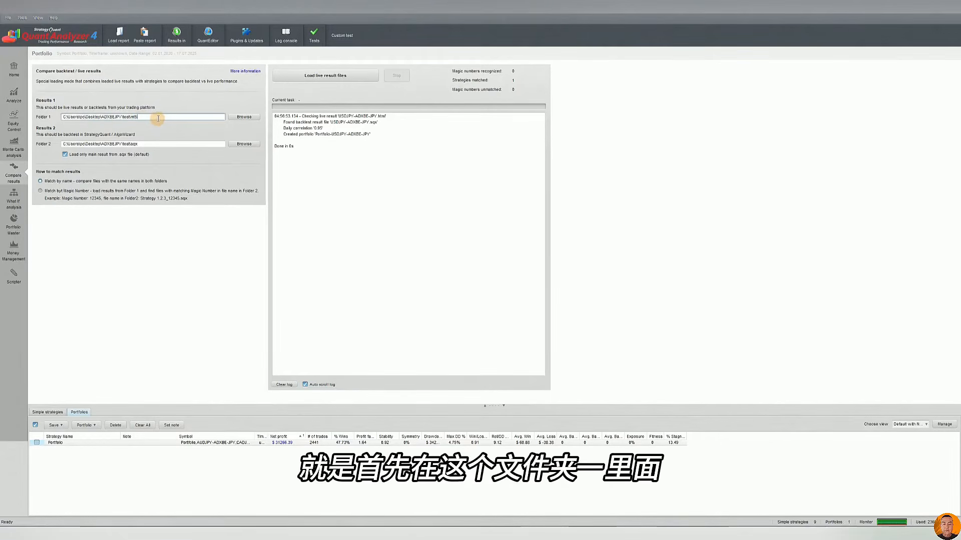
drag(156, 119, 71, 119)
click(157, 118)
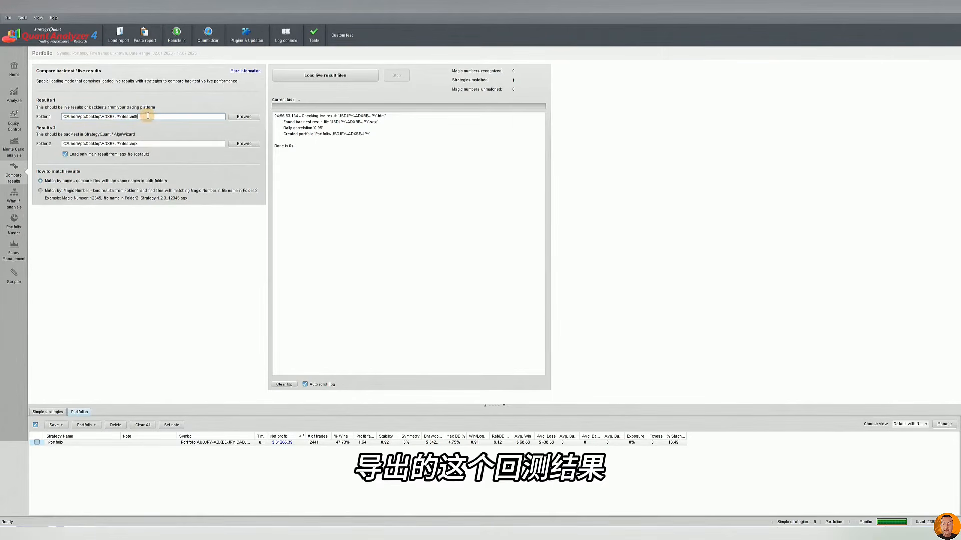
triple_click(149, 116)
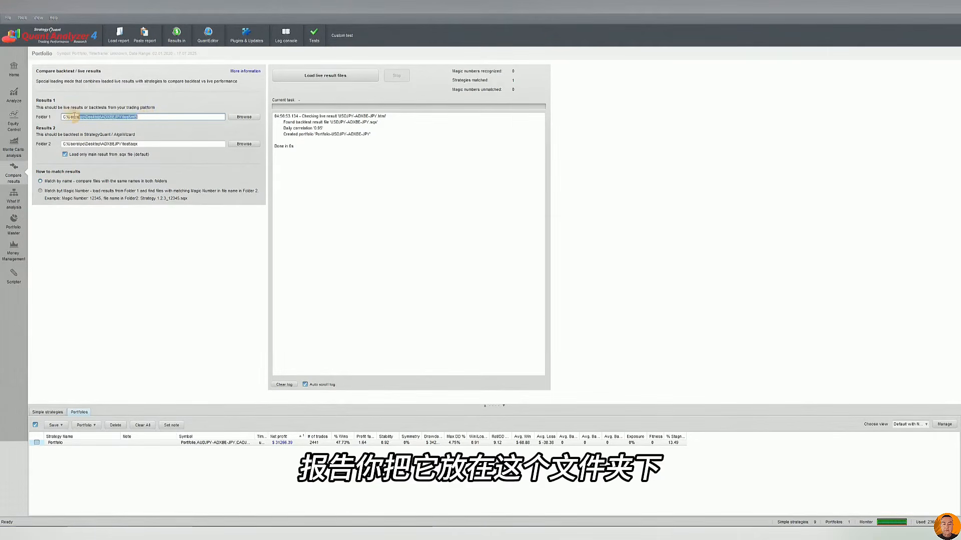
click(148, 119)
drag(152, 119, 73, 118)
click(163, 118)
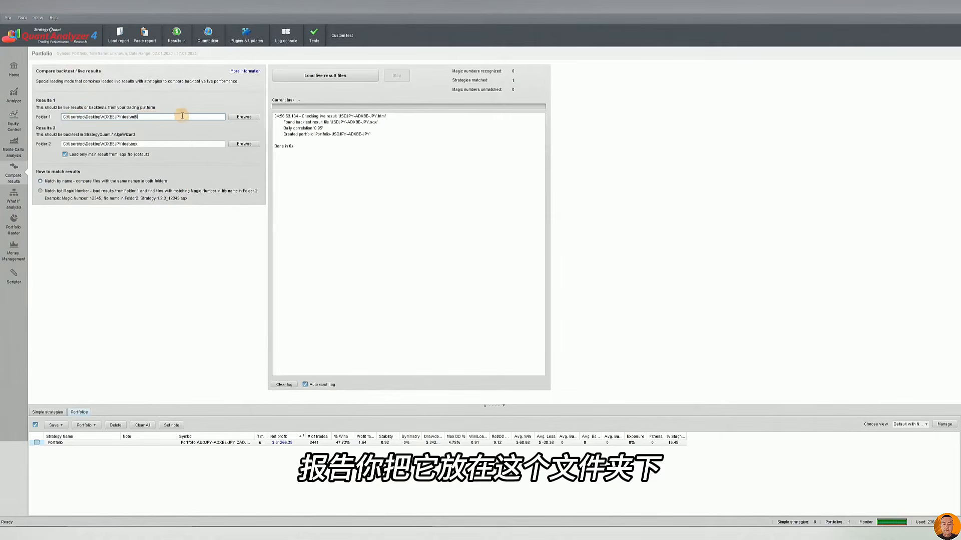
click(146, 145)
drag(155, 145, 52, 146)
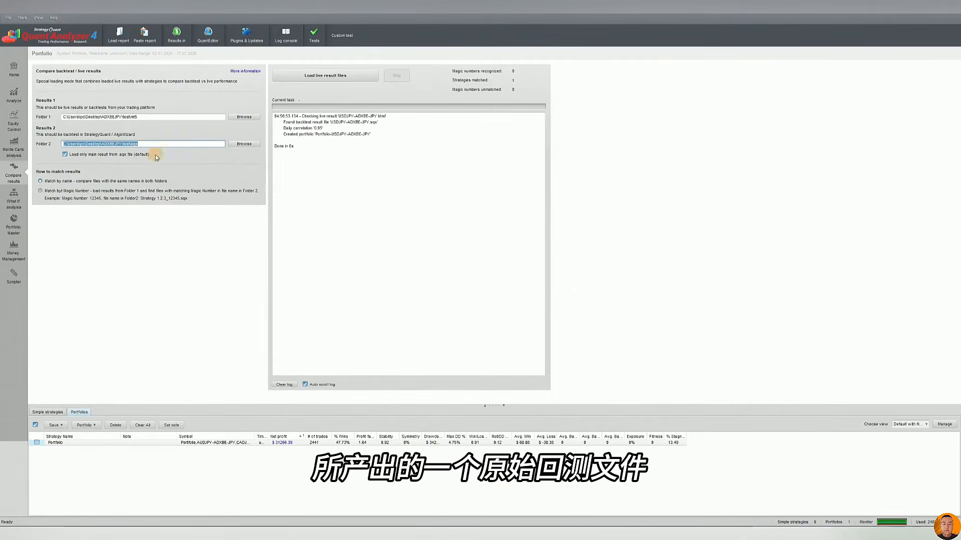
Load the live result files, emptying the Portfolio databank first, and display the equity chart of Portfolio-USDJPY-ADXBE-JPY
click(315, 76)
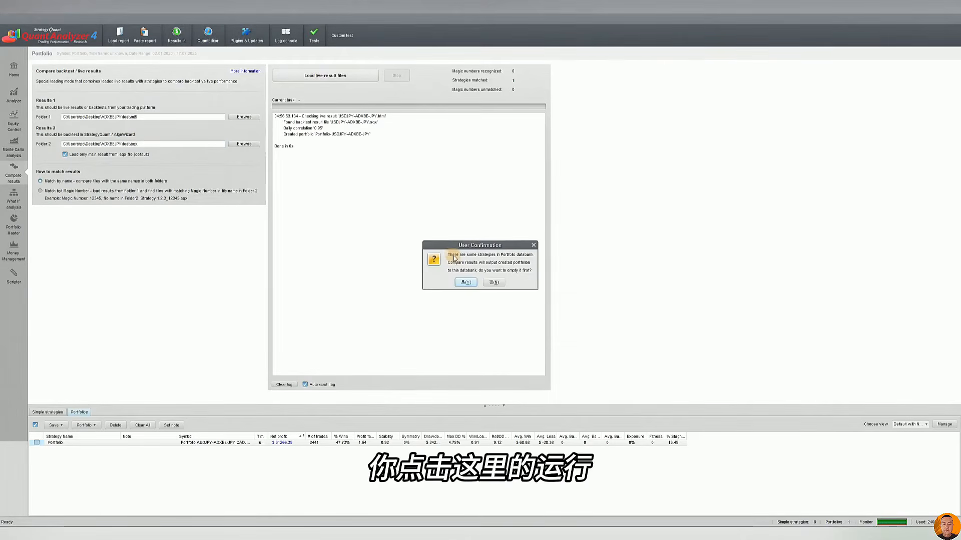
click(460, 280)
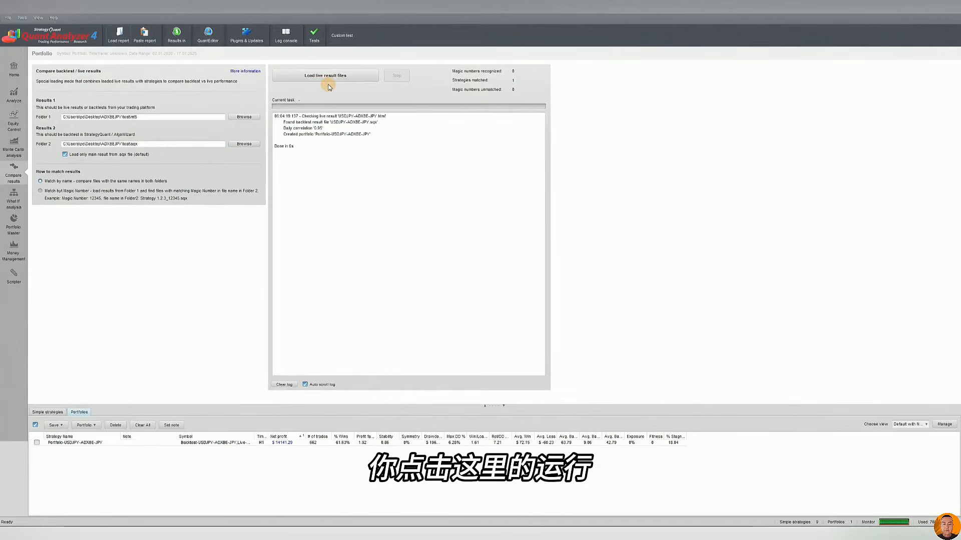
click(232, 444)
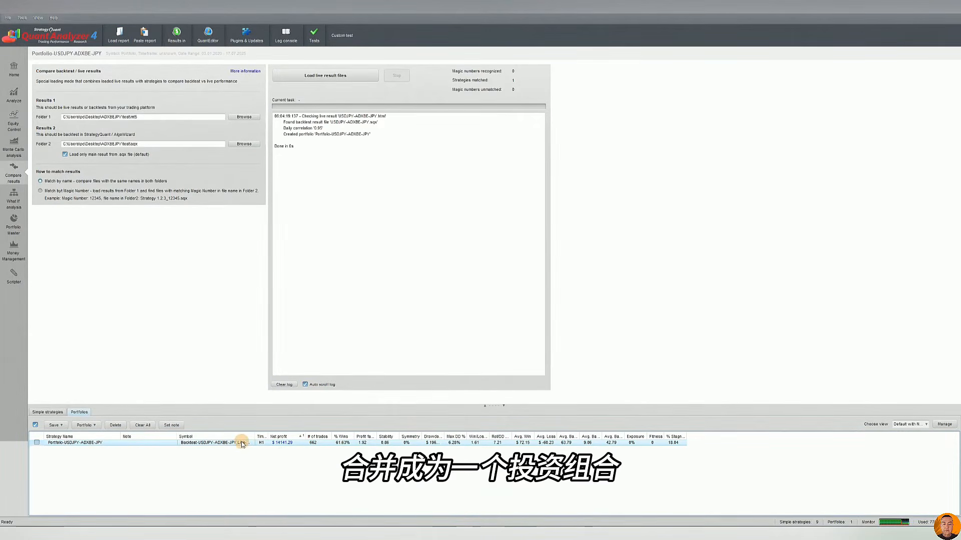
click(13, 121)
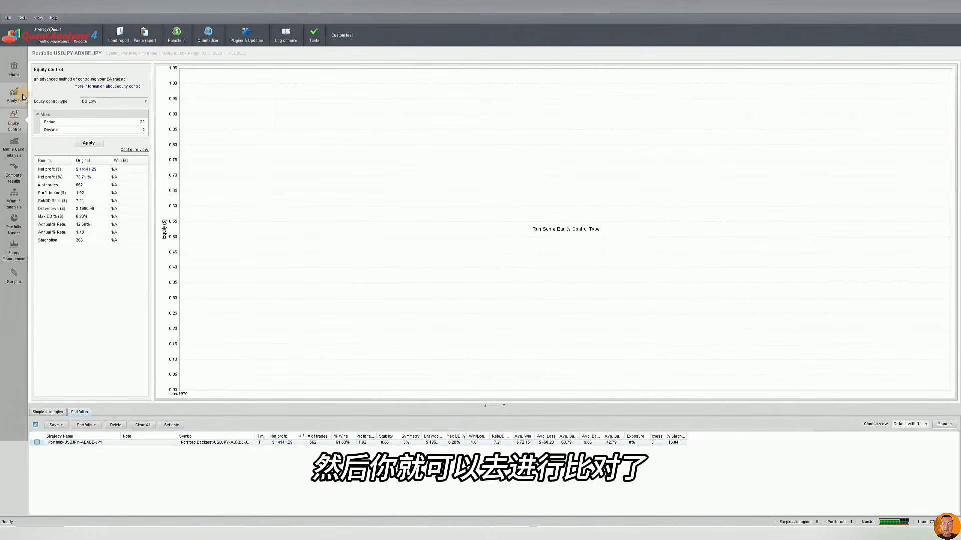
click(23, 97)
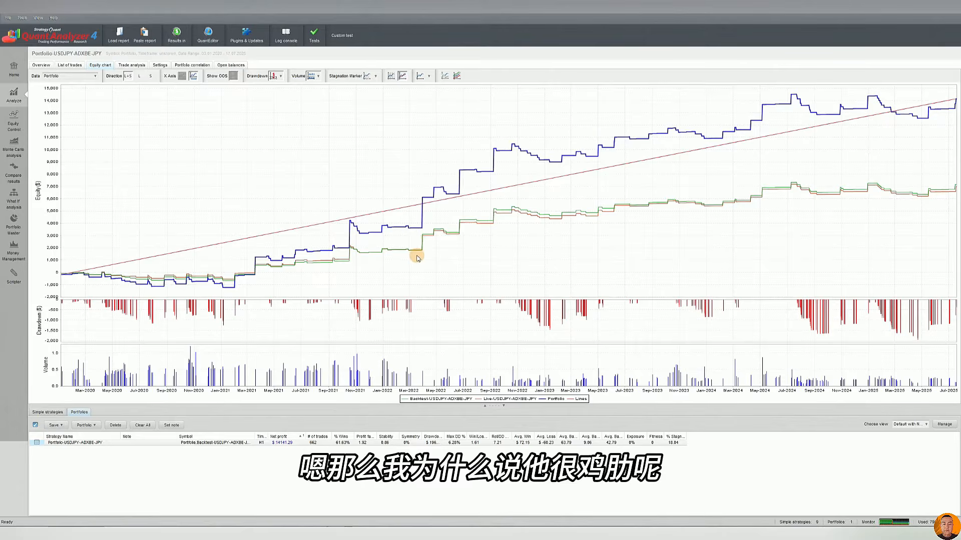
Return to the backtest / live results comparison and look at the Folder 2 path
click(14, 177)
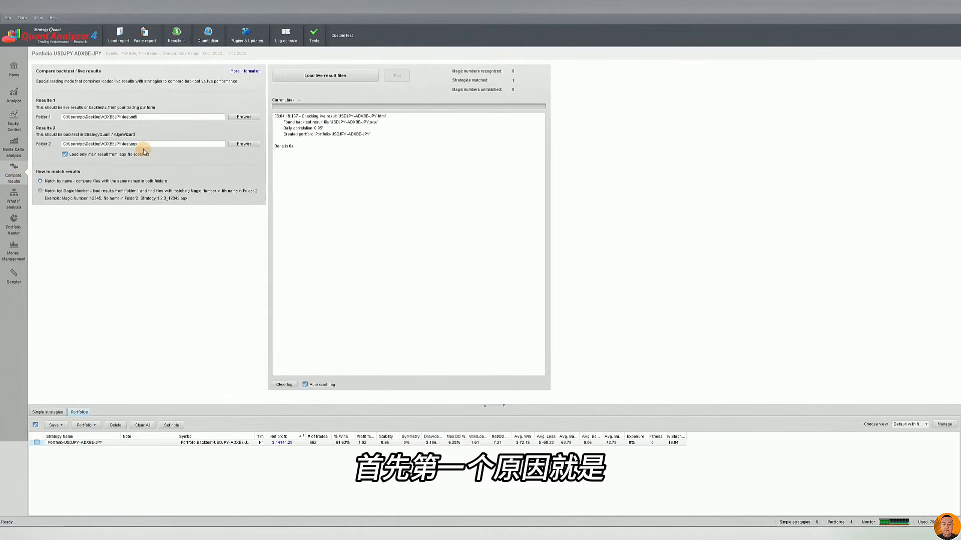
drag(139, 144, 65, 146)
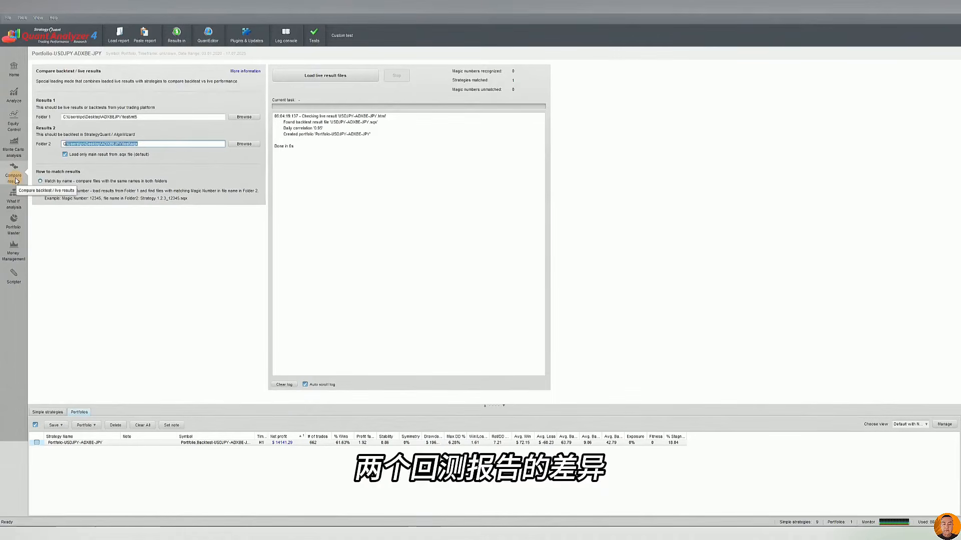
Deselect all simple strategies and look at the report loading dialog without loading a file
click(47, 411)
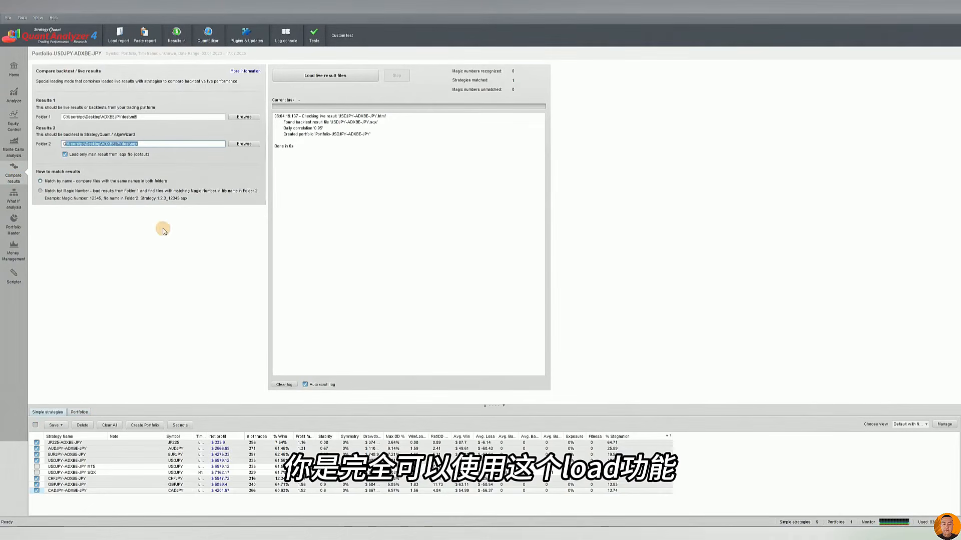
click(36, 444)
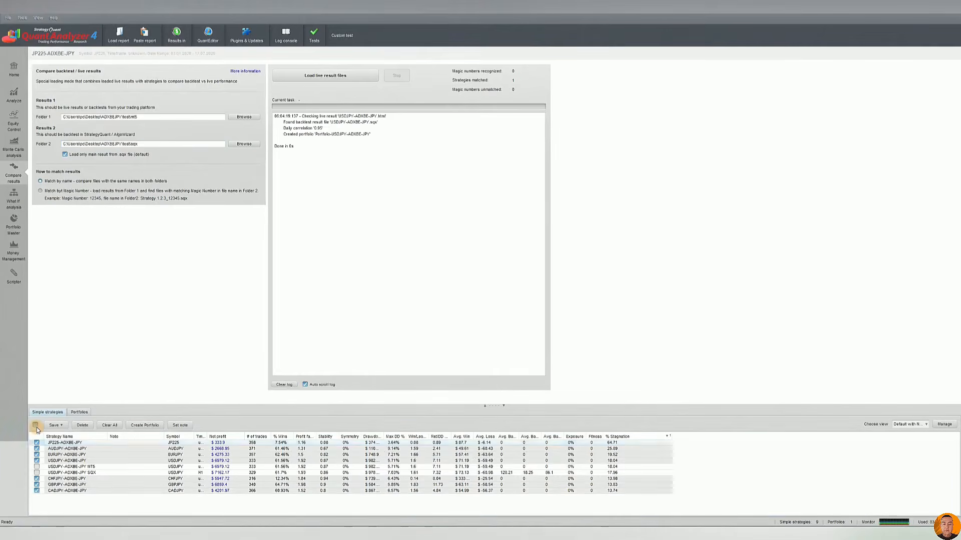
click(36, 426)
click(36, 426)
click(120, 33)
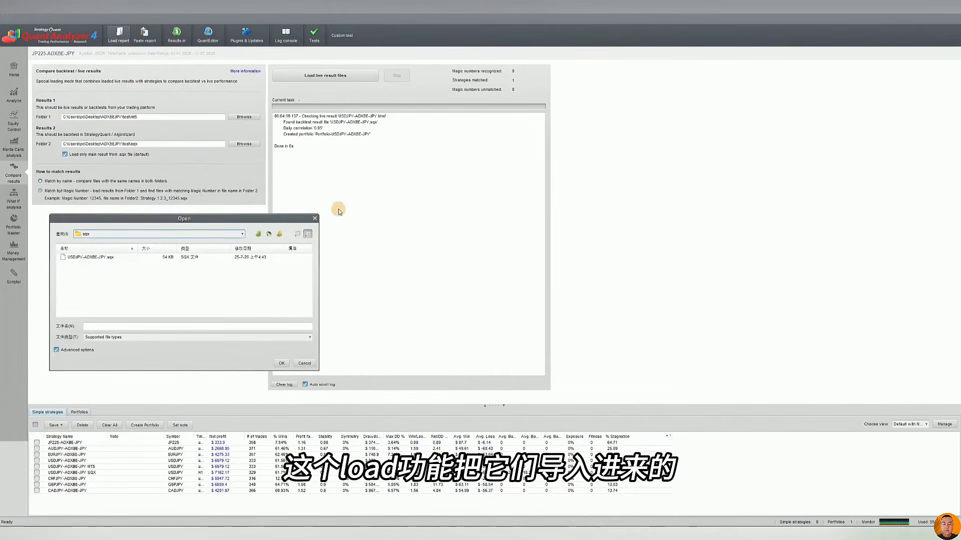
click(314, 218)
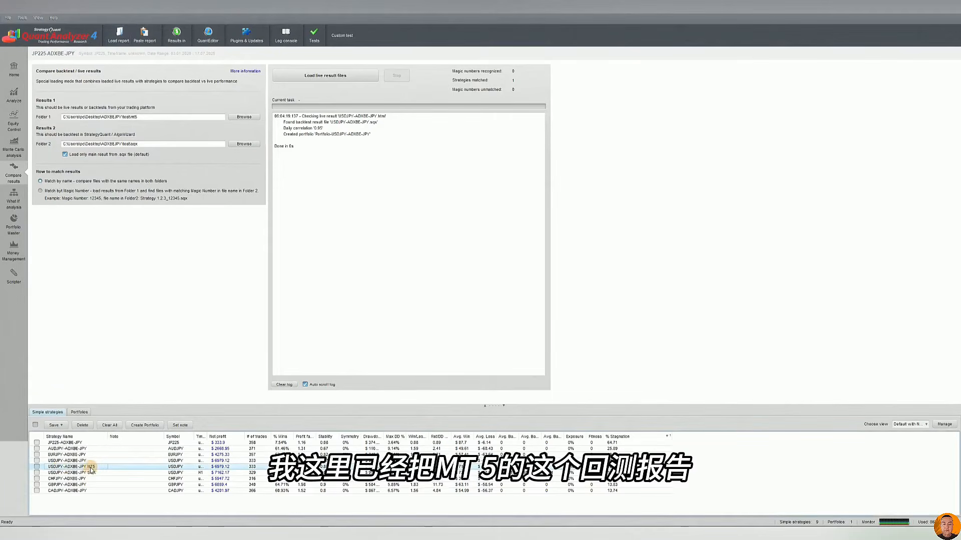
Create a portfolio from the USDJPY-ADXBE-JPY MT5 and USDJPY-ADXBE-JPY SQX strategies
click(75, 472)
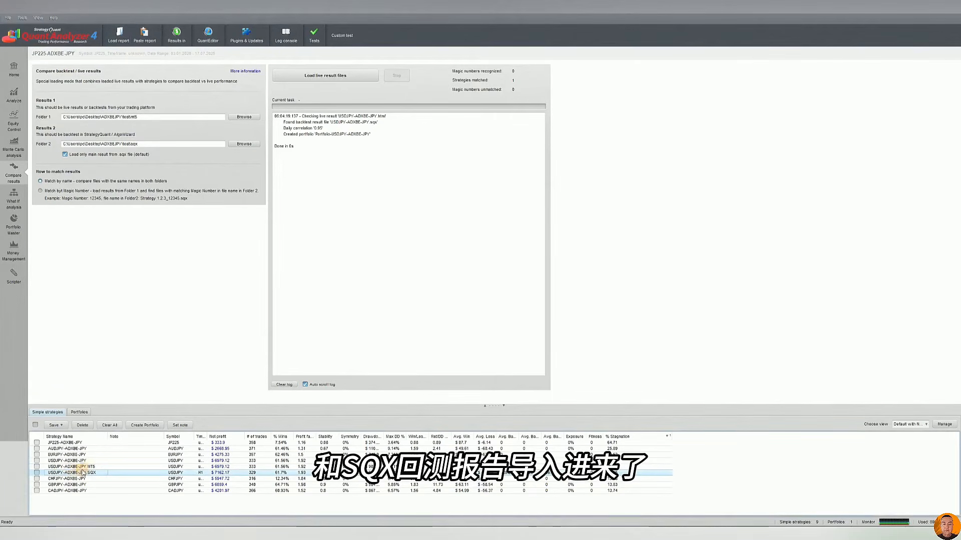
click(37, 467)
click(37, 472)
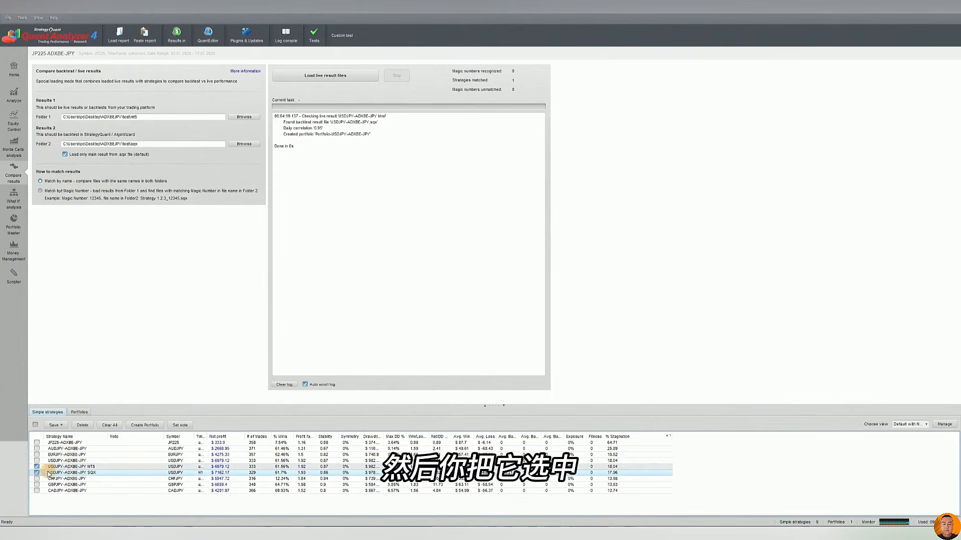
click(141, 426)
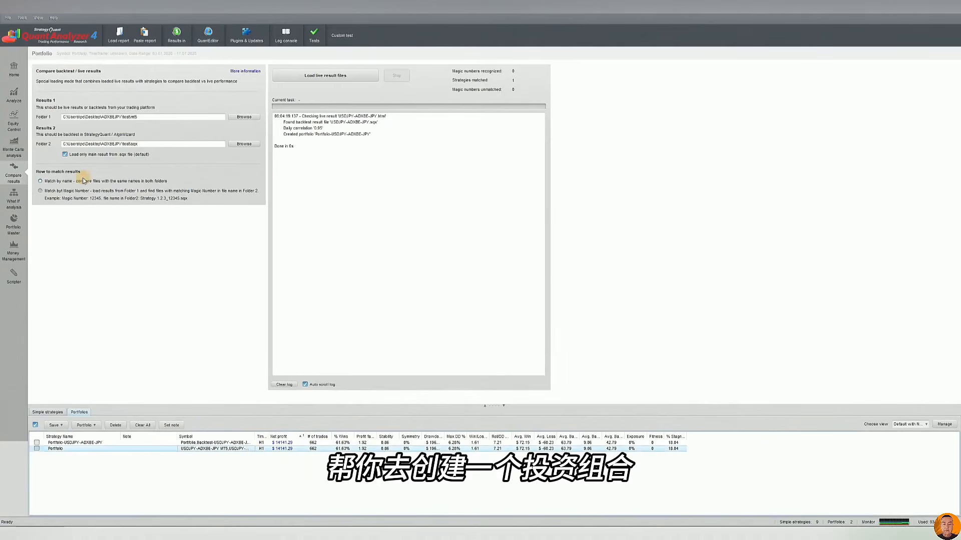
Compare the equity charts of the manually created portfolio and Portfolio-USDJPY-ADXBE-JPY
click(26, 131)
click(14, 95)
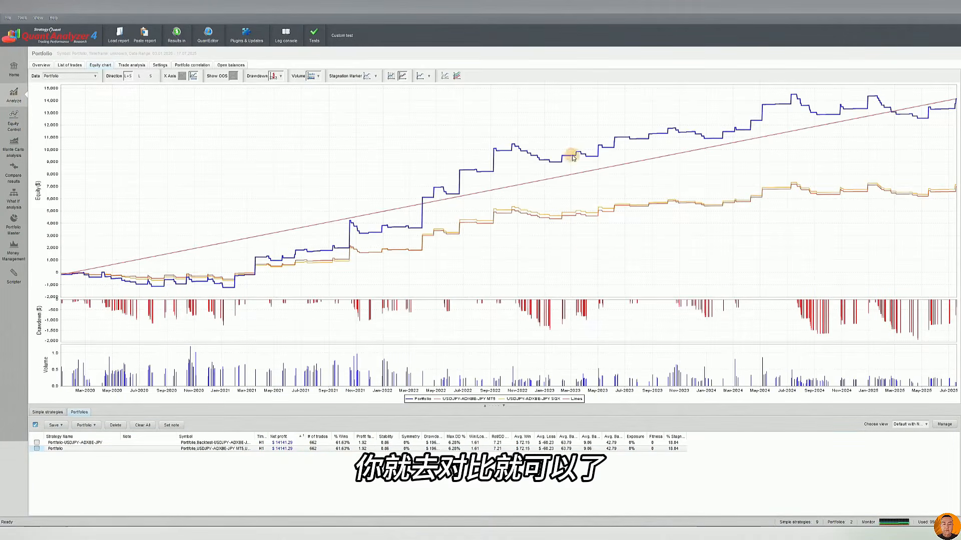
click(226, 444)
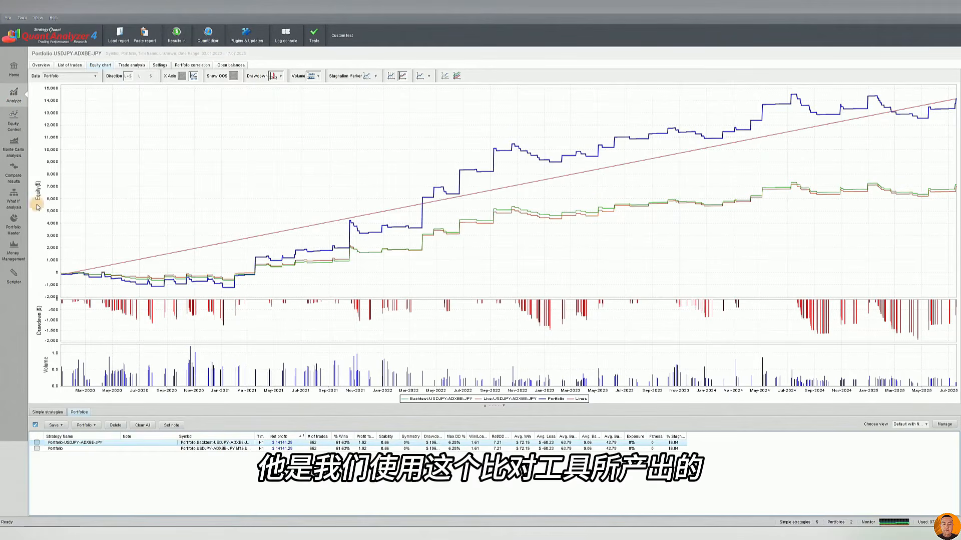
Compare the manually created portfolio with Portfolio-USDJPY-ADXBE-JPY by trade count, performance statistics and equity chart curves
click(20, 179)
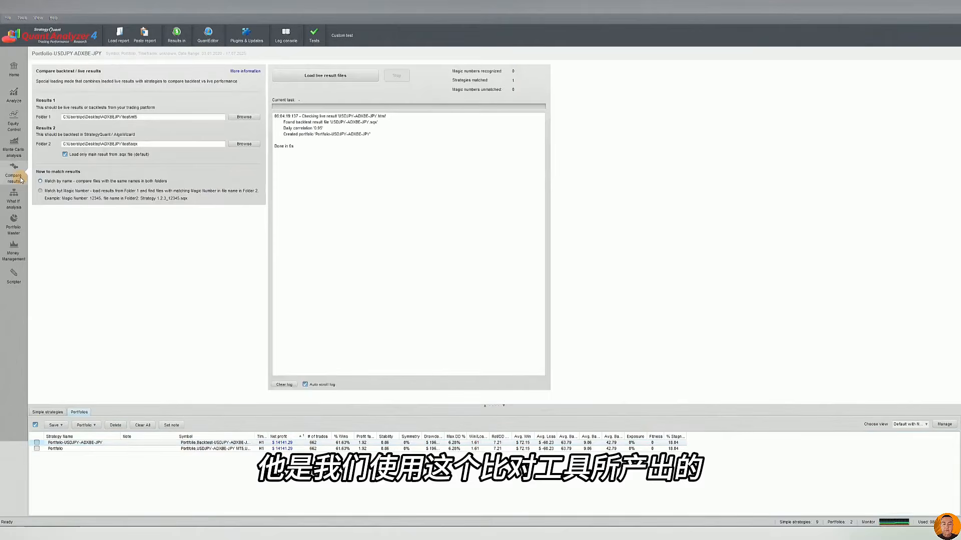
click(236, 449)
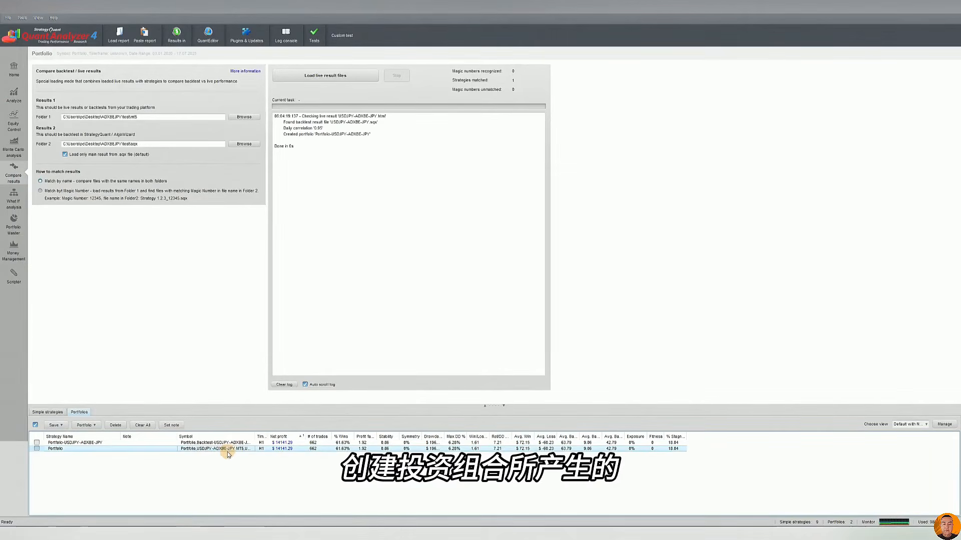
click(21, 101)
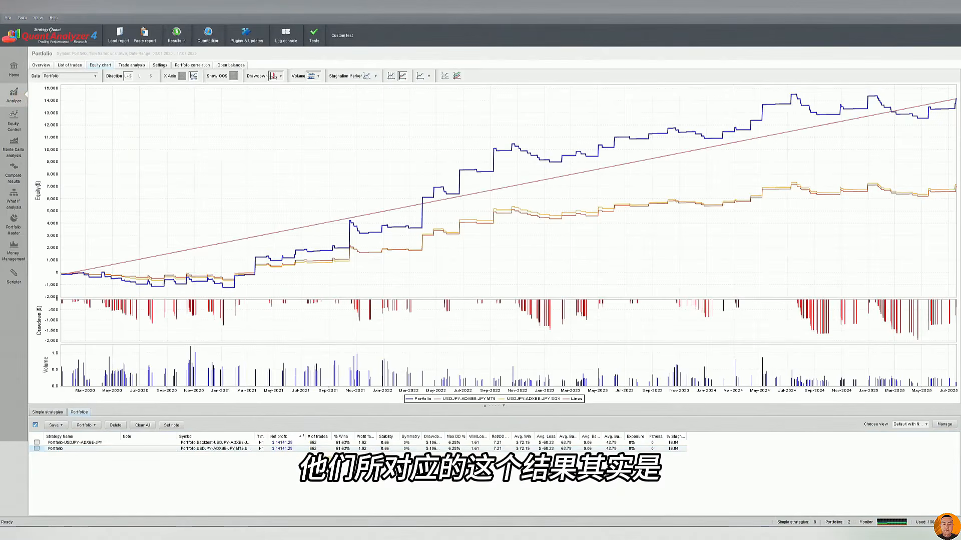
click(313, 443)
click(356, 449)
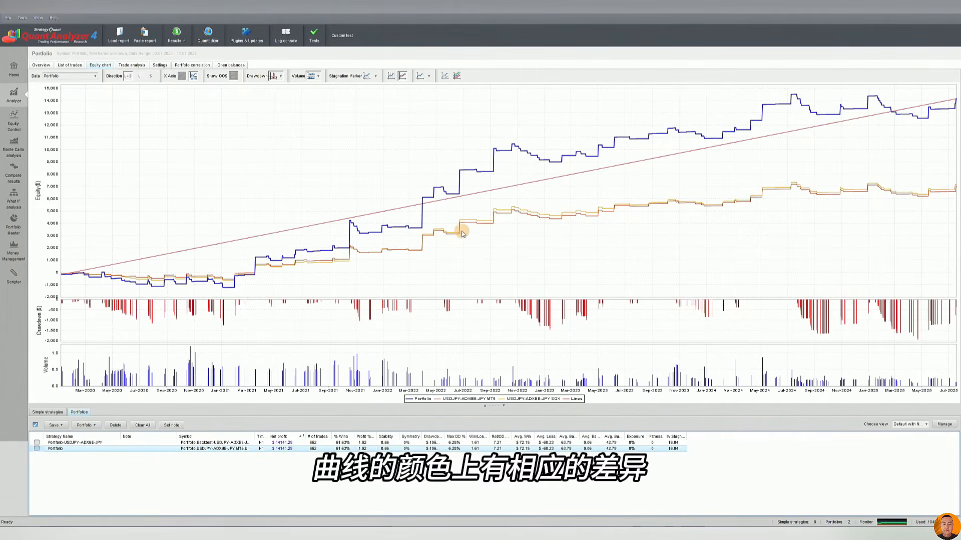
click(393, 443)
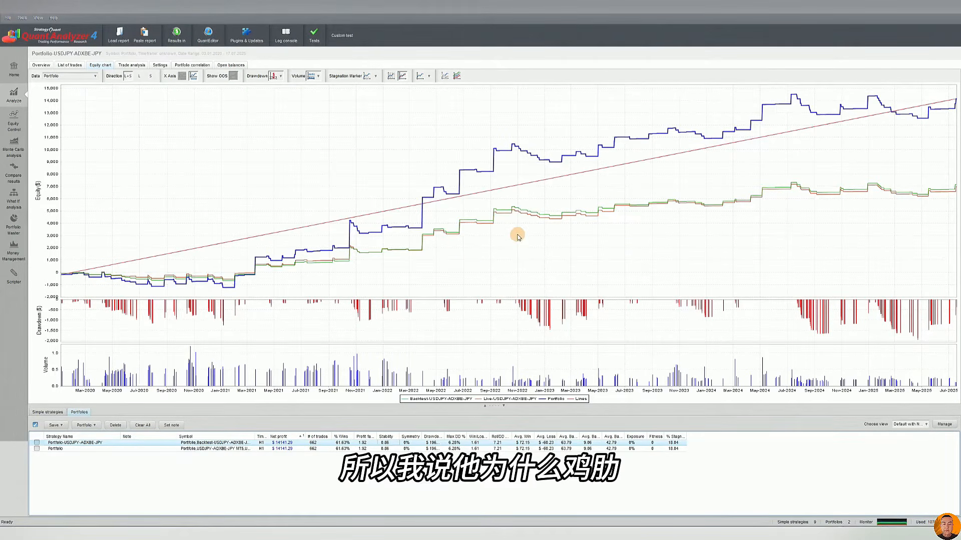
click(230, 449)
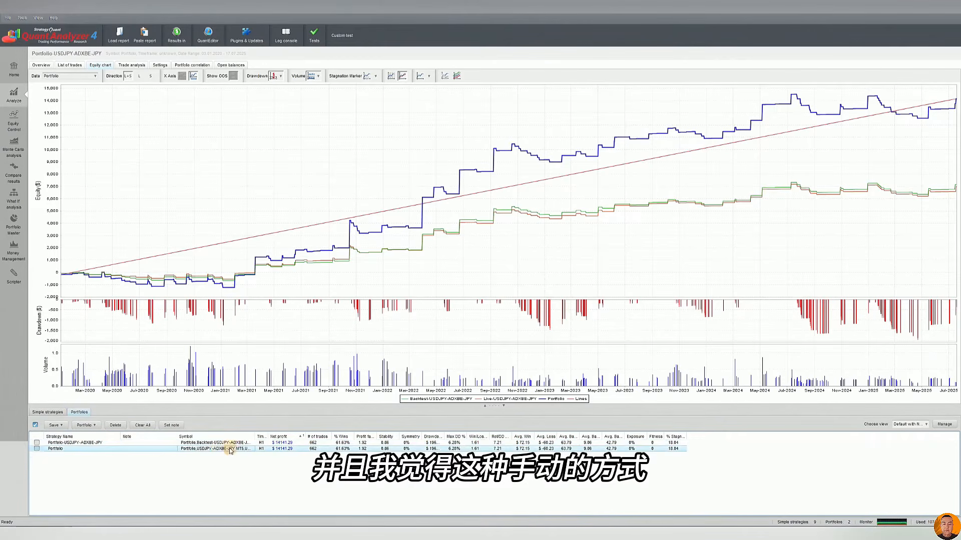
click(53, 412)
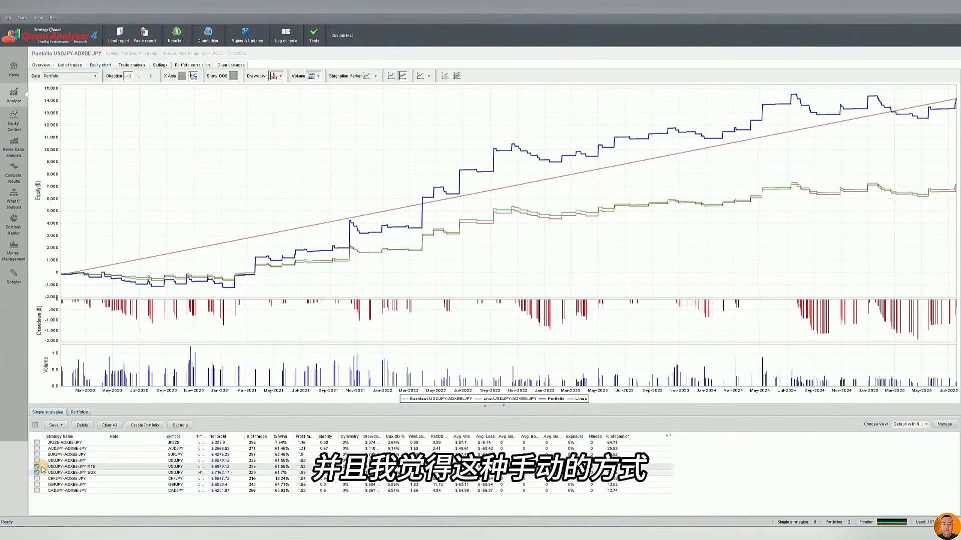
click(79, 412)
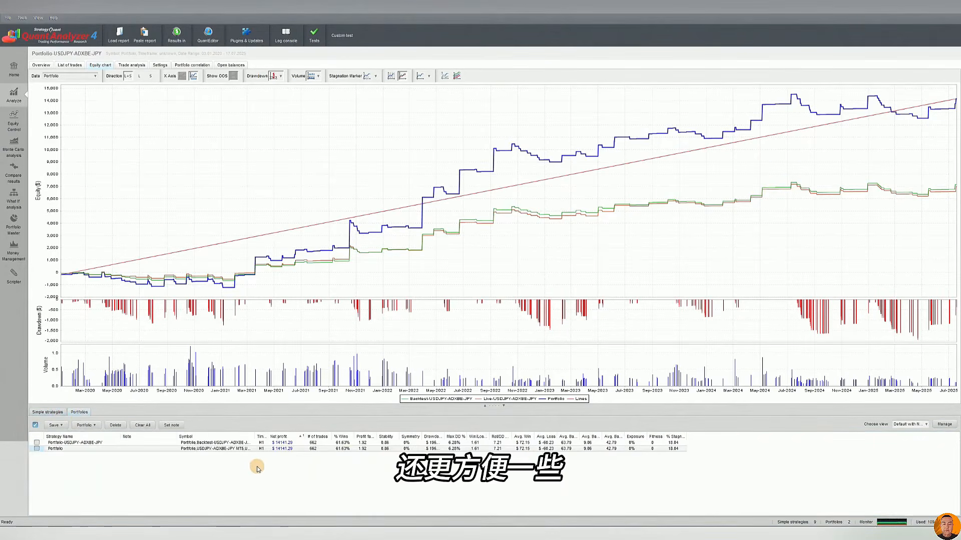
Look at the What If analysis filters and scenario options for the USDJPY-ADXBE-JPY portfolio
click(20, 180)
click(18, 201)
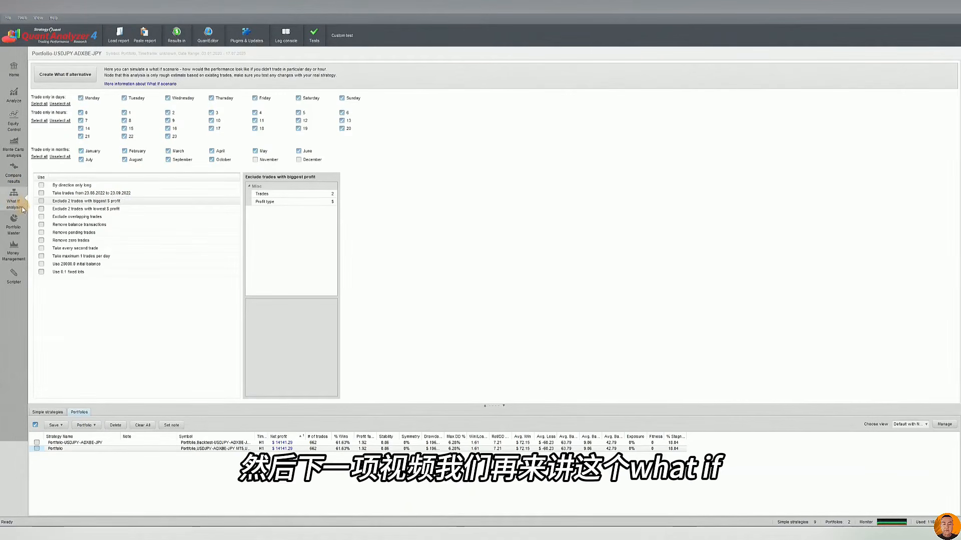
click(14, 225)
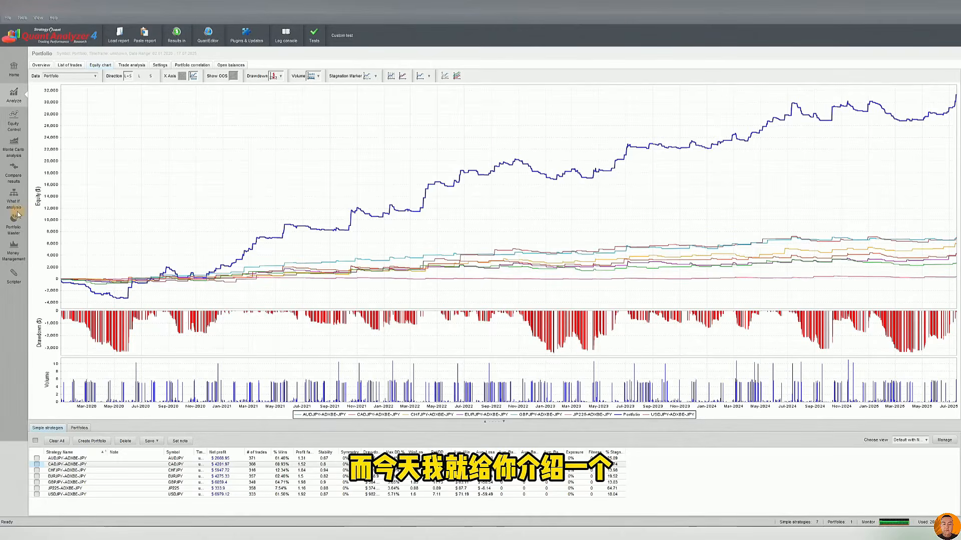
Examine the What If parameters of the Drawdown Breaker, Equity MA Trading MM and Consecutive Loser Timeout scenarios
click(14, 197)
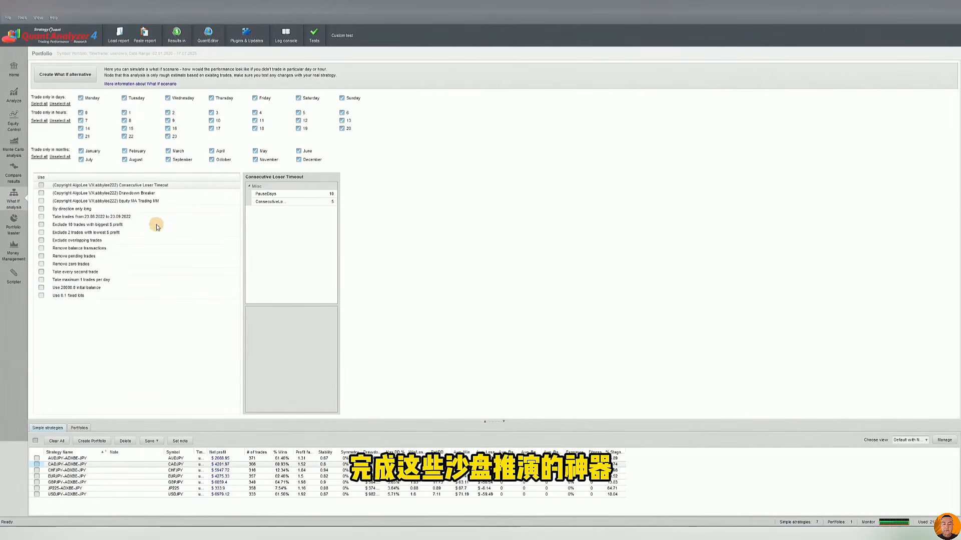
click(133, 193)
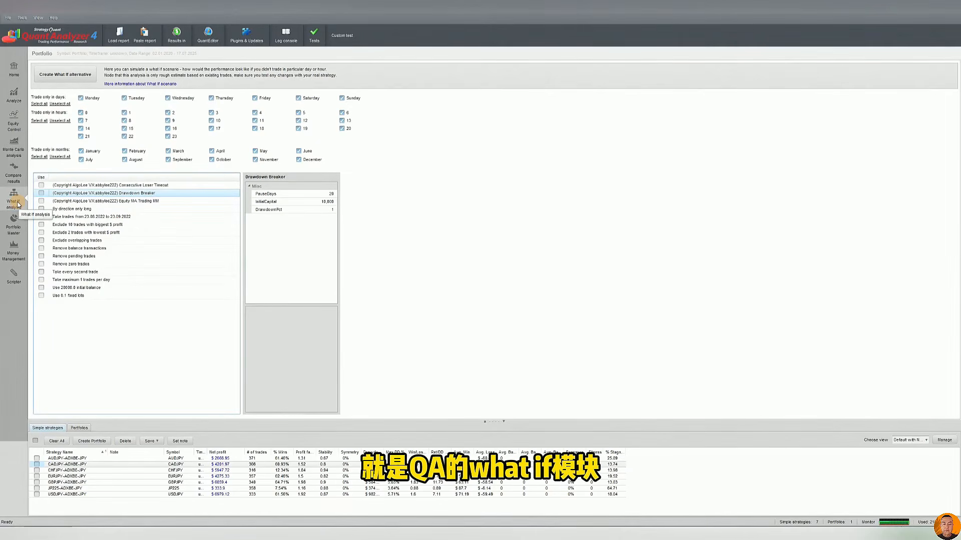
click(136, 201)
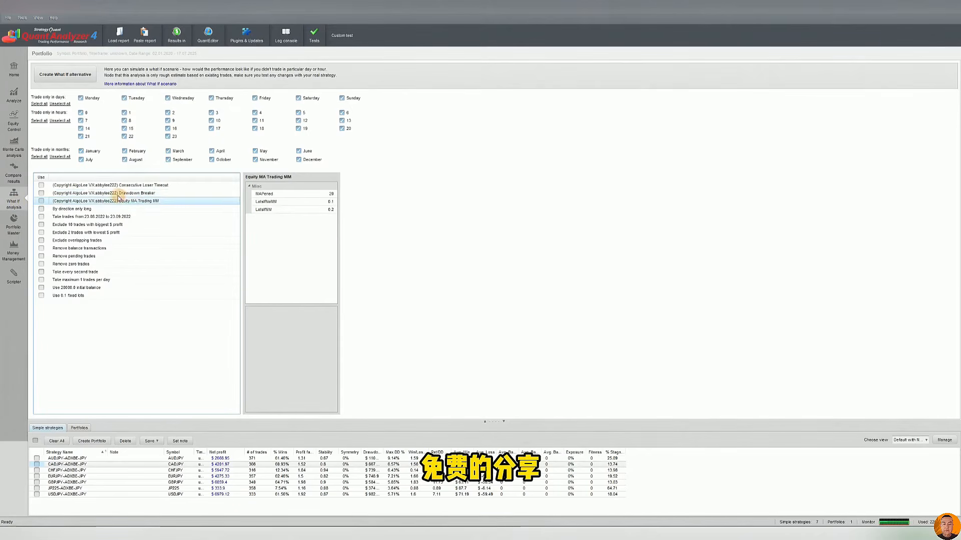
click(120, 186)
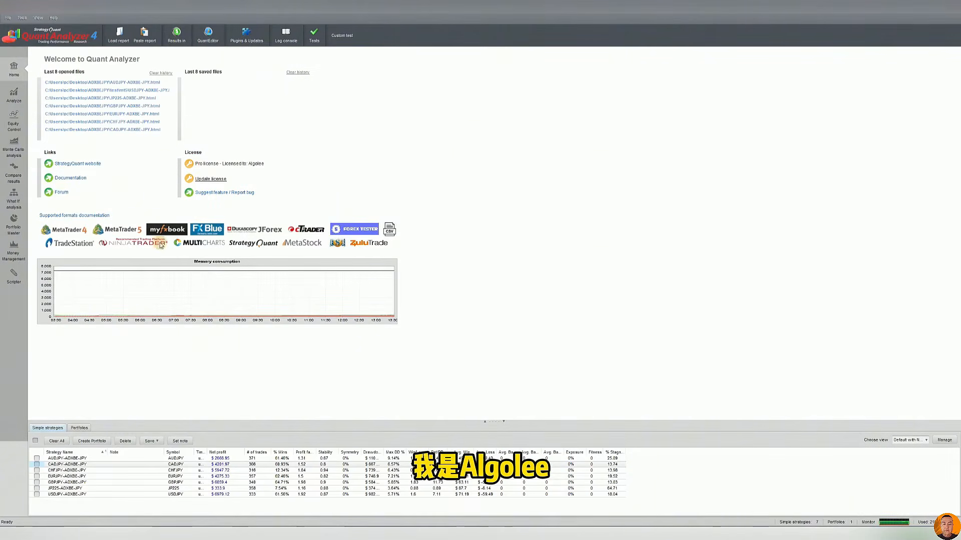
Look through the Analyze, Equity Control, Monte Carlo analysis and Compare results modules
click(13, 95)
click(13, 125)
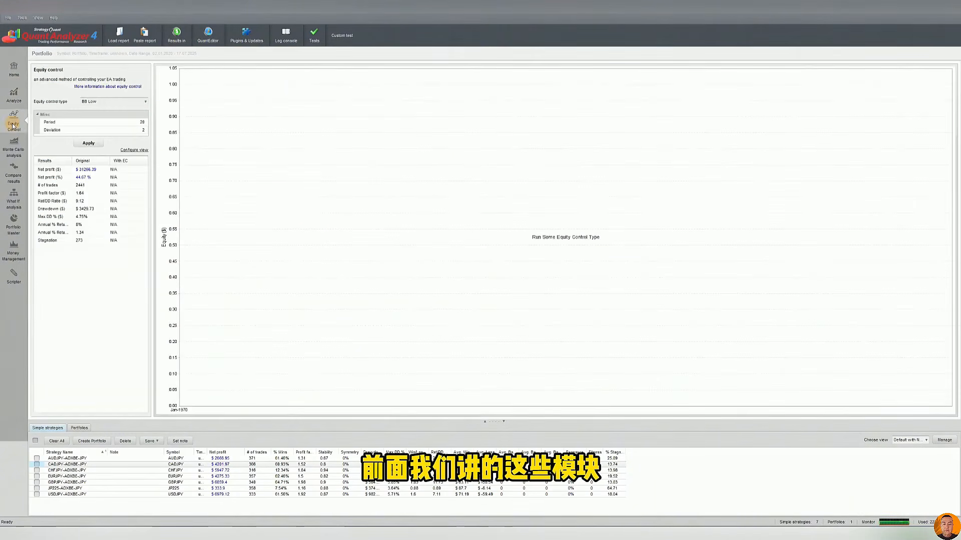
click(16, 143)
click(16, 173)
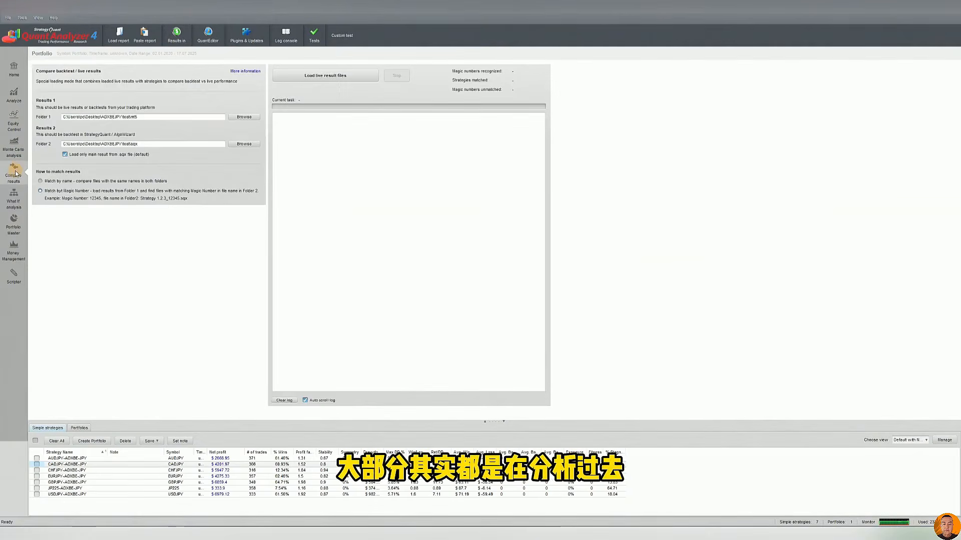
Try enabling the Consecutive Loser Timeout and Drawdown Breaker scenarios in the What If analysis, leaving all scenarios cleared
click(18, 207)
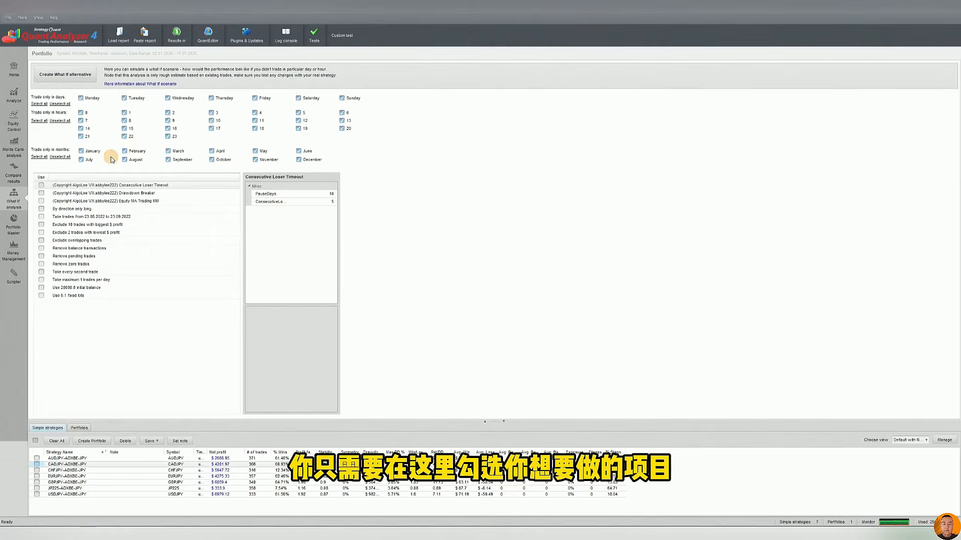
click(42, 185)
click(42, 194)
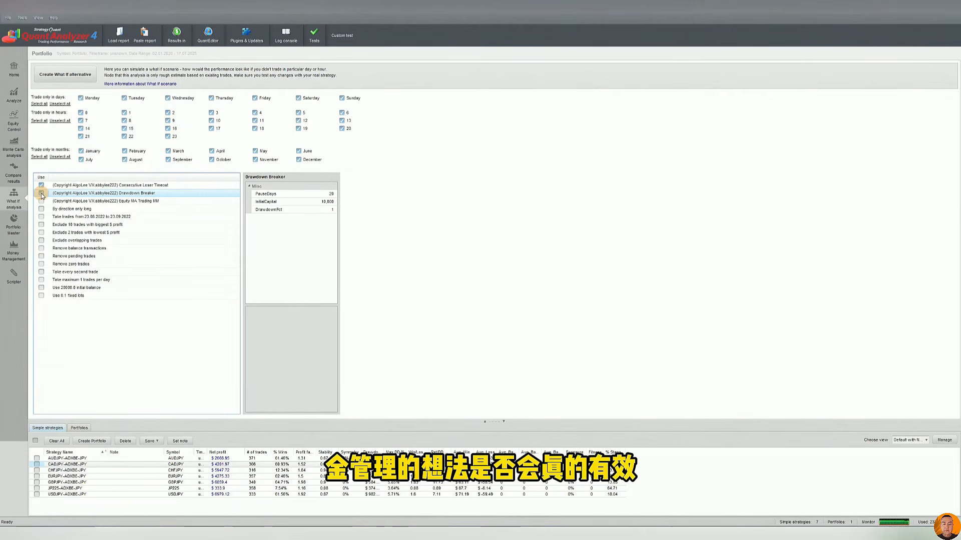
click(42, 185)
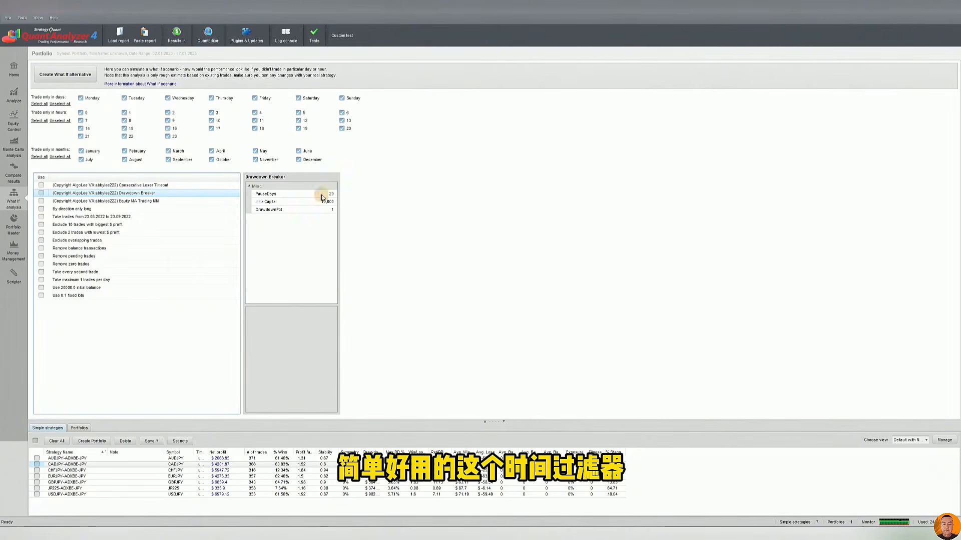
Examine the trade analysis of the AUDJPY-ADXBE-JPY strategy for wins and losses by weekday and hour
click(184, 459)
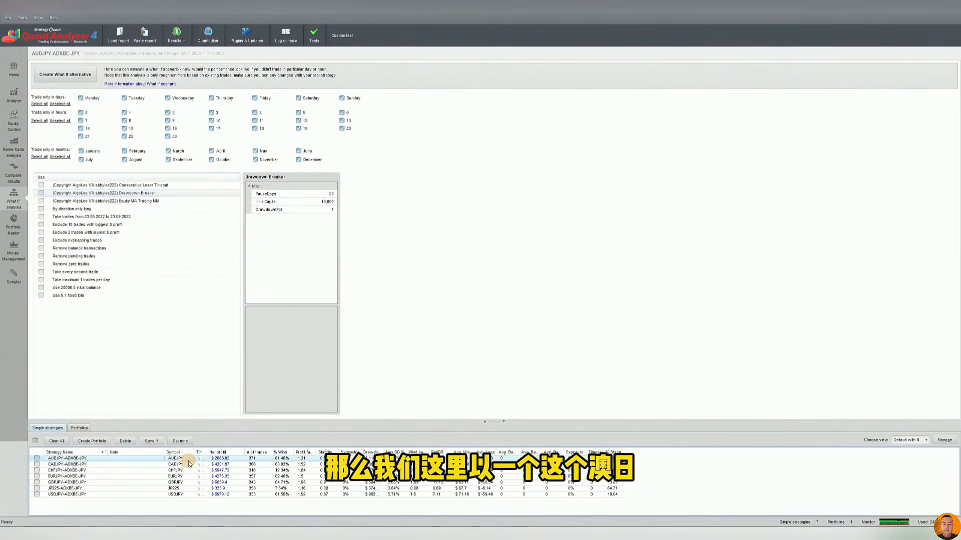
click(14, 95)
click(132, 65)
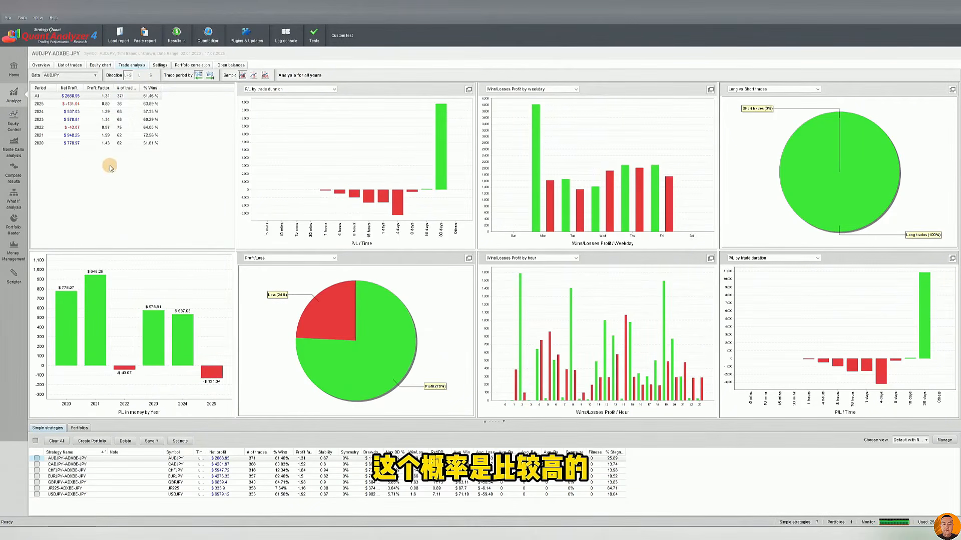
Create a What If alternative of AUDJPY-ADXBE-JPY that excludes Wednesday and the trading hours 21, 22, 23, 0 and 1
click(14, 203)
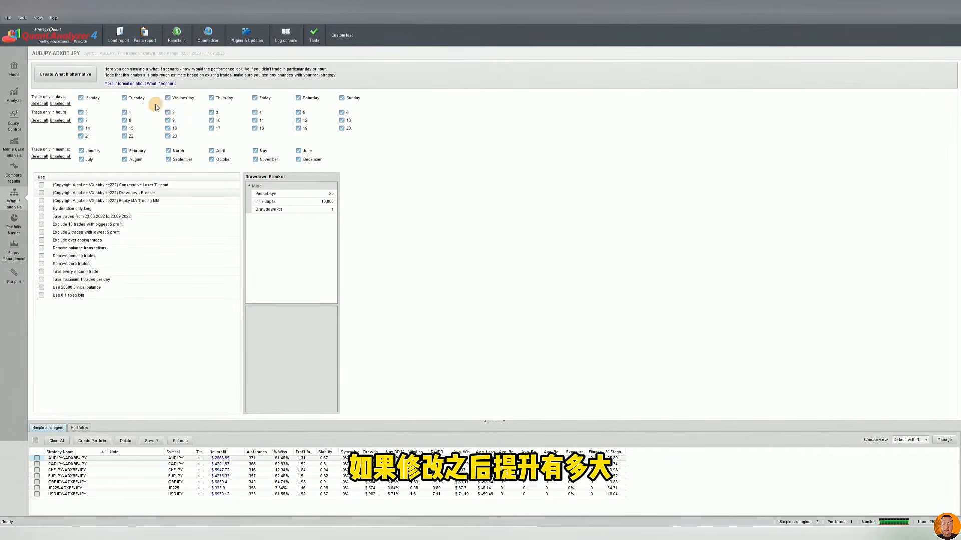
click(183, 99)
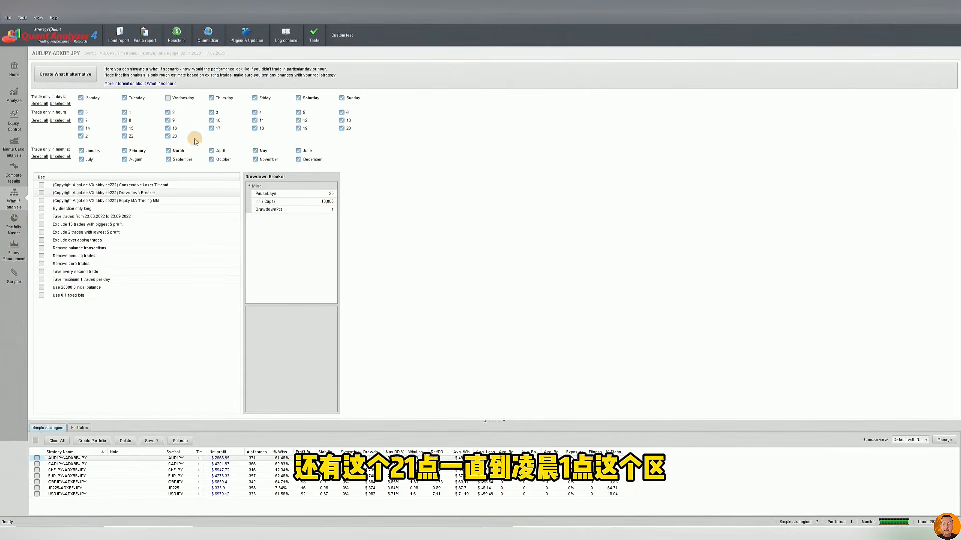
click(80, 136)
click(124, 136)
click(168, 136)
click(125, 113)
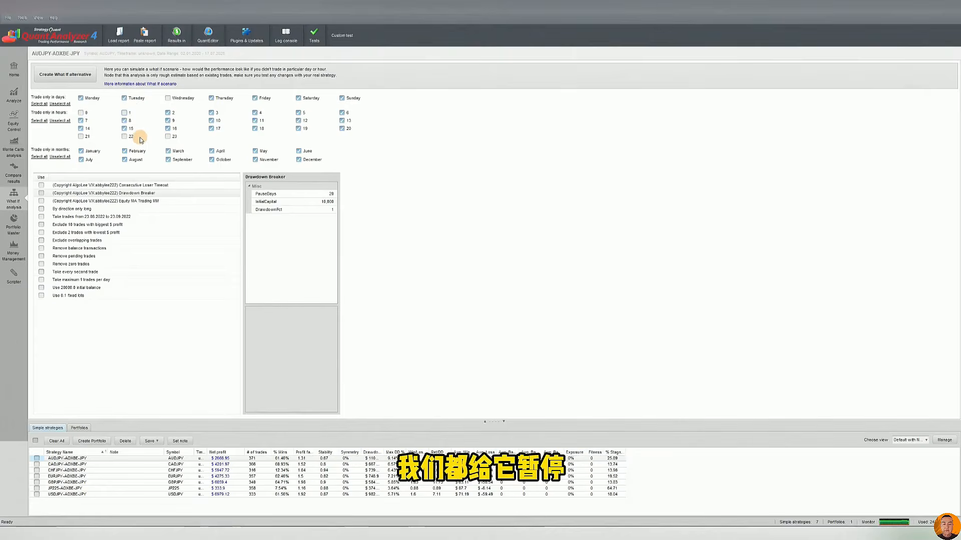
click(65, 75)
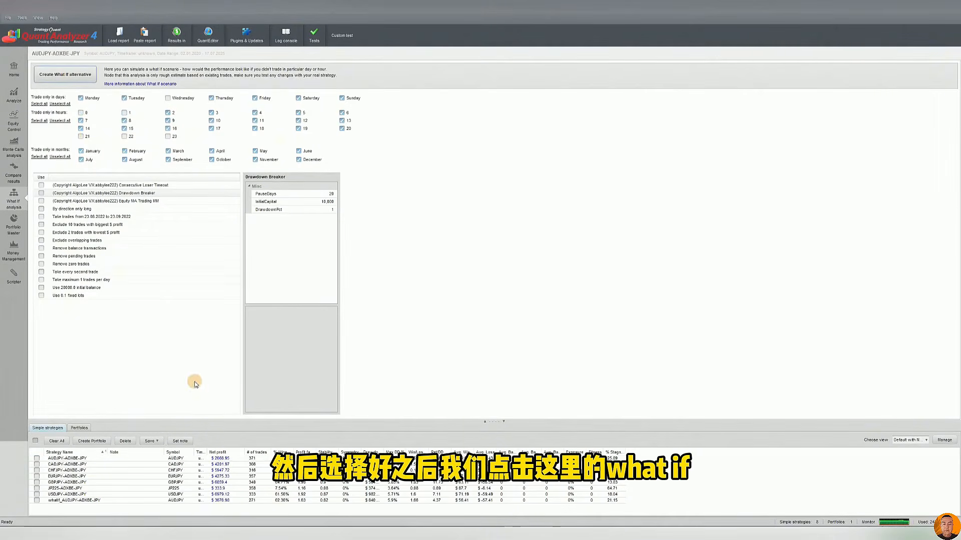
Review the scenario settings and trade analysis of the AUDJPY-ADXBE-JPY What If result
click(181, 502)
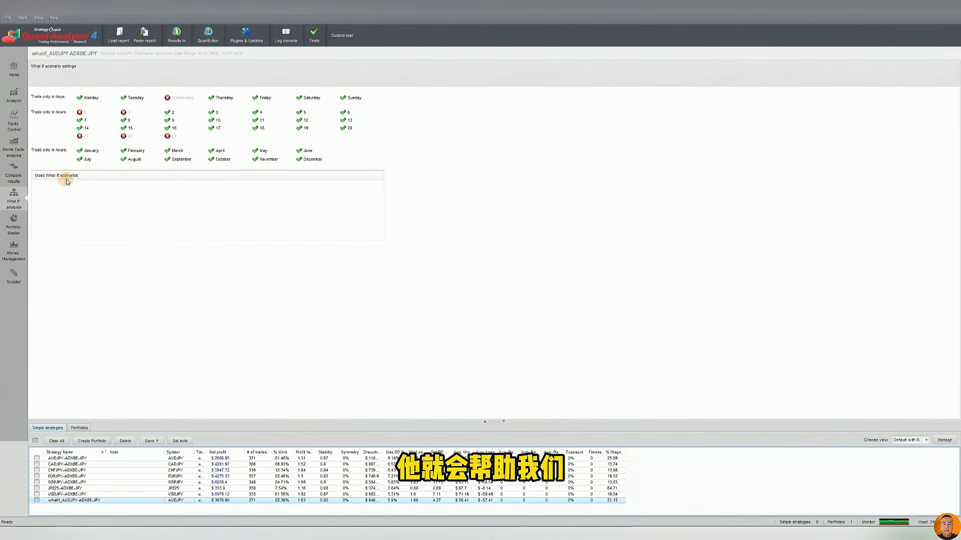
click(15, 116)
click(13, 95)
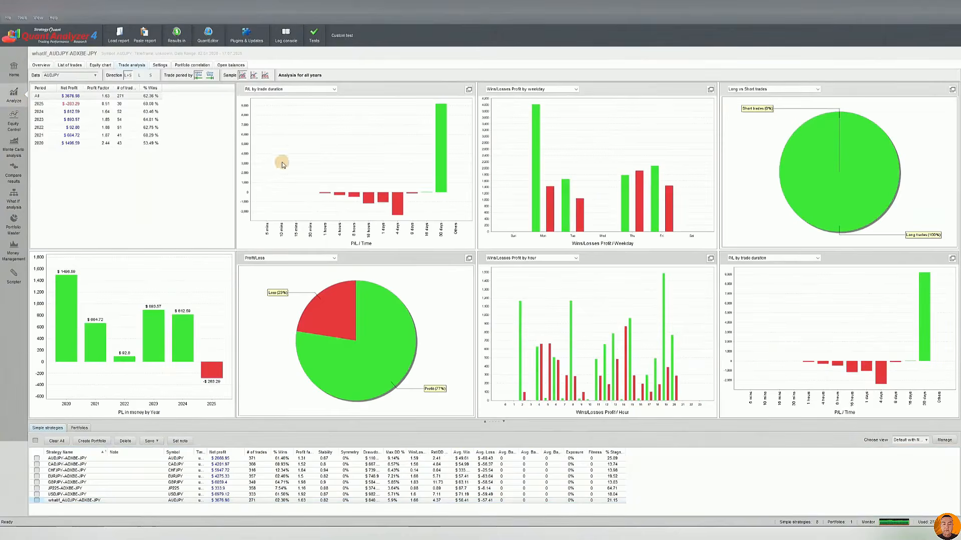
Compare the equity chart of the AUDJPY-ADXBE-JPY What If result with that of the original strategy
click(100, 65)
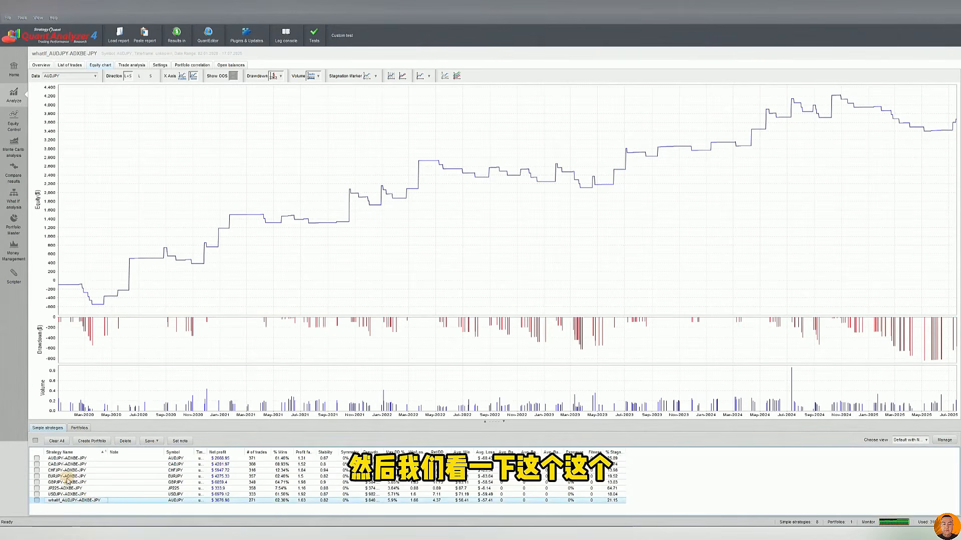
click(66, 461)
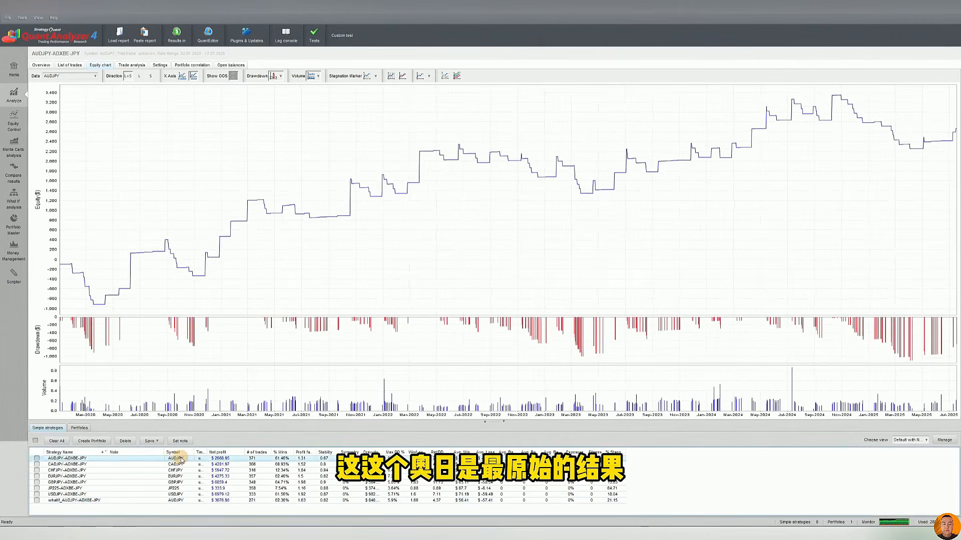
click(179, 501)
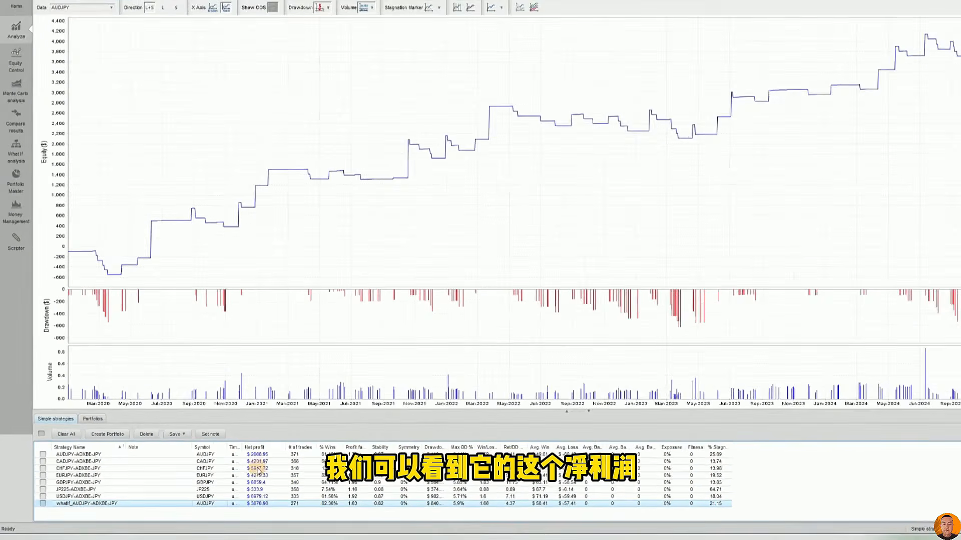
Compare the win rate, profit factor, maximum drawdown percentage and Ret/DD ratio of the original AUDJPY-ADXBE-JPY and its What If result
click(354, 452)
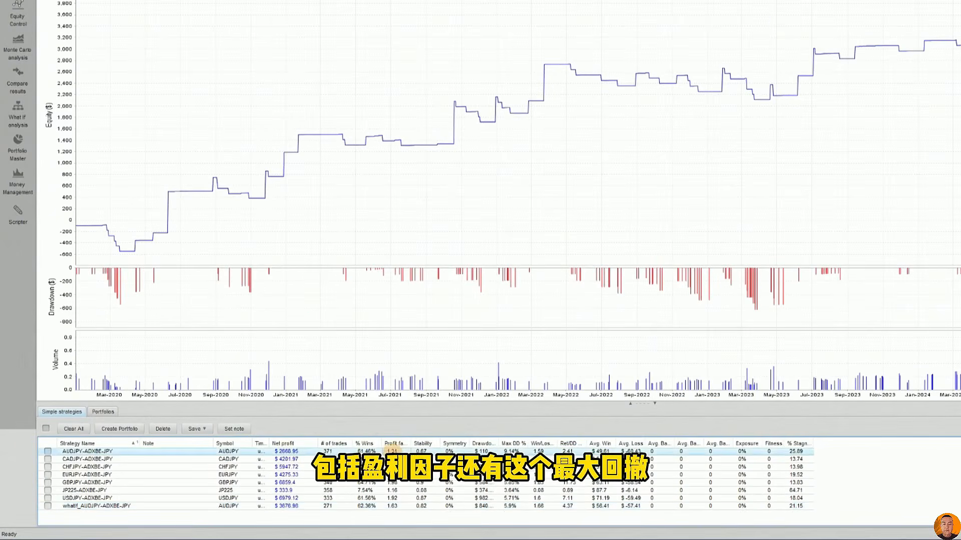
click(393, 507)
click(518, 452)
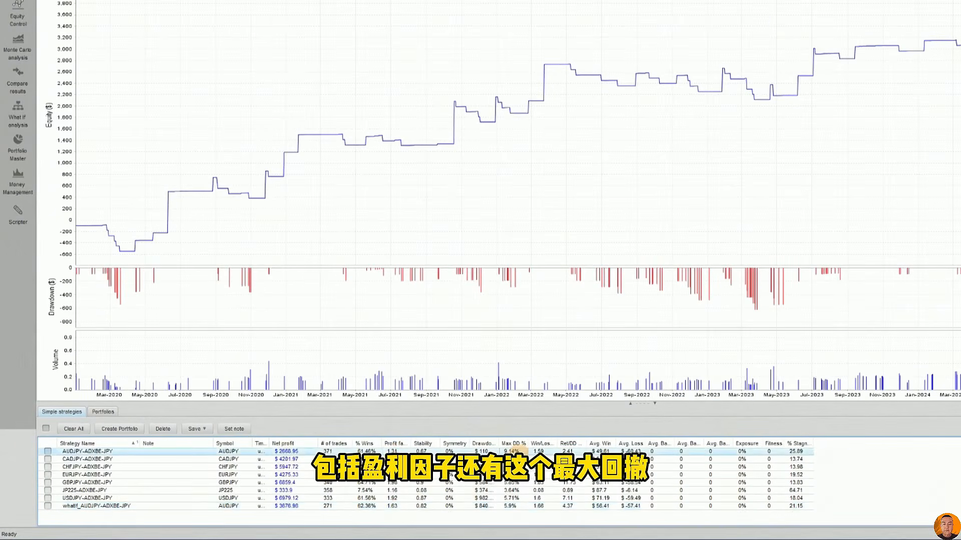
click(518, 507)
click(575, 453)
click(570, 506)
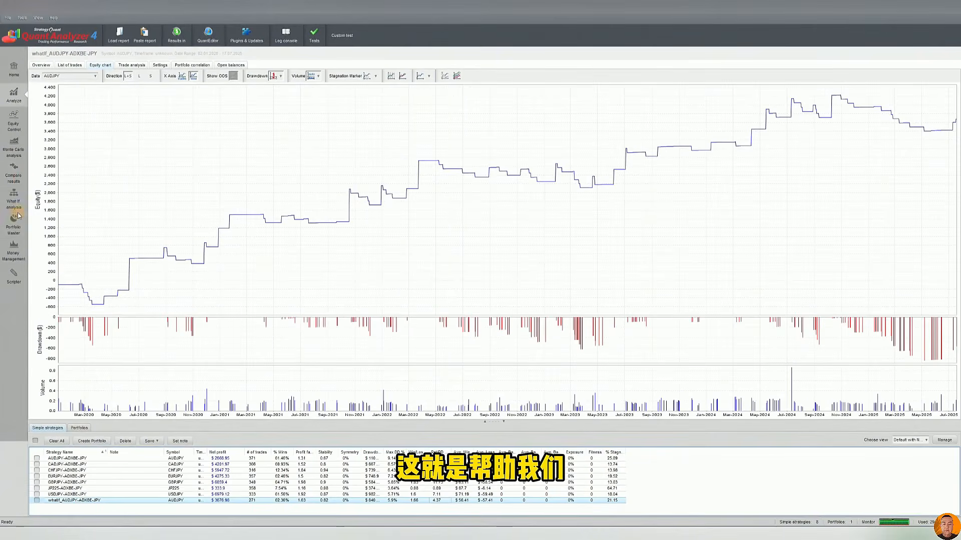
Re-enable all trading days and hours in the What If analysis of AUDJPY-ADXBE-JPY and delete its existing What If result
click(17, 111)
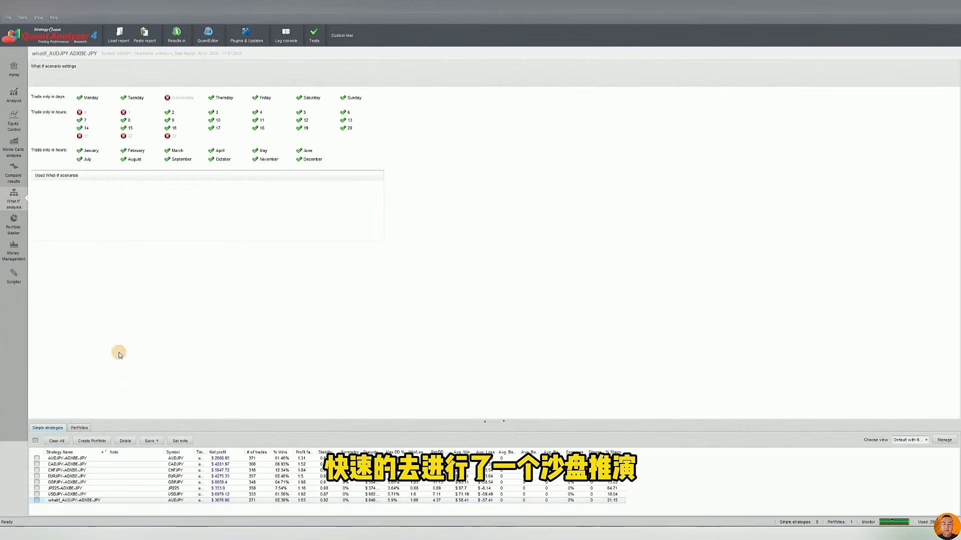
click(207, 459)
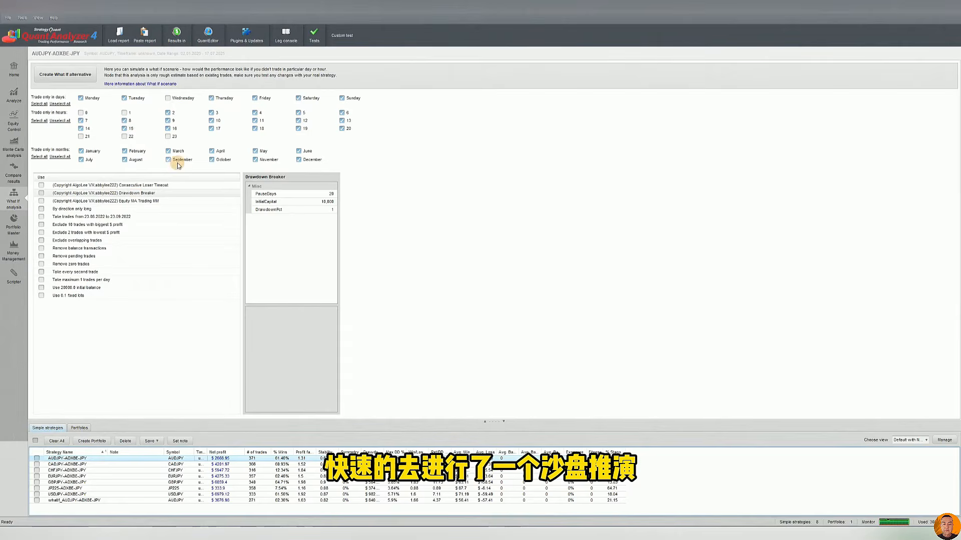
click(39, 121)
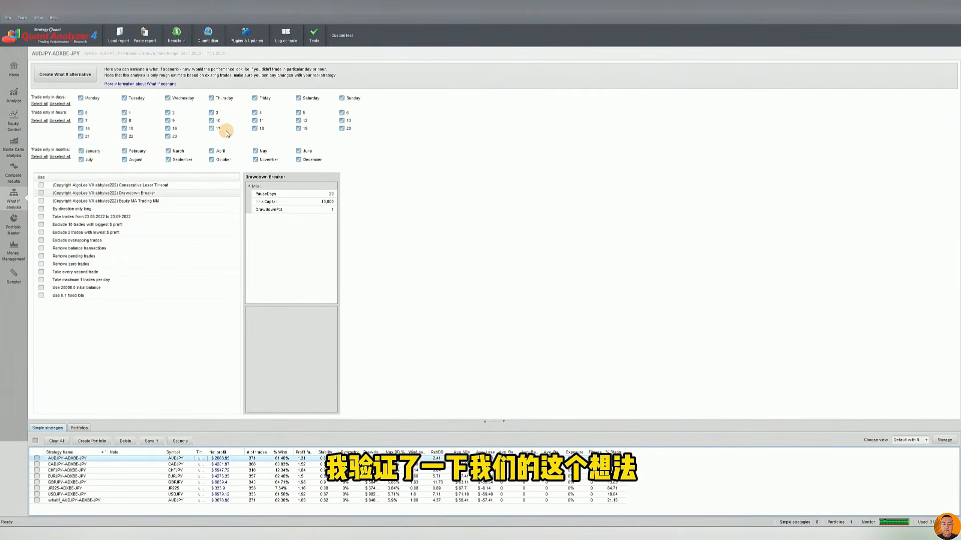
click(37, 501)
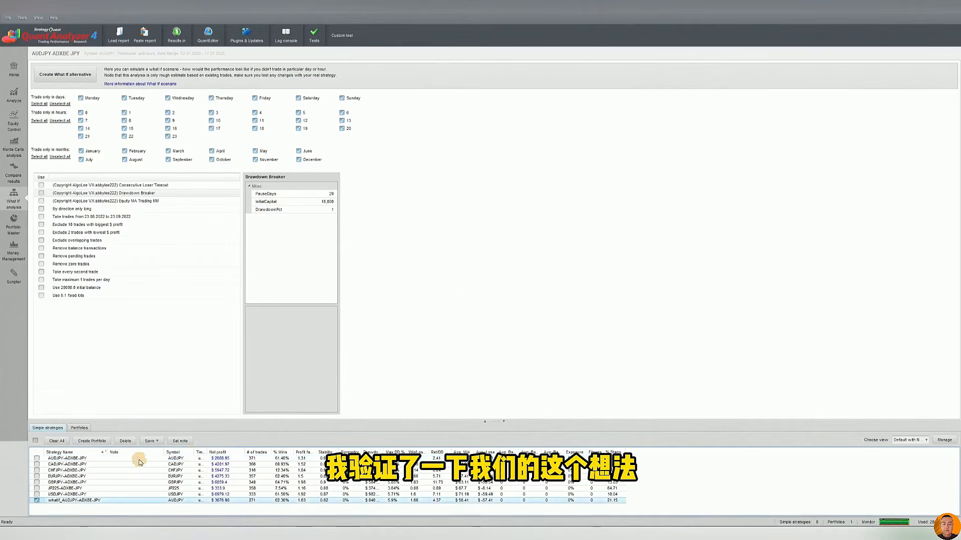
click(125, 441)
click(466, 281)
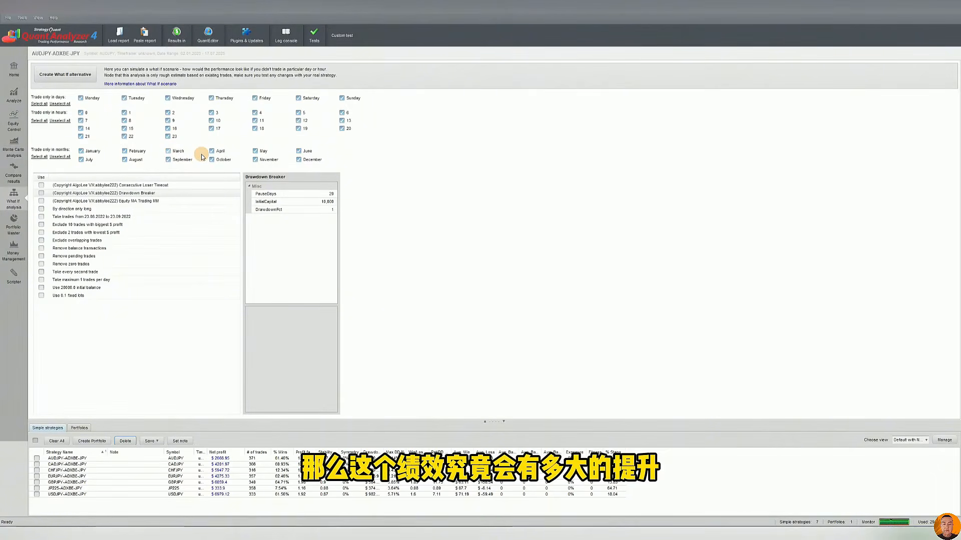
Review the parameters of the custom Consecutive Loser Timeout, Drawdown Breaker and Equity MA Trading MM scenarios
click(128, 187)
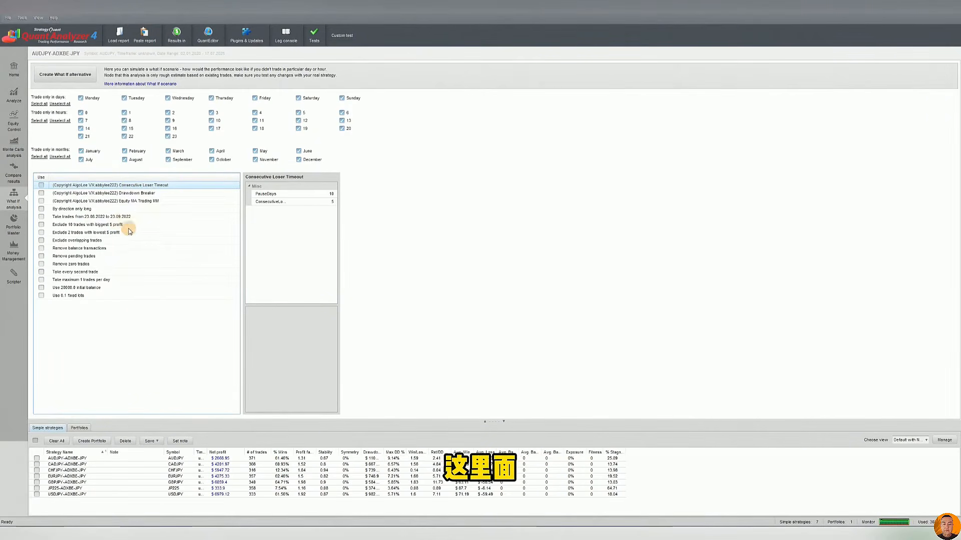
click(101, 193)
click(120, 202)
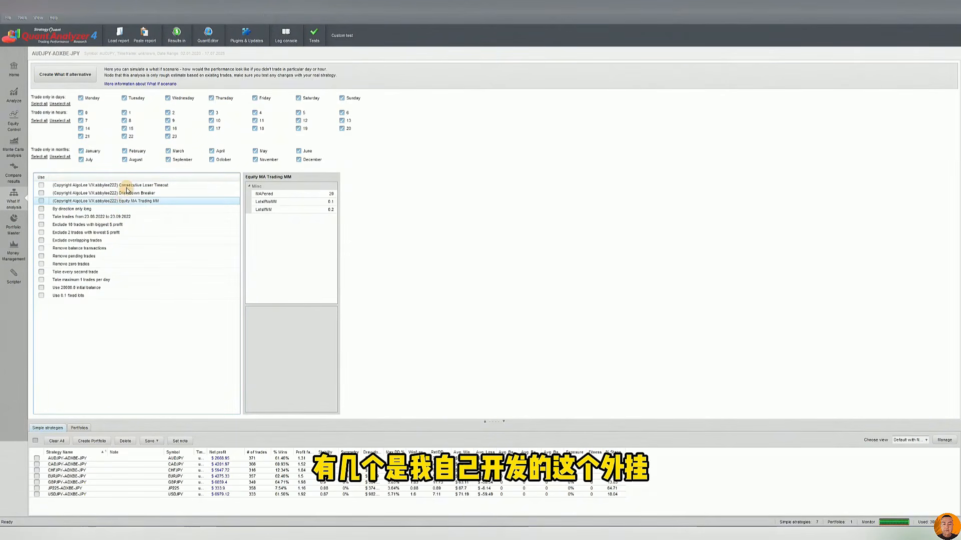
click(126, 186)
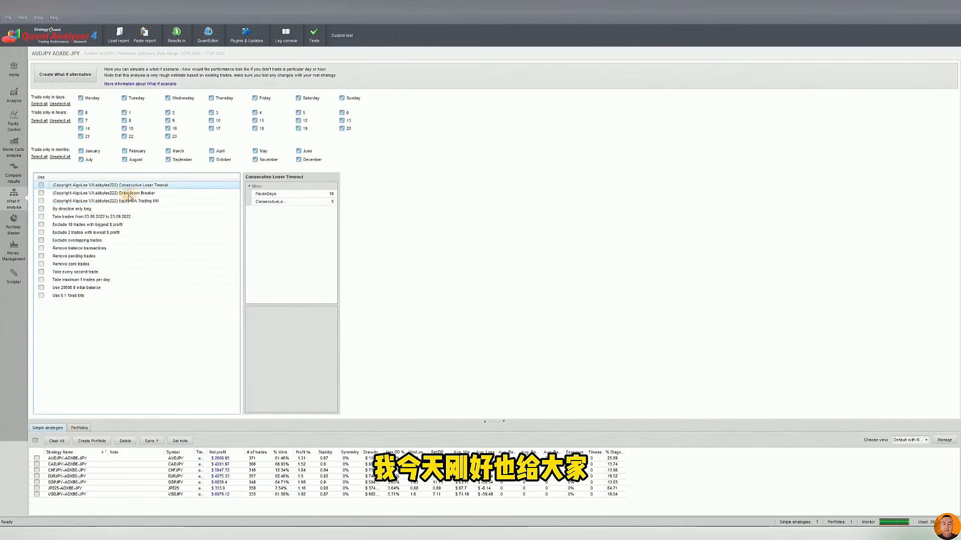
click(124, 202)
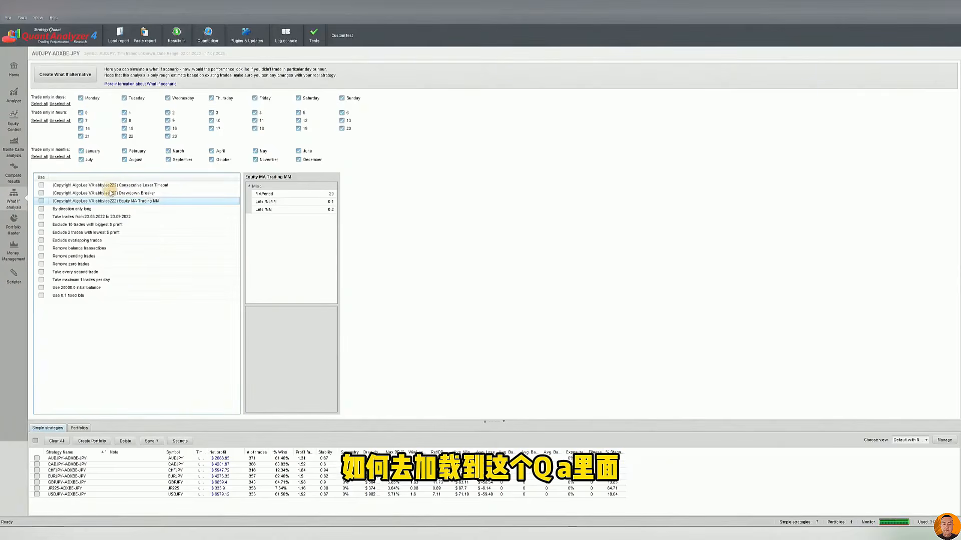
click(132, 186)
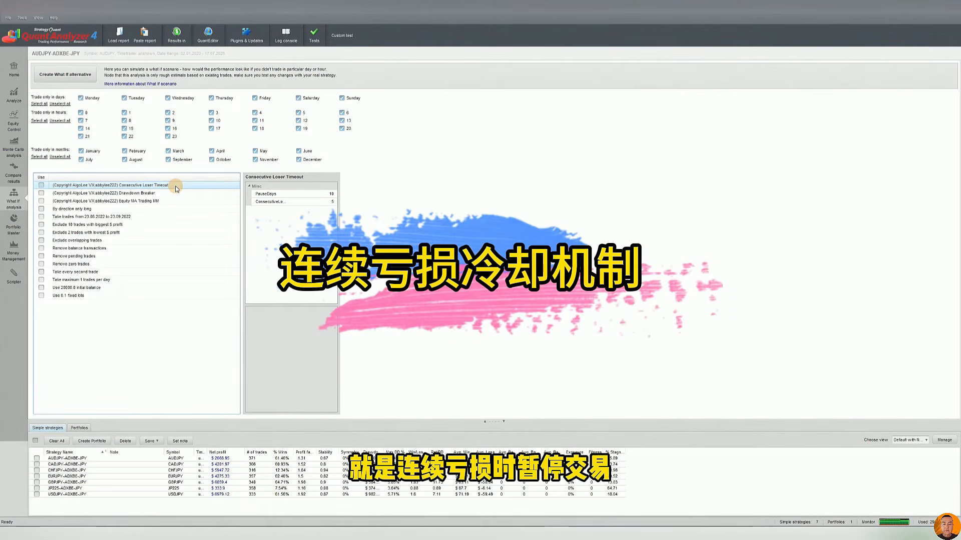
click(324, 202)
View the equity chart of JP225-ADXBE-JPY and create its What If alternative using the Consecutive Loser Timeout scenario
double_click(156, 488)
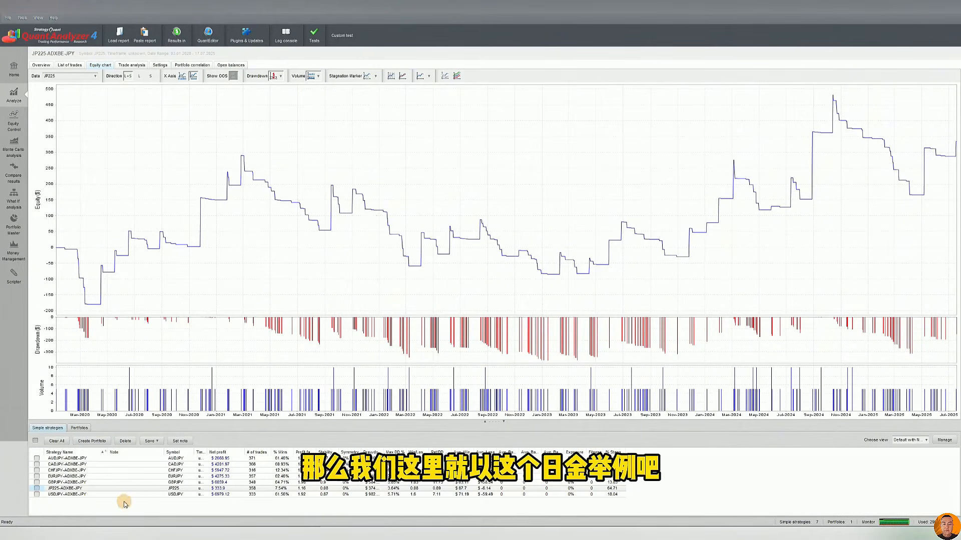
click(196, 490)
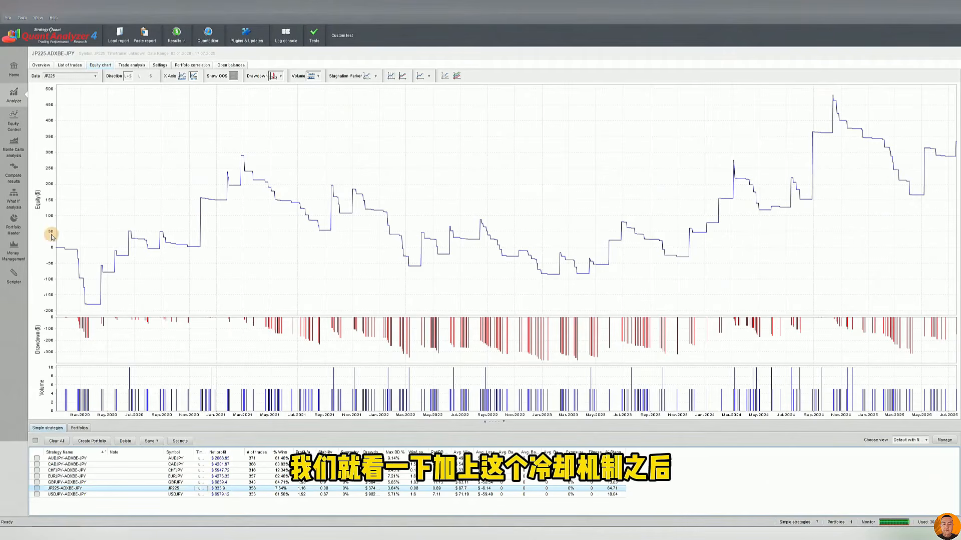
click(13, 199)
click(307, 202)
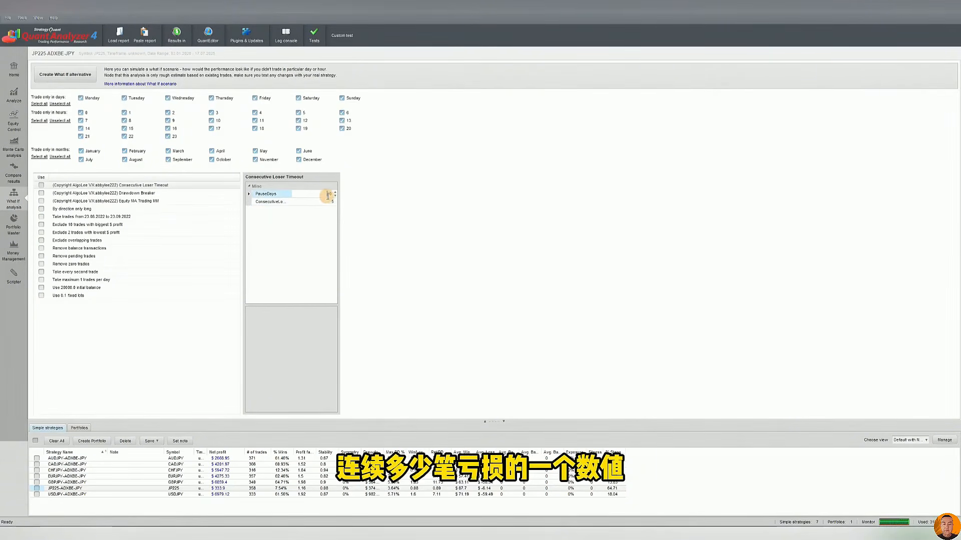
click(326, 194)
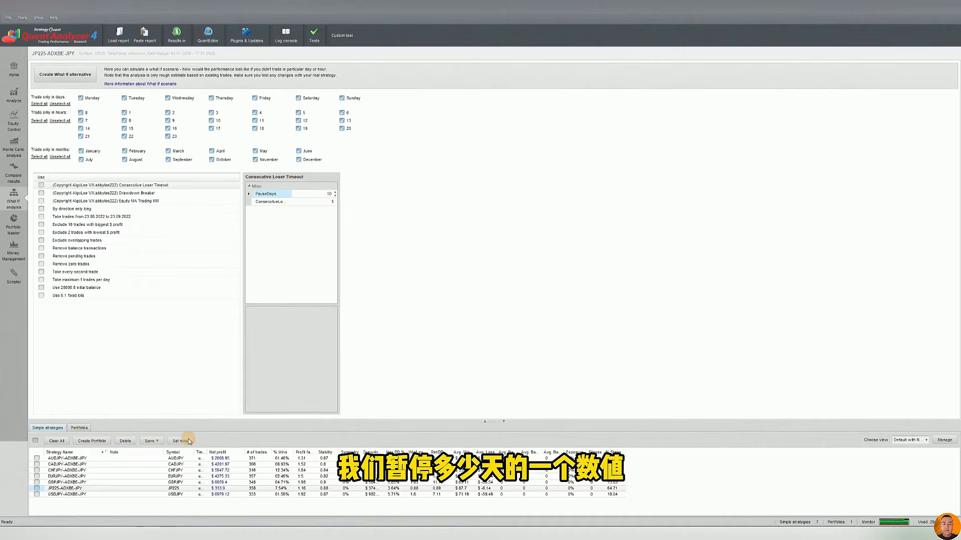
click(108, 185)
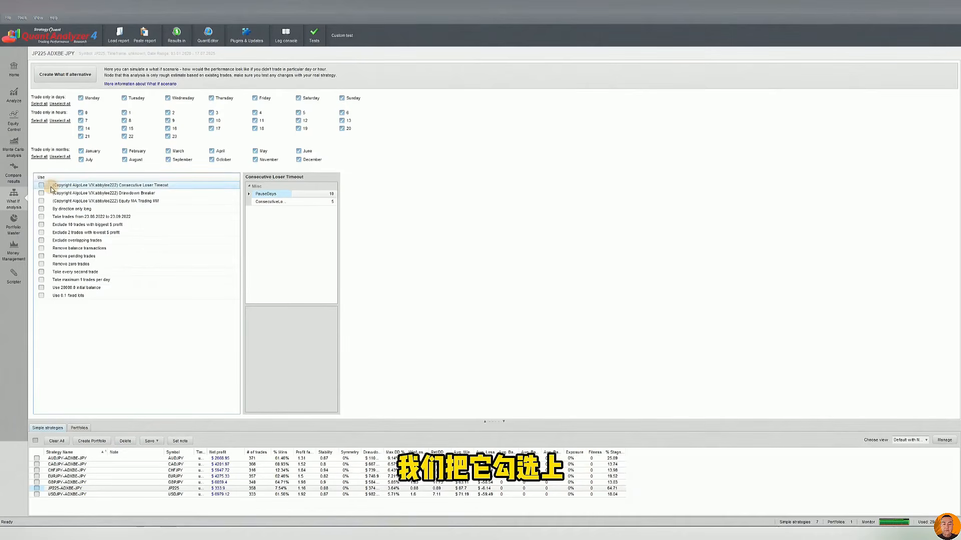
click(190, 488)
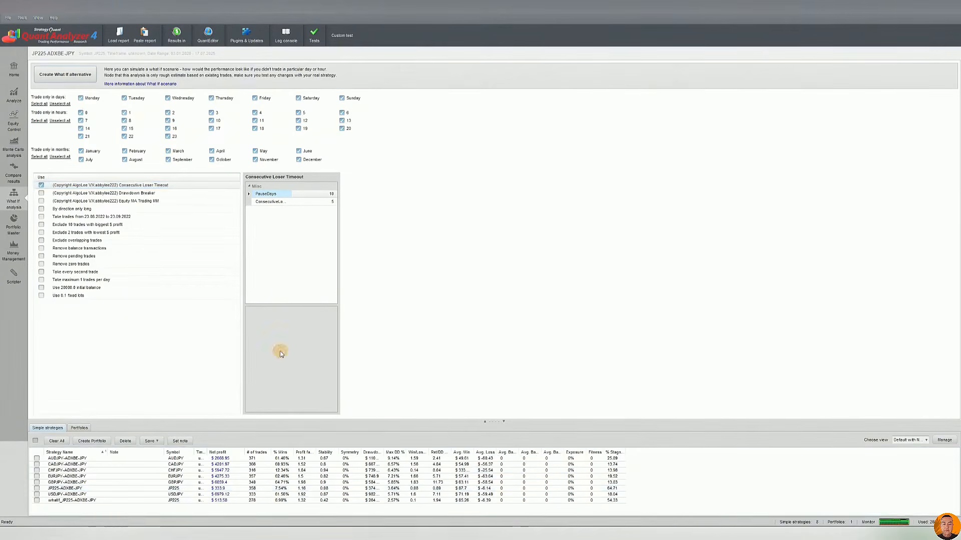
Compare the equity chart of the JP225-ADXBE-JPY What If result with that of the original strategy
click(224, 499)
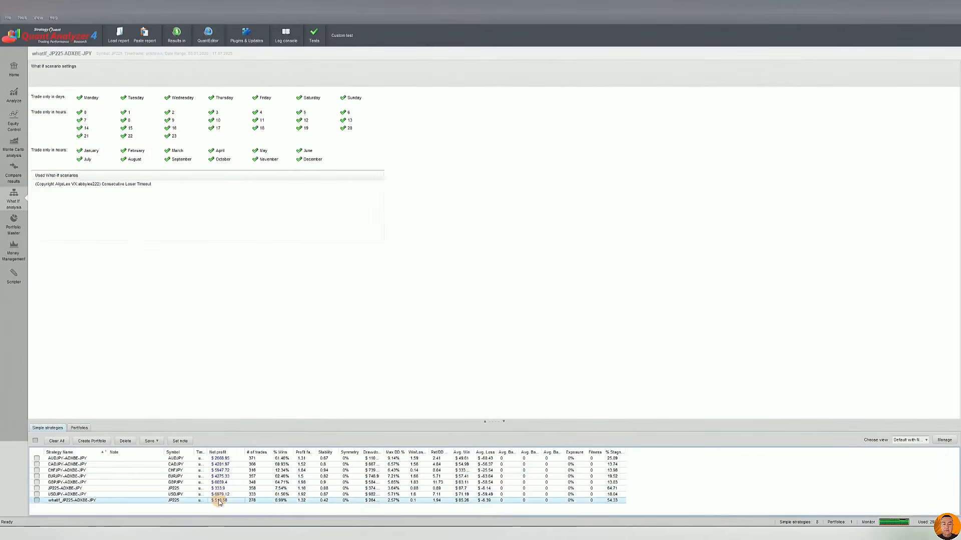
click(13, 95)
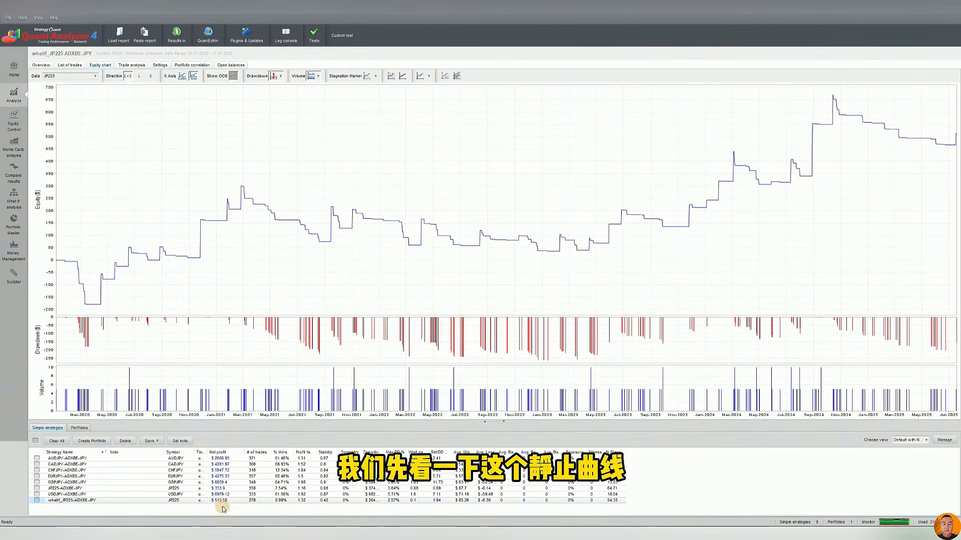
click(220, 488)
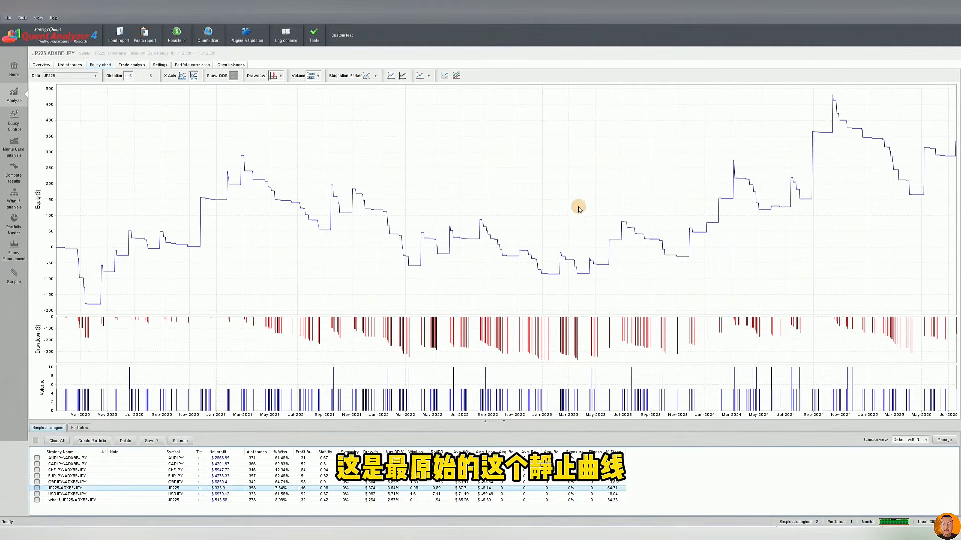
click(225, 500)
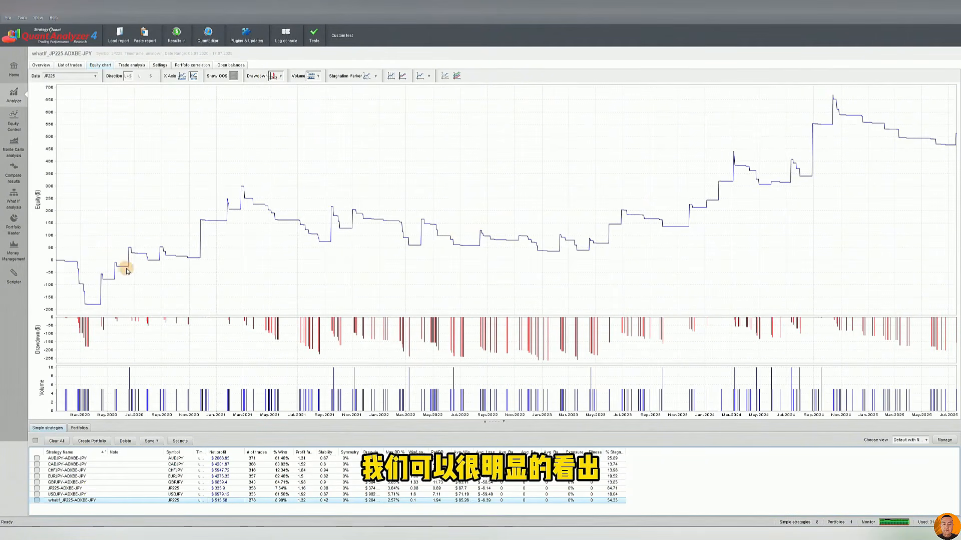
click(252, 488)
click(255, 500)
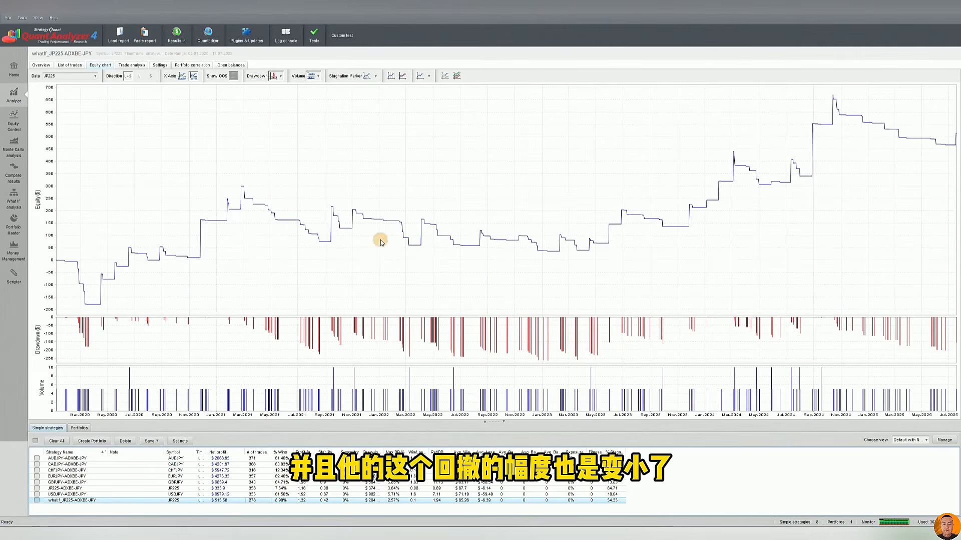
Compare the net profit and number of trades of the original JP225-ADXBE-JPY and its What If result
click(219, 489)
click(216, 500)
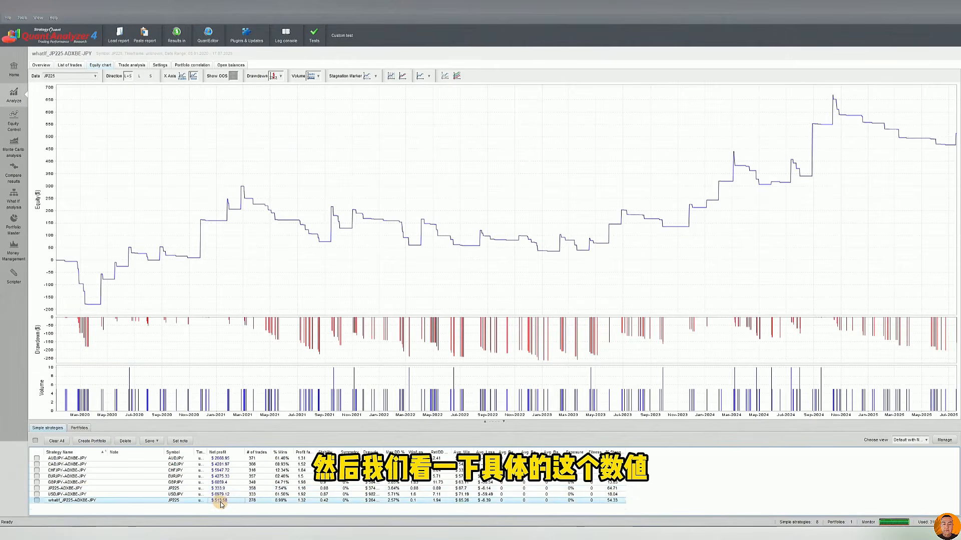
click(220, 488)
click(227, 501)
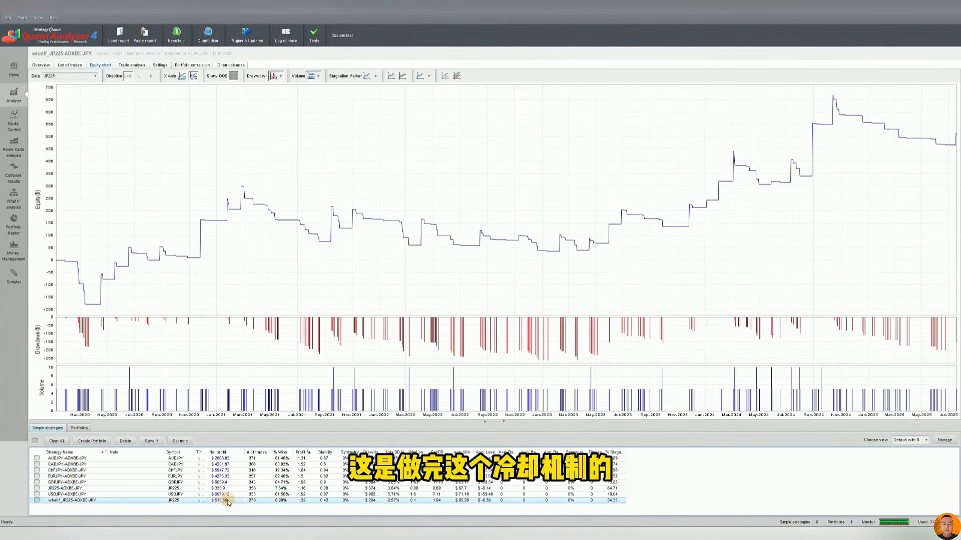
click(220, 489)
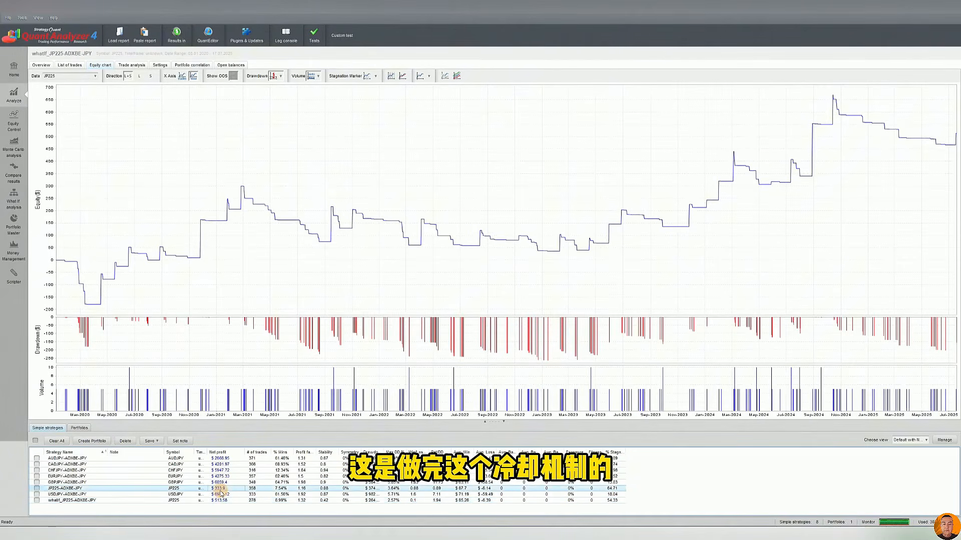
click(222, 500)
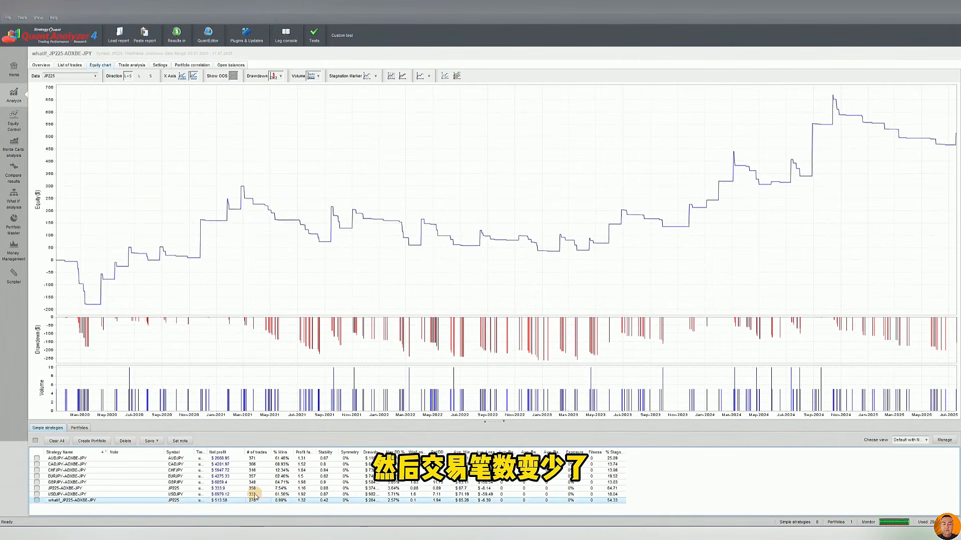
Compare the win rate, profit factor, maximum drawdown percentage and Ret/DD ratio of the original JP225-ADXBE-JPY and its What If result
click(284, 490)
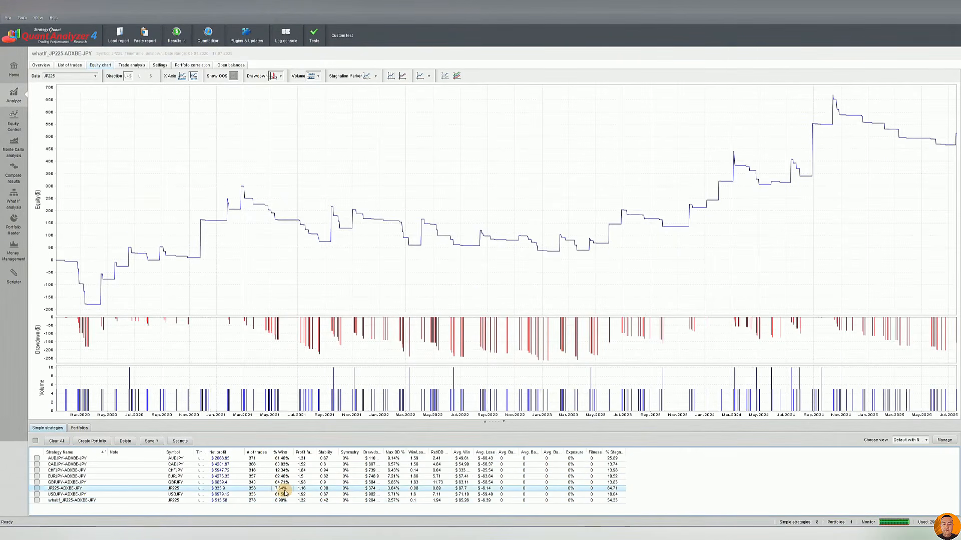
click(281, 500)
click(304, 489)
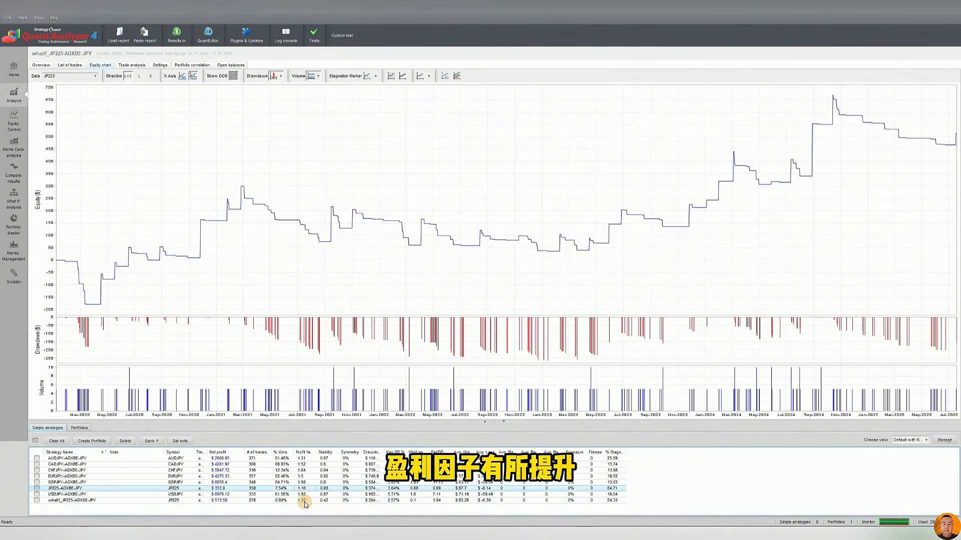
click(304, 500)
click(390, 489)
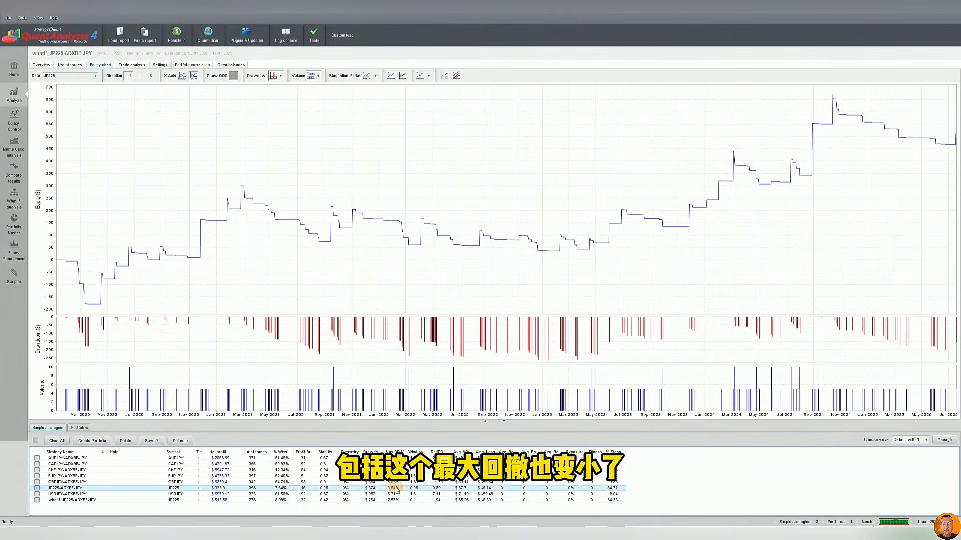
click(393, 500)
click(399, 489)
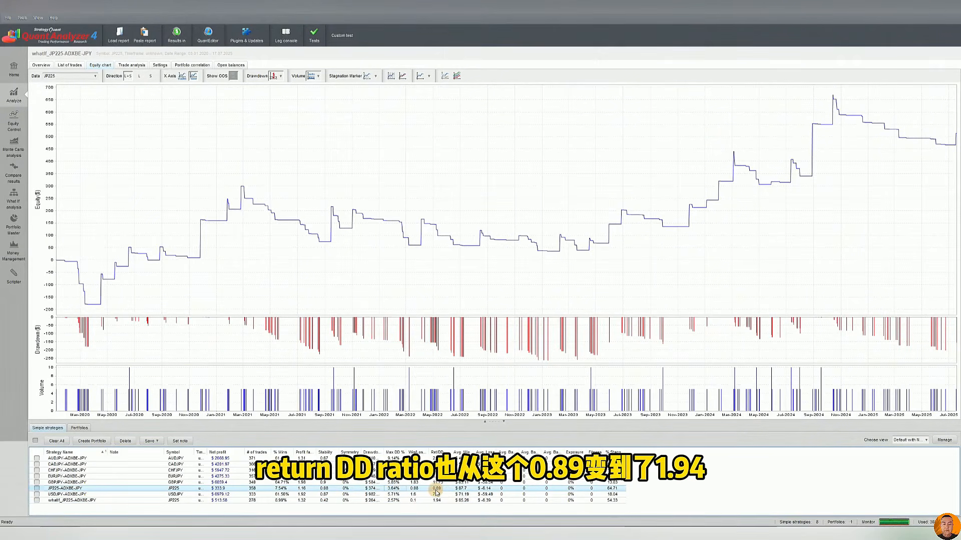
click(440, 501)
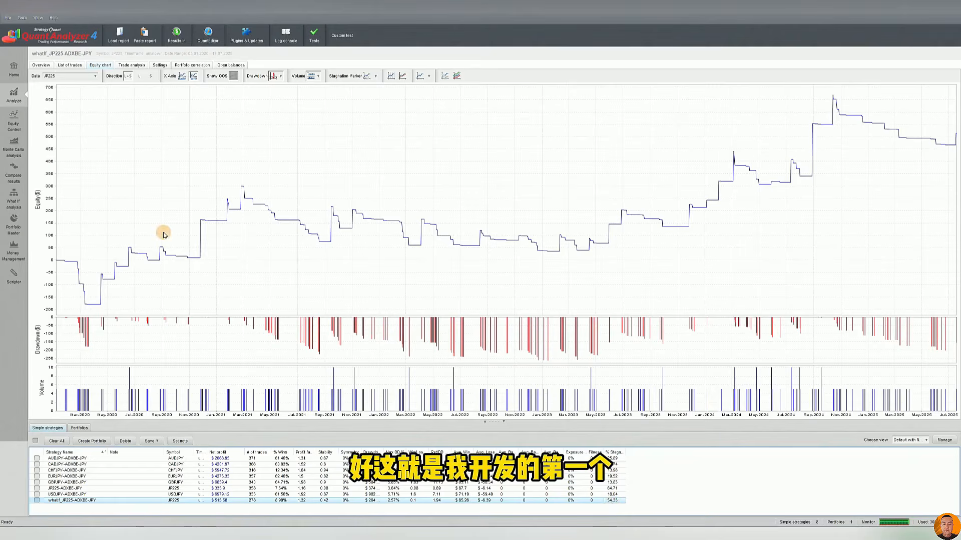
Turn off the Consecutive Loser Timeout scenario for JP225-ADXBE-JPY and delete the existing What If result of that strategy
click(14, 200)
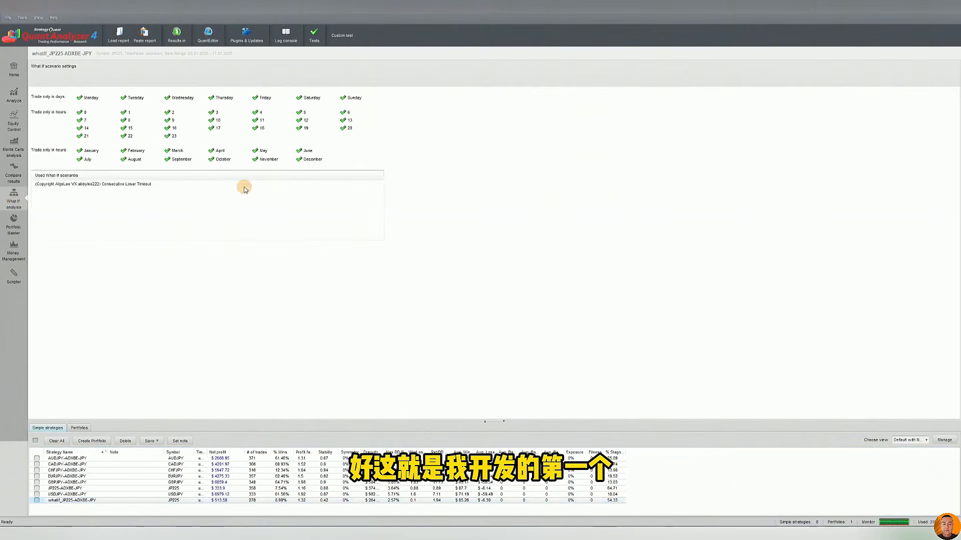
click(205, 489)
click(41, 185)
click(101, 193)
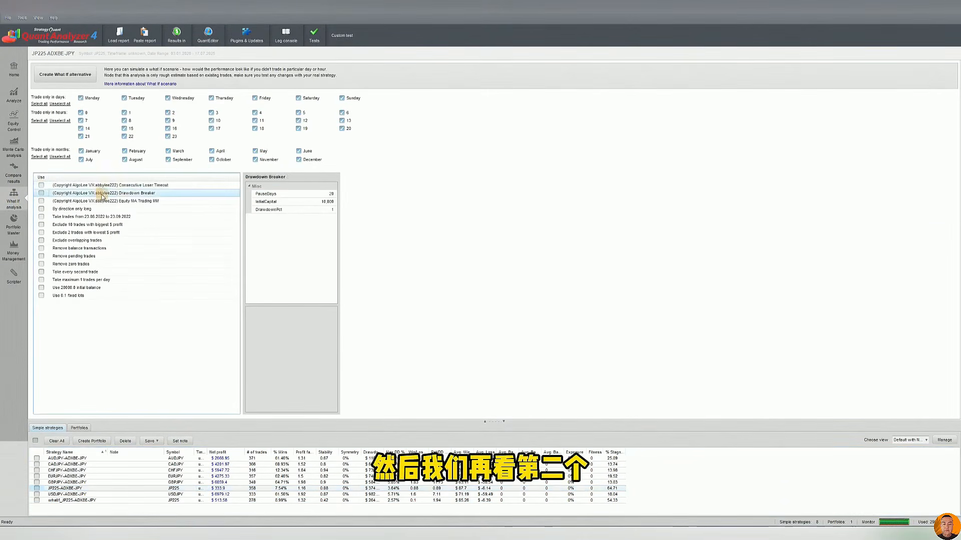
click(43, 502)
click(125, 440)
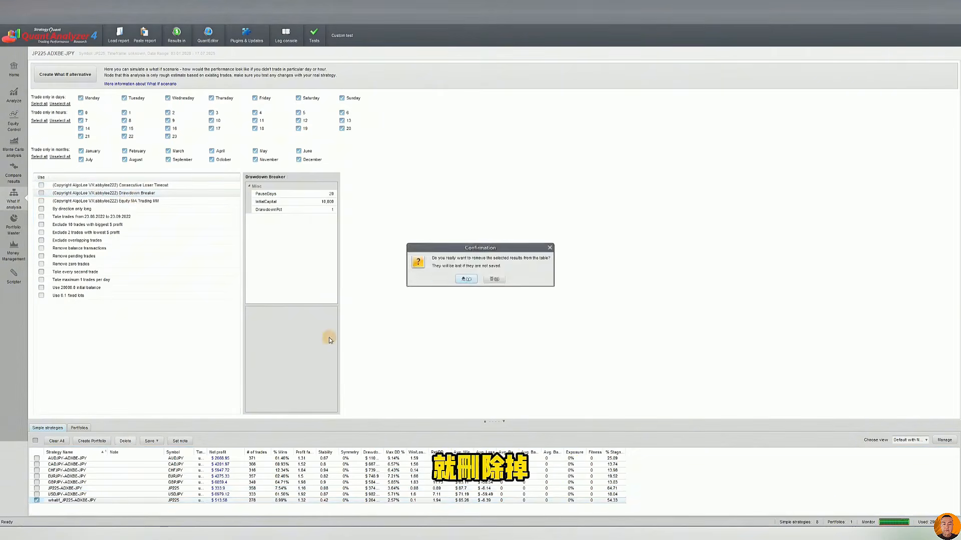
click(459, 280)
Review the Drawdown Breaker scenario's DrawdownPct, InitialCapital and PauseDays parameters
click(144, 194)
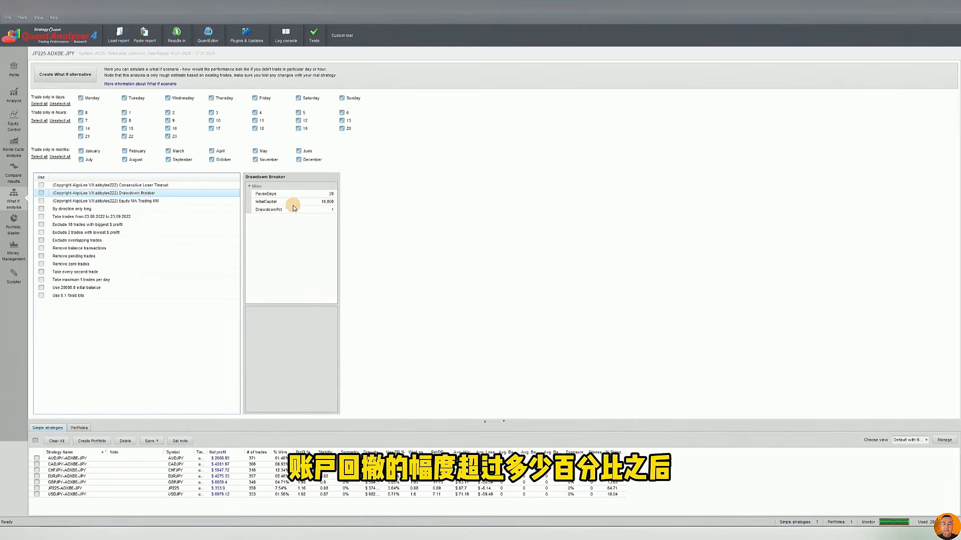
click(327, 210)
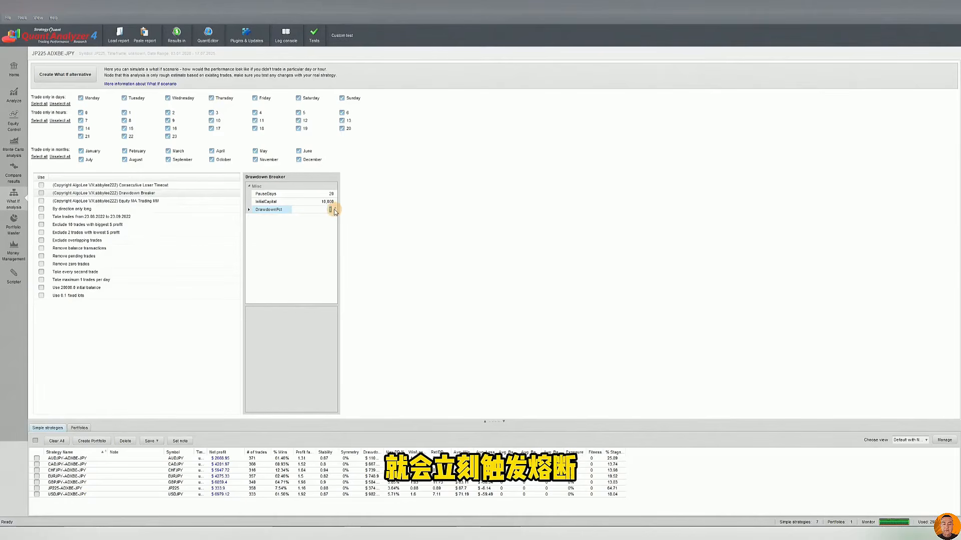
click(331, 194)
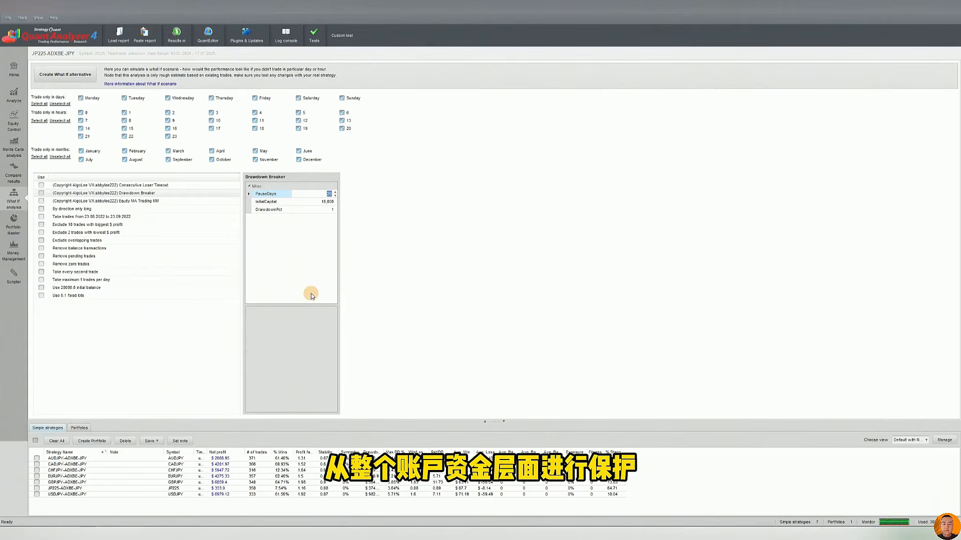
click(333, 237)
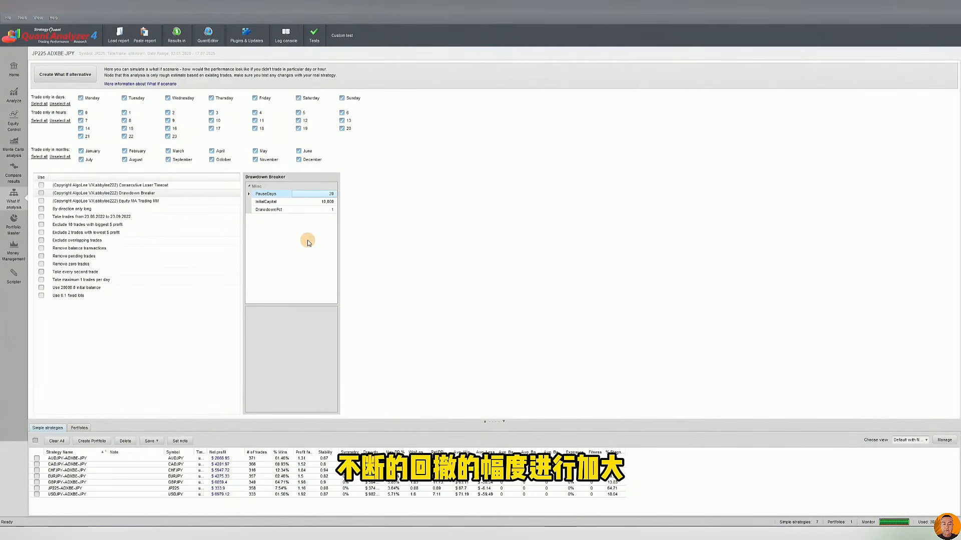
Create a What If alternative of JP225-ADXBE-JPY with only the Drawdown Breaker scenario enabled, keeping its existing parameters
click(178, 488)
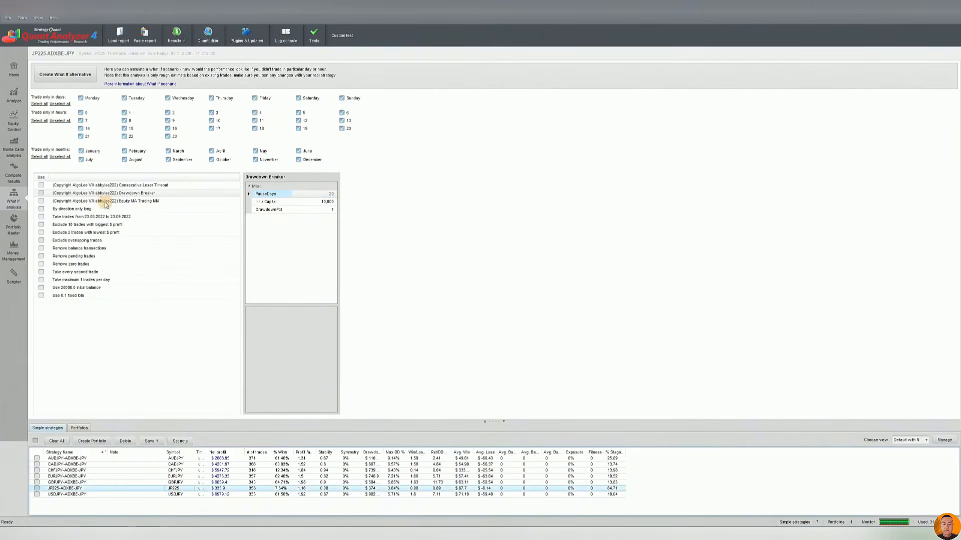
click(78, 195)
click(42, 194)
click(331, 210)
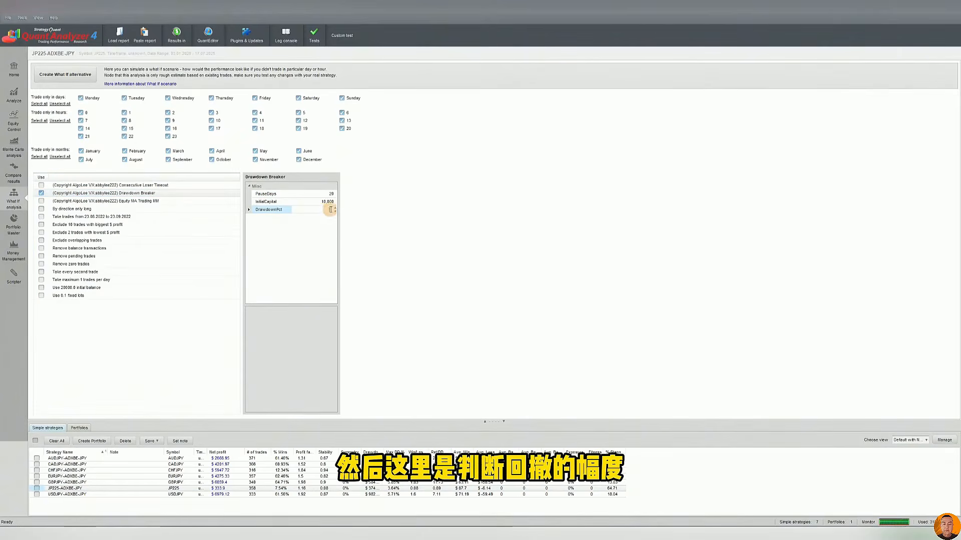
double_click(324, 202)
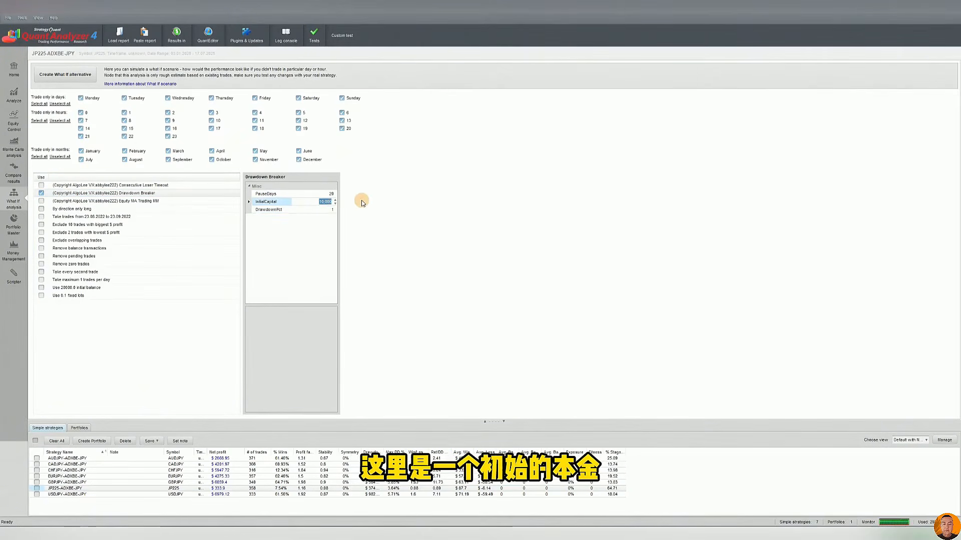
click(322, 194)
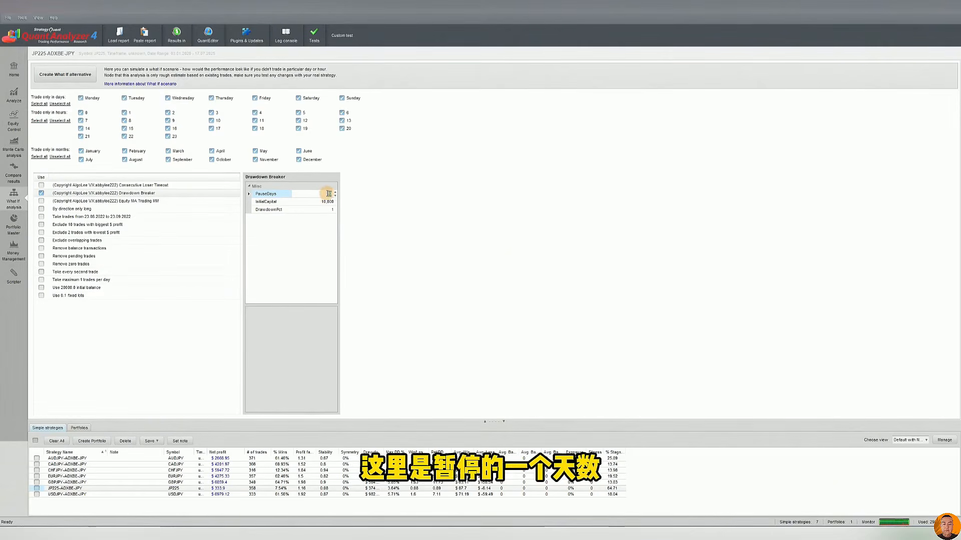
click(75, 78)
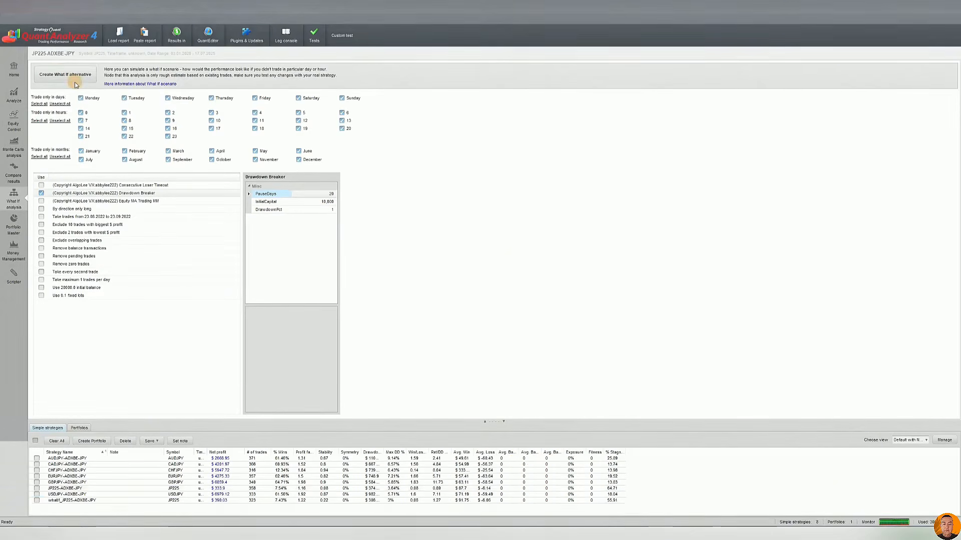
Compare the equity chart and statistics of the Drawdown Breaker What If result with those of the original JP225-ADXBE-JPY
click(222, 502)
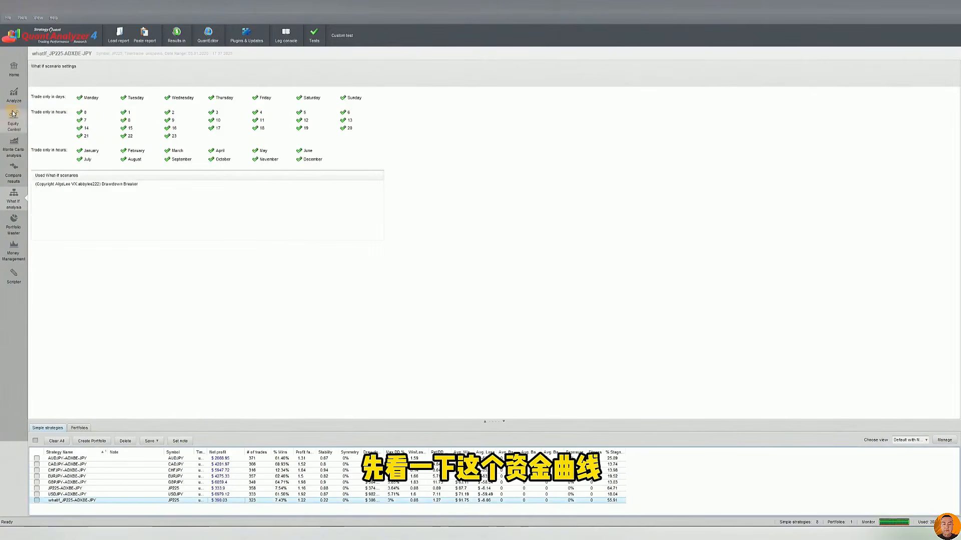
click(14, 94)
click(264, 488)
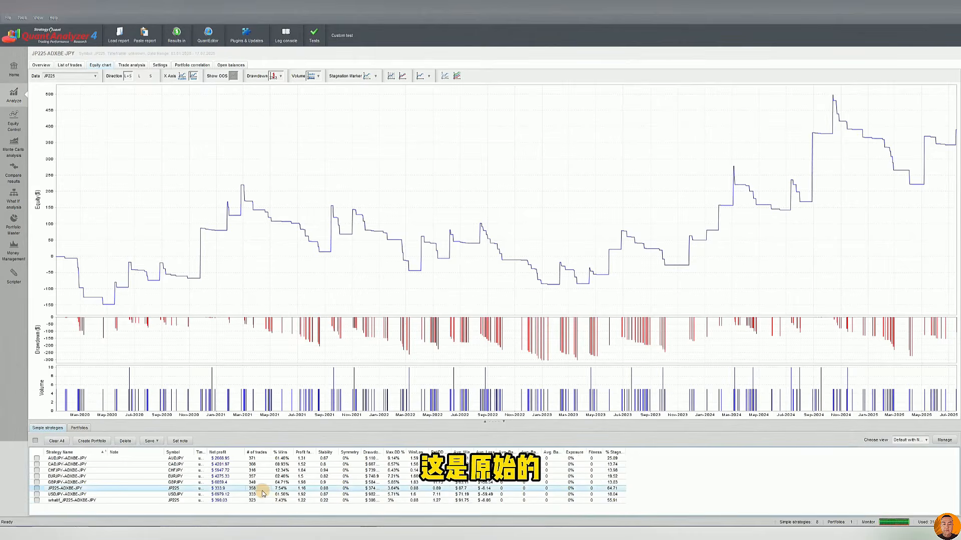
click(279, 501)
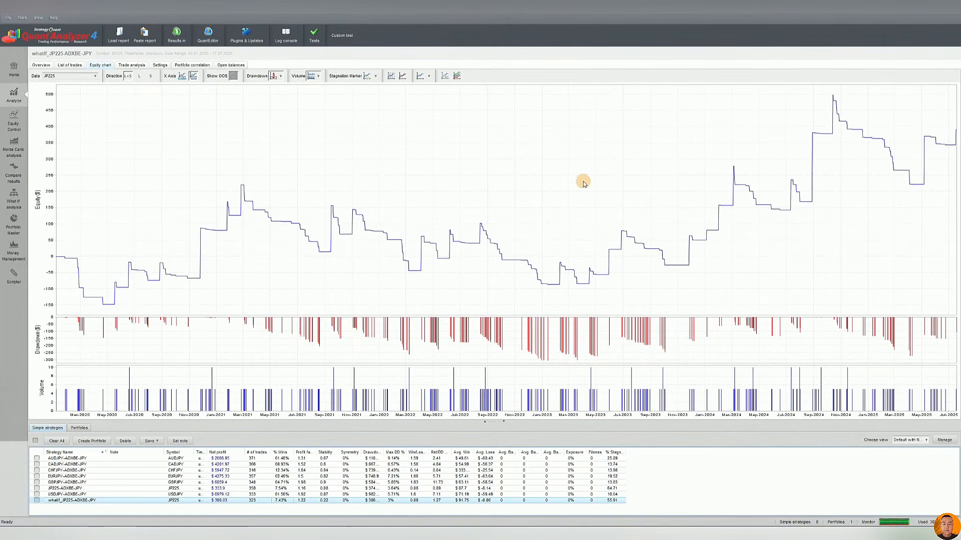
click(272, 489)
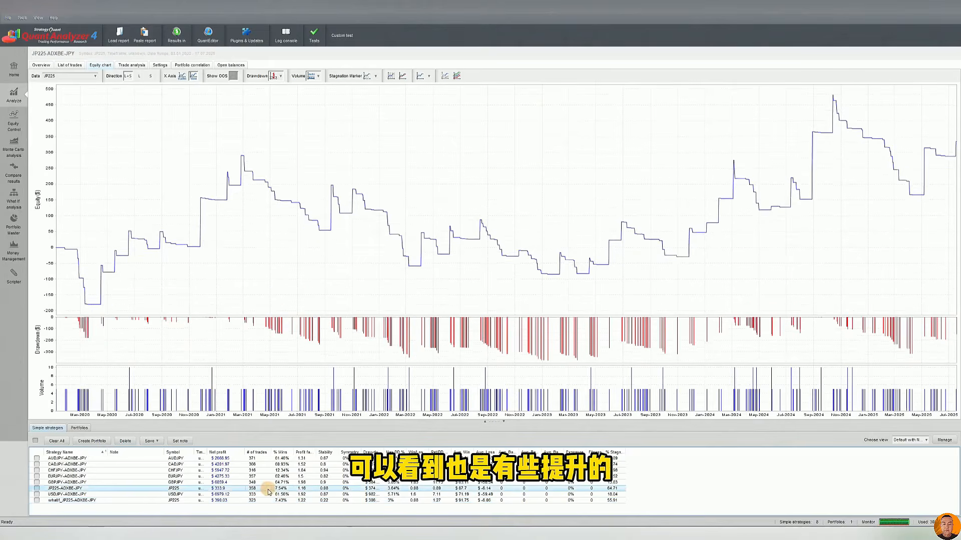
click(266, 499)
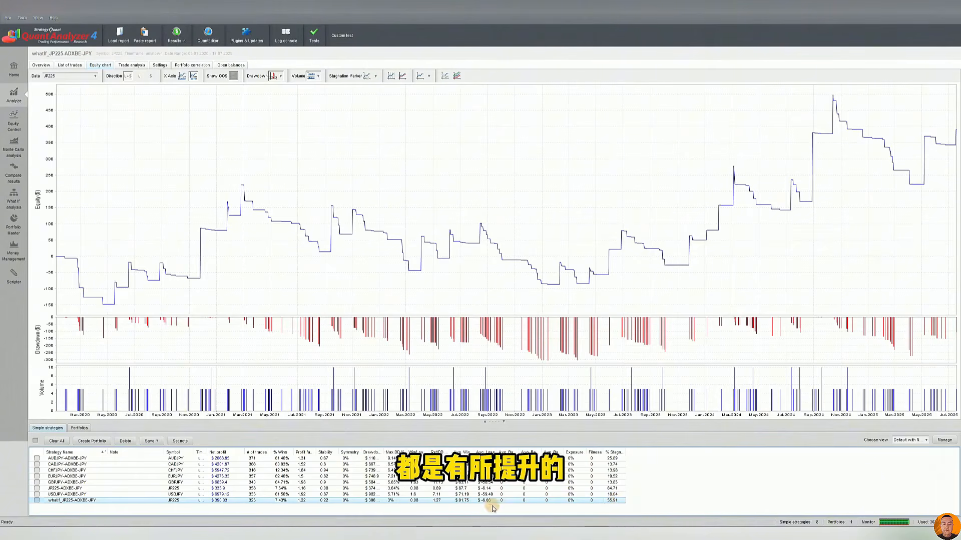
Turn off the Drawdown Breaker scenario for JP225-ADXBE-JPY and delete its What If result from the strategy list
click(13, 200)
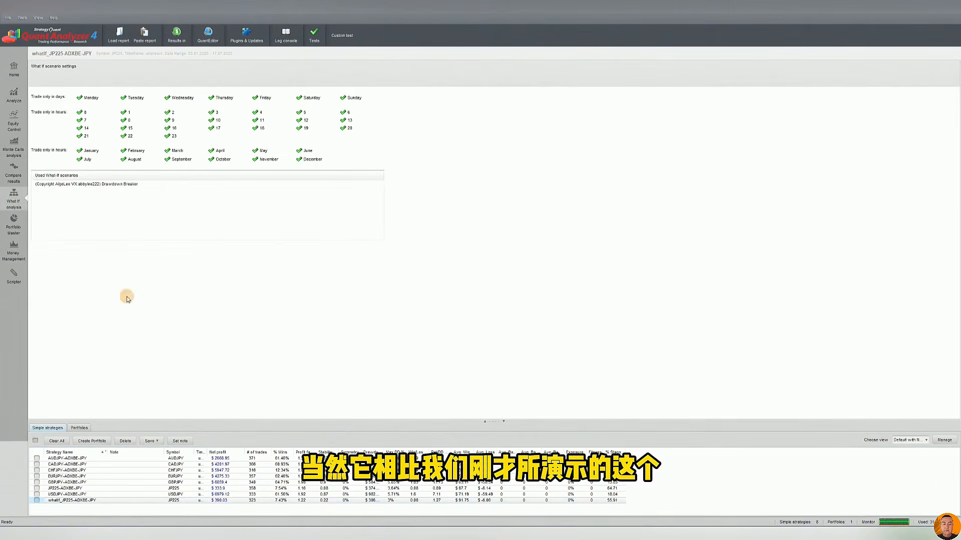
click(198, 487)
click(80, 186)
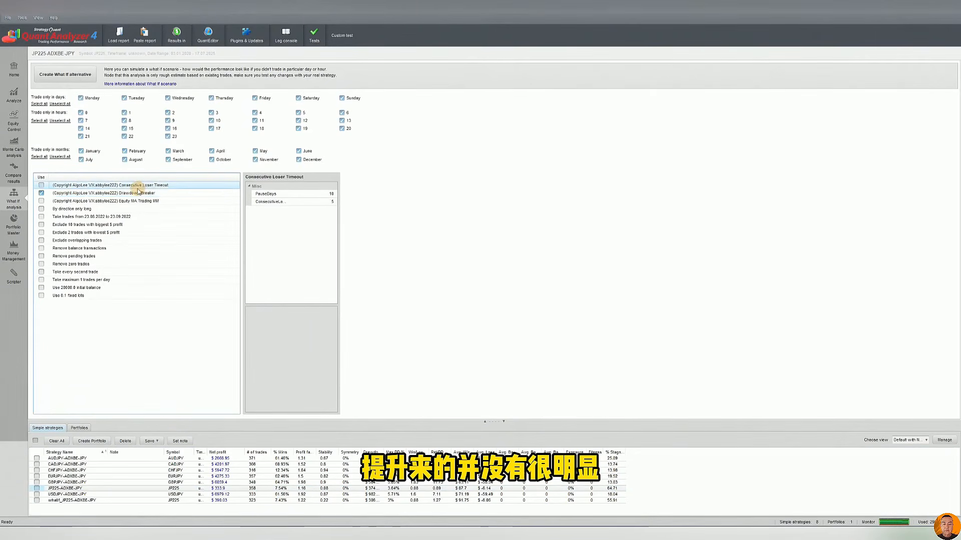
click(139, 195)
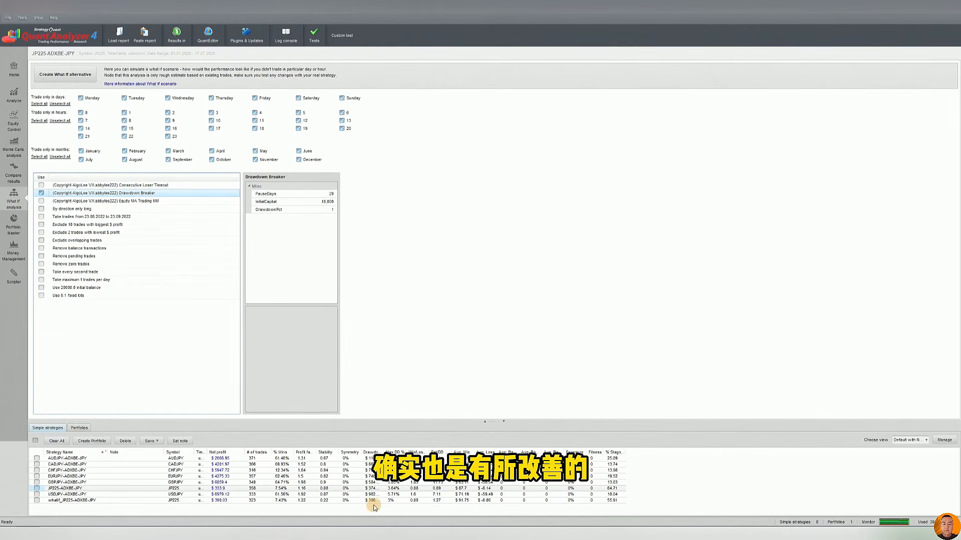
click(41, 193)
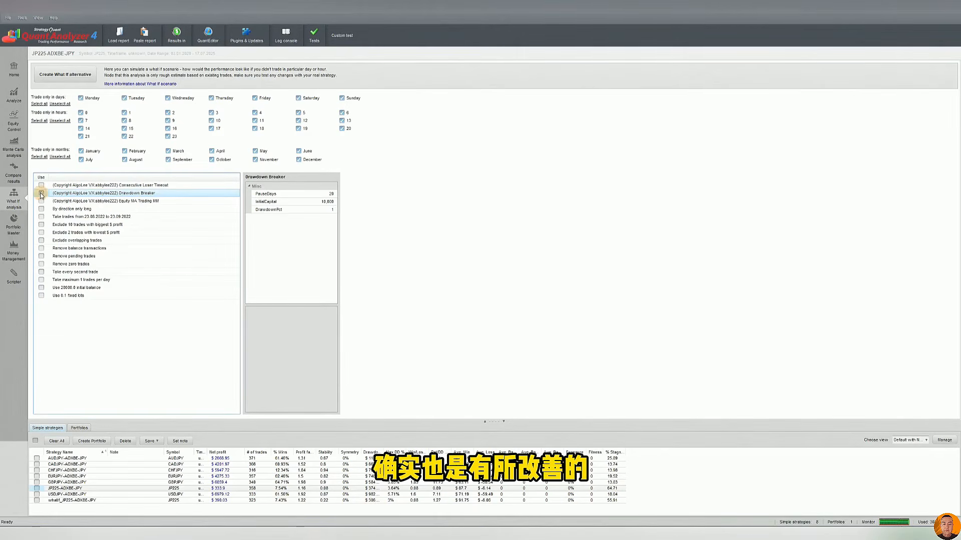
Show the parameters of the Equity MA Trading MM scenario for JP225-ADXBE-JPY
click(111, 203)
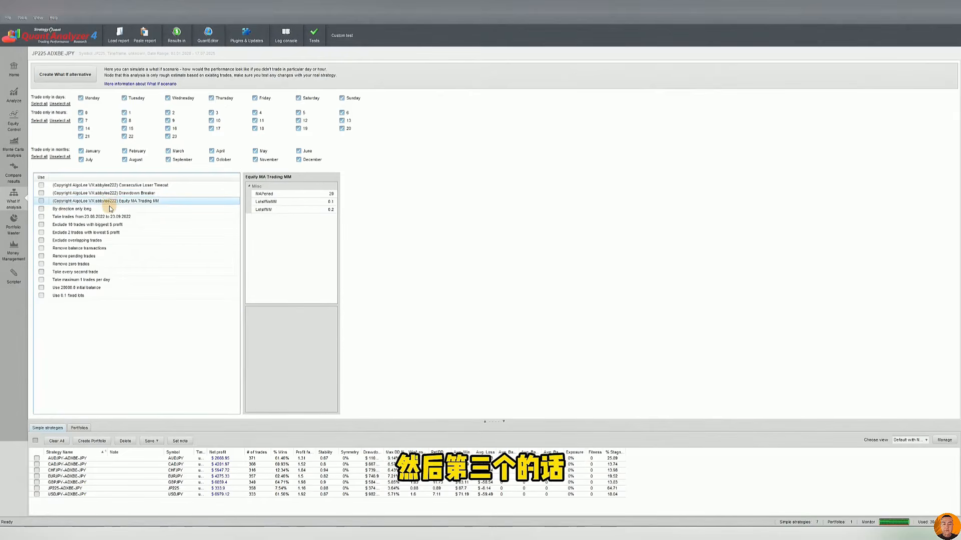
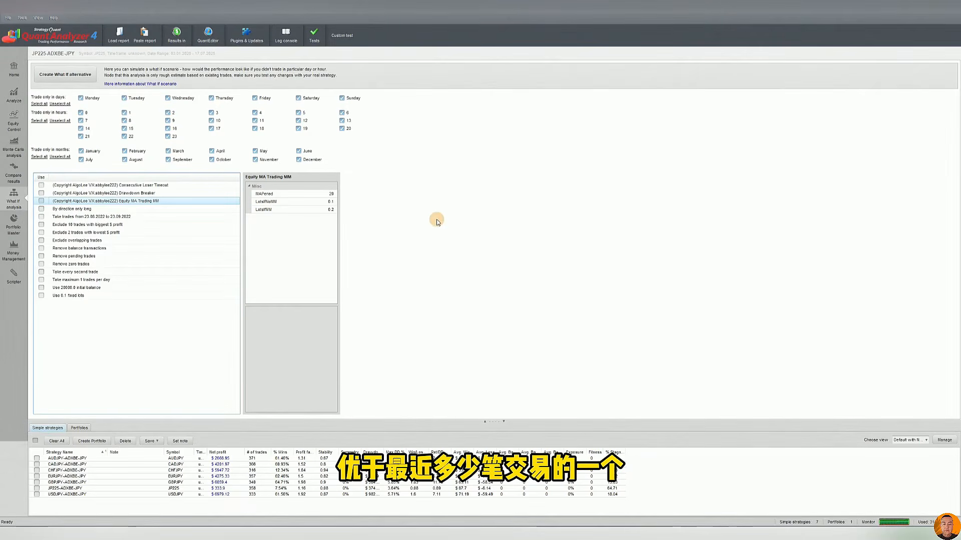
Go through the MAPeriod and lot size parameters of the Equity MA Trading MM scenario without changing them
click(330, 194)
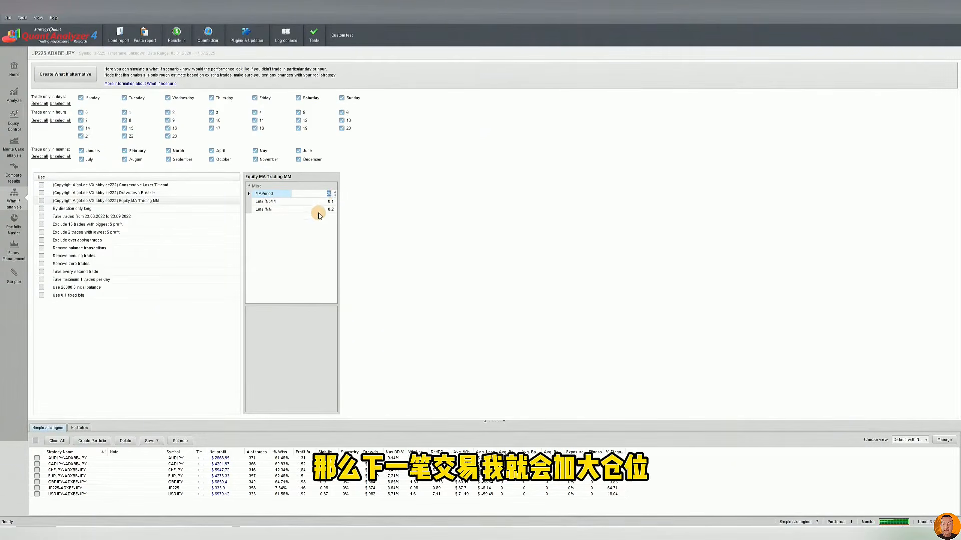
click(321, 209)
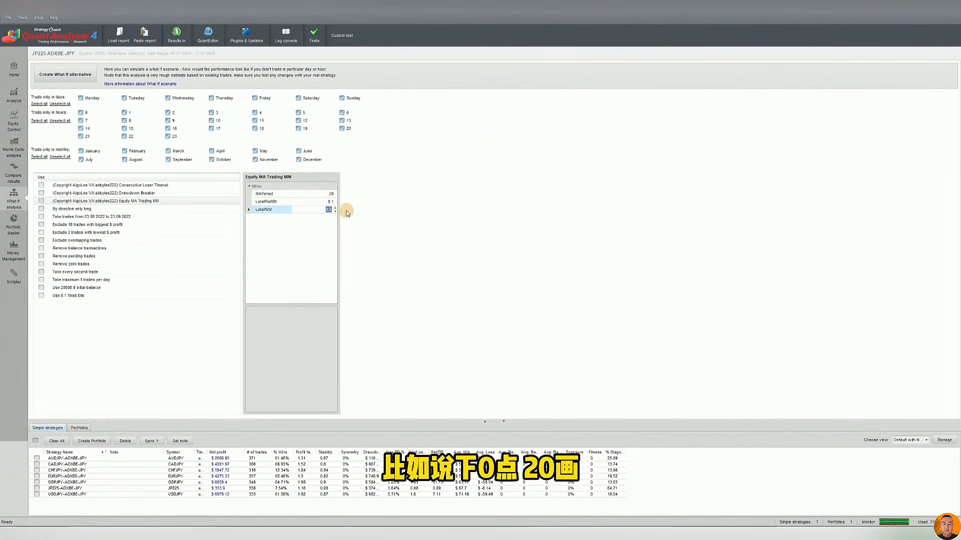
click(323, 201)
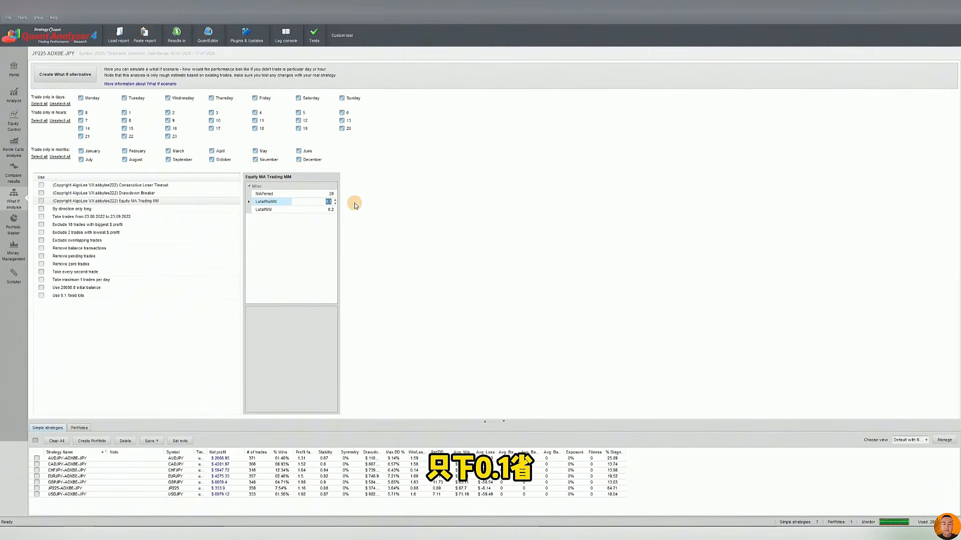
click(312, 215)
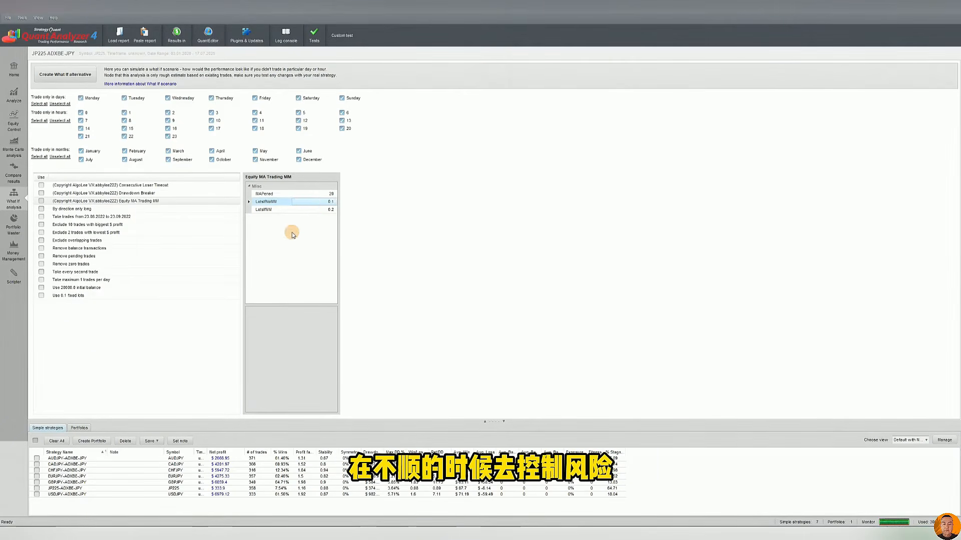
click(317, 211)
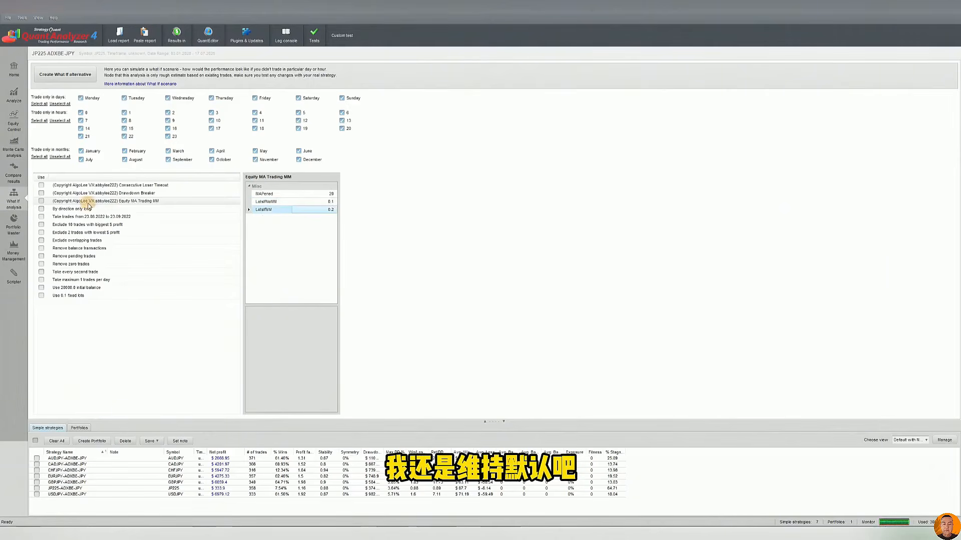
Create a What If alternative of the Portfolio result with only the Equity MA Trading MM scenario enabled, keeping its existing parameters
click(41, 201)
click(79, 428)
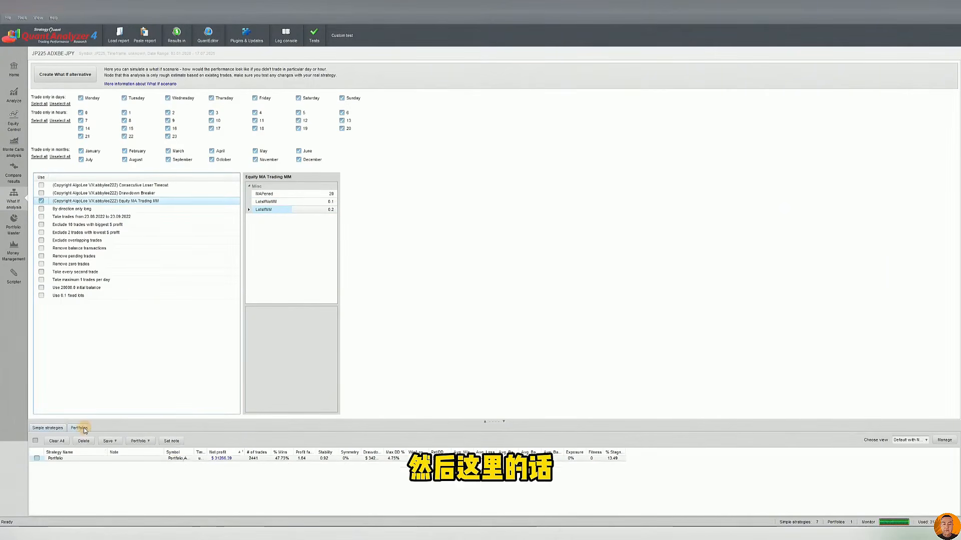
click(172, 458)
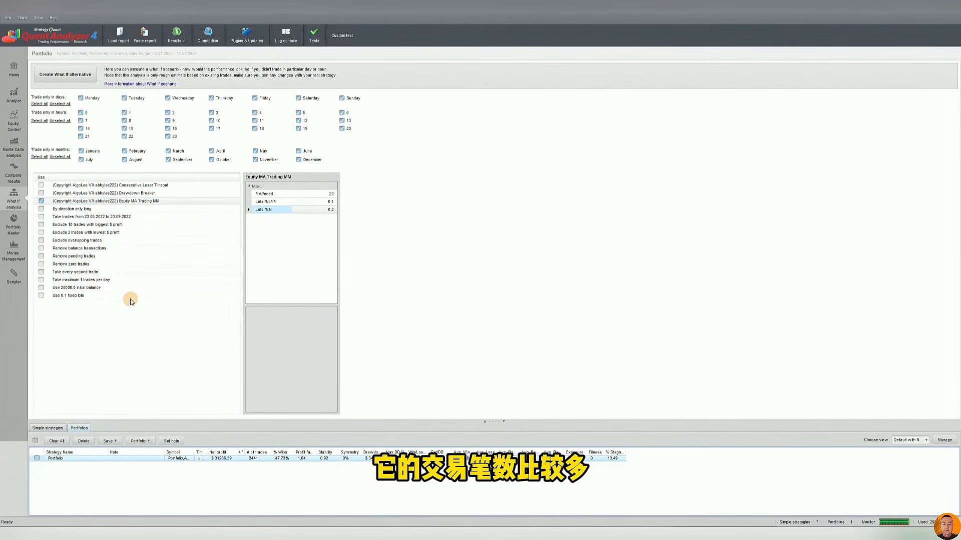
click(72, 74)
Examine the position sizes in the trade list of the Portfolio's What If result, comparing the first 20 trades with those that follow
click(165, 500)
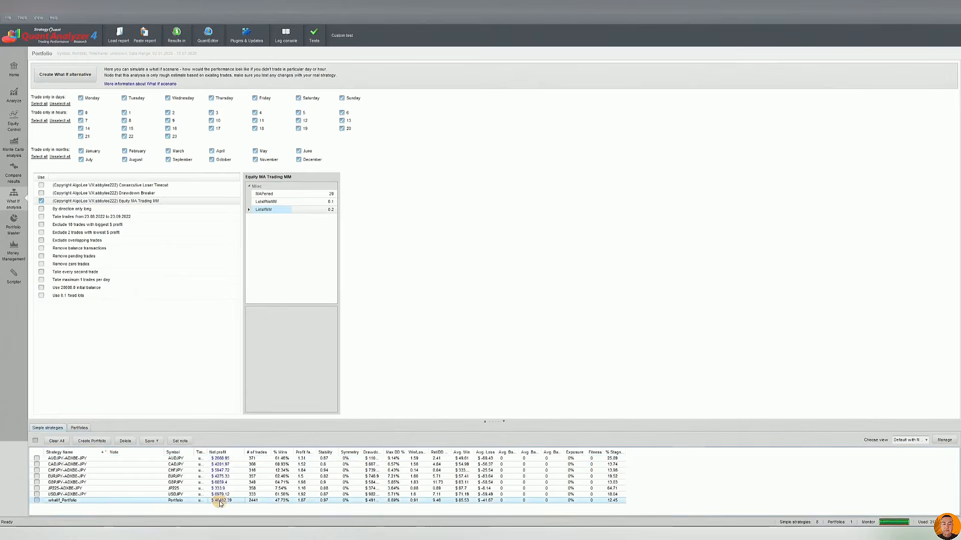
click(70, 65)
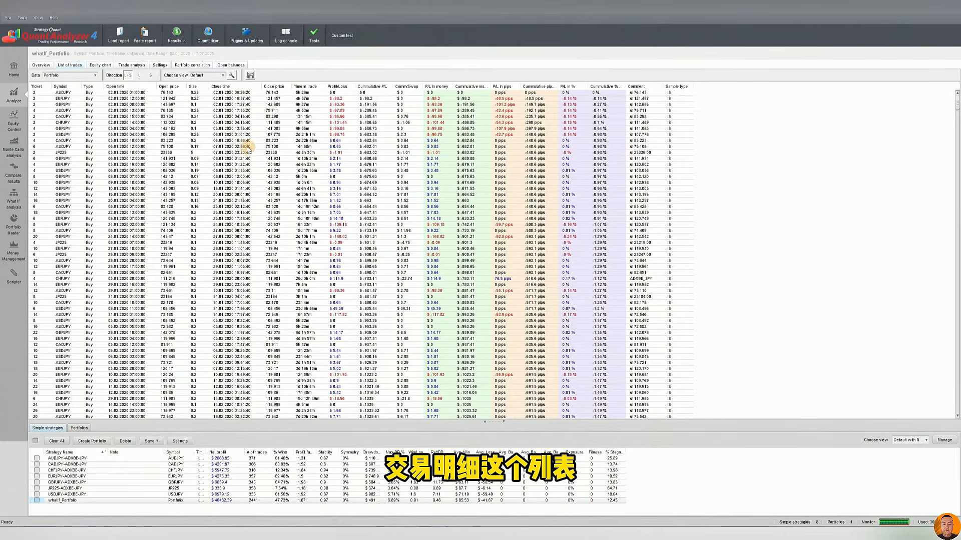
click(193, 93)
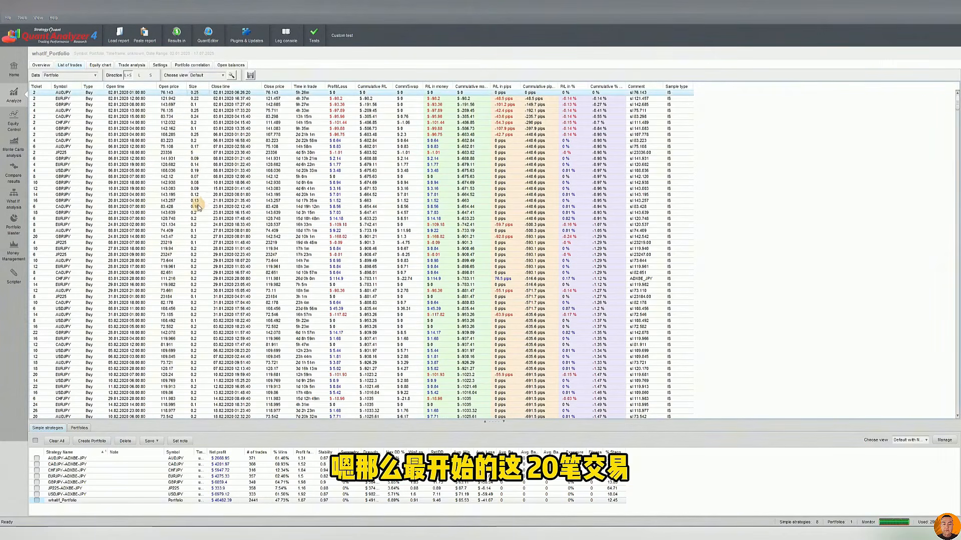
click(198, 207)
click(195, 92)
click(199, 206)
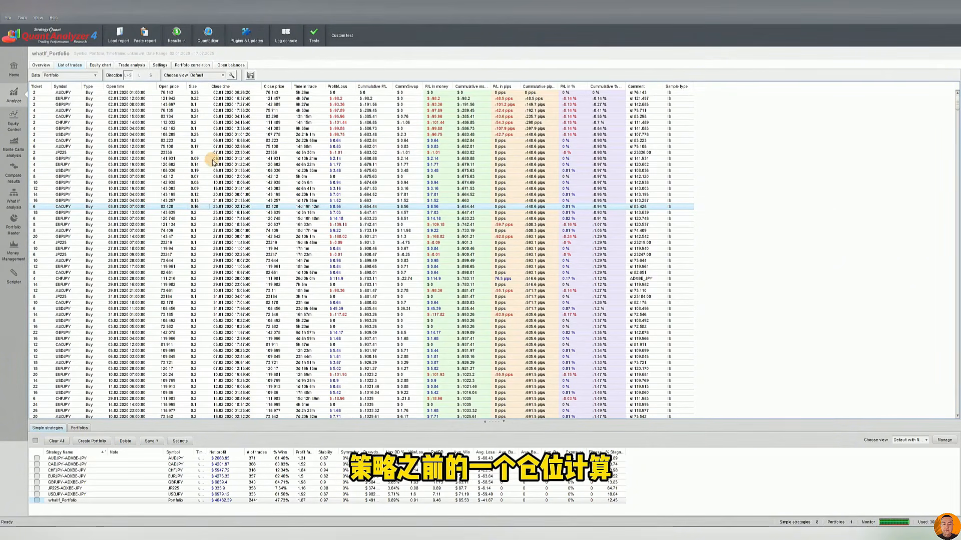
click(201, 214)
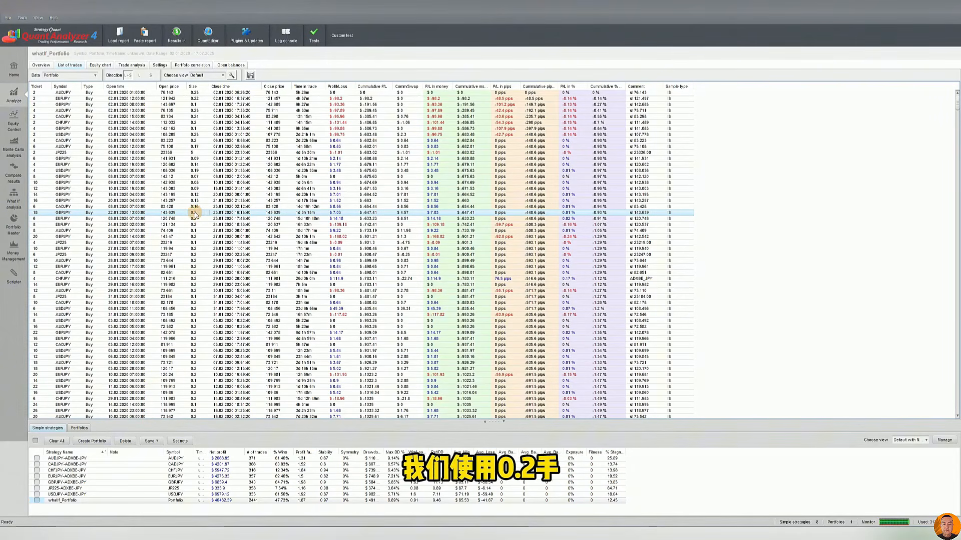
click(197, 230)
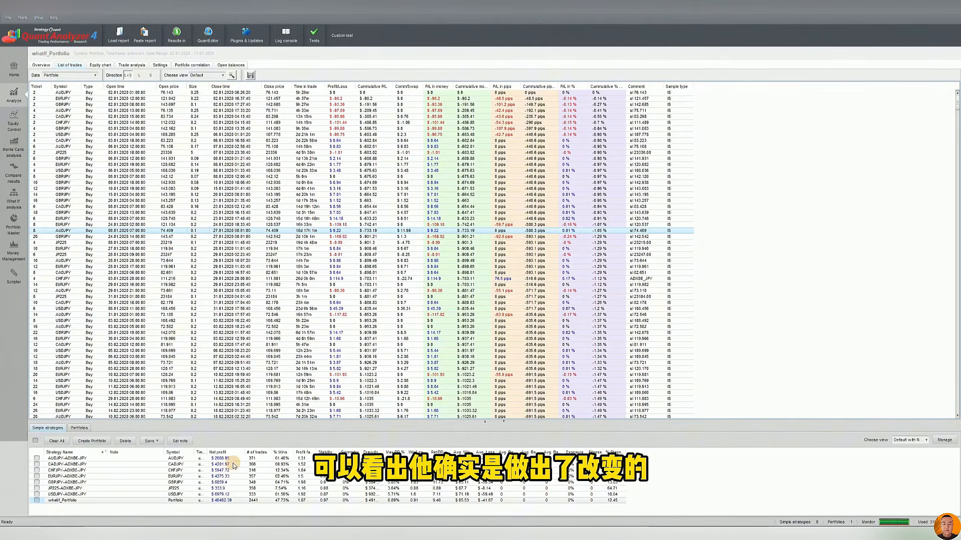
View the equity chart of the Portfolio's What If result, followed by that of the original Portfolio
click(253, 500)
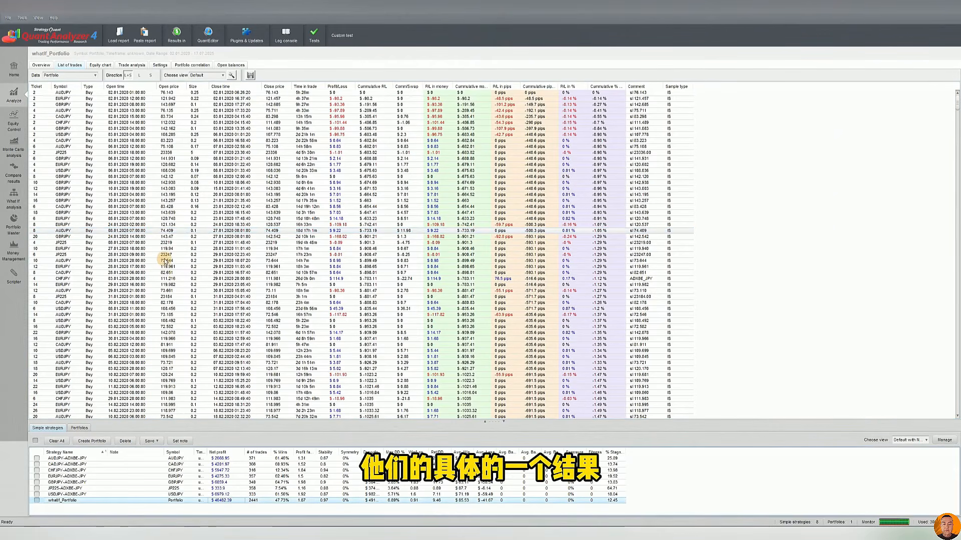
click(107, 67)
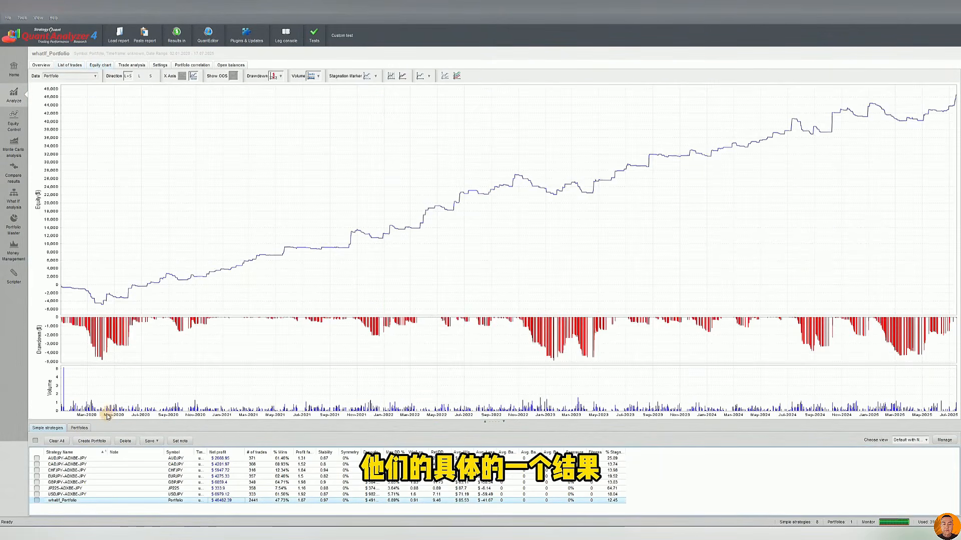
click(79, 428)
click(208, 458)
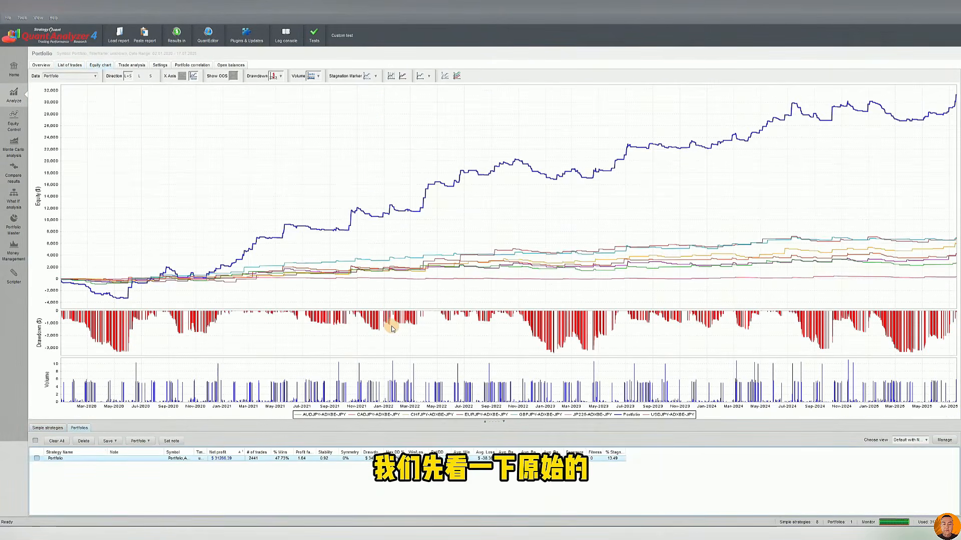
Capture the original Portfolio's equity chart and statistics and pin the reduced image over the What If result's equity chart
key(F1)
drag(51, 82, 959, 472)
key(F3)
scroll(651, 254, down, 3)
drag(395, 245, 462, 246)
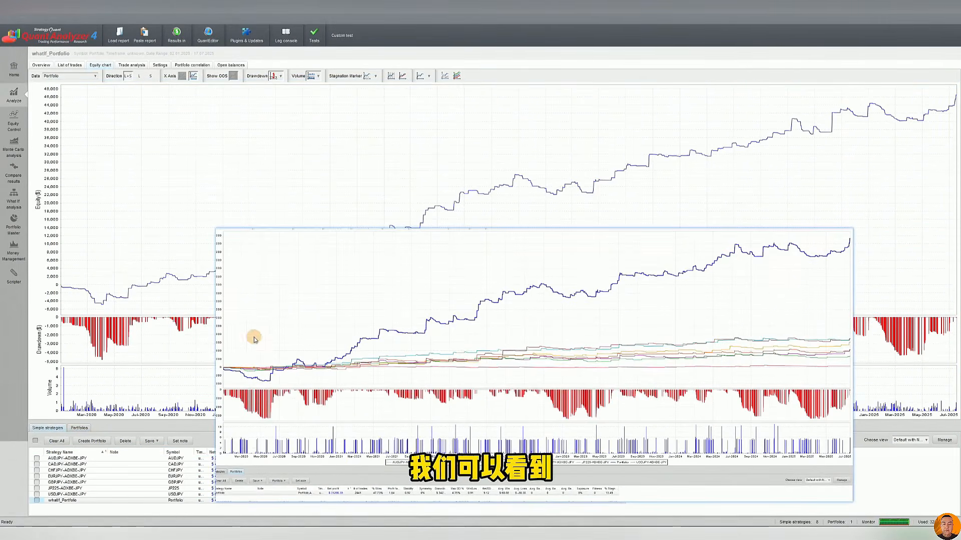
Compare the pinned equity curve and statistics of the original Portfolio with those of its What If result
drag(667, 290, 680, 344)
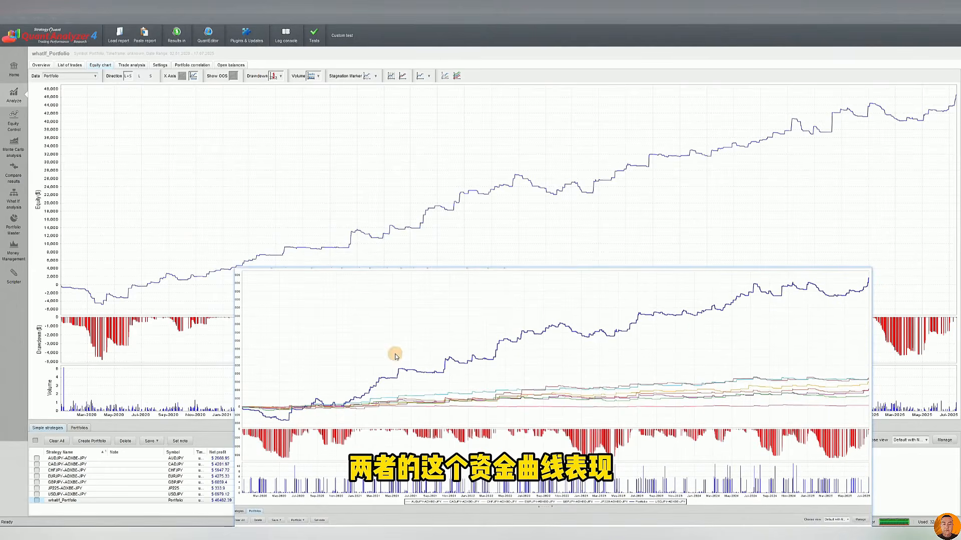
drag(759, 337, 688, 169)
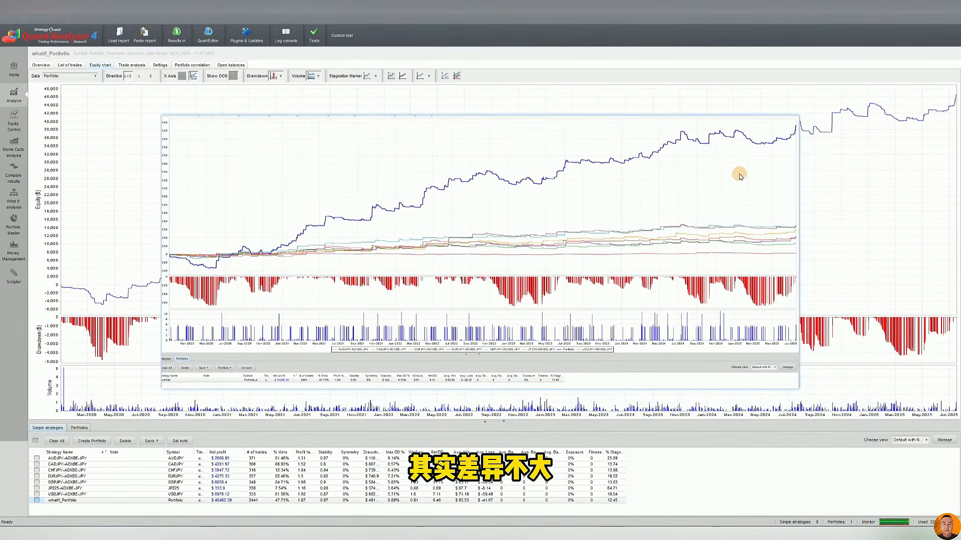
drag(516, 224, 461, 196)
scroll(326, 300, up, 5)
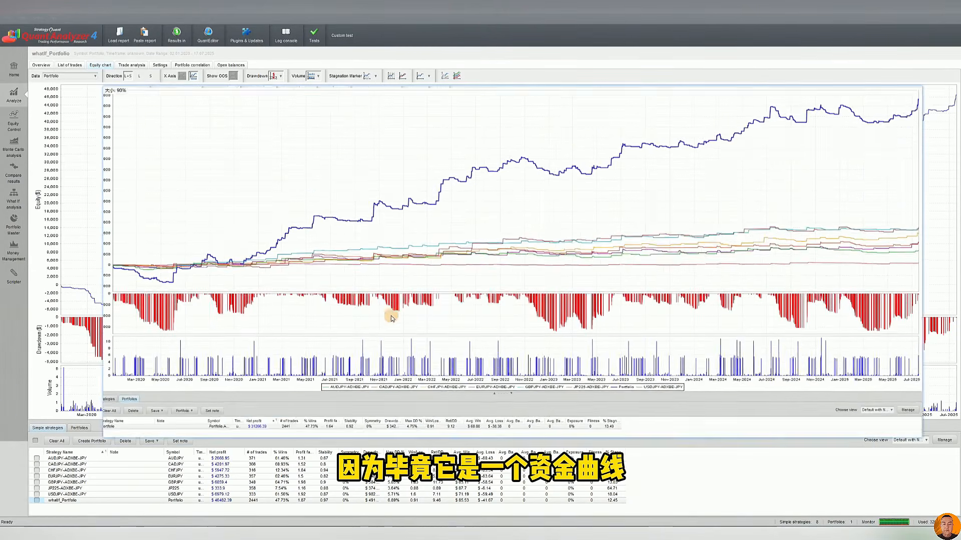
drag(388, 317, 391, 322)
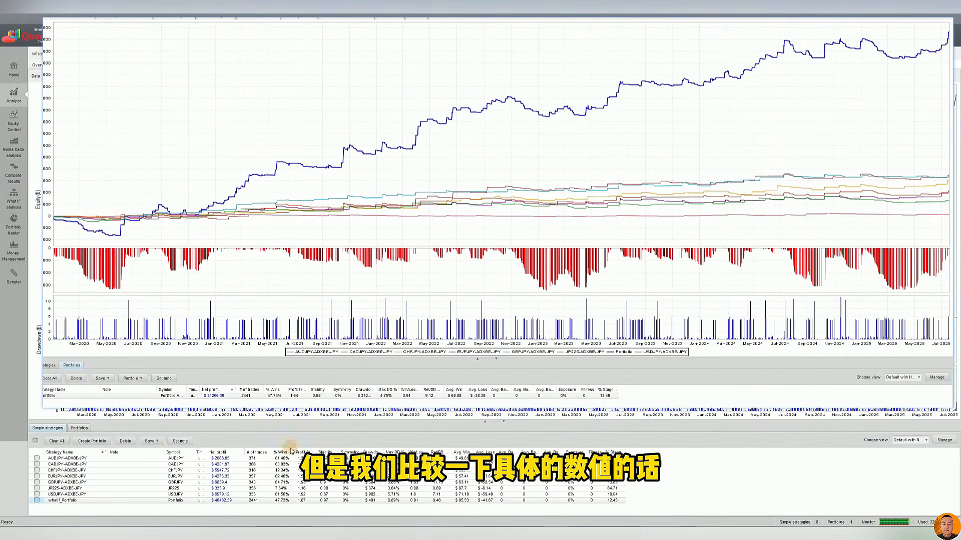
click(221, 501)
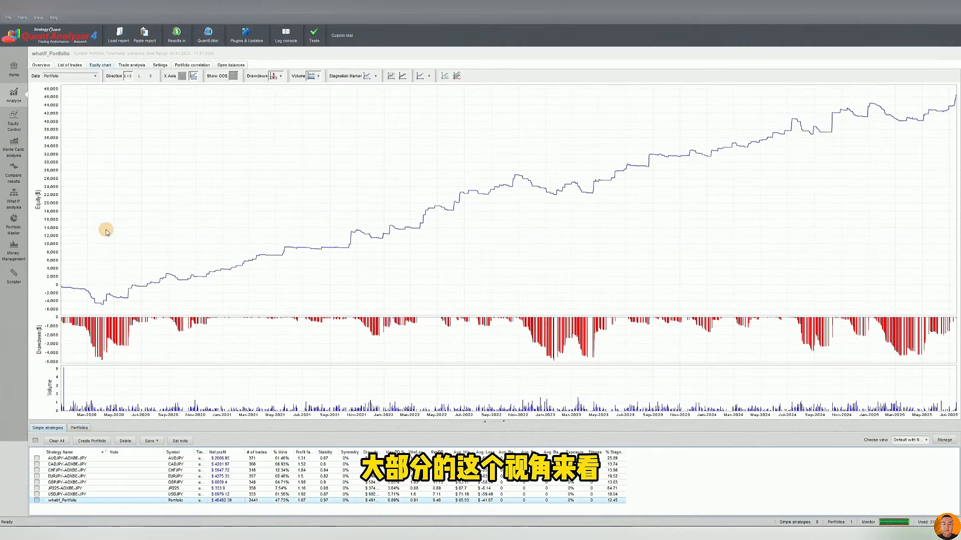
Delete the Portfolio's What If result and return to JP225-ADXBE-JPY's What If settings with the Equity MA Trading MM scenario turned off
click(13, 197)
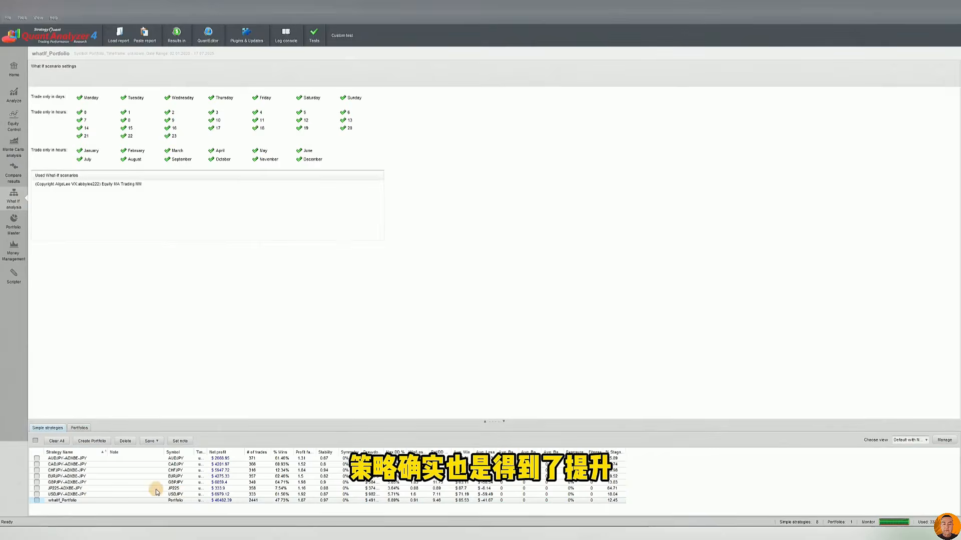
click(37, 500)
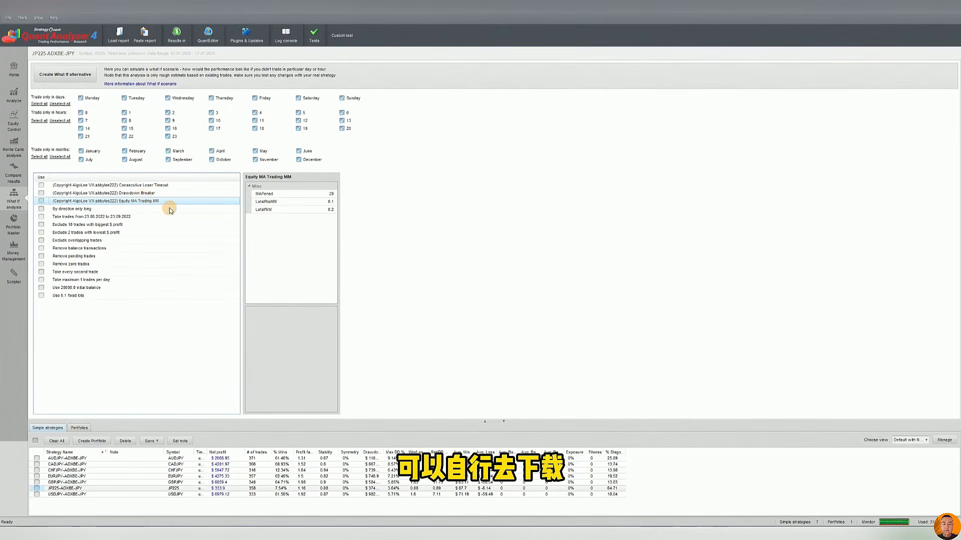
Review the parameters of the Consecutive Loser Timeout, Drawdown Breaker and Equity MA Trading MM scenarios for JP225-ADXBE-JPY
click(147, 193)
click(147, 188)
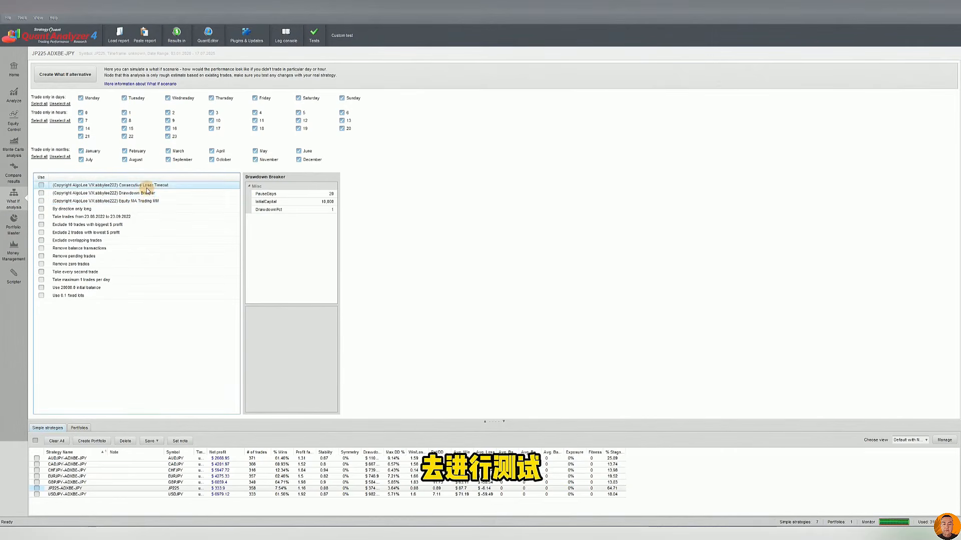
click(149, 201)
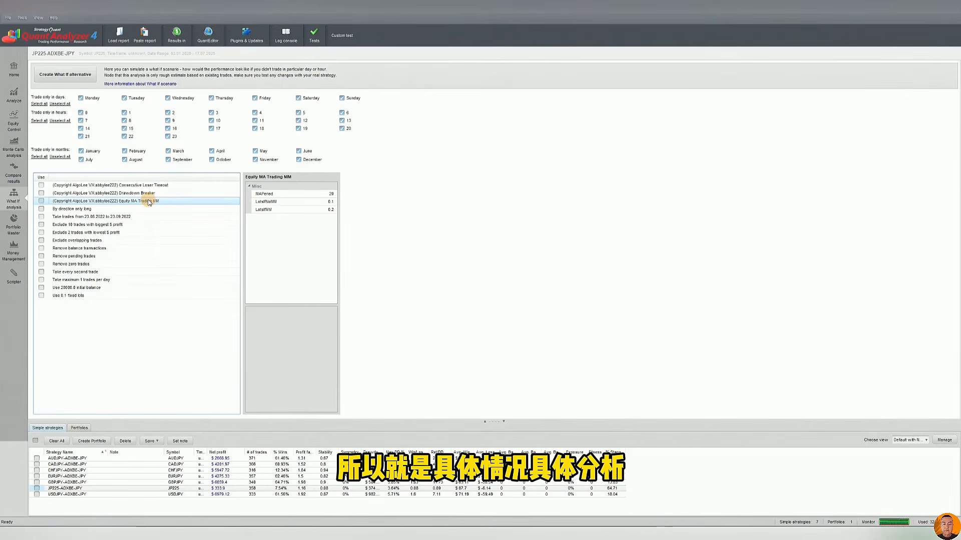
click(145, 185)
click(145, 193)
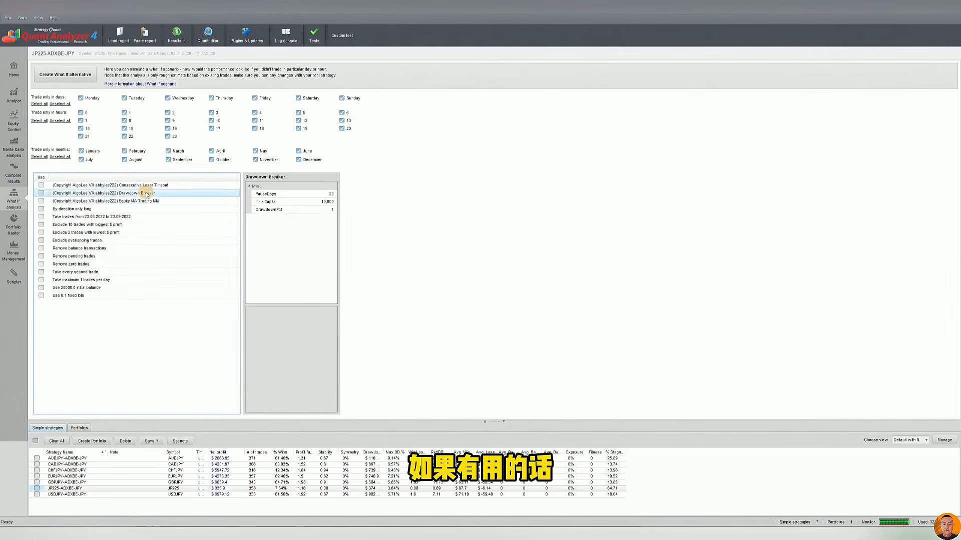
click(144, 201)
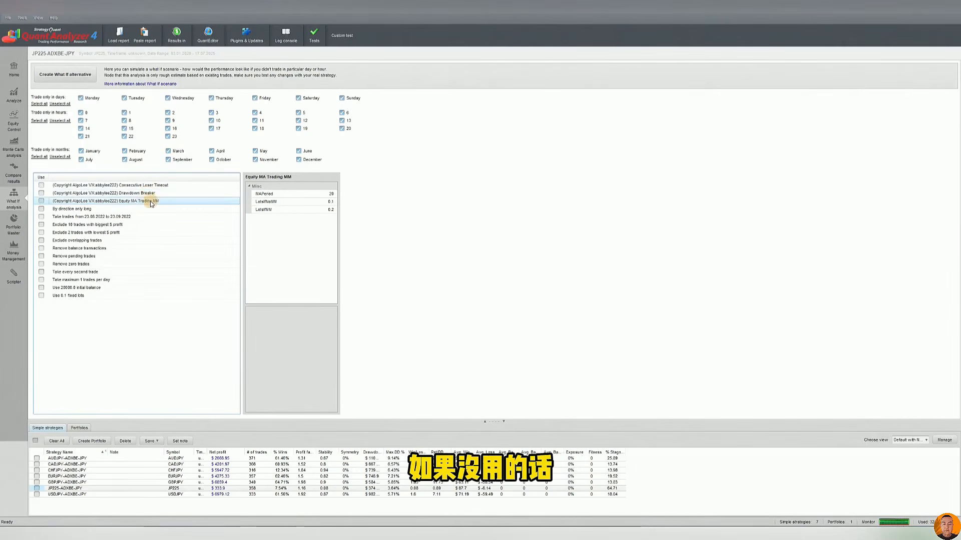
click(149, 193)
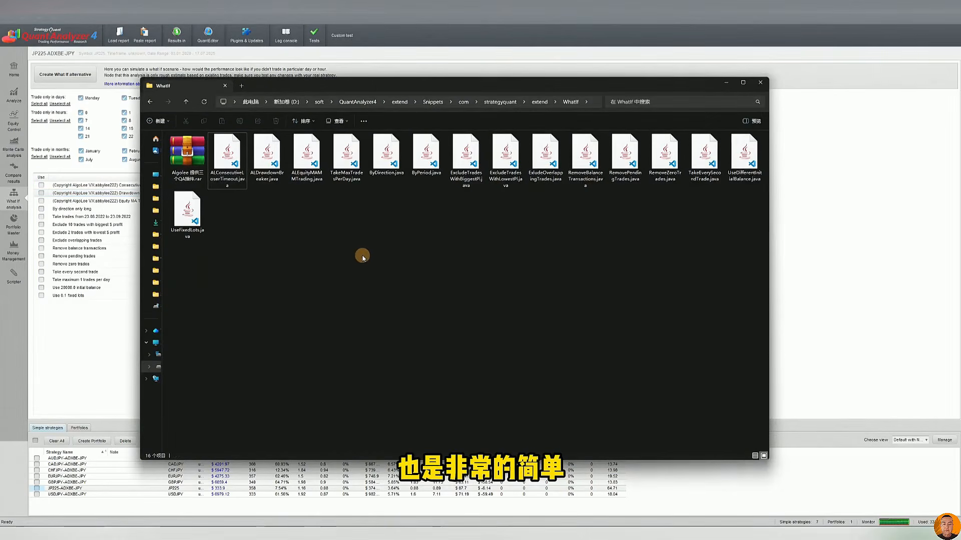
In File Explorer's WhatIf folder, highlight the three AL scenario Java files and view the source code of ALConsecutiveLoserTimeout.java
drag(231, 211, 307, 150)
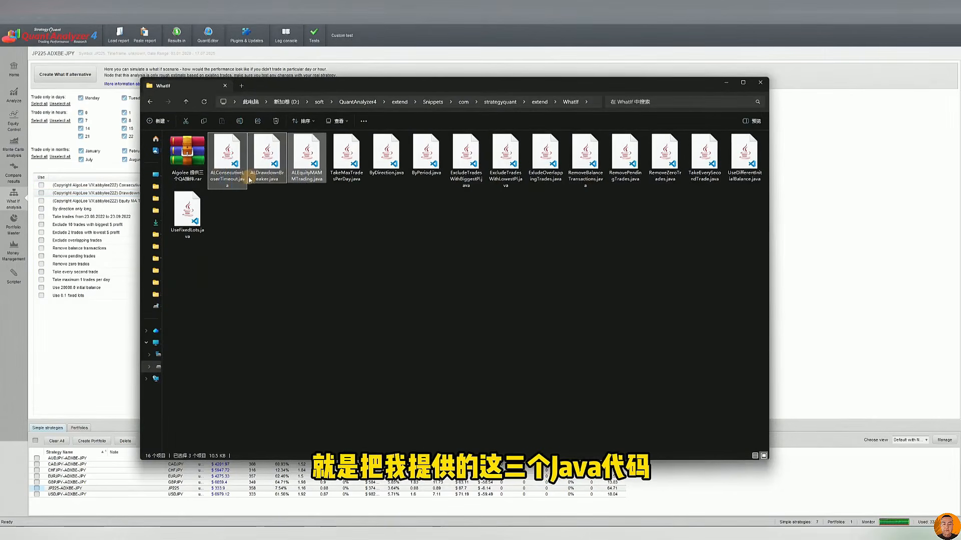
click(221, 158)
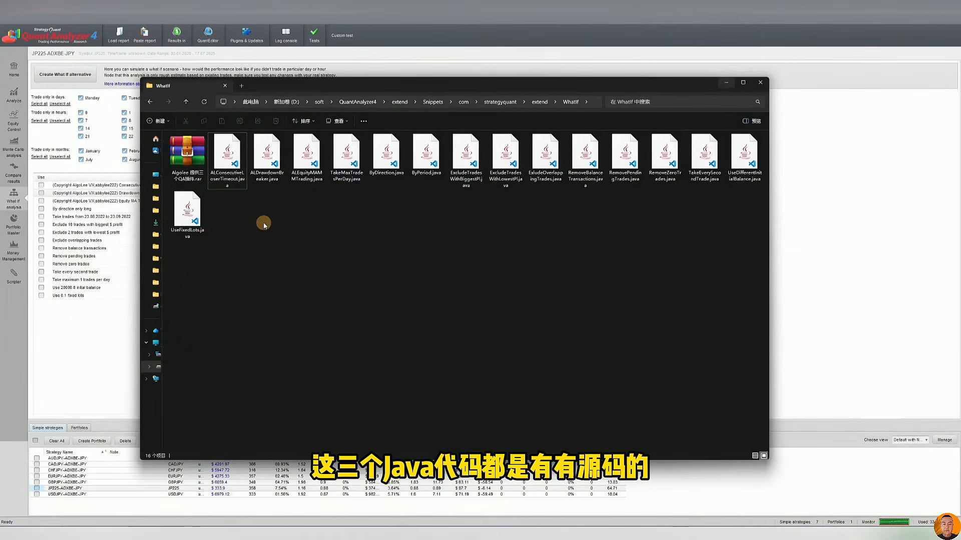
drag(310, 219, 231, 158)
click(379, 260)
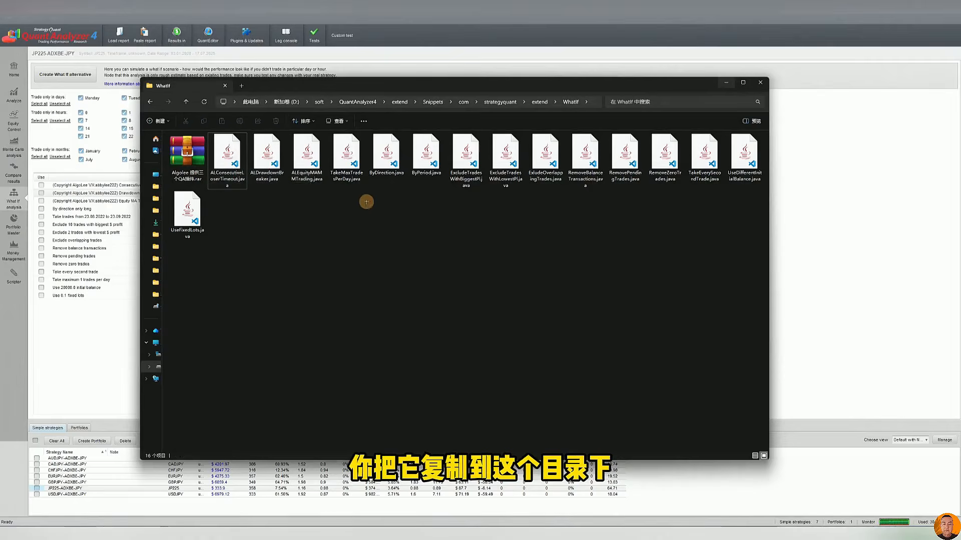
Capture the WhatIf folder's path and mark the QuantAnalyzer4, extend and WhatIf folders in it with red arrows
key(F1)
mouse_move(222, 74)
mouse_down()
mouse_move(633, 154)
mouse_move(636, 131)
mouse_up()
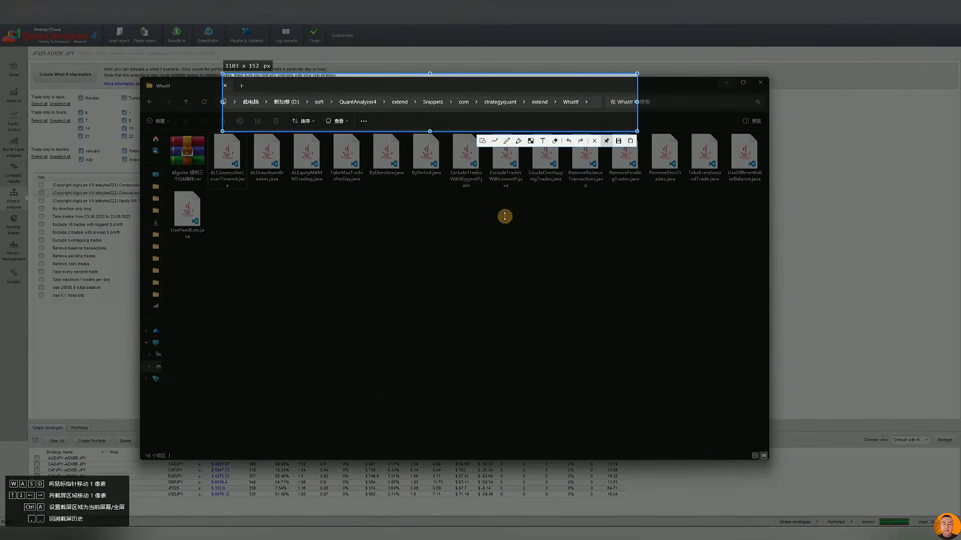
click(495, 140)
drag(370, 238, 364, 111)
mouse_move(419, 246)
mouse_down()
mouse_move(408, 107)
mouse_move(397, 98)
mouse_up()
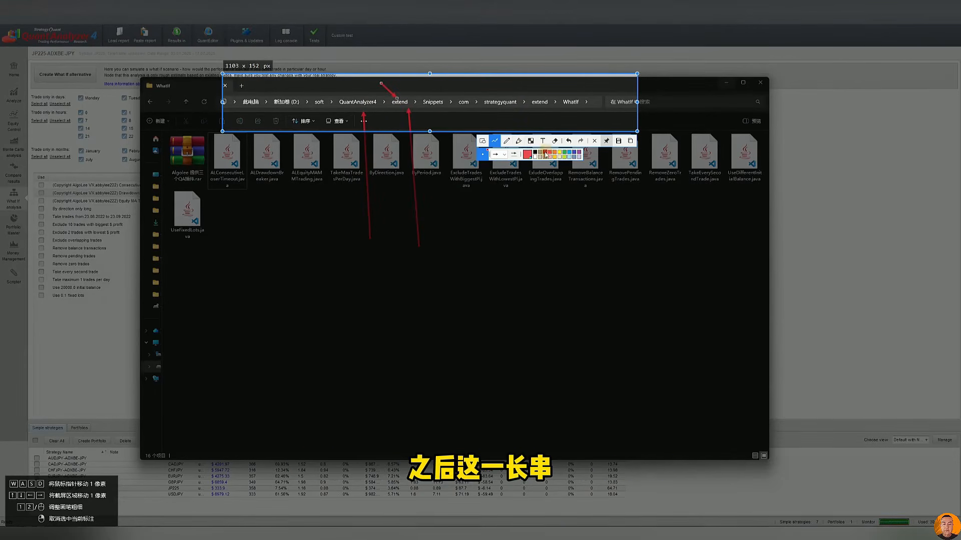
mouse_move(508, 224)
mouse_down()
mouse_move(554, 103)
mouse_move(572, 107)
mouse_up()
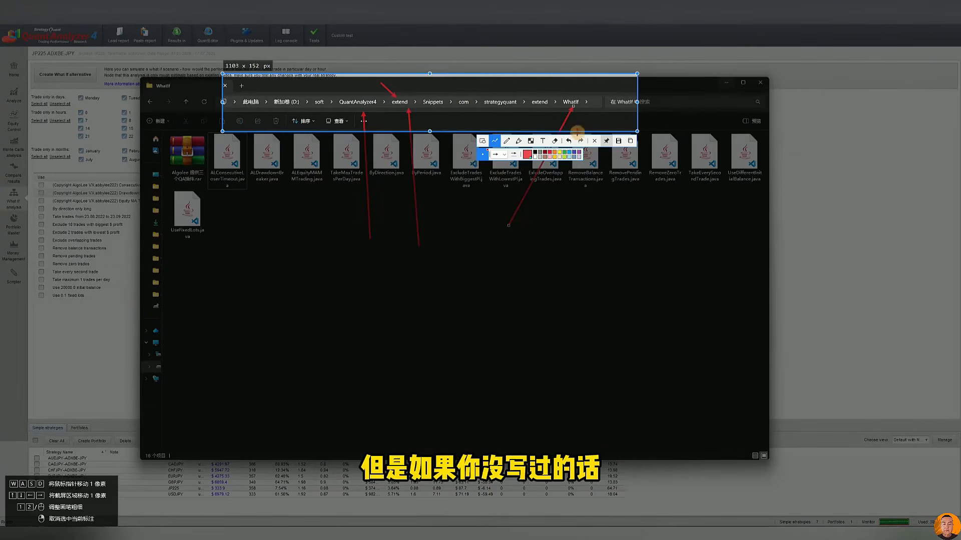
Close the annotated path capture, highlight the three AL scenario Java files again and return to QuantAnalyzer's What If settings
key(Escape)
drag(316, 212, 231, 161)
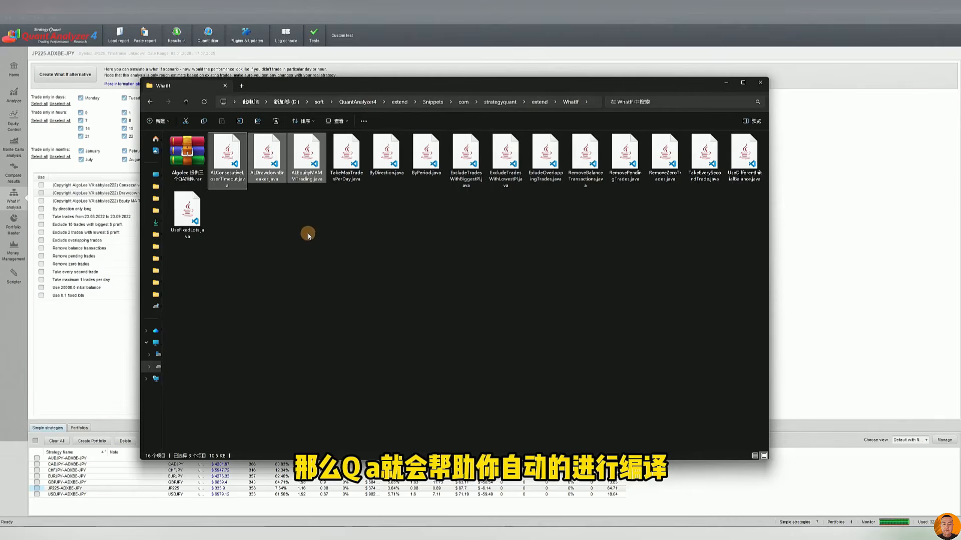
click(97, 352)
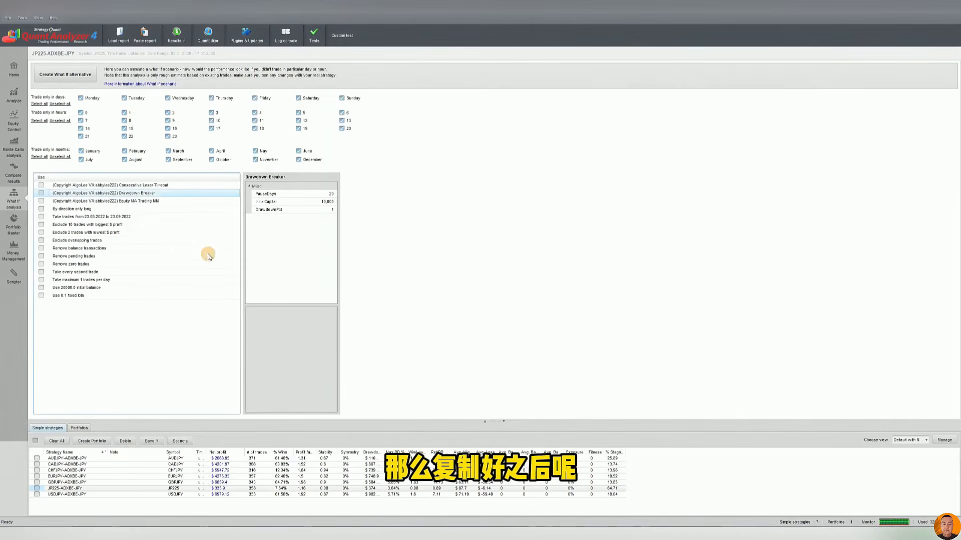
Go through the custom Consecutive Loser Timeout, Drawdown Breaker and Equity MA Trading MM entries in the What If scenario list
click(121, 201)
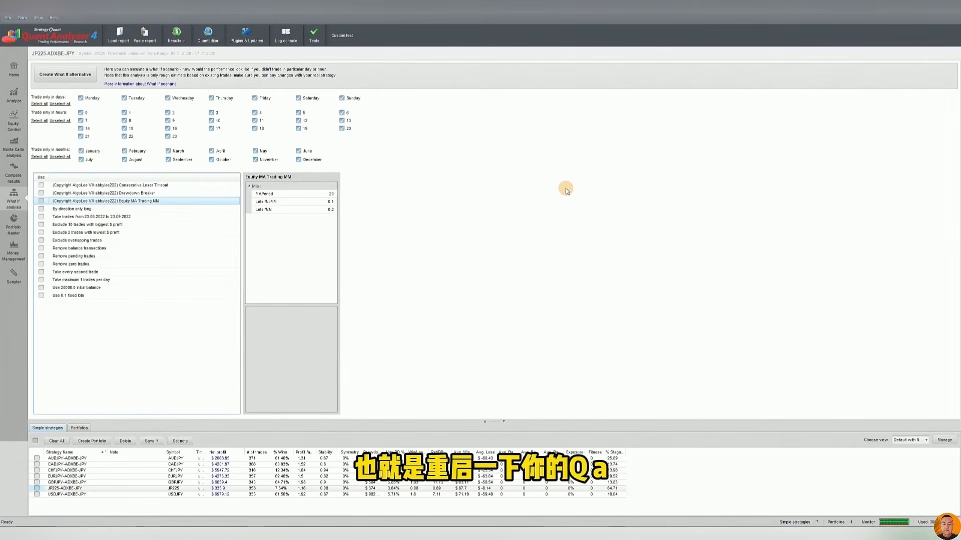
click(108, 185)
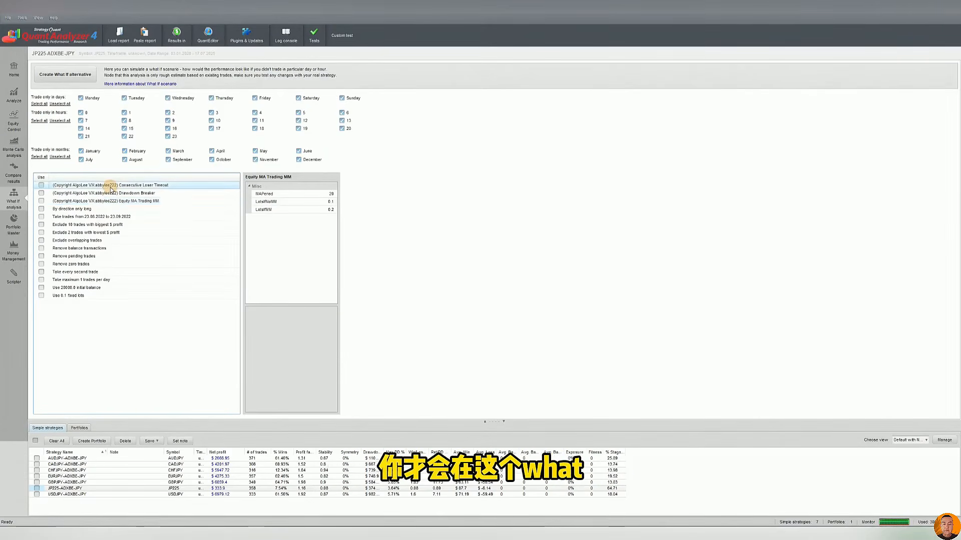
click(109, 193)
click(151, 200)
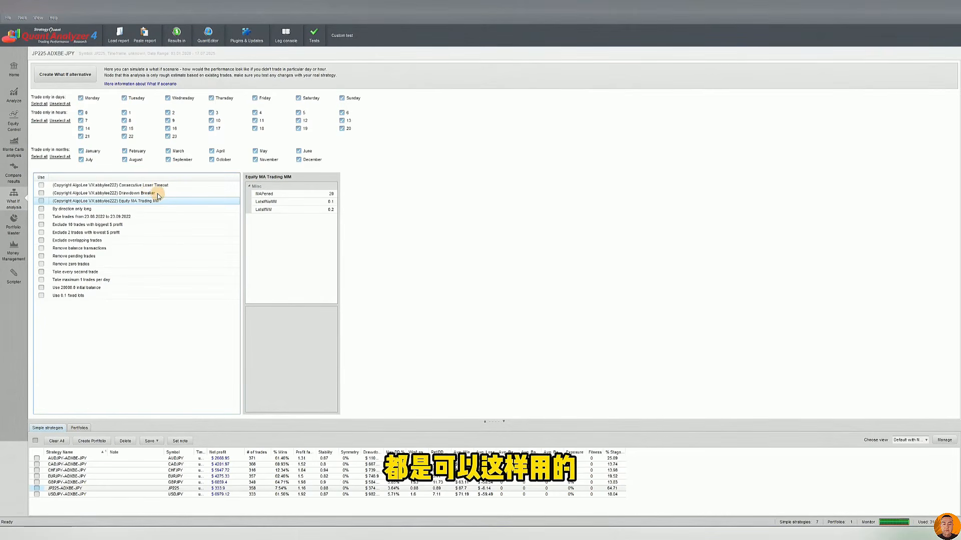
Browse the built-in What If scenarios, including the direction, period, pending trades and maximum trades per day entries
click(66, 216)
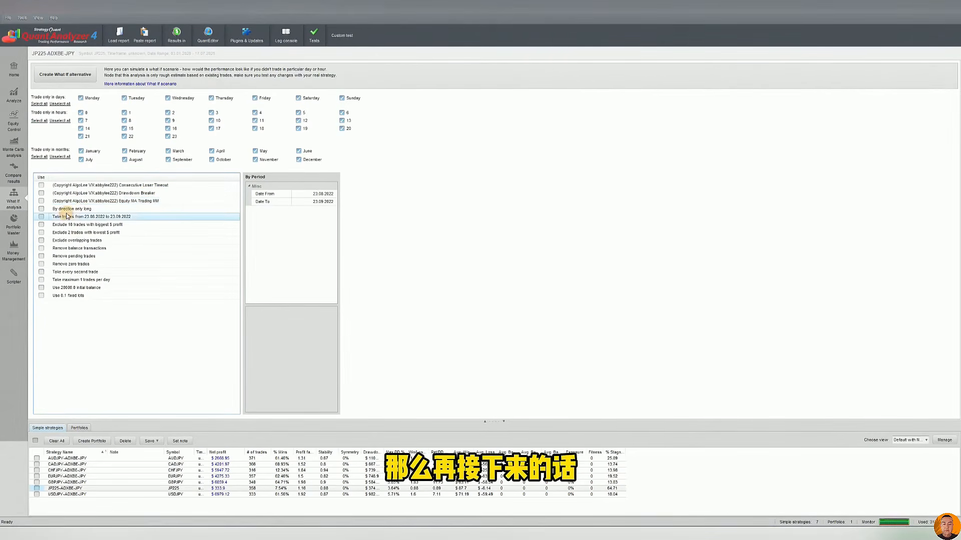
click(77, 256)
click(80, 280)
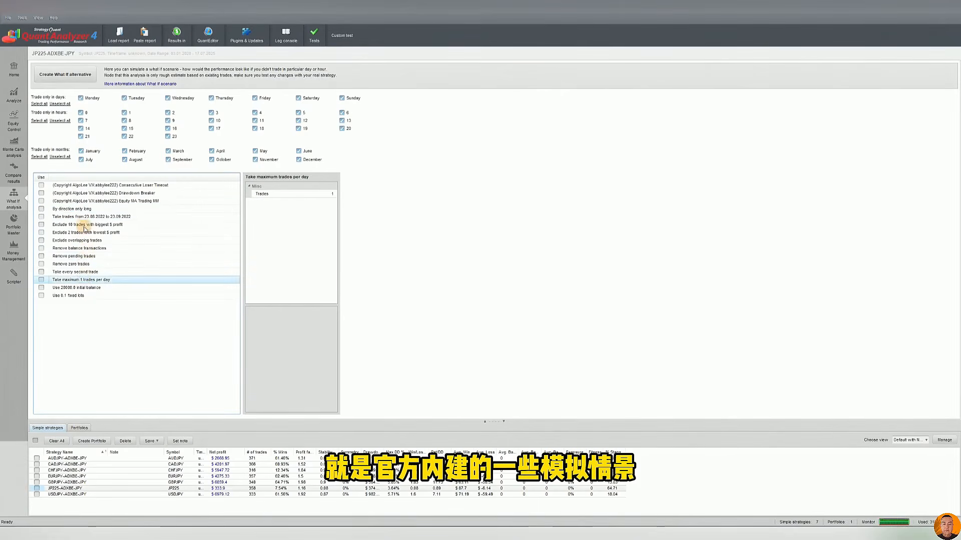
click(84, 210)
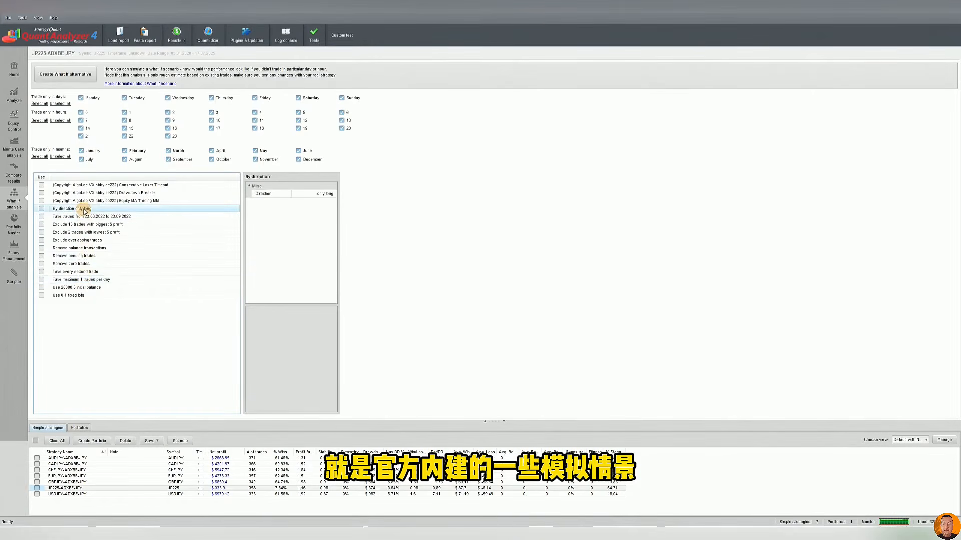
click(90, 217)
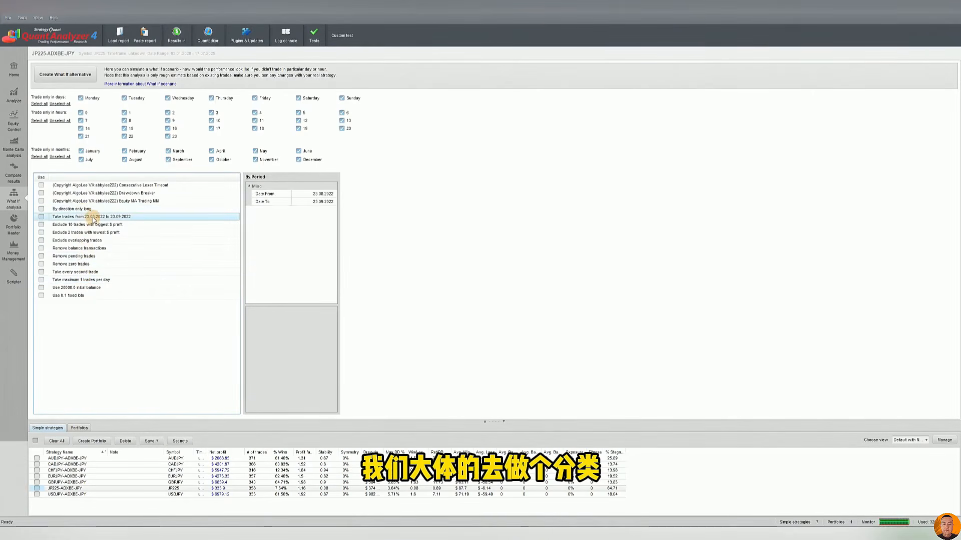
click(76, 210)
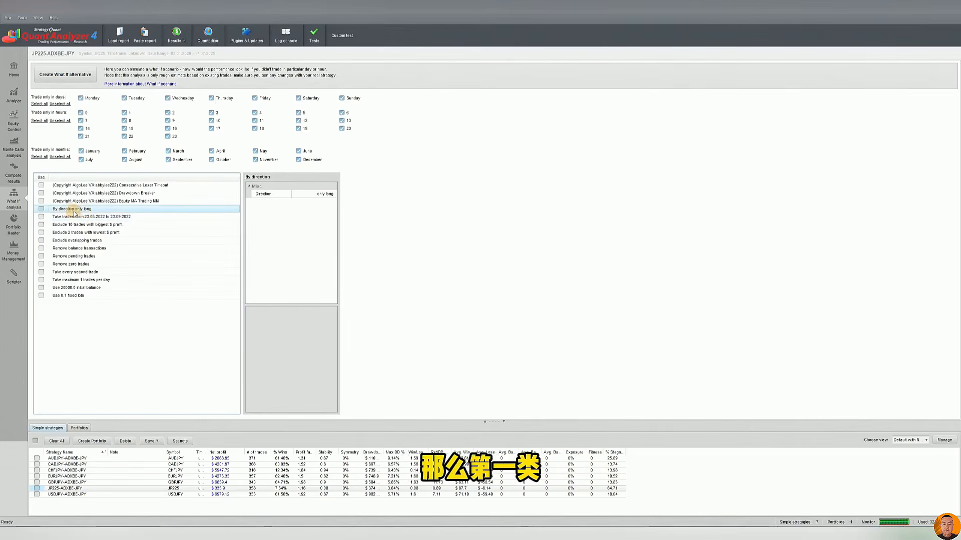
click(79, 216)
Check the Direction choices of the By direction scenario, keeping only long, and view the By Period scenario's date settings
click(78, 210)
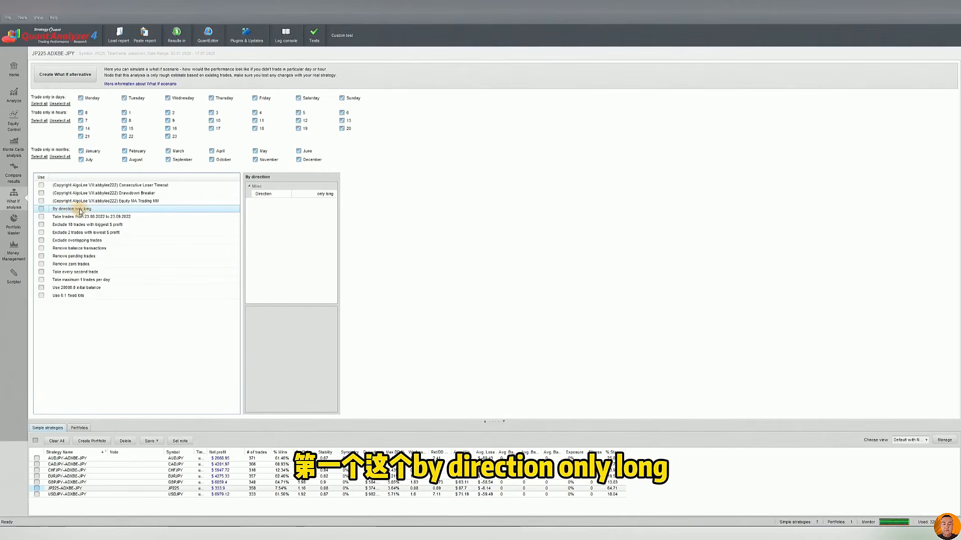
click(316, 195)
click(317, 196)
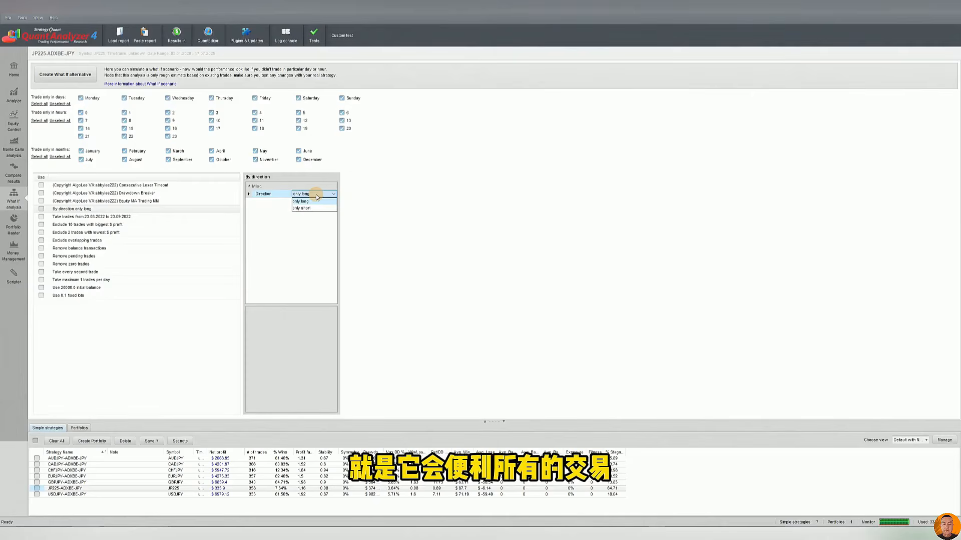
click(305, 201)
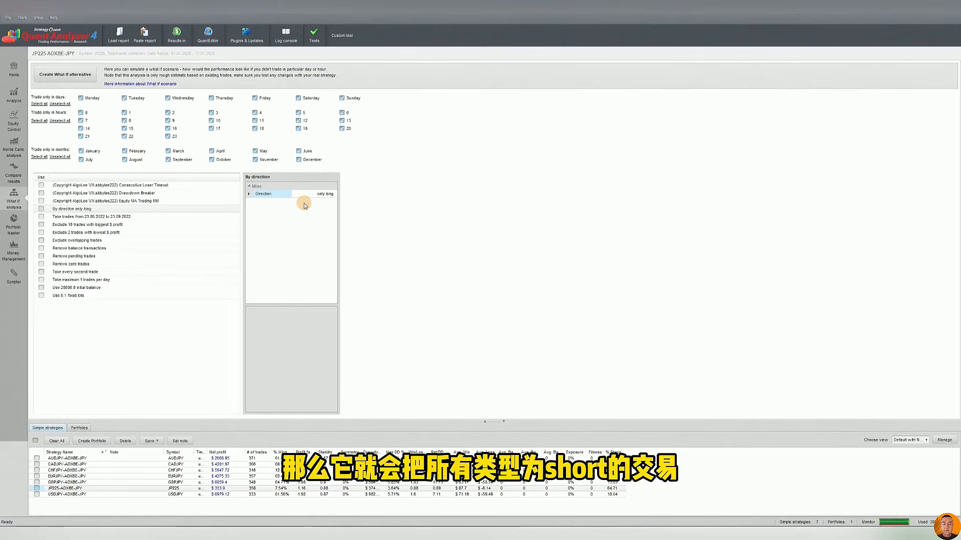
click(140, 210)
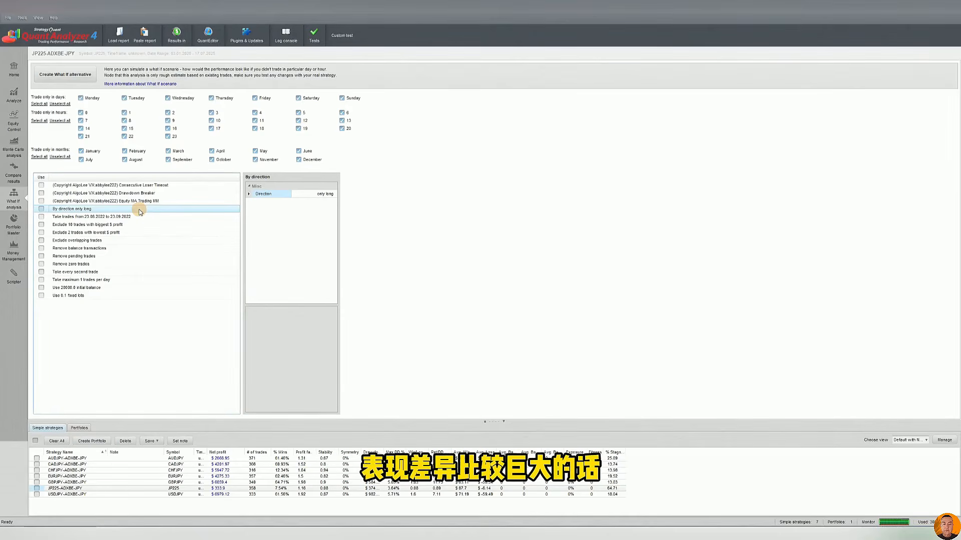
click(41, 209)
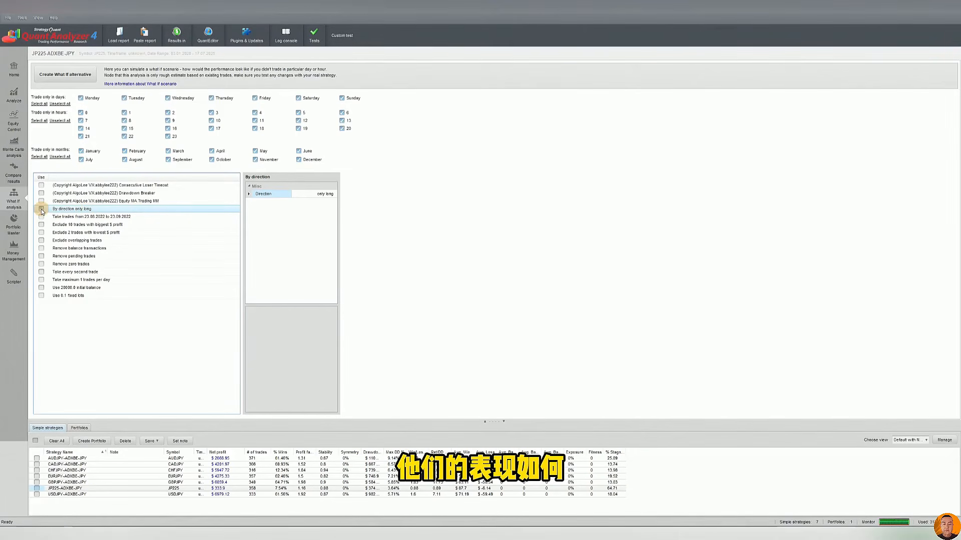
click(99, 217)
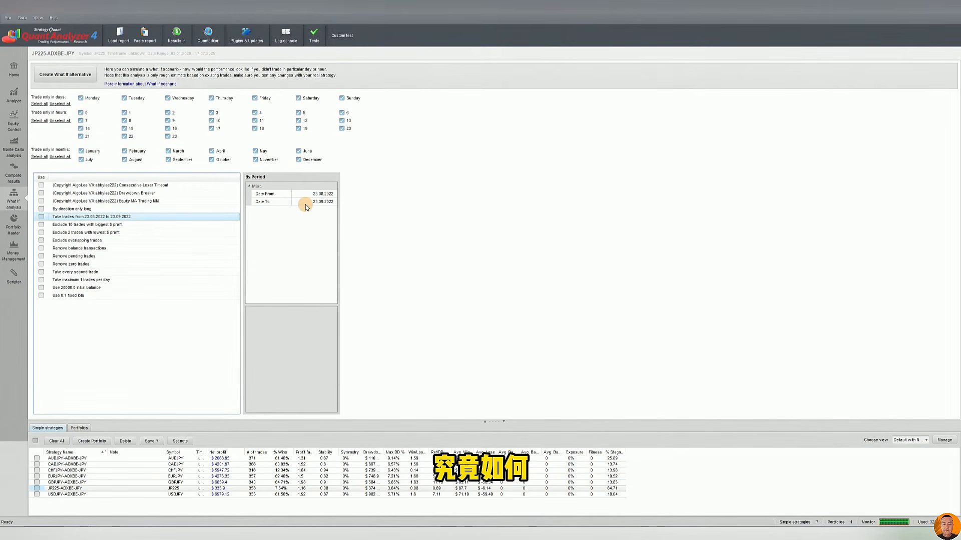
Compare the scenarios that exclude trades with the biggest and the lowest profit, ending on the biggest profit one
click(84, 224)
click(79, 232)
click(77, 224)
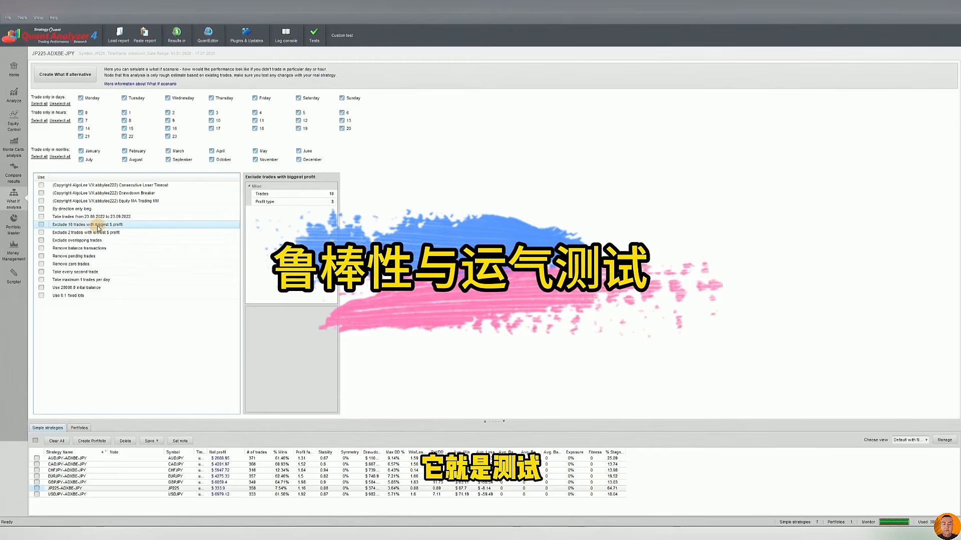
click(94, 231)
click(91, 226)
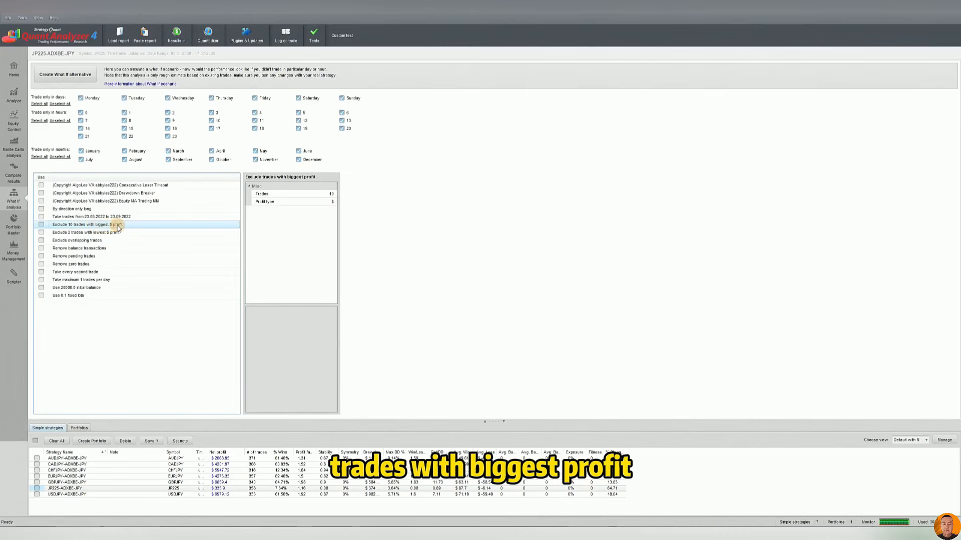
Examine the Trades and Profit type parameters of the Exclude trades with biggest profit scenario, keeping the $ profit type
click(325, 195)
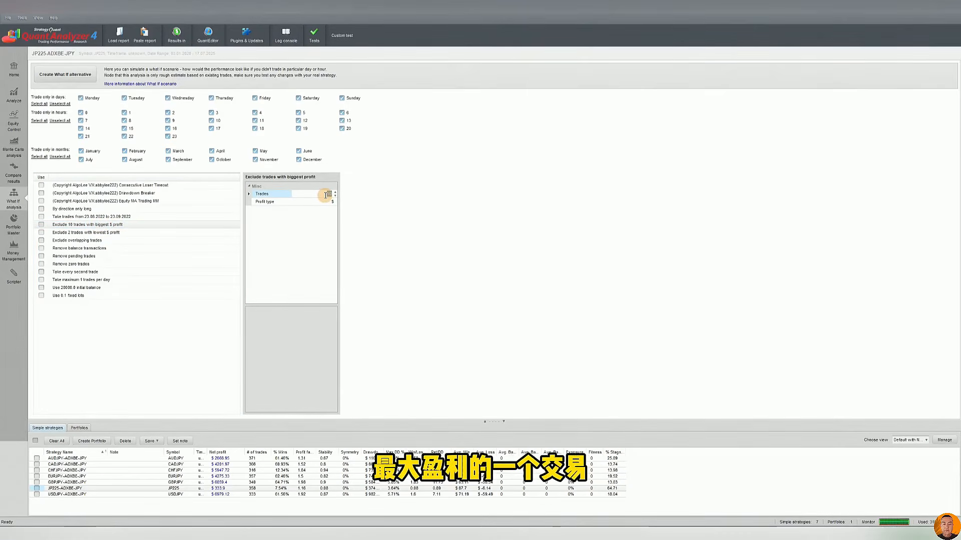
click(325, 202)
click(322, 194)
click(322, 203)
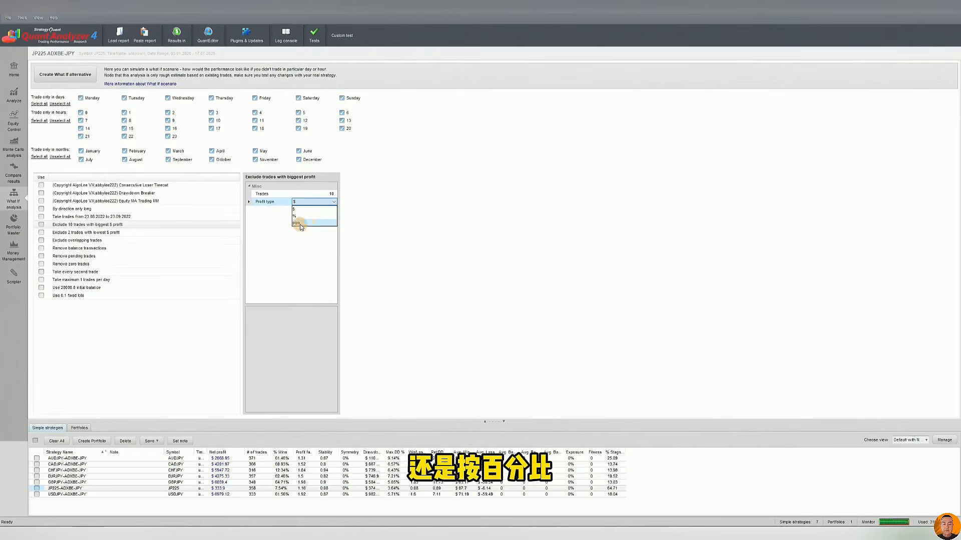
click(293, 253)
click(134, 223)
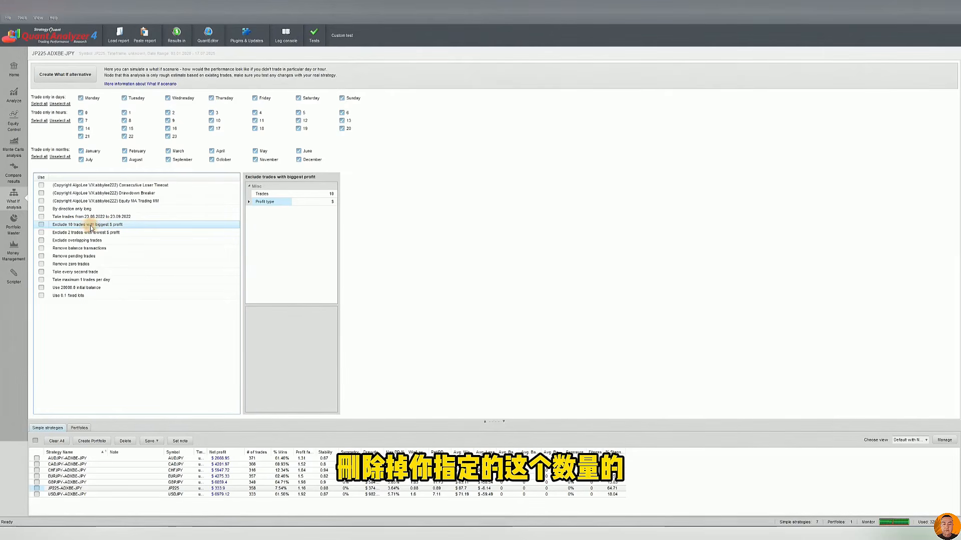
click(322, 194)
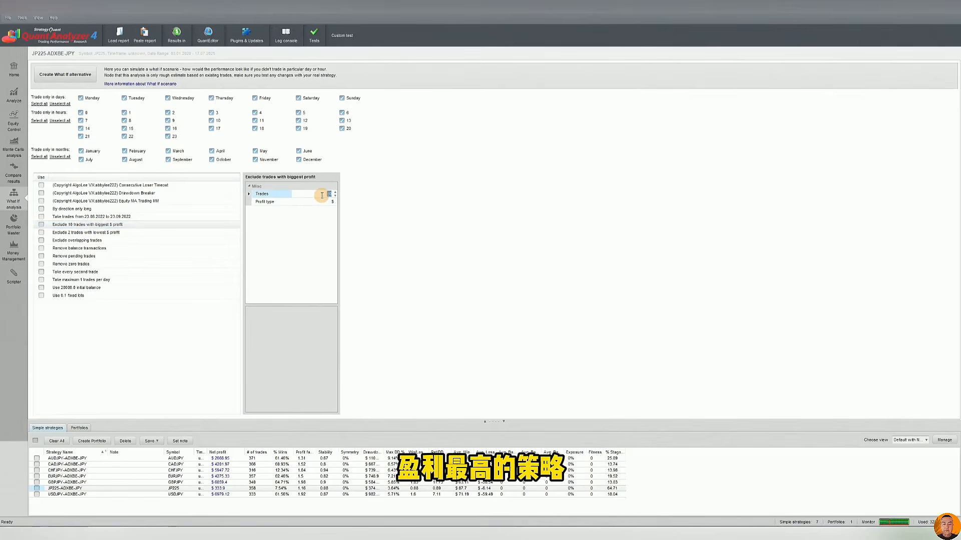
click(103, 226)
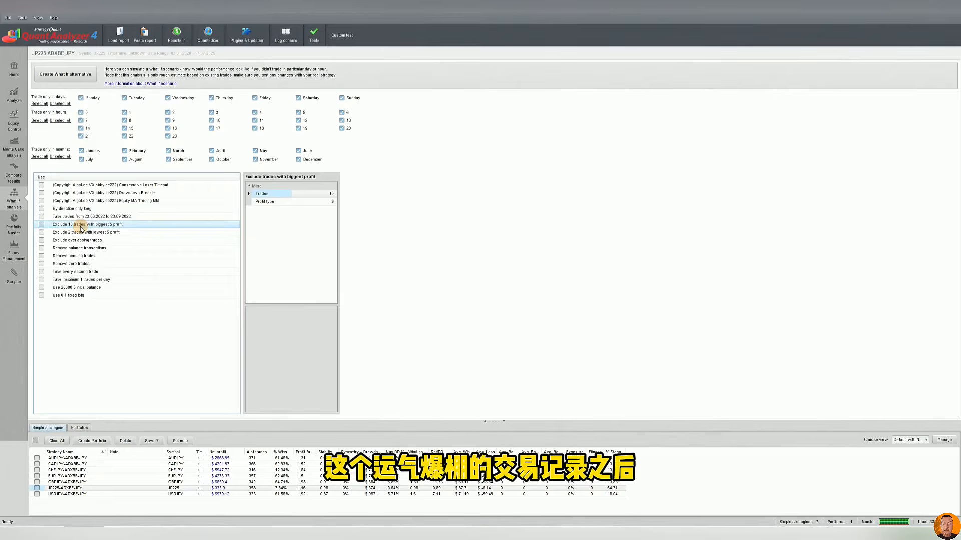
Examine the Exclude trades with lowest profit scenario and its Trades parameter alongside the biggest profit scenario
click(114, 233)
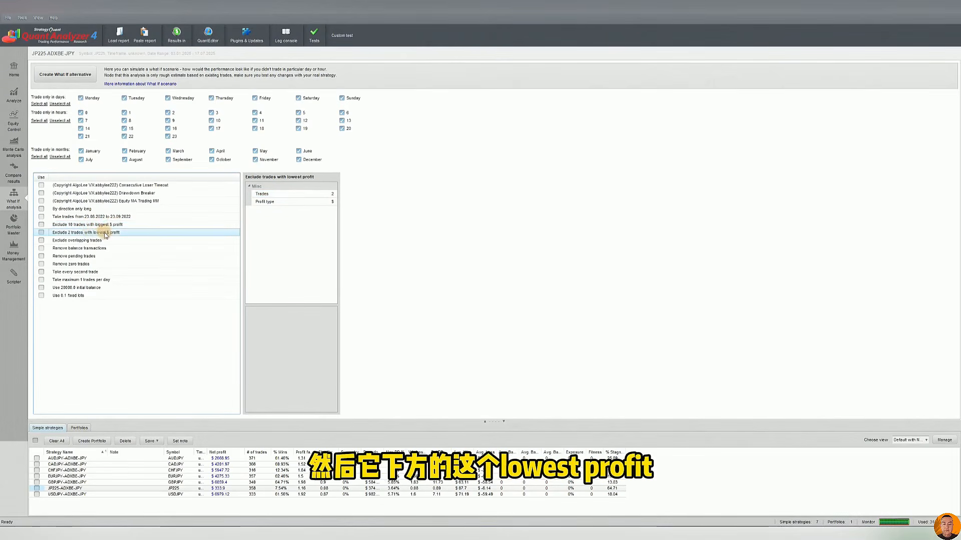
click(111, 225)
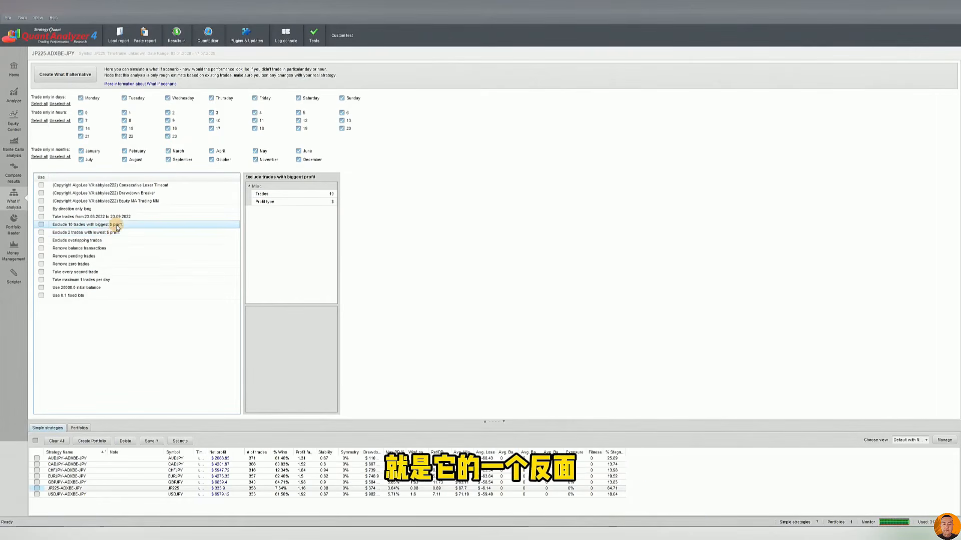
click(106, 234)
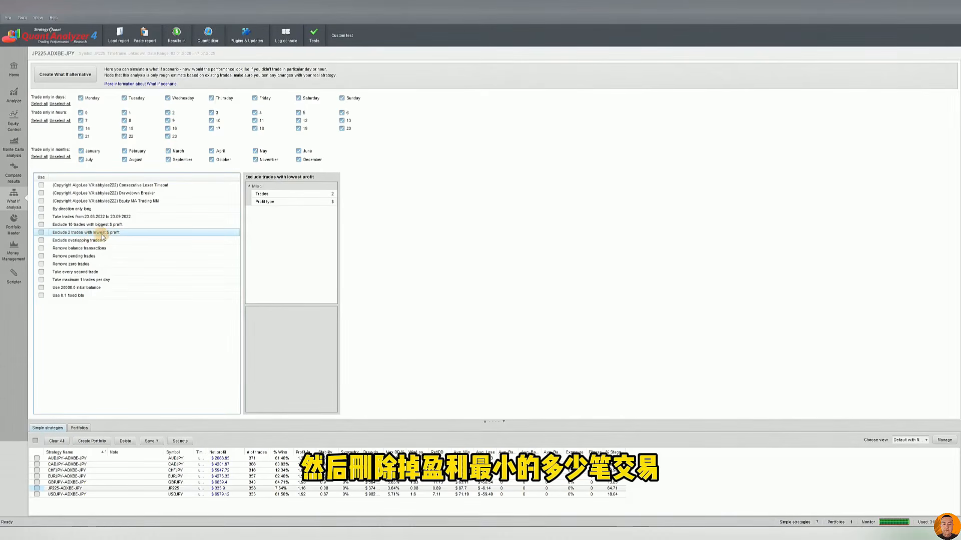
click(310, 193)
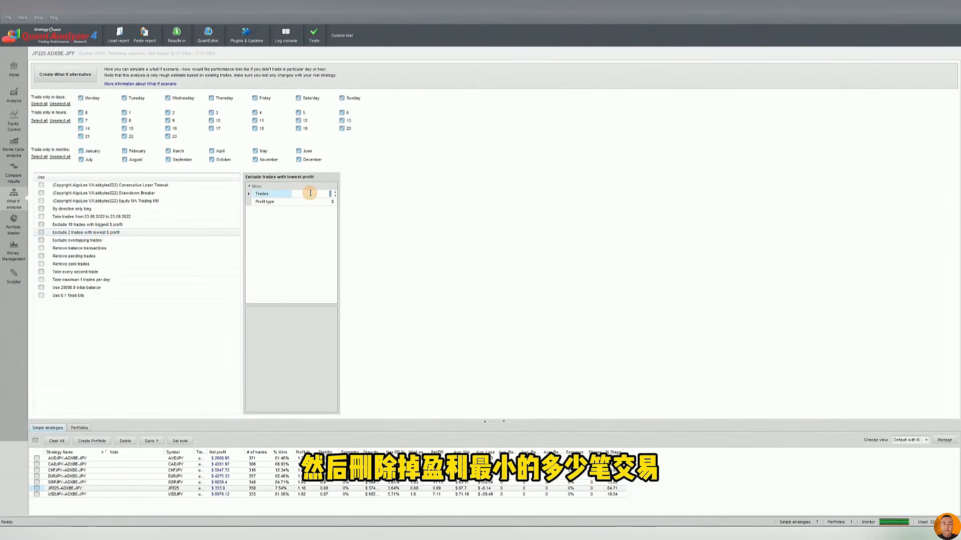
click(107, 235)
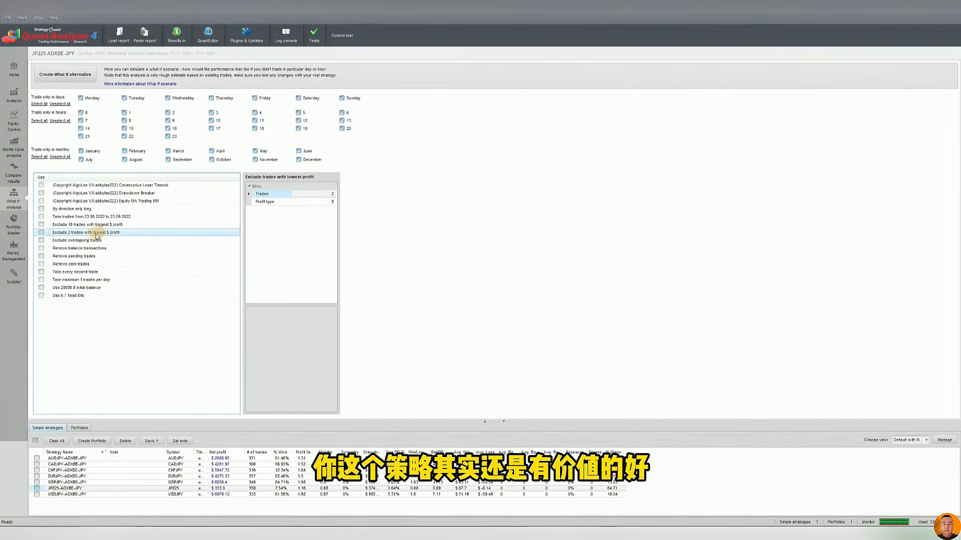
Turn on the Take every second trade scenario for JP225-ADXBE-JPY and turn it back off
click(102, 241)
click(86, 272)
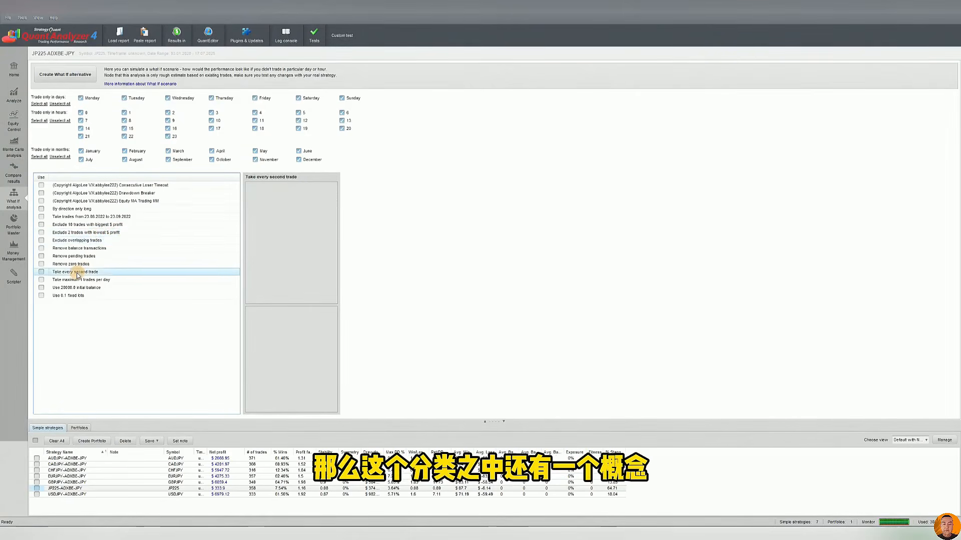
click(41, 272)
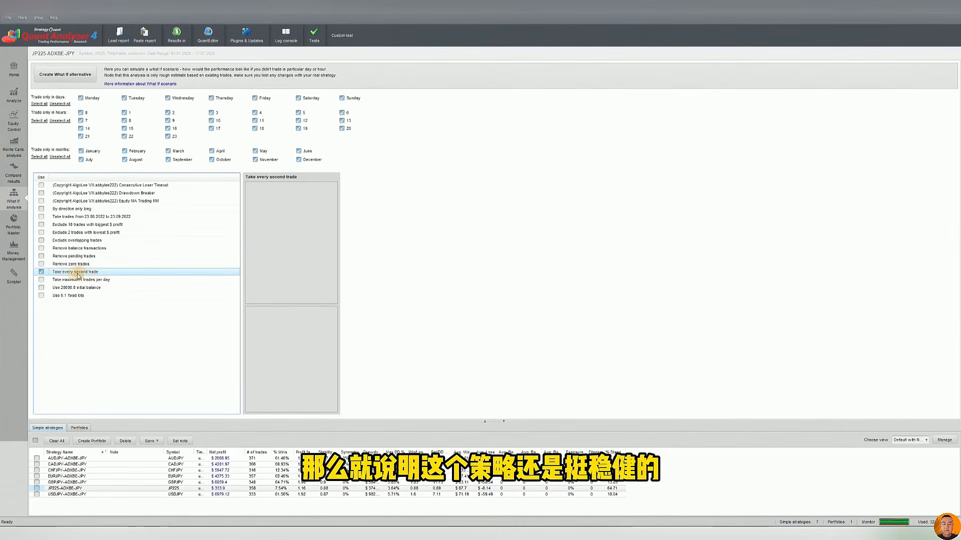
click(41, 271)
Turn on the Exclude overlapping trades scenario for JP225-ADXBE-JPY and turn it back off
click(68, 224)
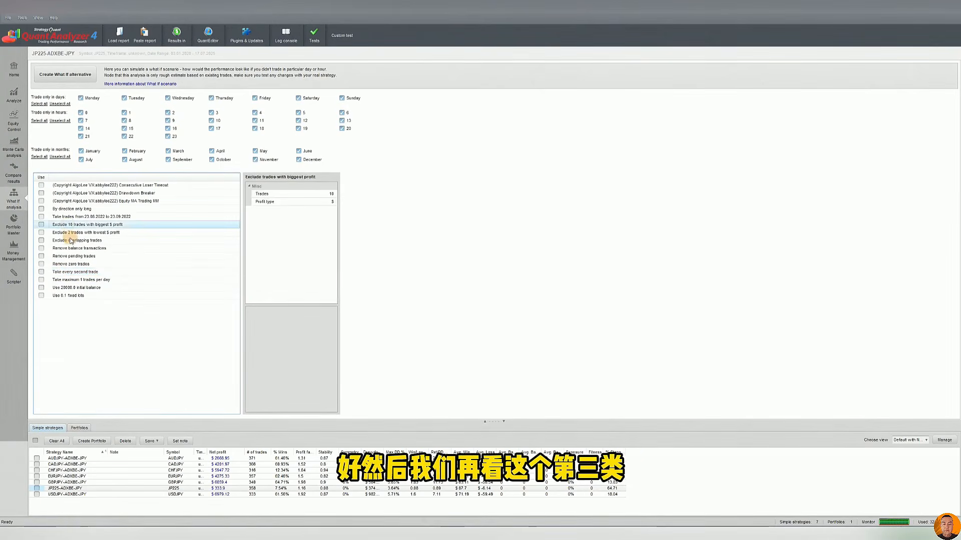
click(79, 241)
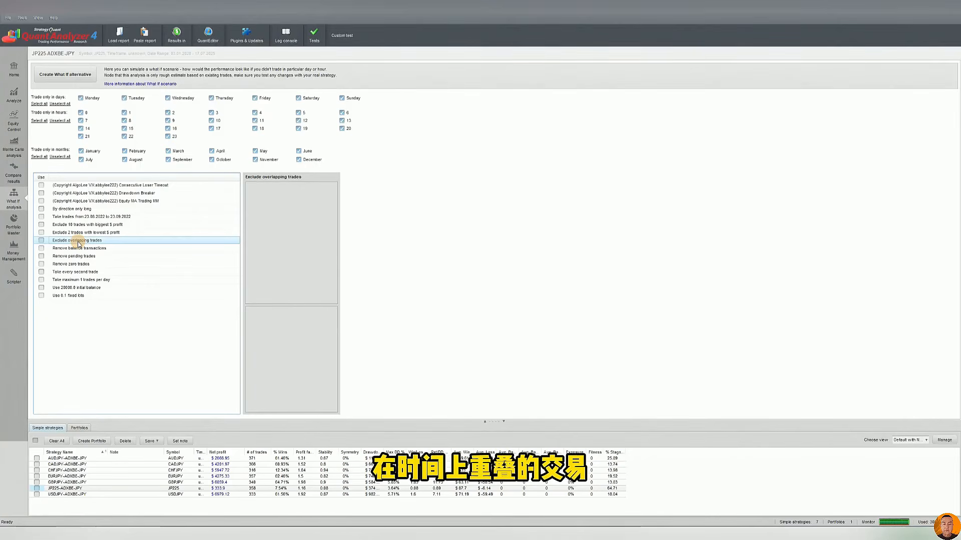
click(41, 240)
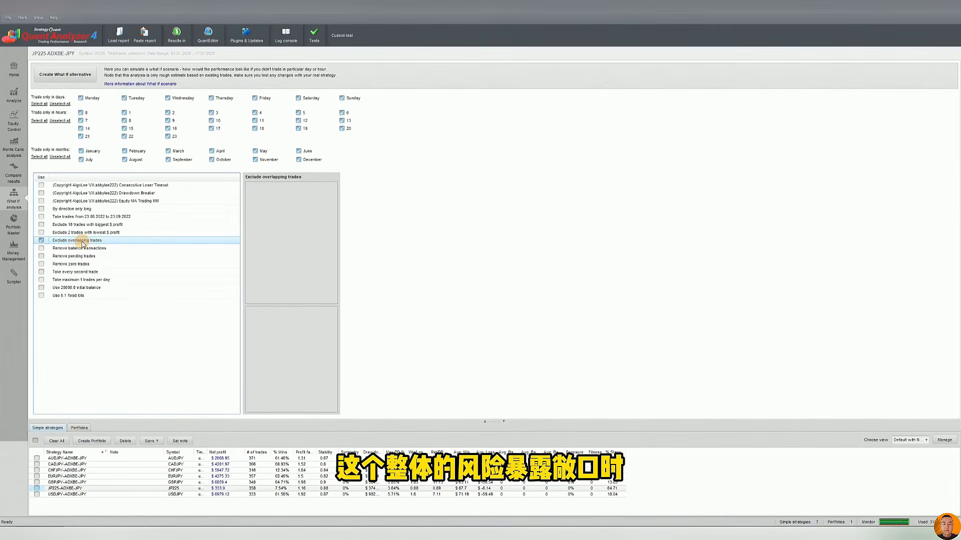
click(70, 248)
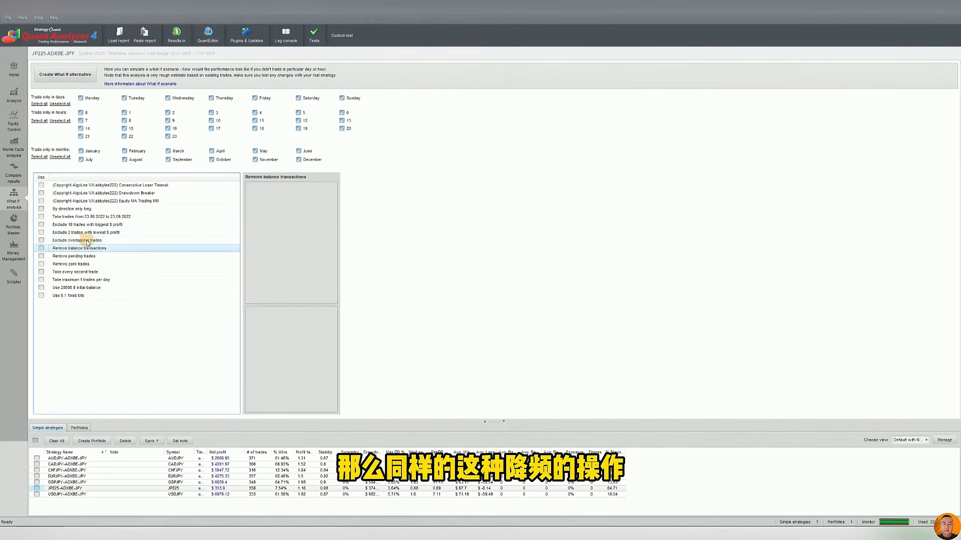
Examine the Take maximum trades per day scenario and its Trades parameter, alongside Take every second trade
click(79, 280)
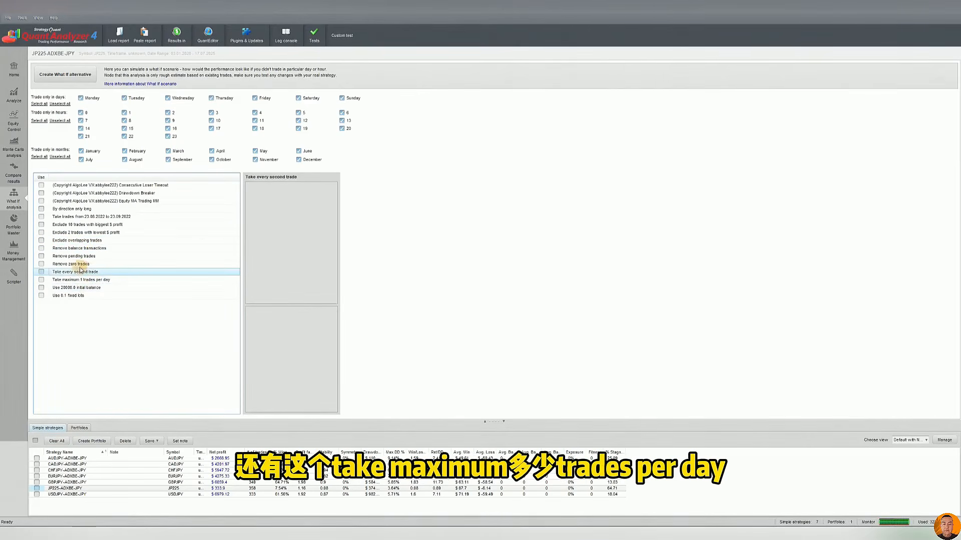
click(75, 271)
click(73, 280)
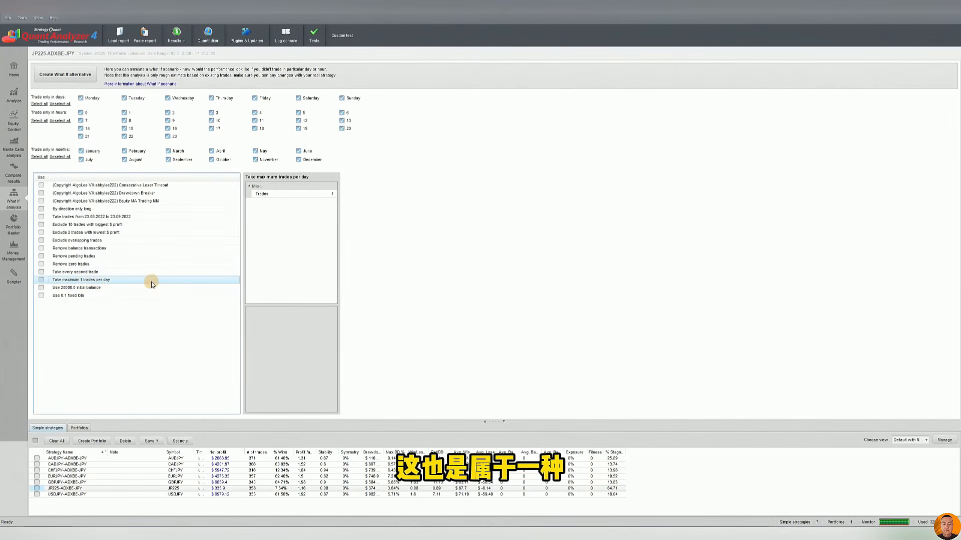
click(307, 194)
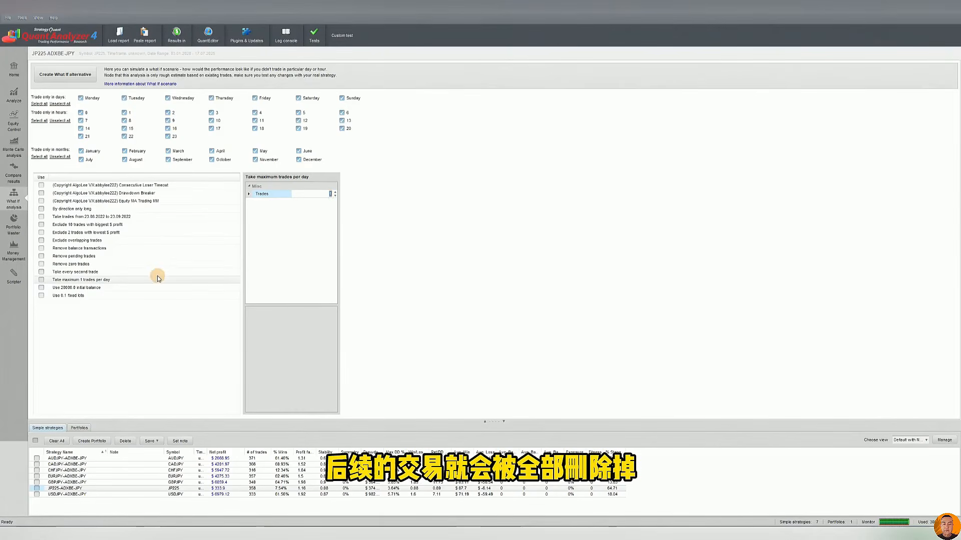
click(104, 281)
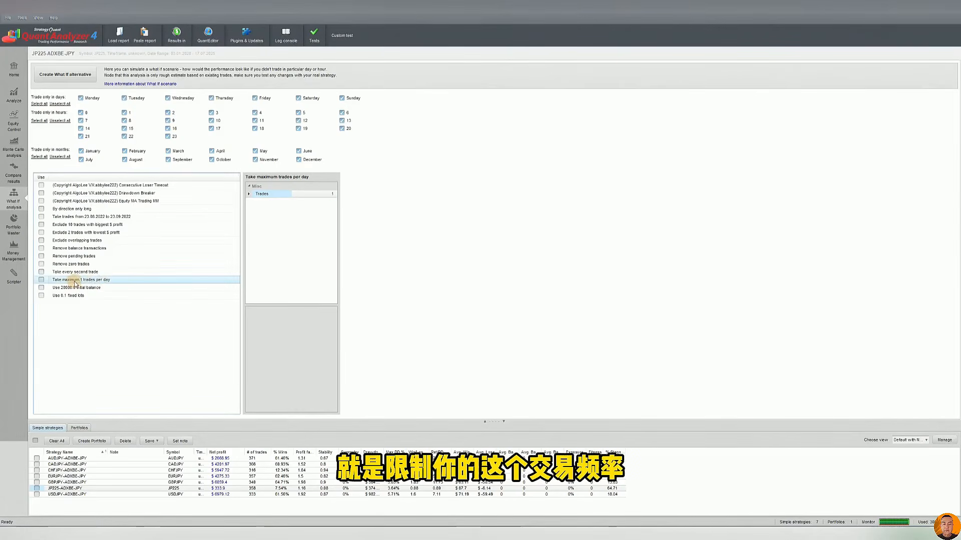
Turn on the Remove balance transactions, Remove pending trades and Remove zero trades scenarios, and turn all three back off
click(81, 249)
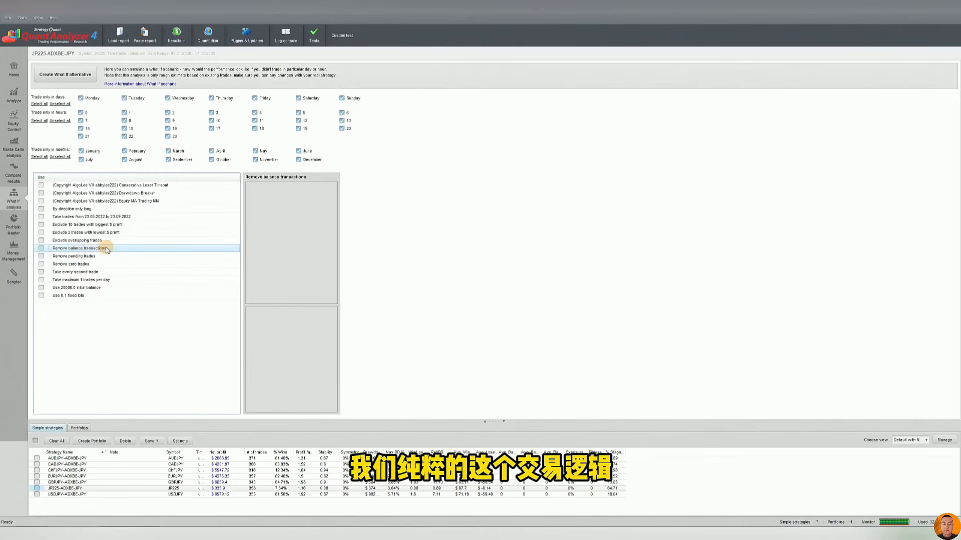
click(41, 248)
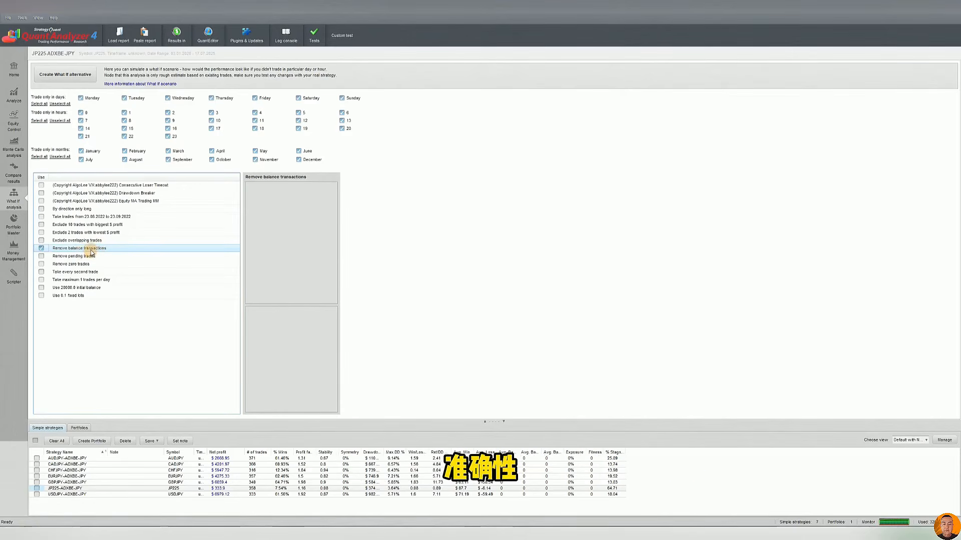
click(82, 256)
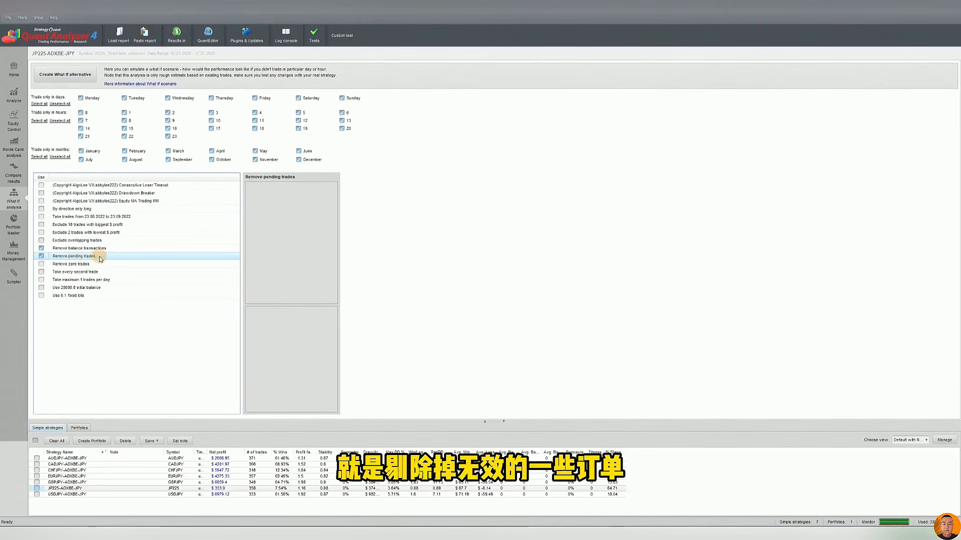
click(42, 264)
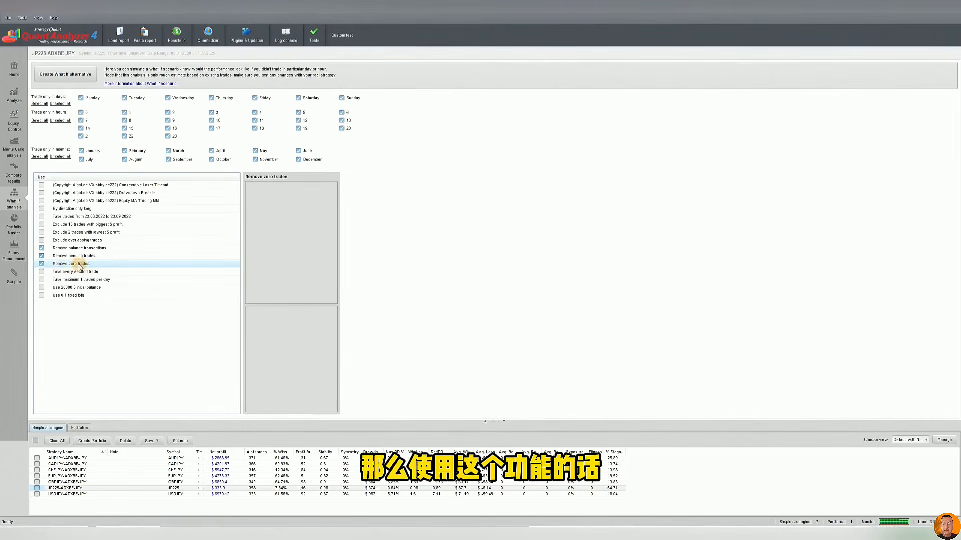
click(47, 264)
click(42, 256)
click(42, 248)
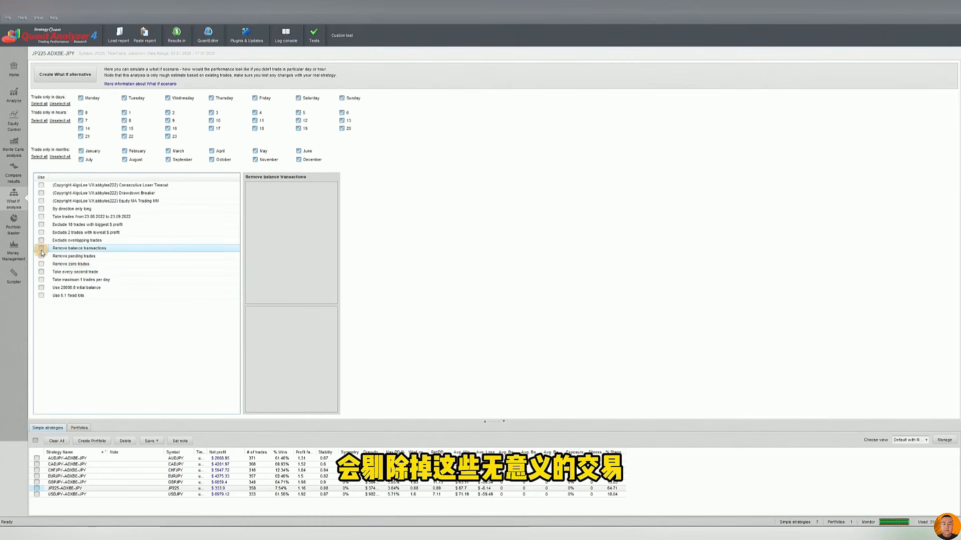
Examine the Original balance and New initial balance parameters of the Use different initial balance scenario
click(78, 289)
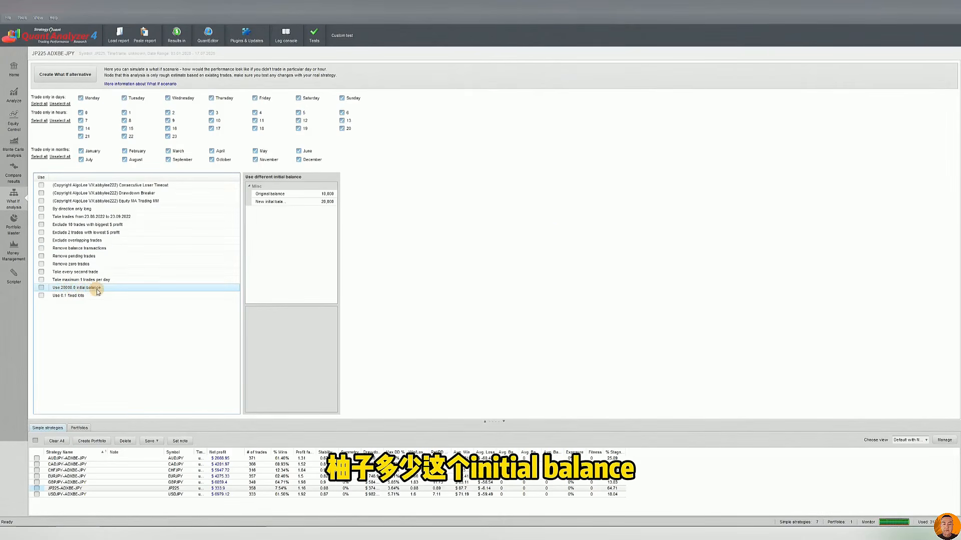
click(321, 201)
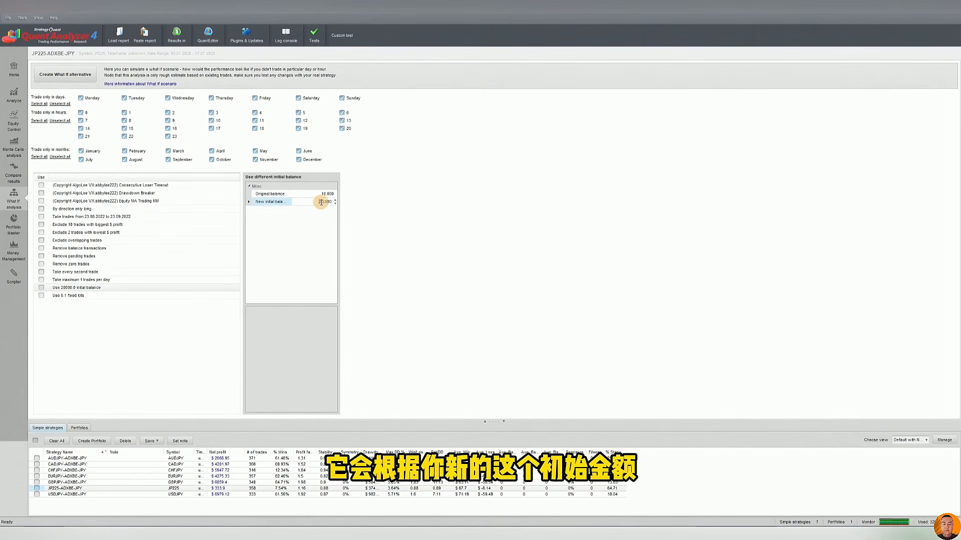
click(318, 194)
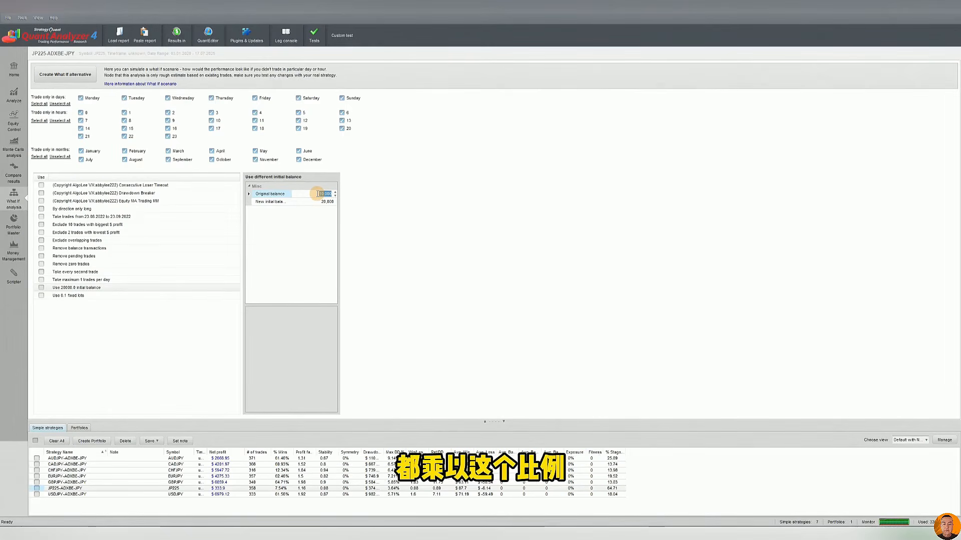
click(314, 202)
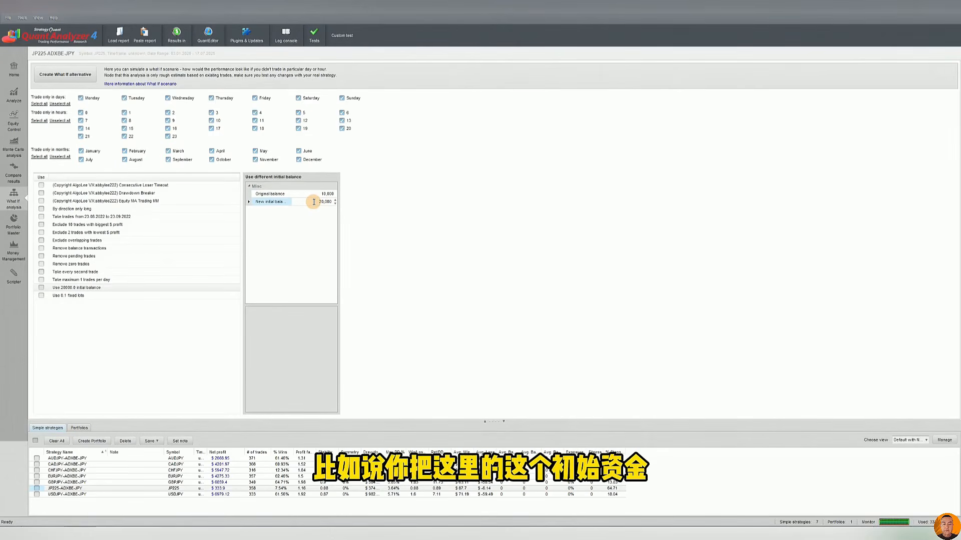
click(321, 202)
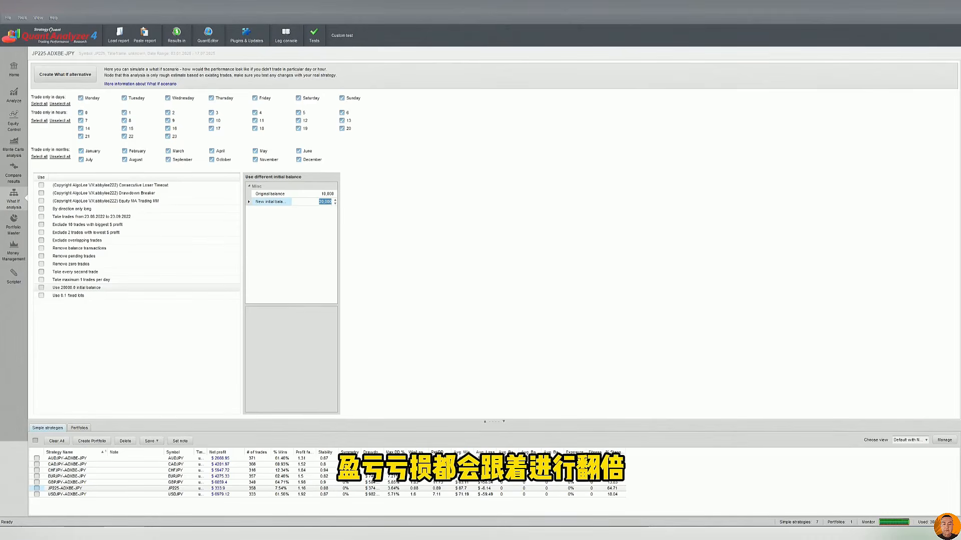
Examine the Size parameter of the Use fixed lots scenario, and the custom Drawdown Breaker and Equity MA Trading MM scenarios
click(90, 296)
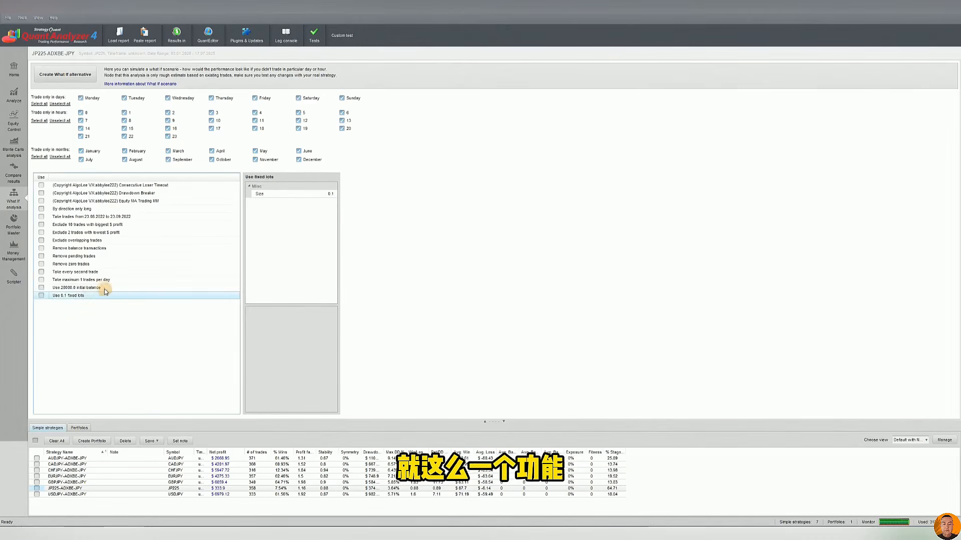
click(103, 288)
click(79, 296)
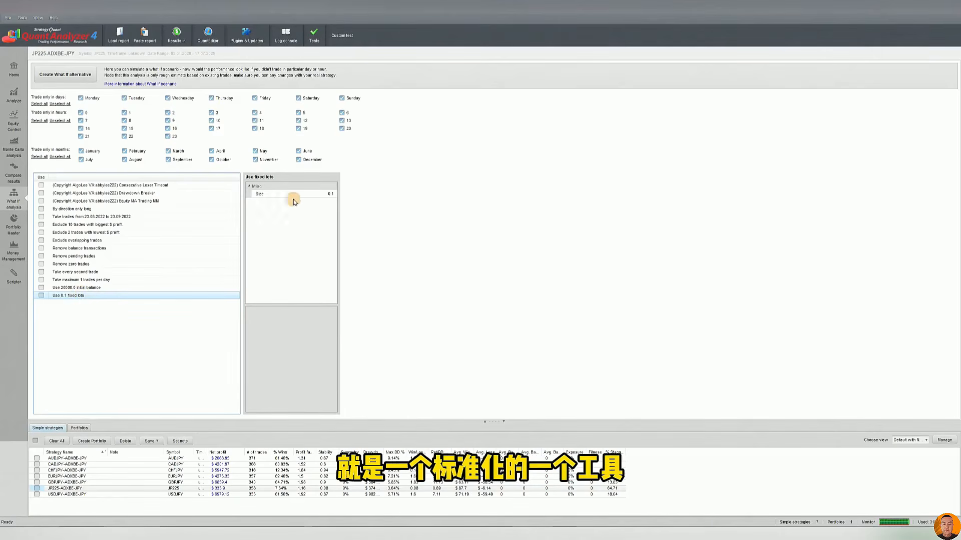
click(326, 197)
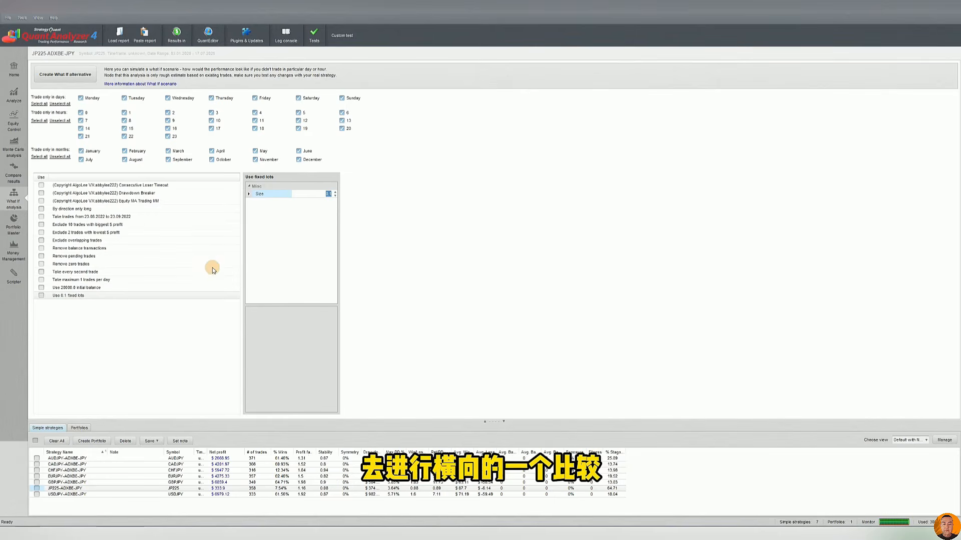
click(276, 237)
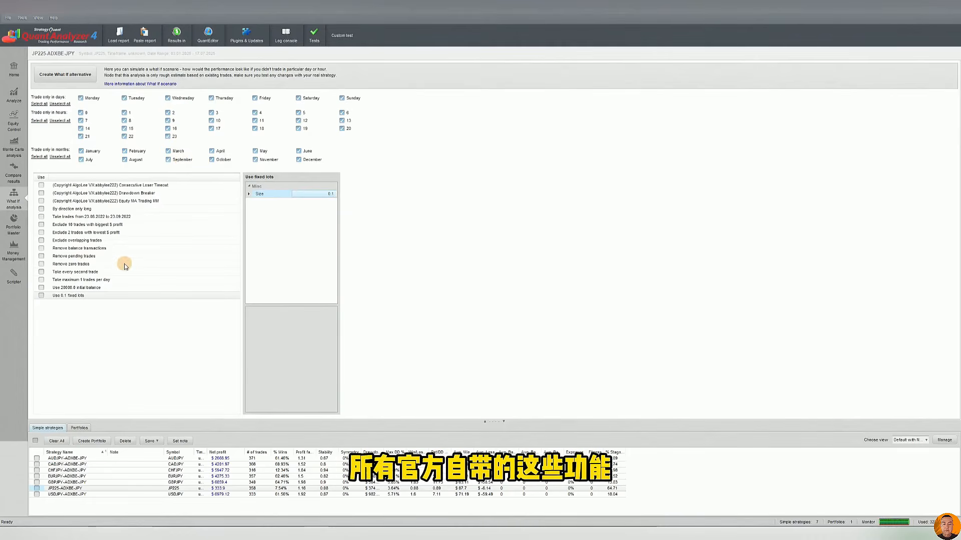
click(150, 193)
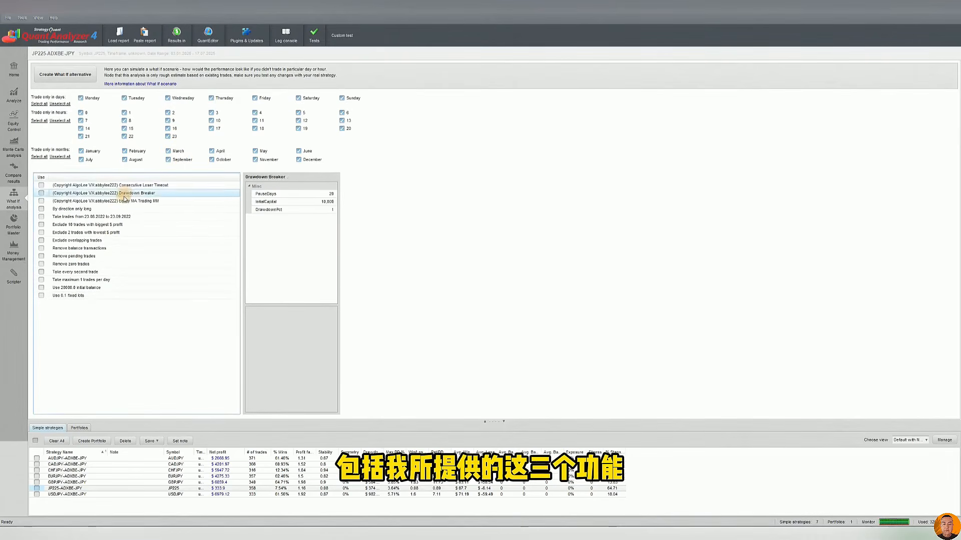
click(144, 201)
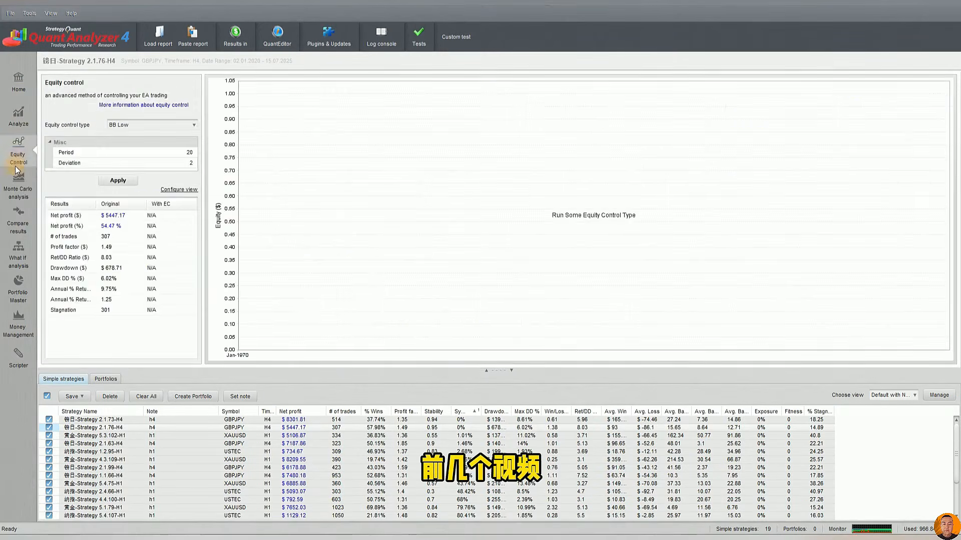
Open the Portfolio Master module with its Automatic Portfolio Computer
click(18, 193)
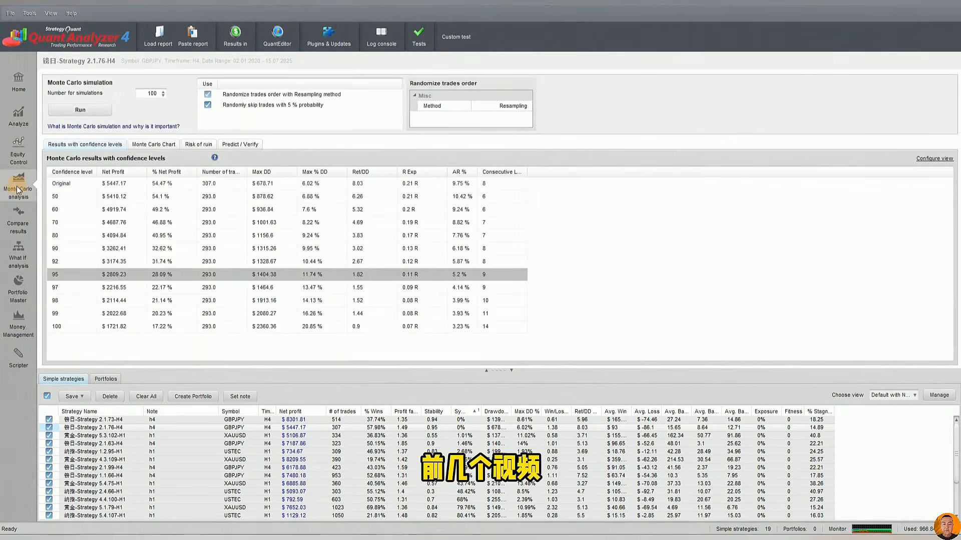
click(17, 224)
click(23, 268)
click(24, 290)
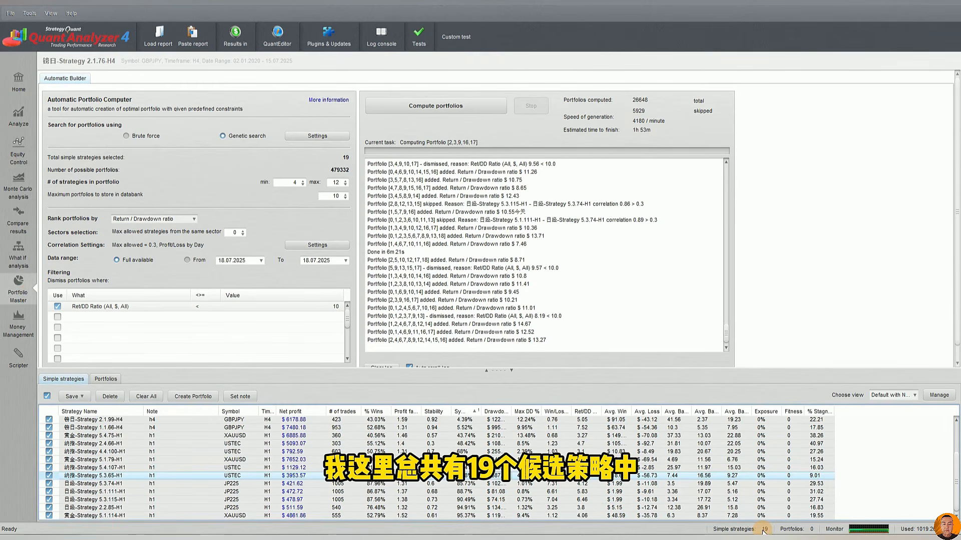
Review the candidate strategies and the minimum and maximum number of strategies allowed in a portfolio
scroll(594, 488, up, 2)
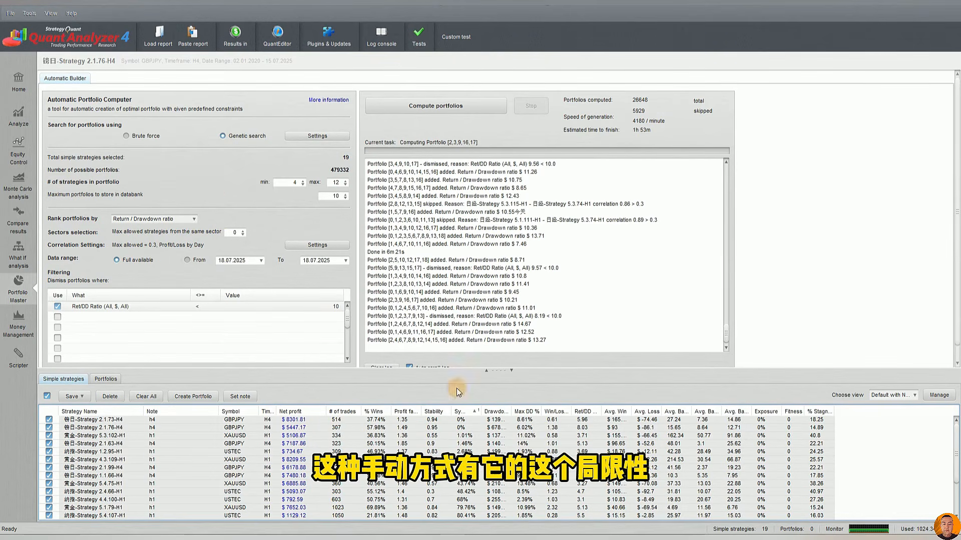
click(278, 467)
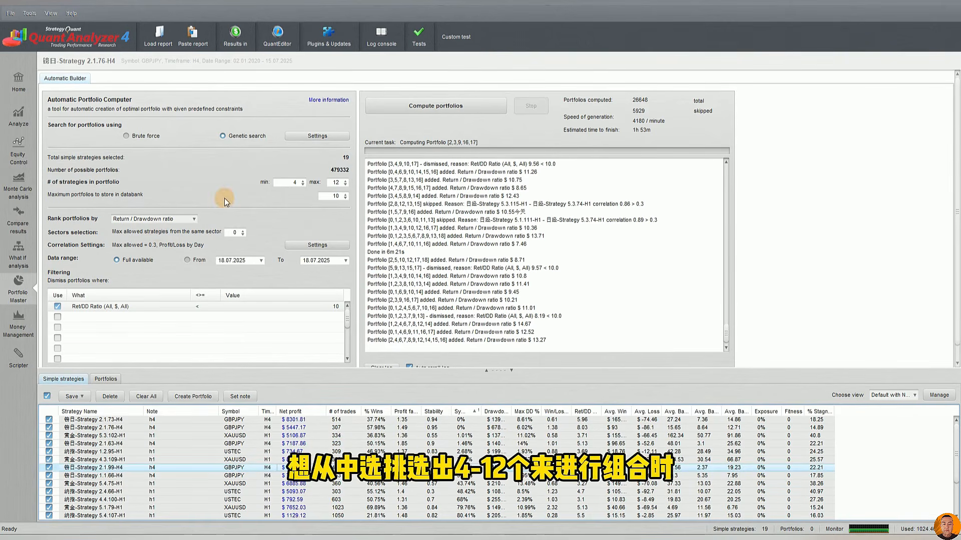
click(288, 183)
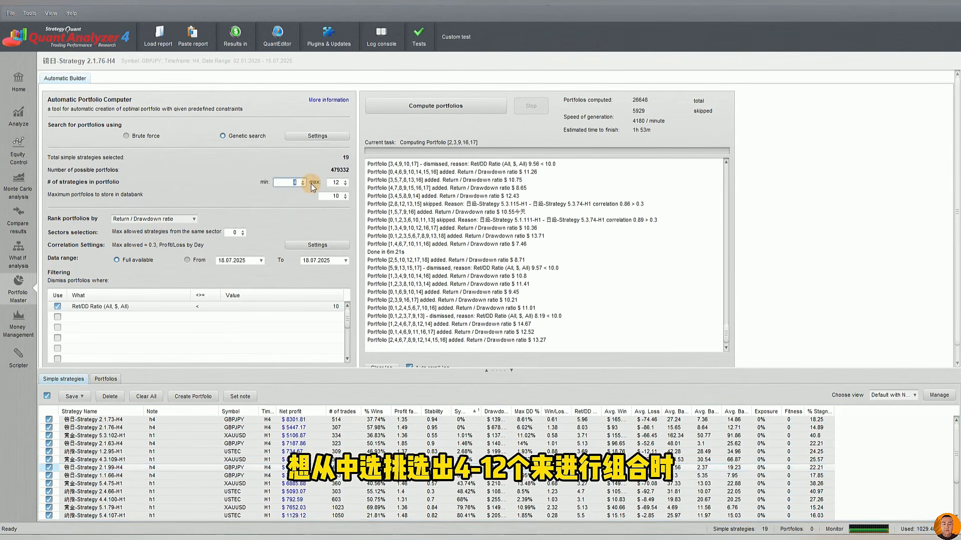
click(342, 184)
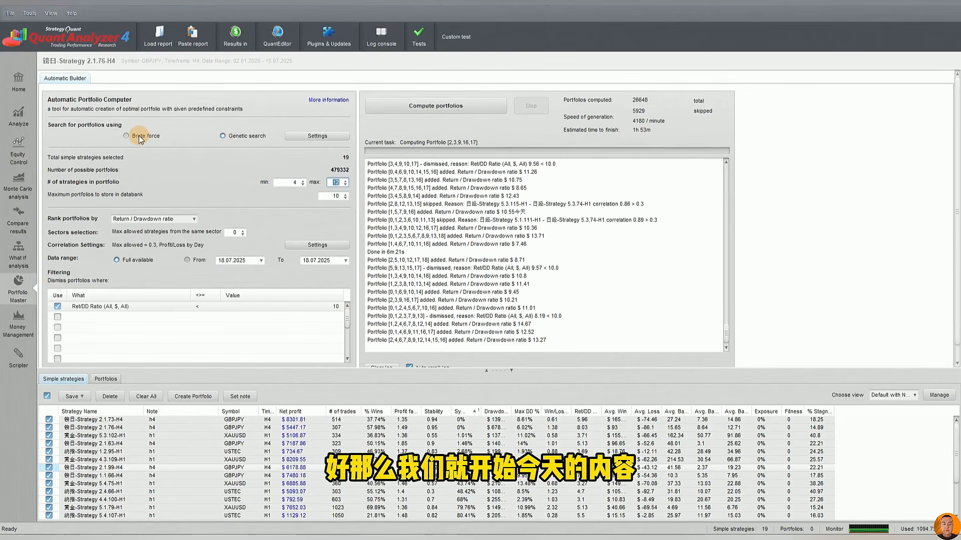
Choose Genetic search over Brute force for the portfolio search, and save its genetic settings with the recommended values
click(139, 135)
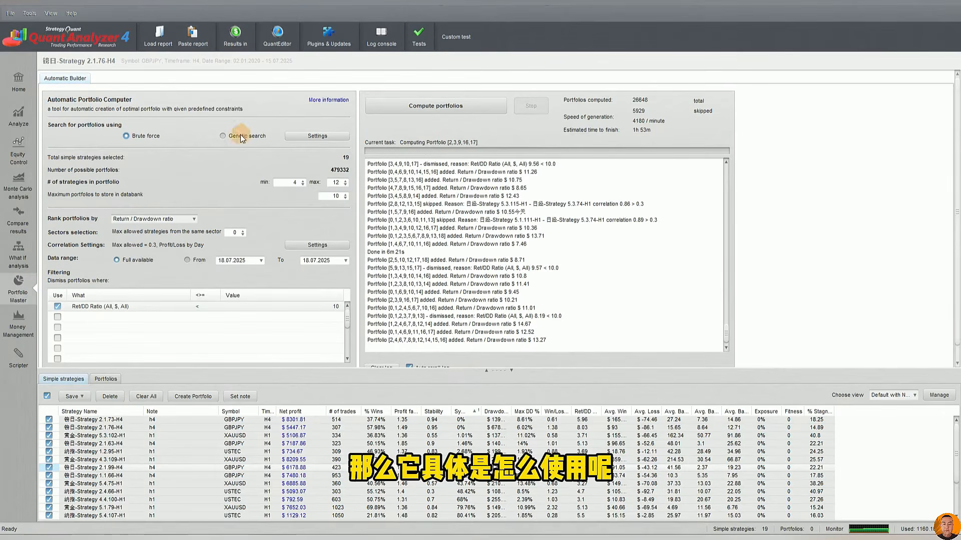
click(236, 135)
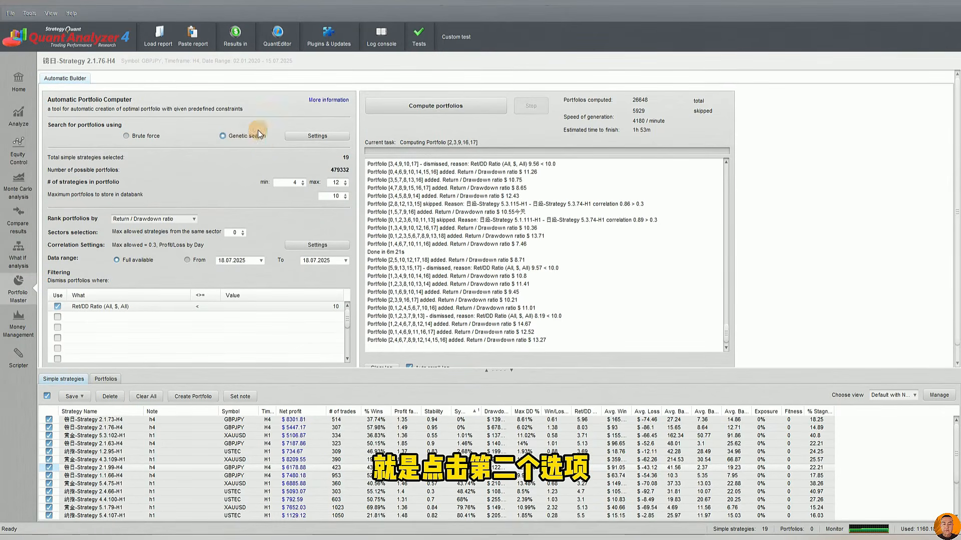
click(326, 136)
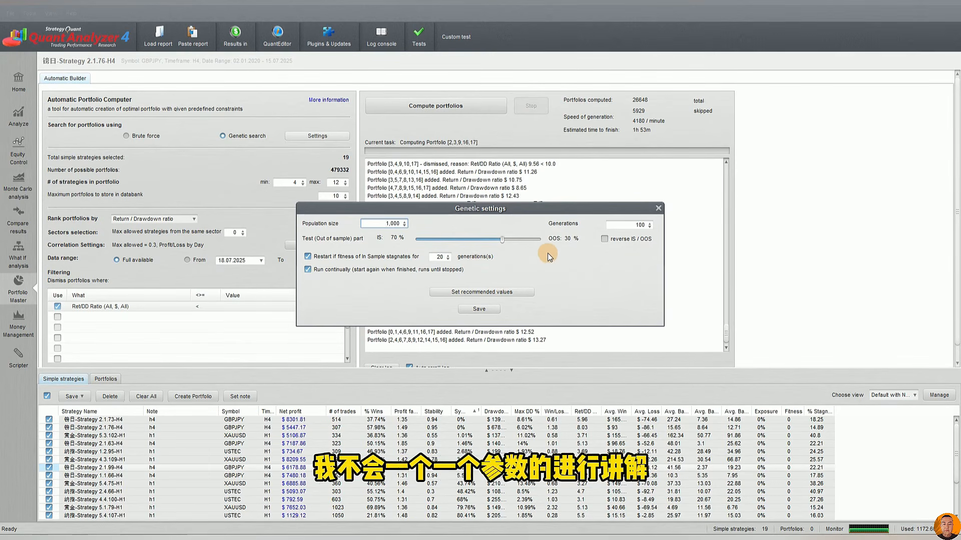
click(498, 291)
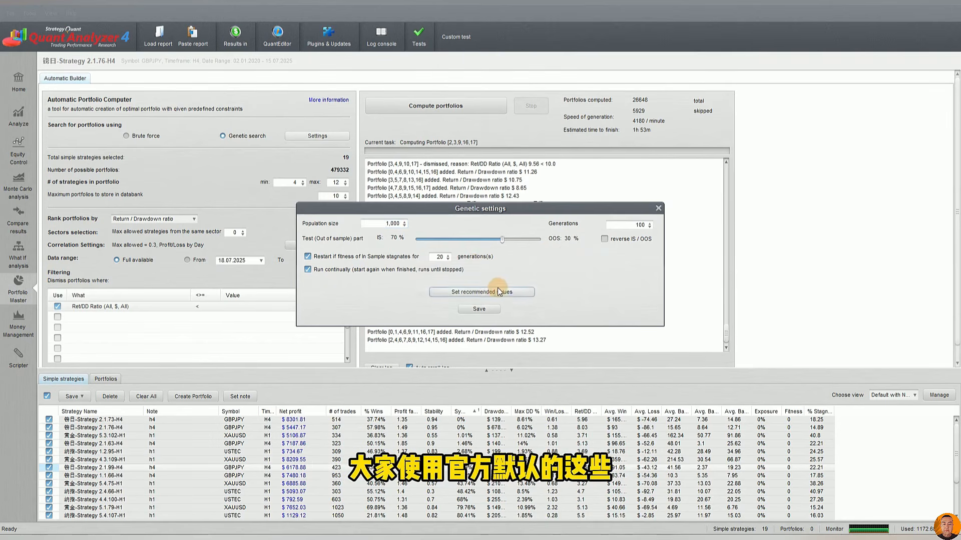
click(485, 310)
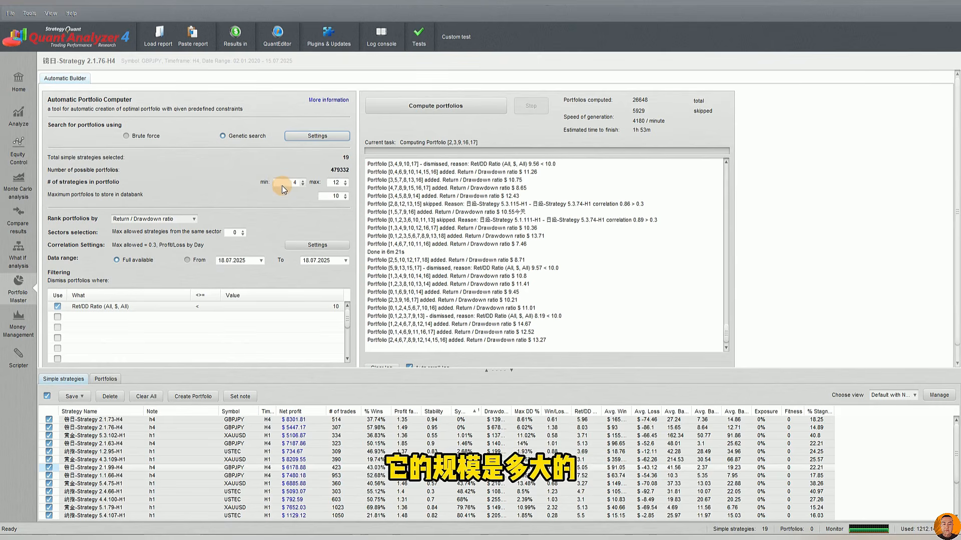
Review the minimum and maximum strategies per portfolio, and the maximum number of portfolios stored in the Portfolios databank
double_click(297, 186)
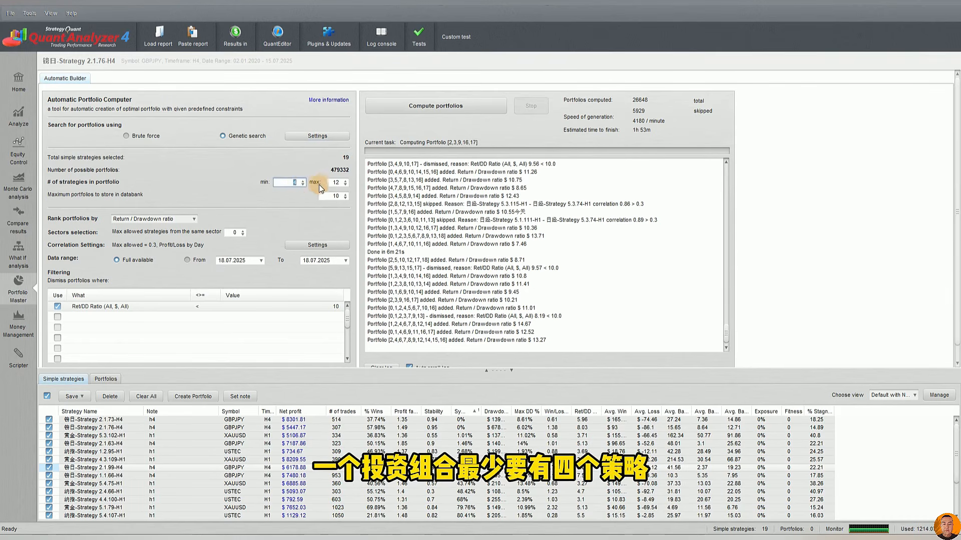
double_click(334, 182)
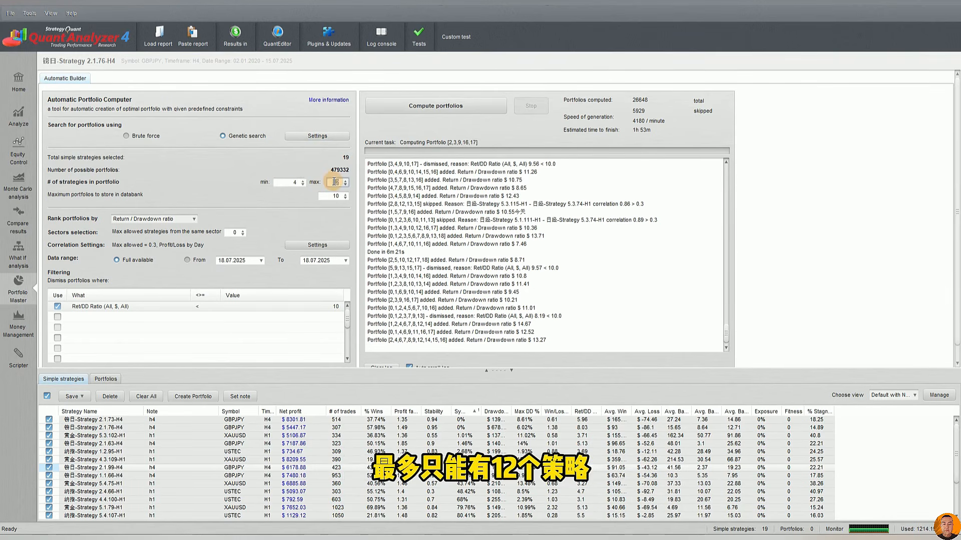
click(332, 196)
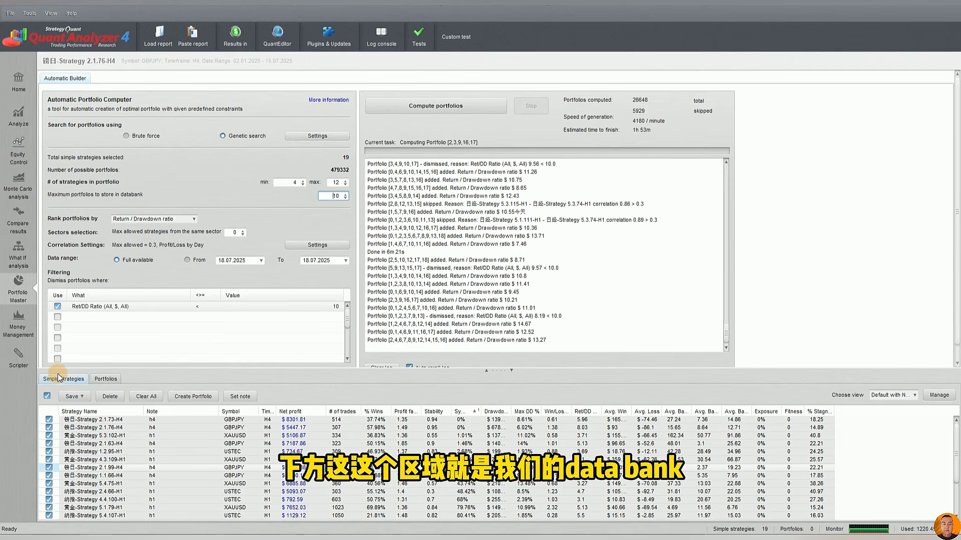
click(102, 378)
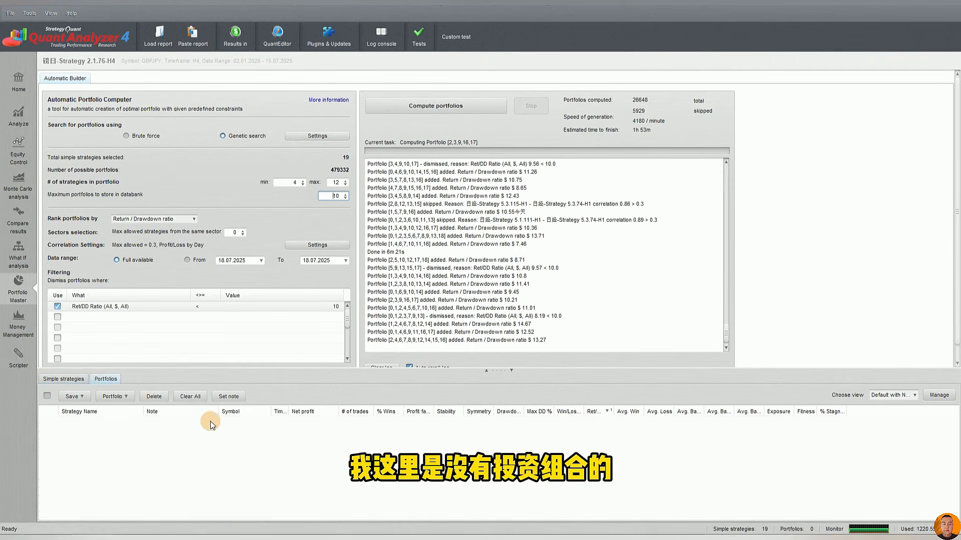
double_click(336, 196)
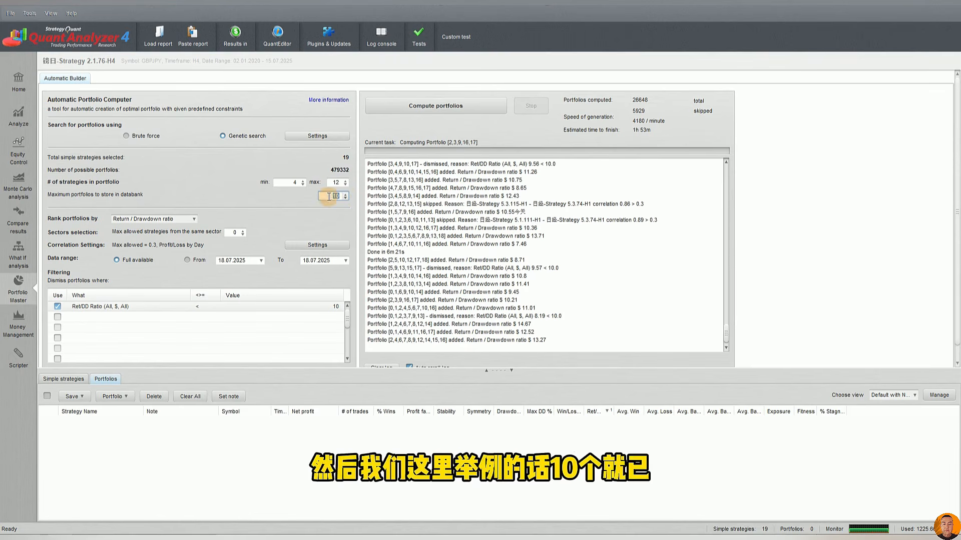
Rank the portfolios by Return / Drawdown ratio and use the full available data range
click(149, 218)
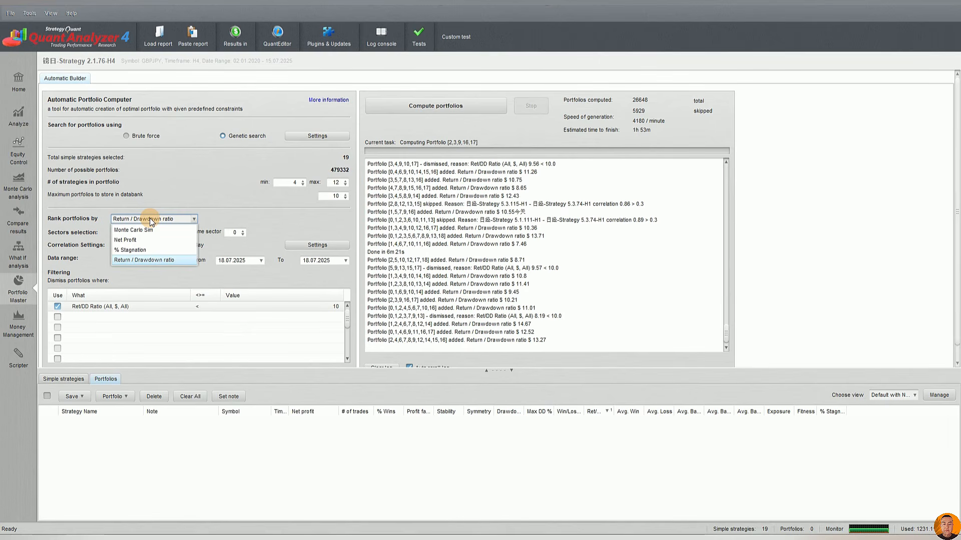
click(139, 260)
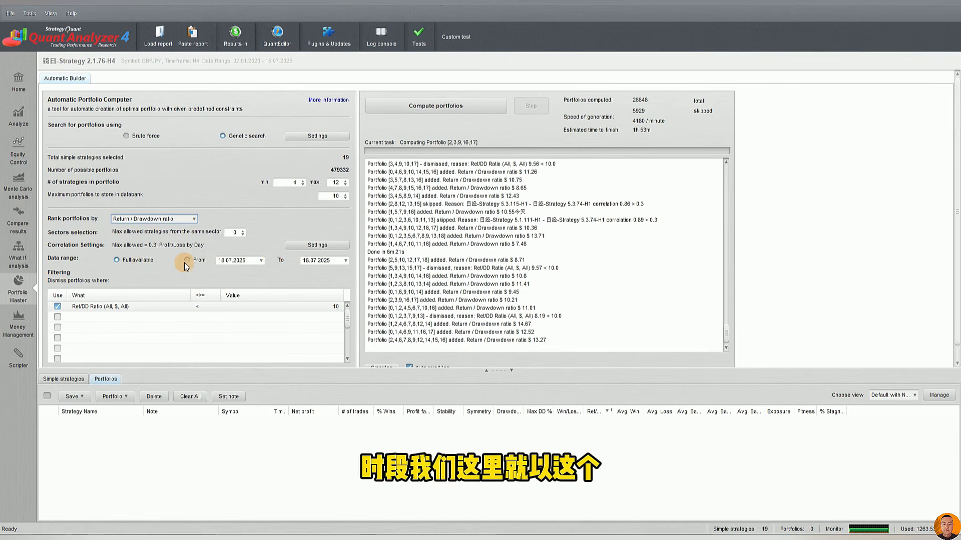
click(131, 260)
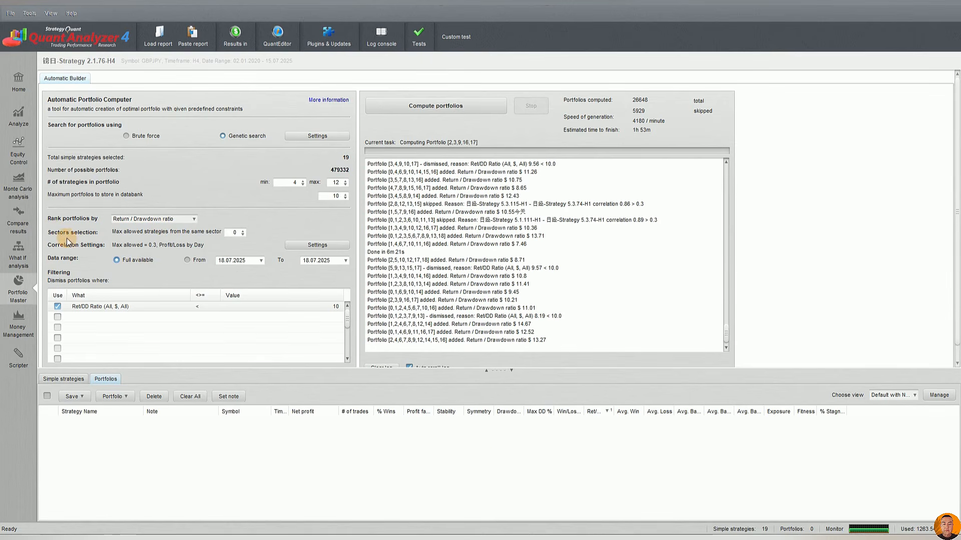
Examine the maximum allowed strategies from the same sector alongside the notes of the simple strategies
click(241, 232)
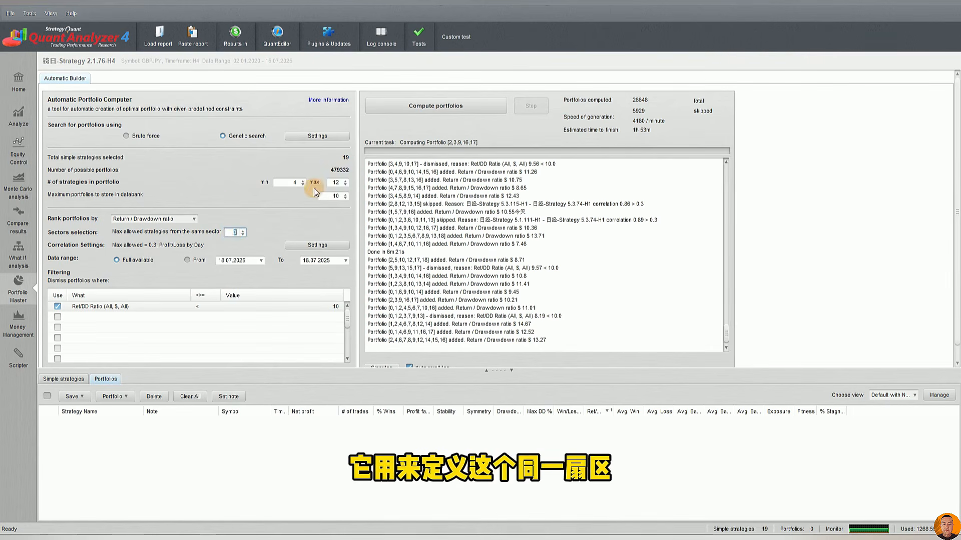
click(232, 232)
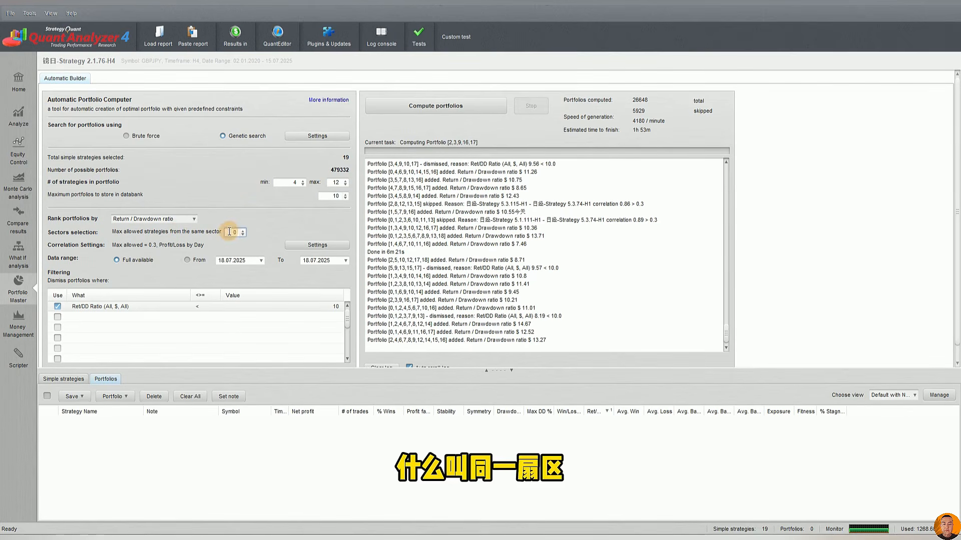
click(81, 379)
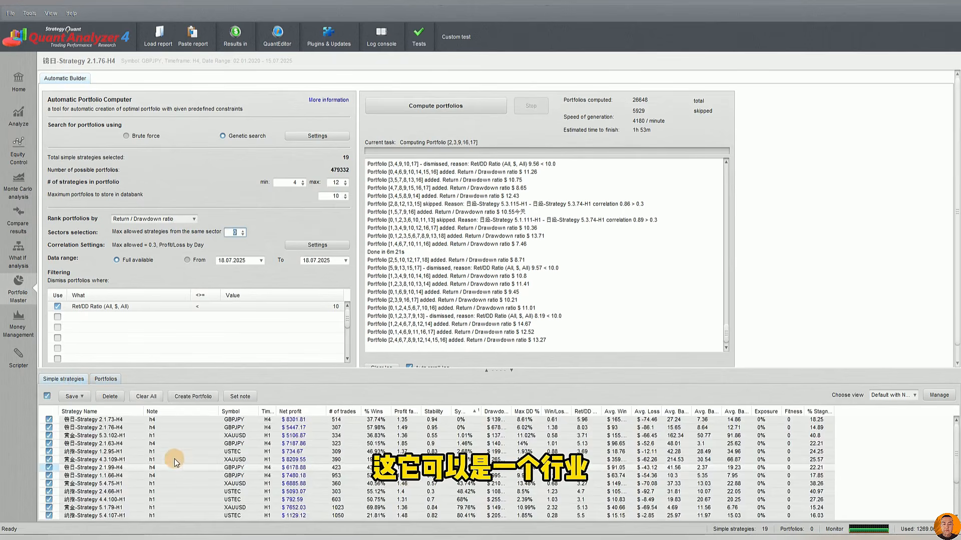
click(167, 436)
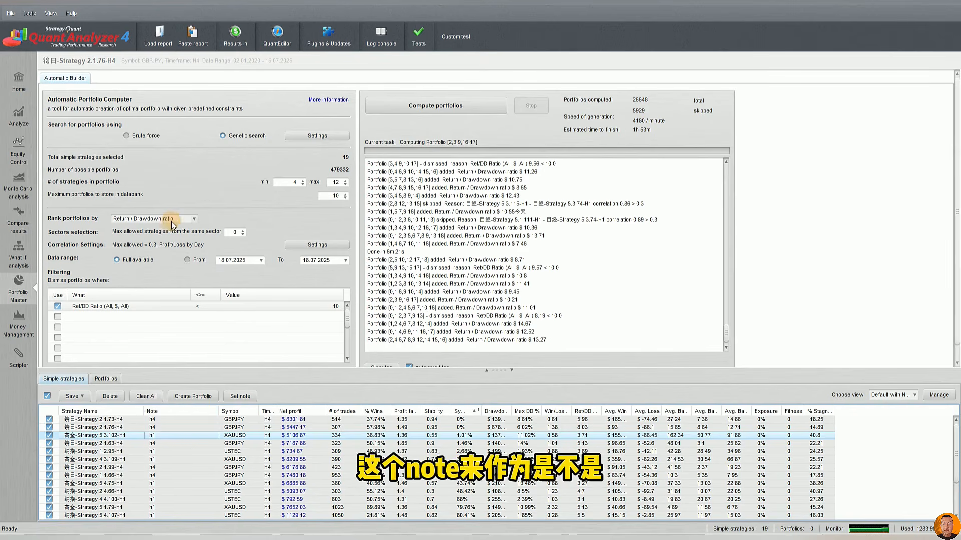
double_click(231, 233)
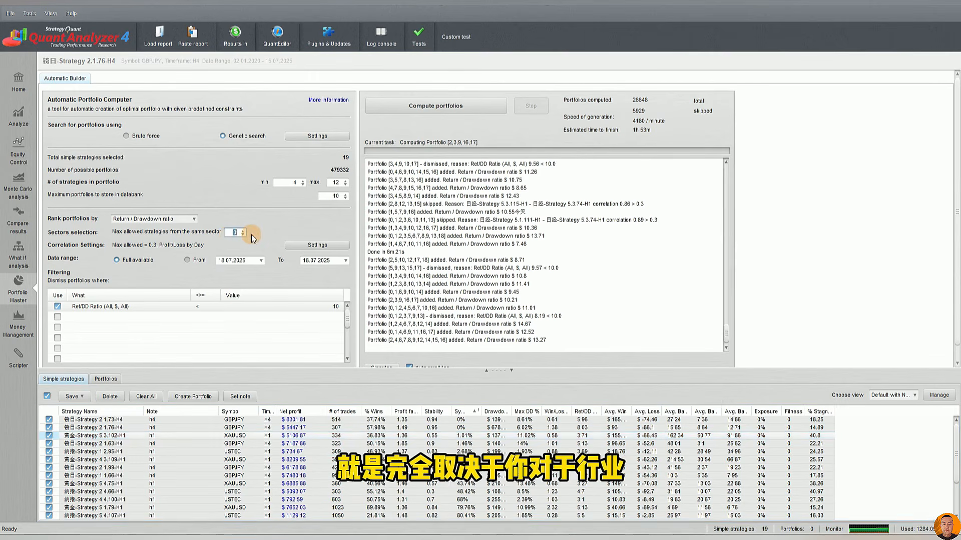
click(226, 233)
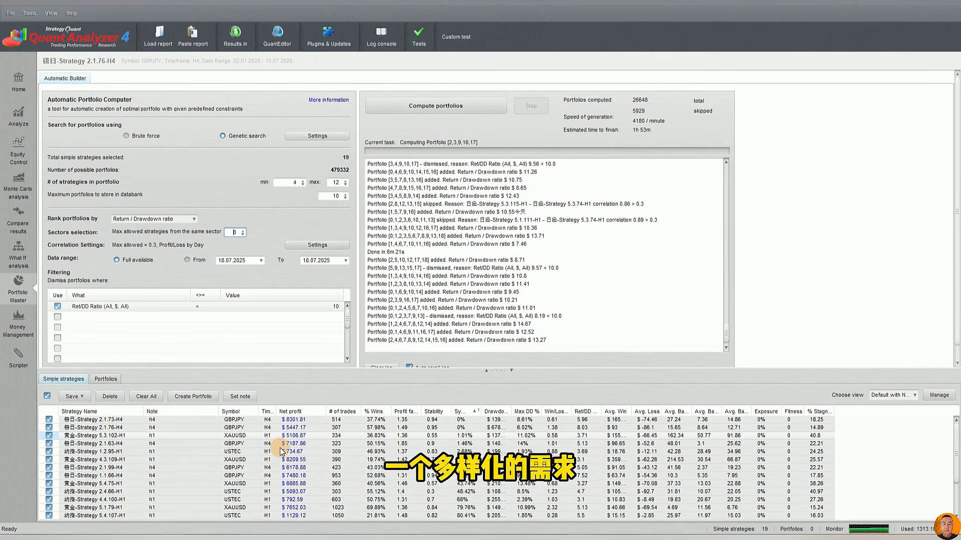
Open the correlation settings and choose a maximum allowed correlation of 0.3, based on Profit/Loss by Day
click(317, 245)
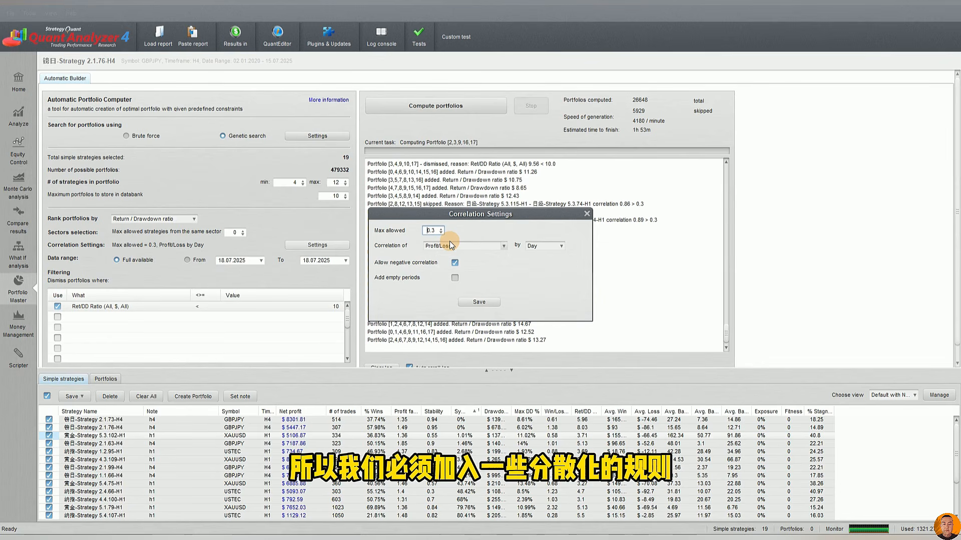
drag(427, 231, 442, 231)
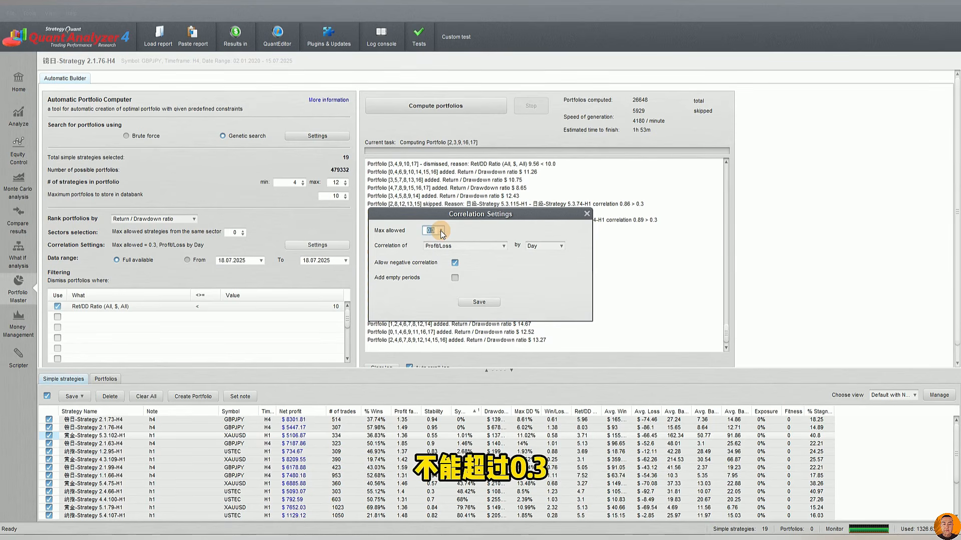
click(452, 245)
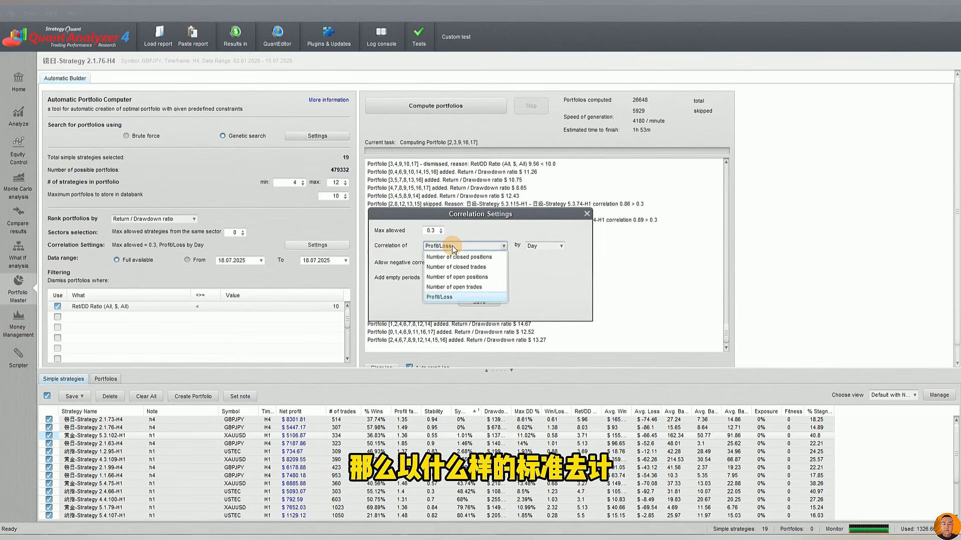
click(455, 245)
click(456, 246)
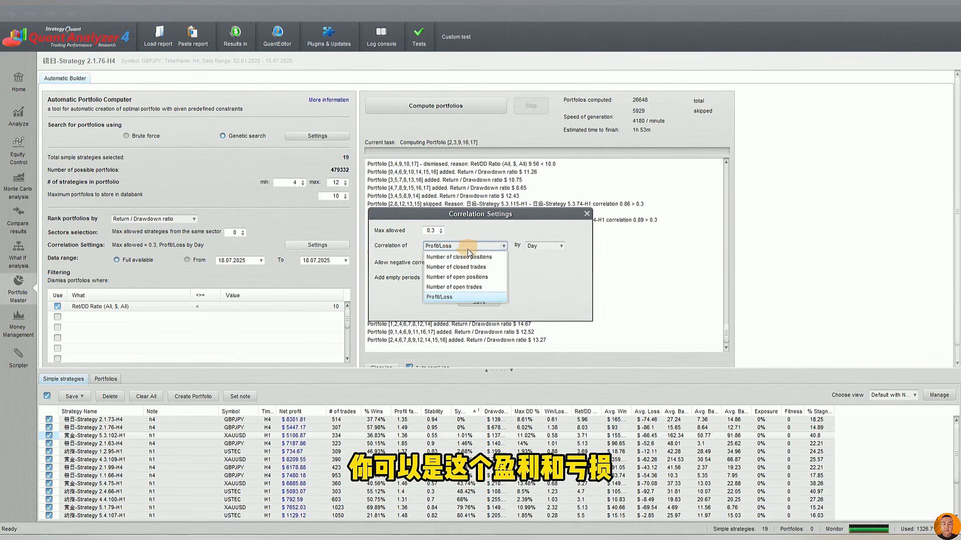
click(546, 246)
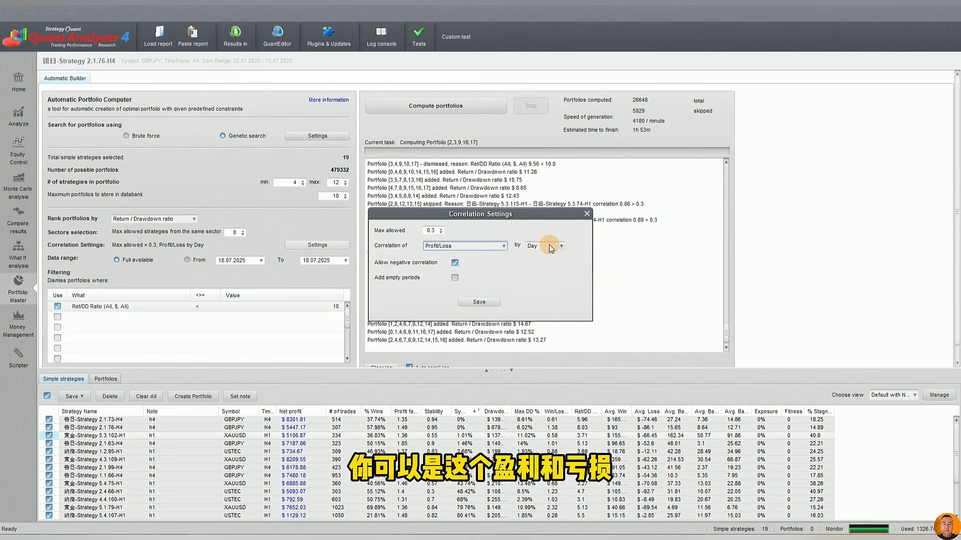
click(548, 245)
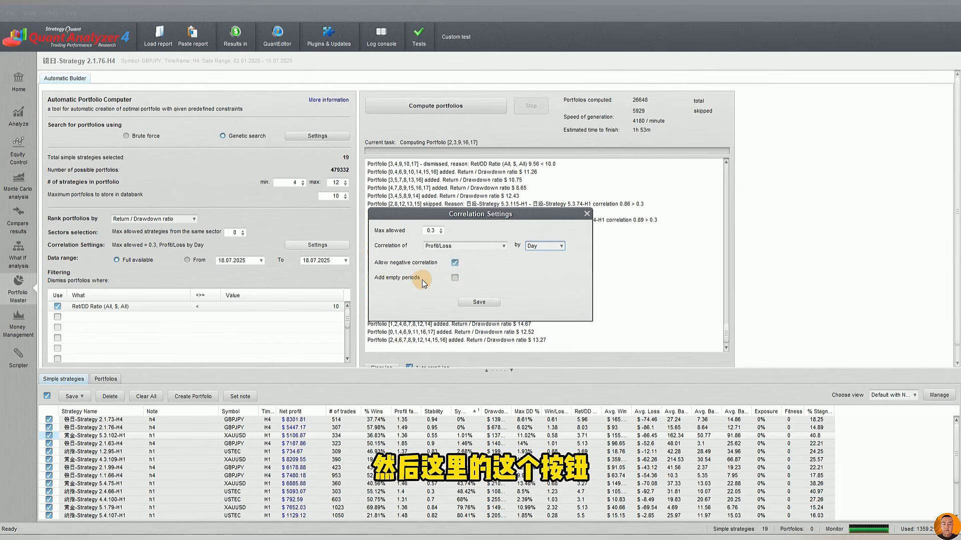
Leave Add empty periods disabled and save the correlation settings
click(455, 278)
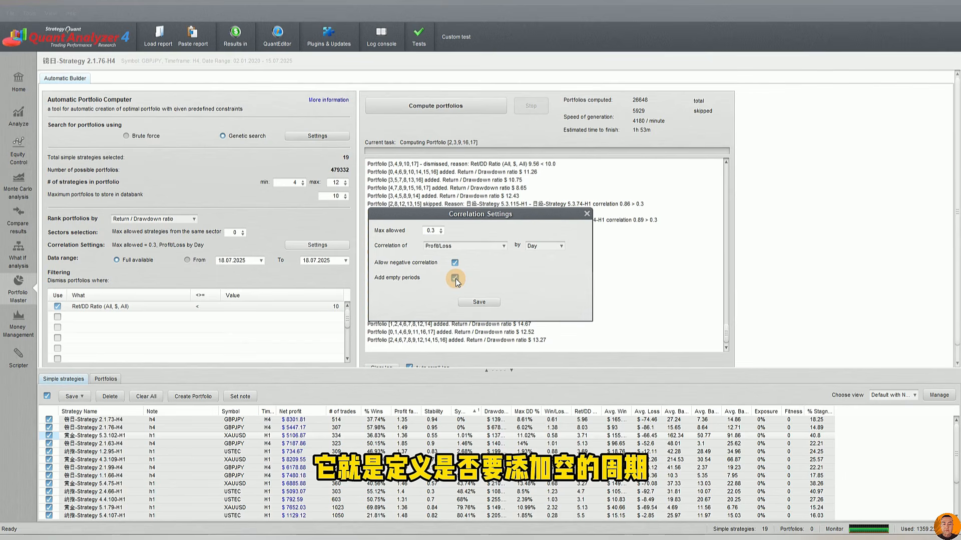
click(455, 278)
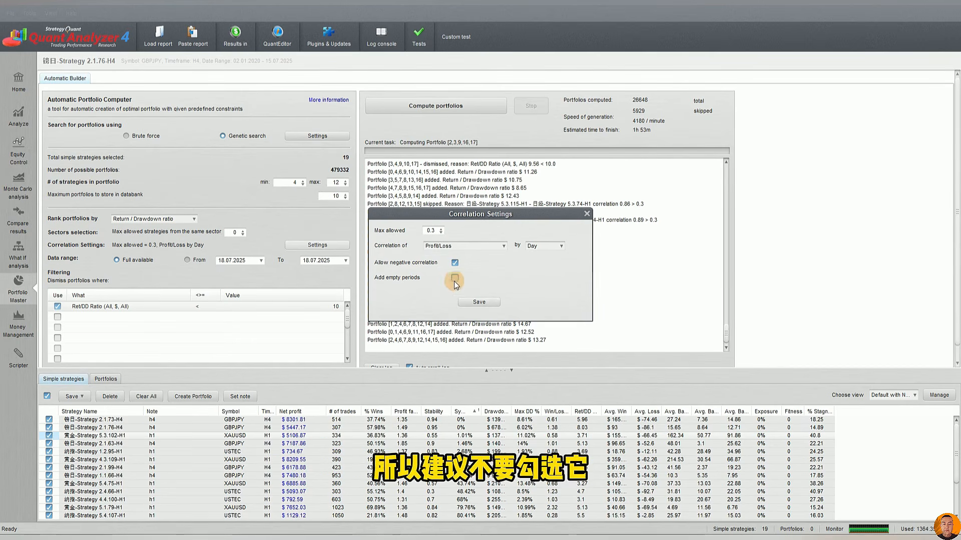
click(481, 302)
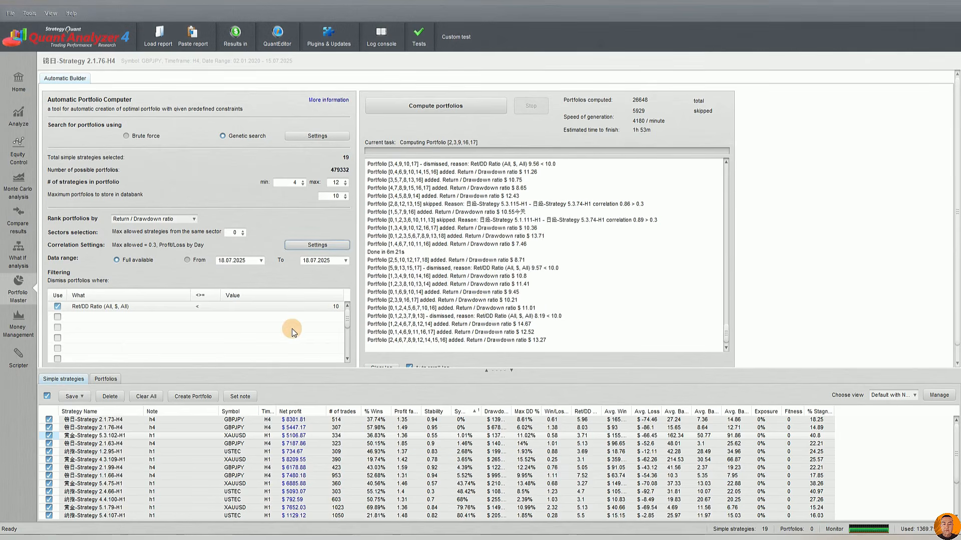
Enlarge the settings area and examine the Ret/DD Ratio filter that dismisses portfolios, along with the Portfolios databank
drag(490, 371, 491, 431)
click(133, 309)
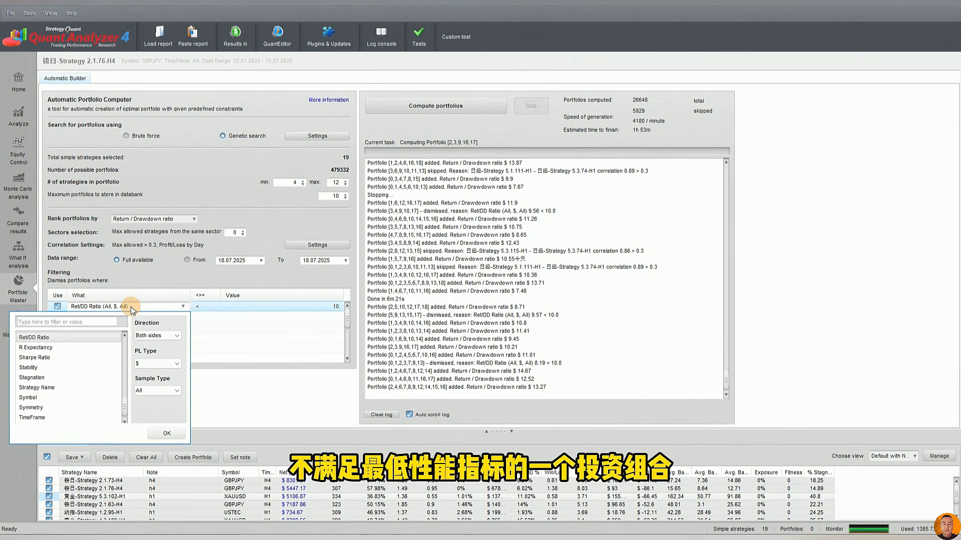
click(137, 275)
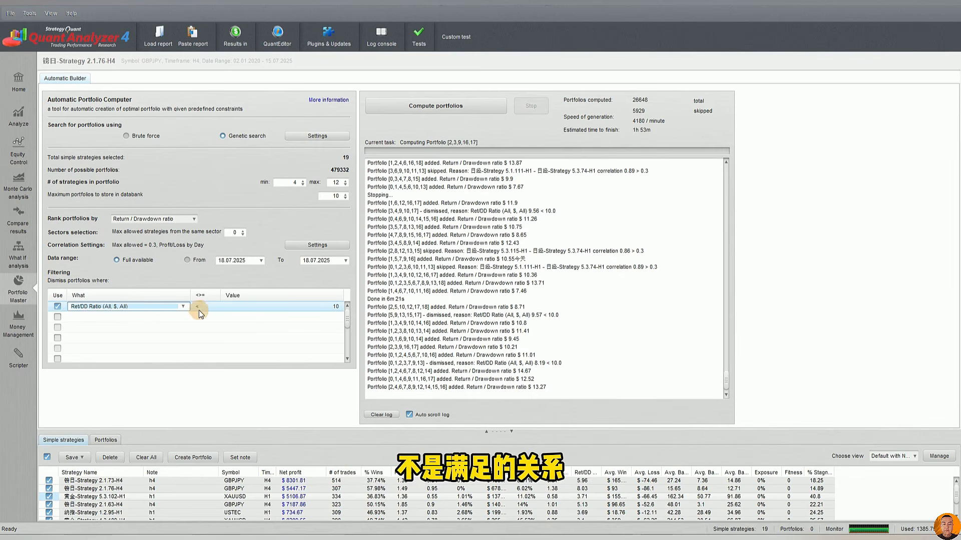
click(164, 324)
click(125, 306)
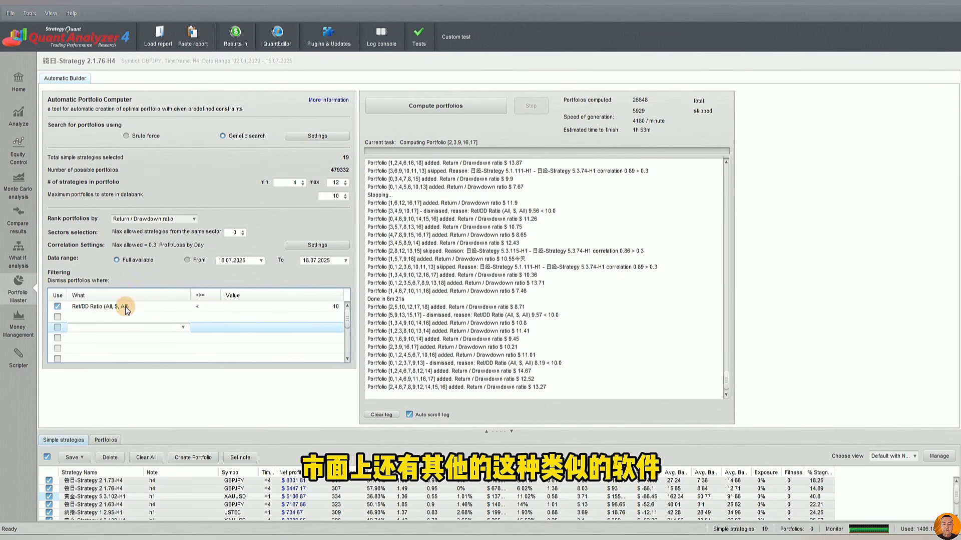
click(128, 306)
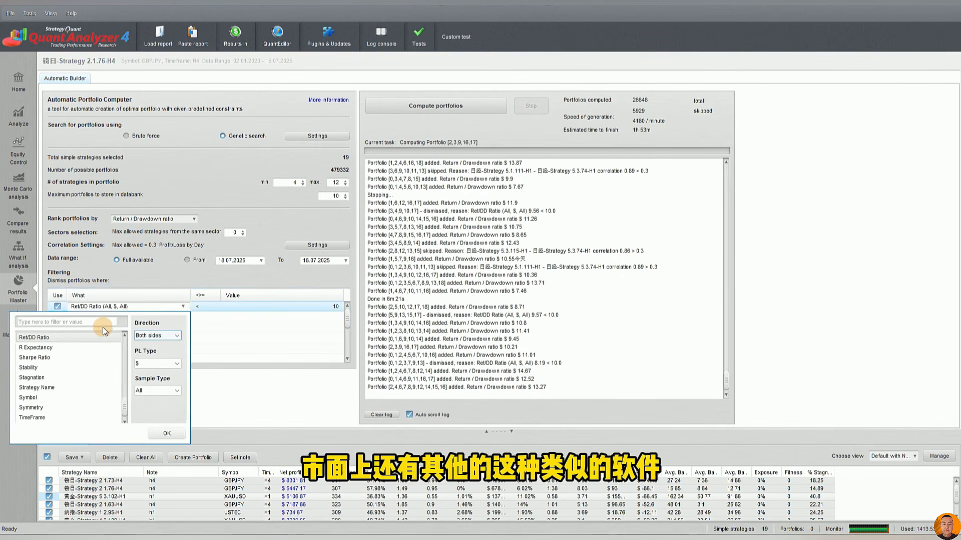
click(156, 306)
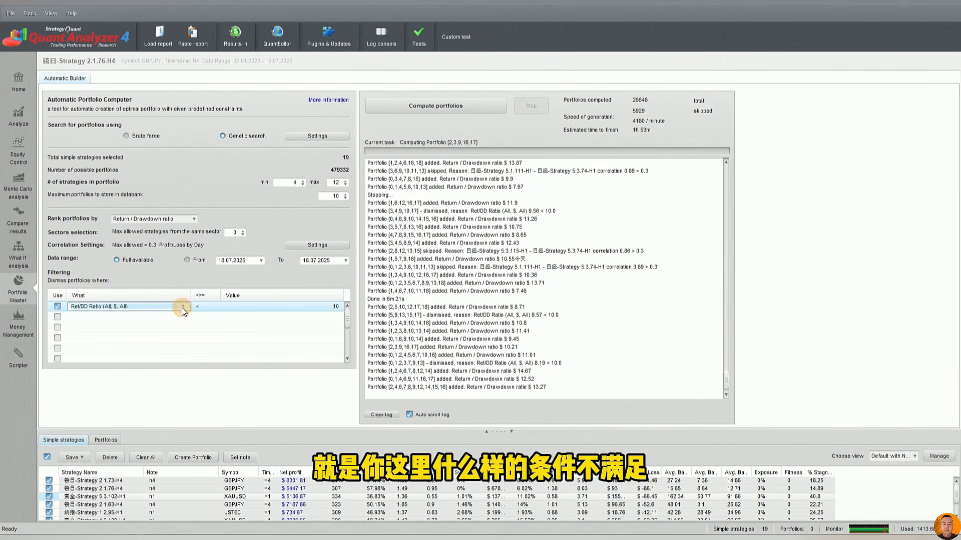
click(203, 327)
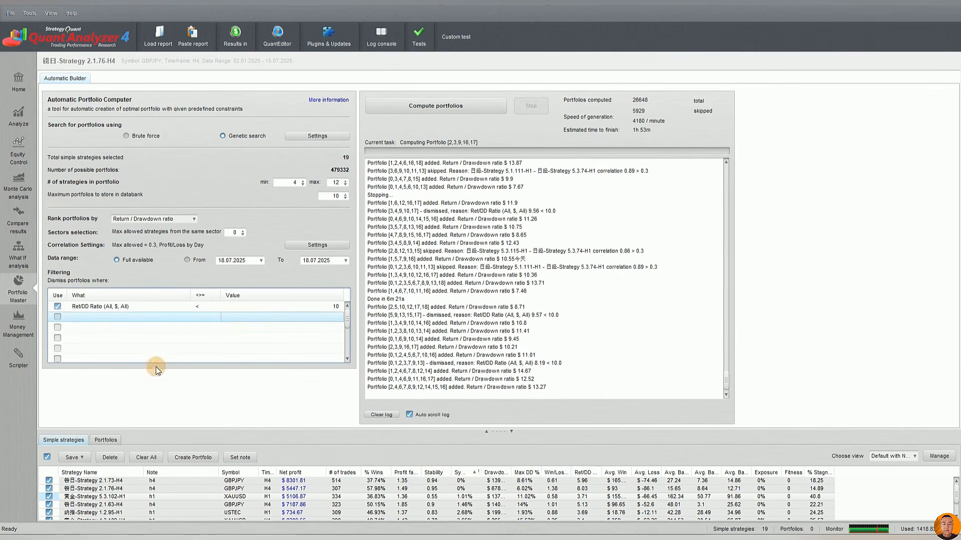
click(106, 441)
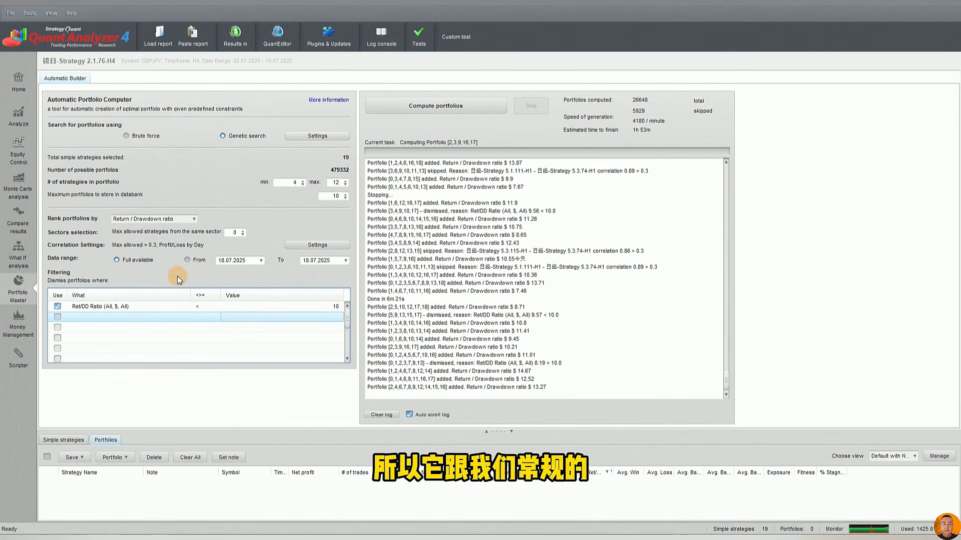
click(137, 306)
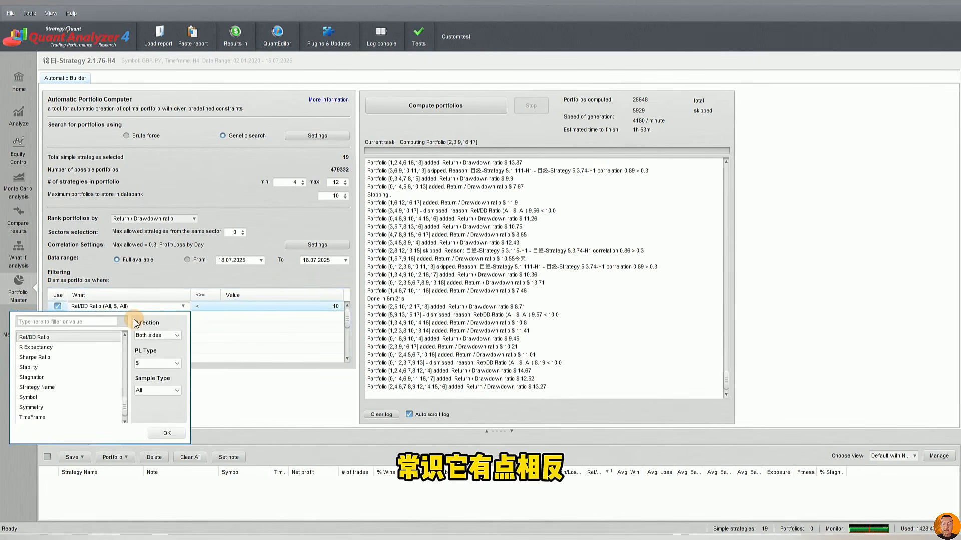
click(163, 274)
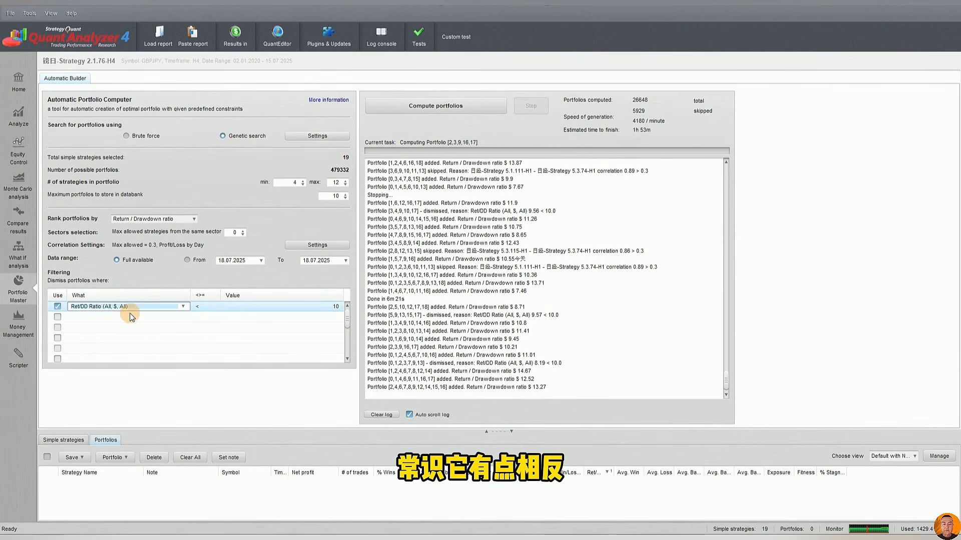
Enable a second portfolio filter row and browse its available metrics, leaving the condition empty
click(100, 317)
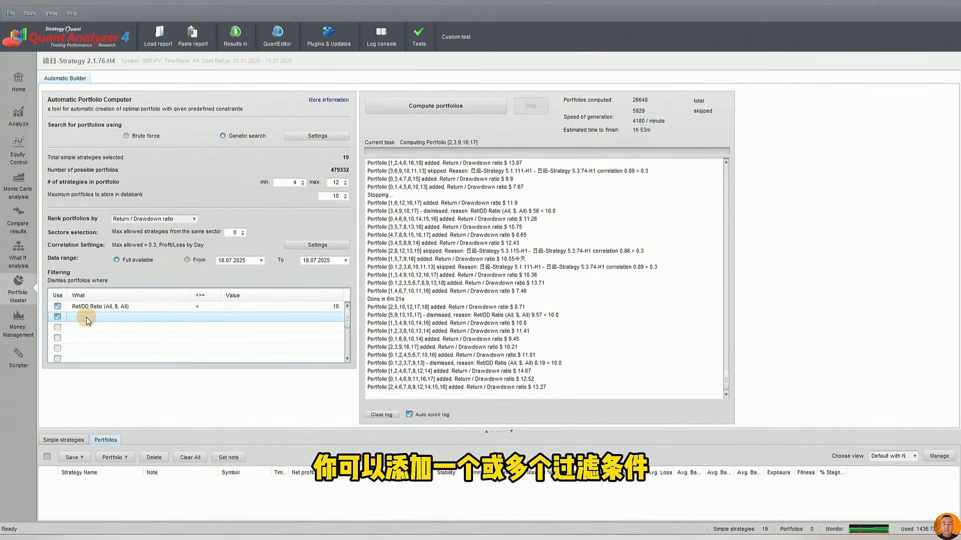
click(93, 318)
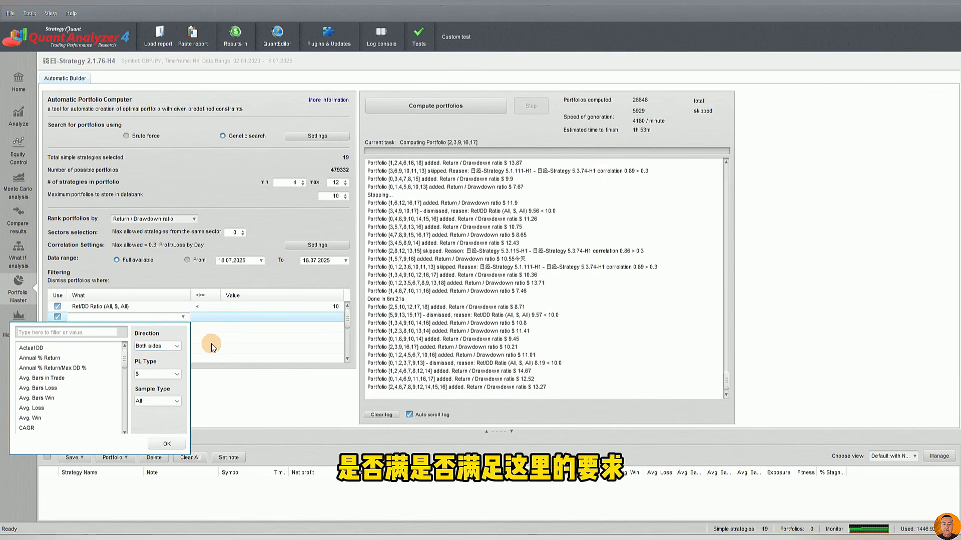
click(256, 335)
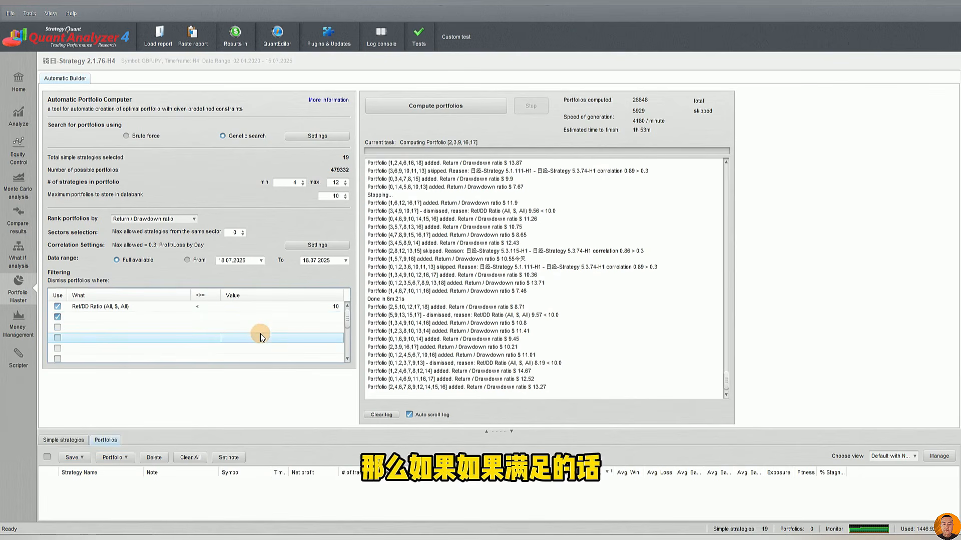
Disable the empty second filter row, keeping only the Ret/DD Ratio filter, and start computing portfolios
click(197, 317)
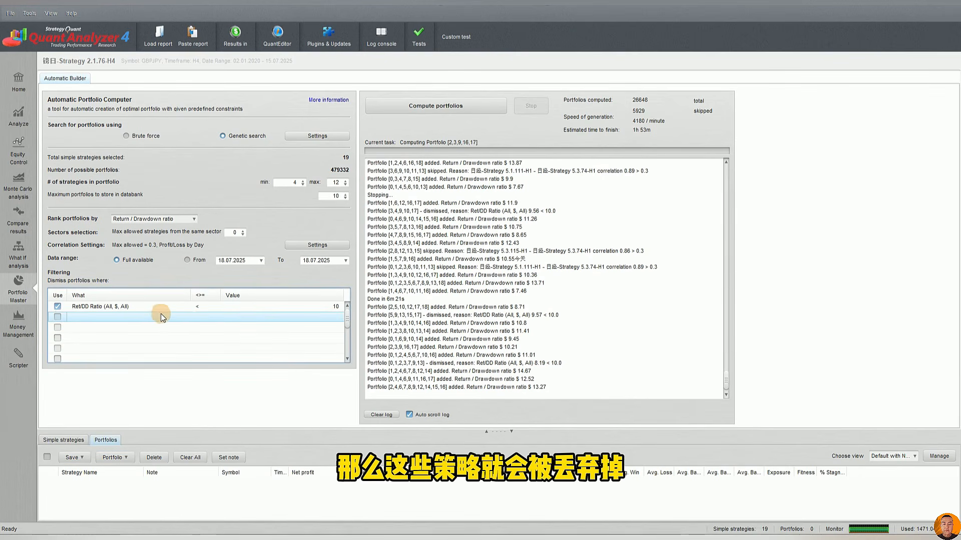
click(275, 307)
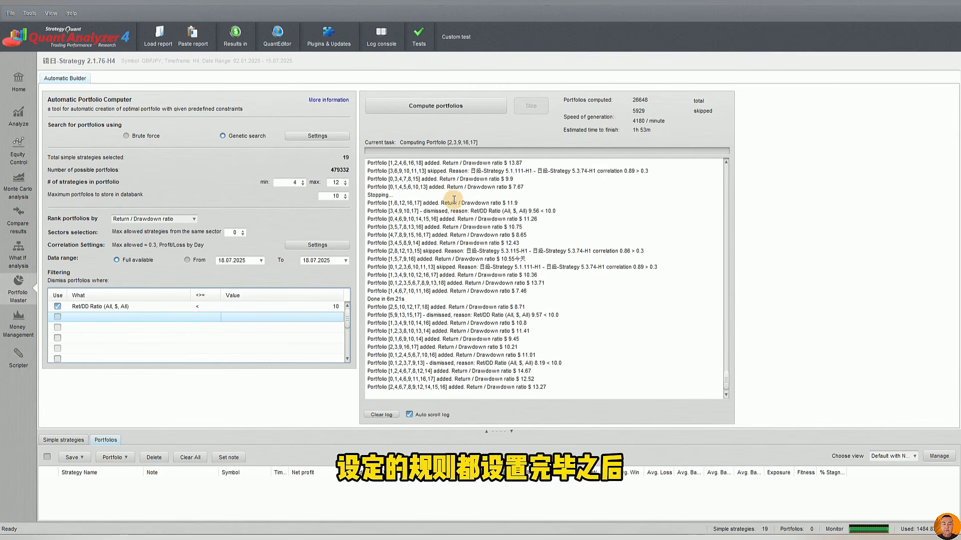
click(434, 103)
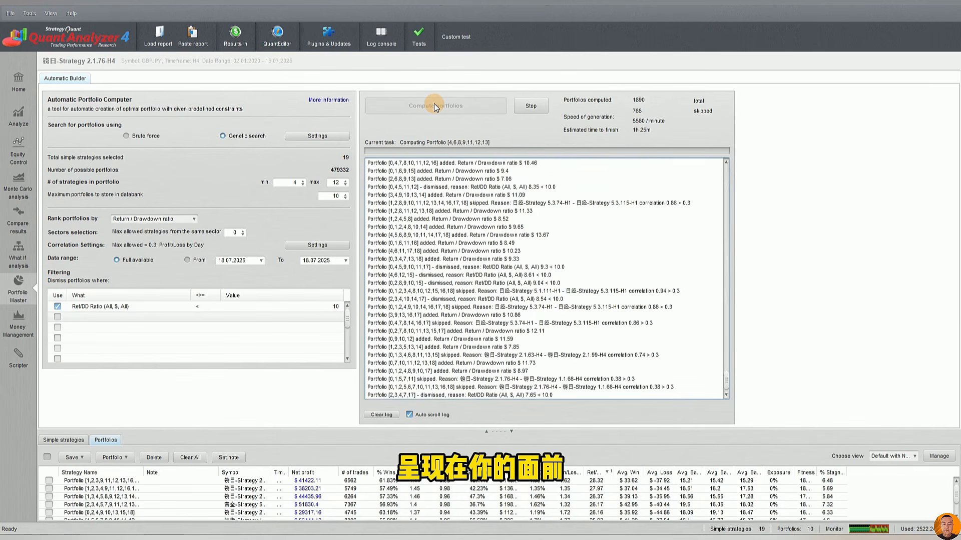
Enlarge the Portfolios databank to show more rows, and stop the running portfolio computation
drag(493, 434, 497, 331)
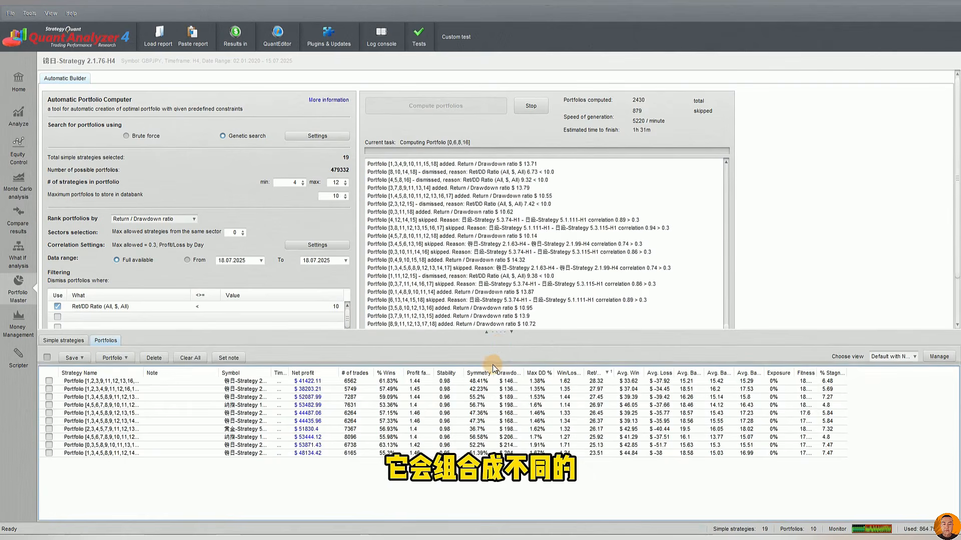
drag(498, 332, 497, 364)
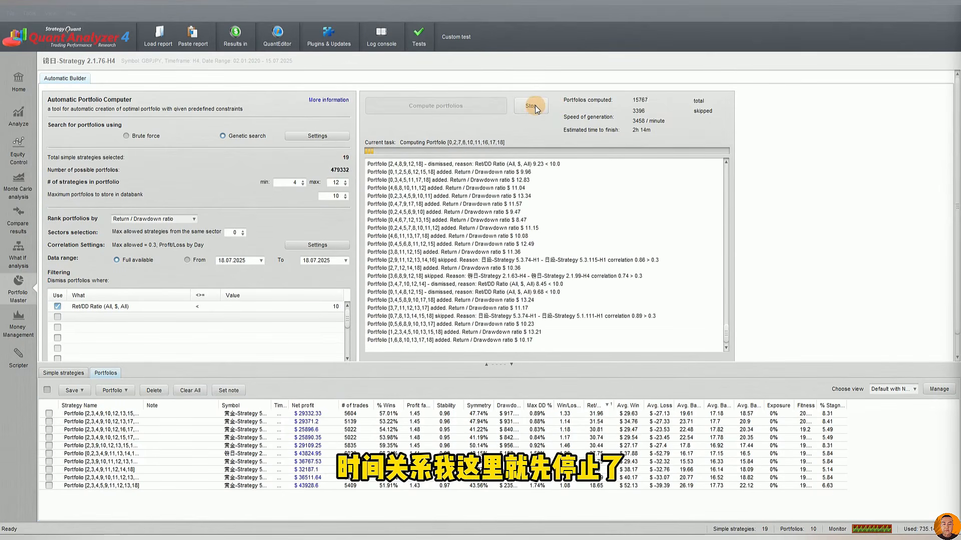
click(536, 105)
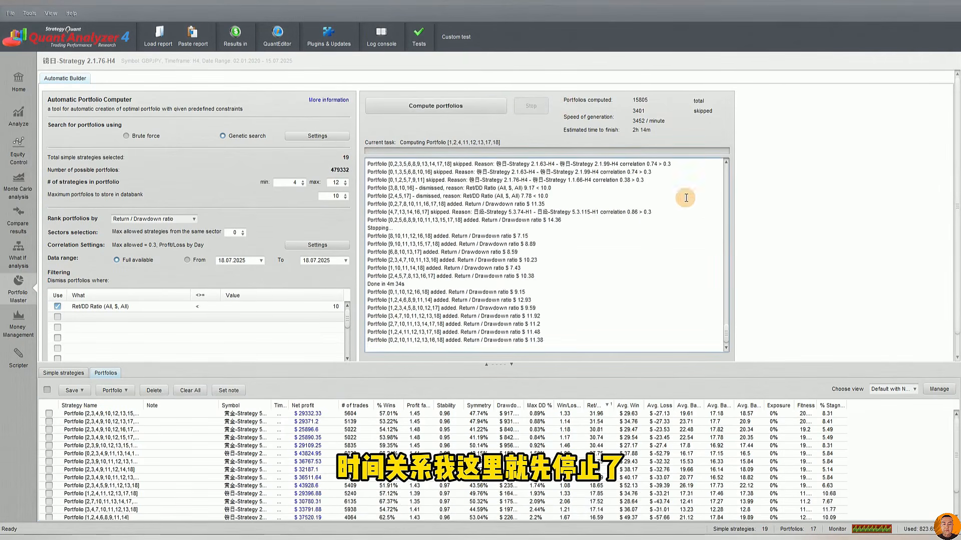
Examine the computed portfolios in the databank against the Return / Drawdown ratio ranking setting
click(502, 445)
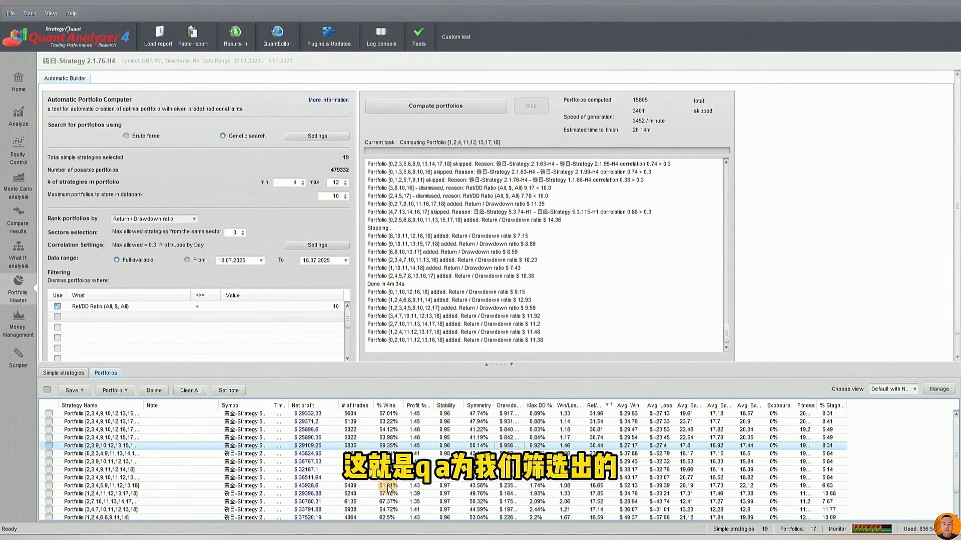
click(145, 219)
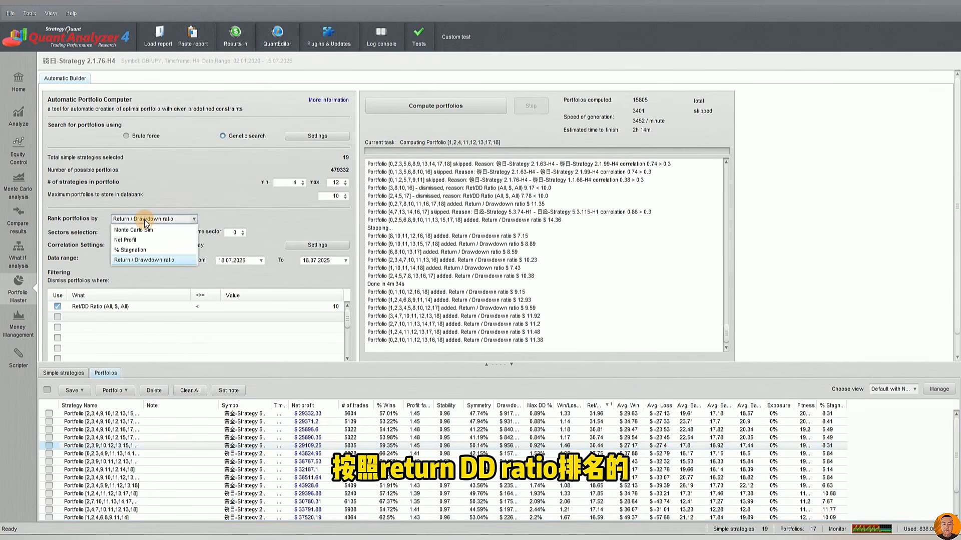
click(144, 220)
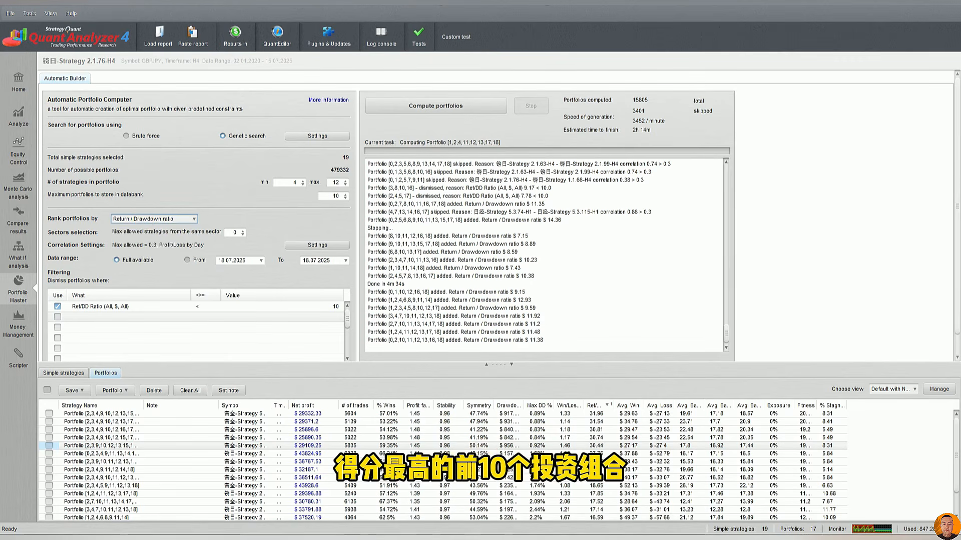
click(431, 470)
scroll(430, 470, down, 2)
scroll(430, 470, up, 2)
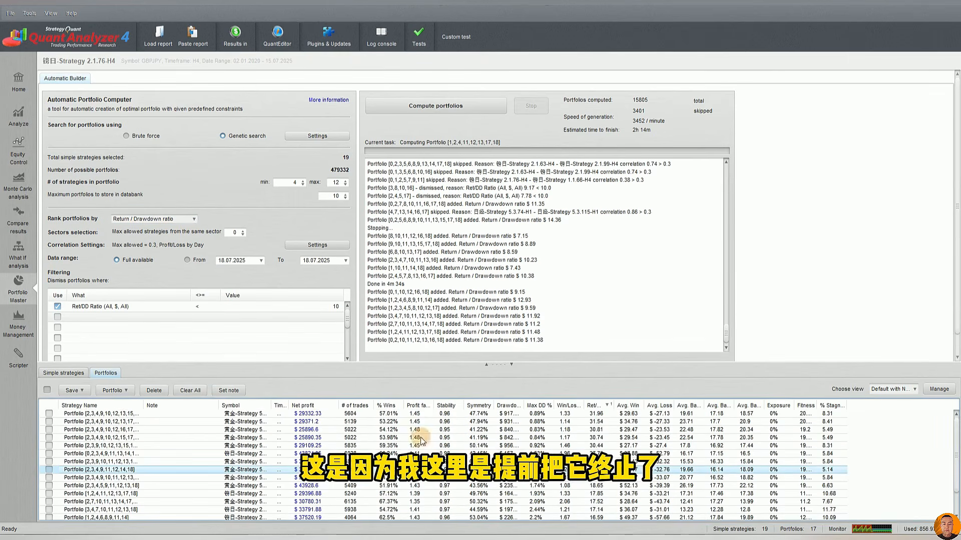
scroll(402, 483, down, 1)
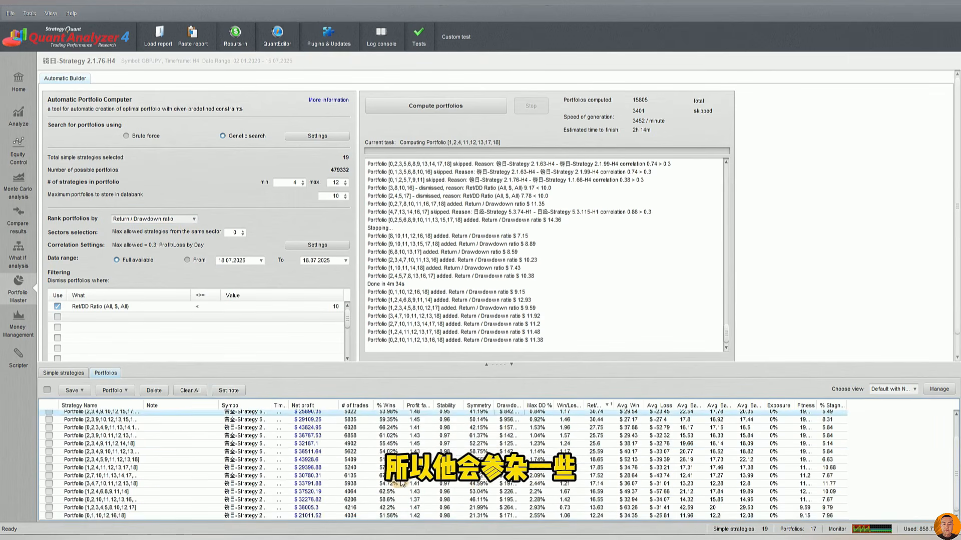
scroll(416, 497, up, 1)
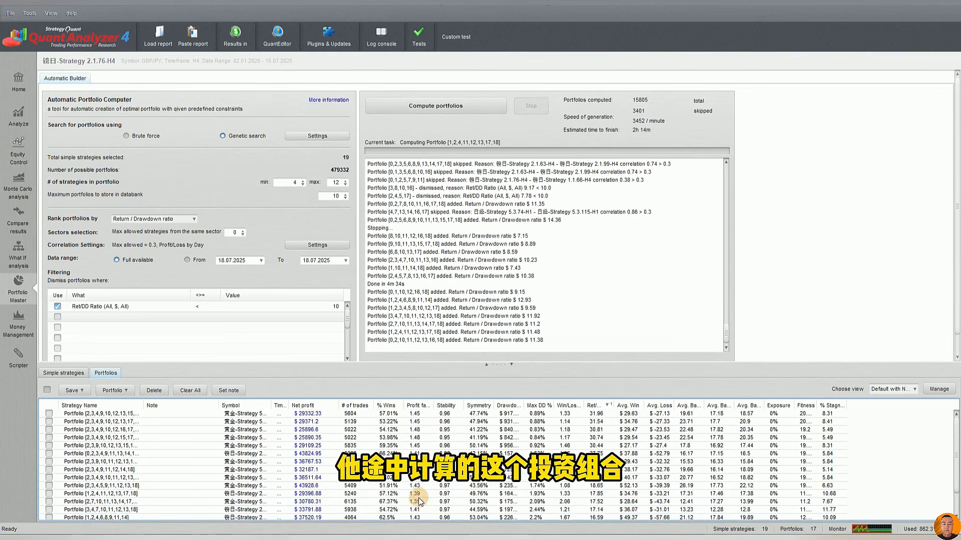
click(470, 462)
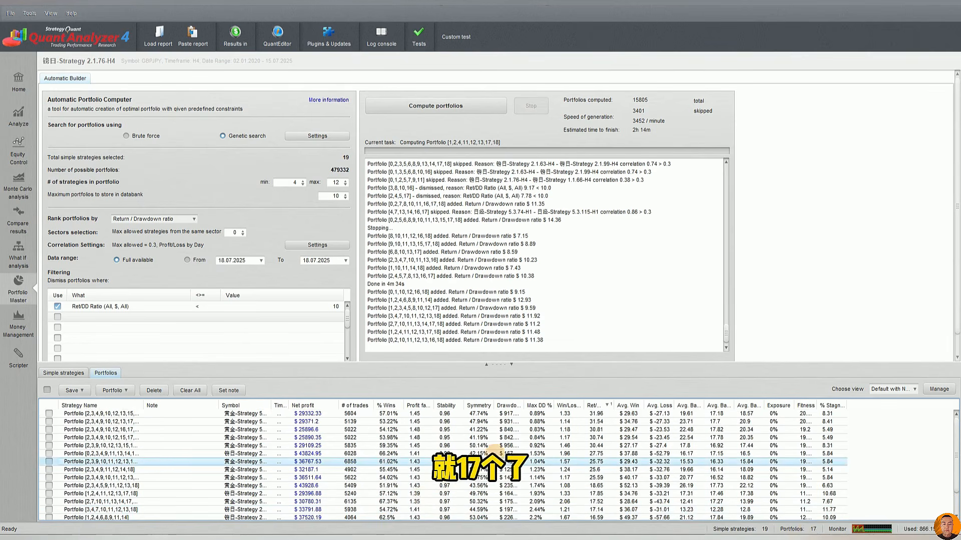
click(445, 439)
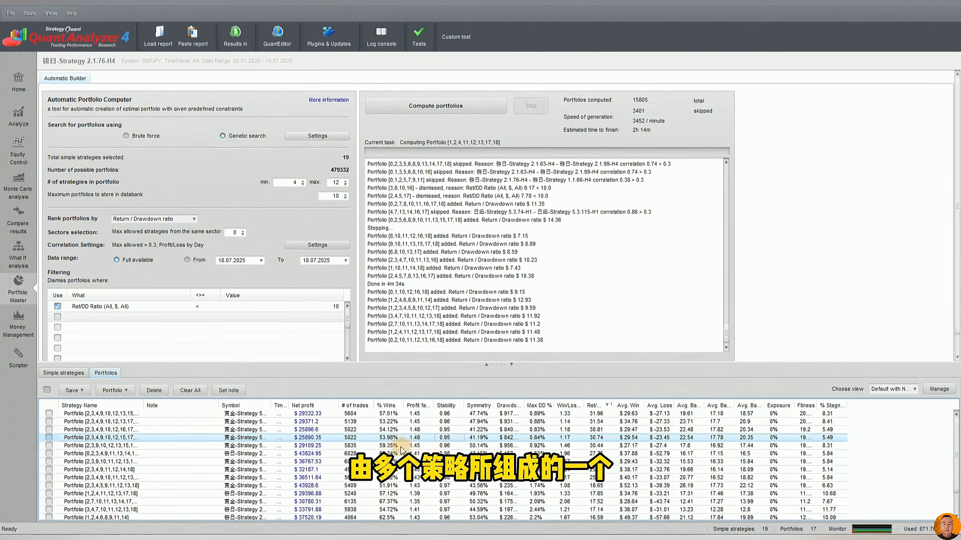
Fit the Strategy Name column to the full portfolio names and check them against the Simple strategies list
click(133, 414)
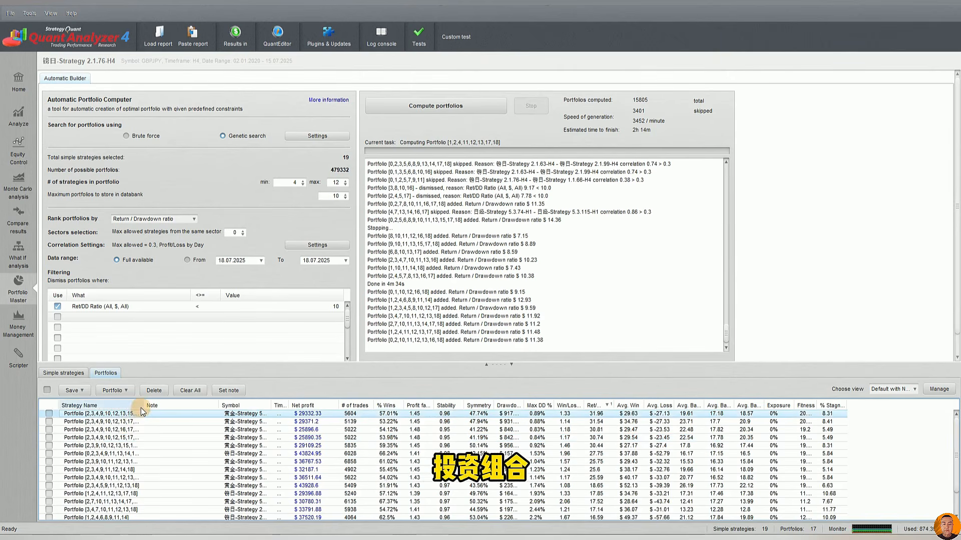
double_click(143, 407)
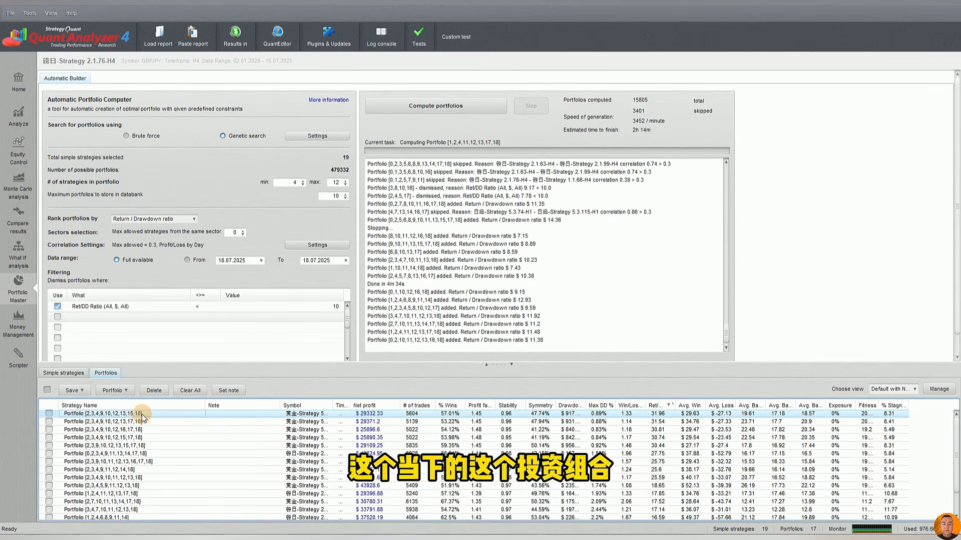
click(66, 374)
click(106, 374)
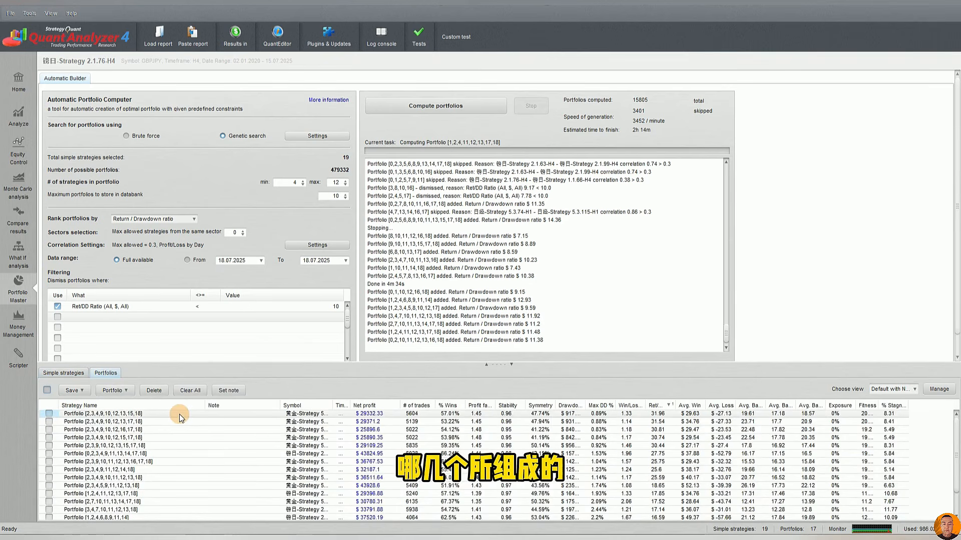
Widen the Symbol column to show the component strategies, narrow the Strategy Name column, and slightly widen the Ret/DD column
click(180, 414)
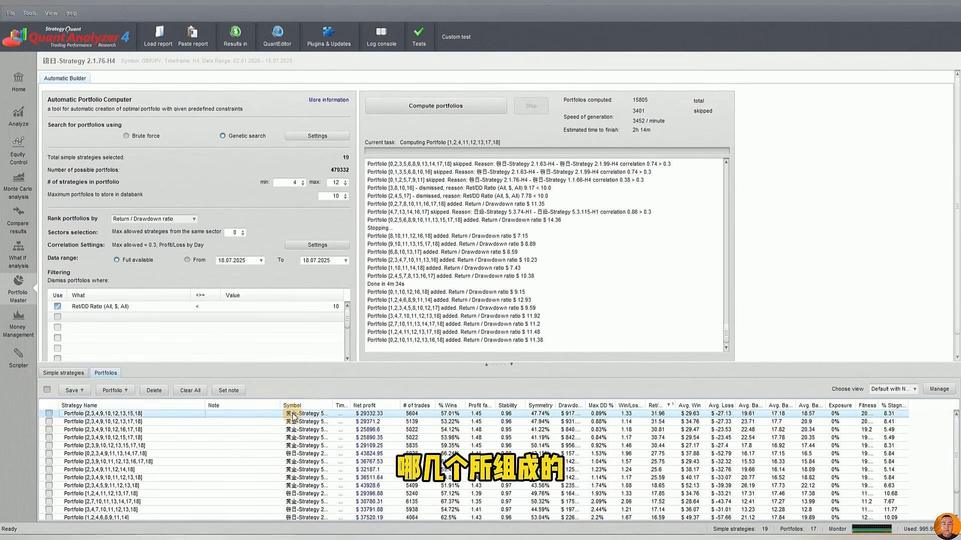
drag(334, 404, 413, 406)
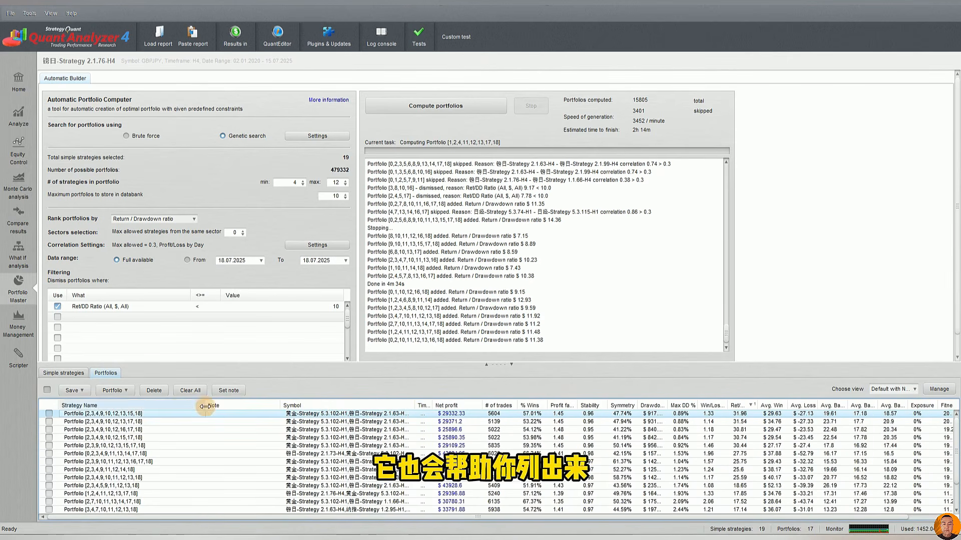
drag(205, 406, 138, 406)
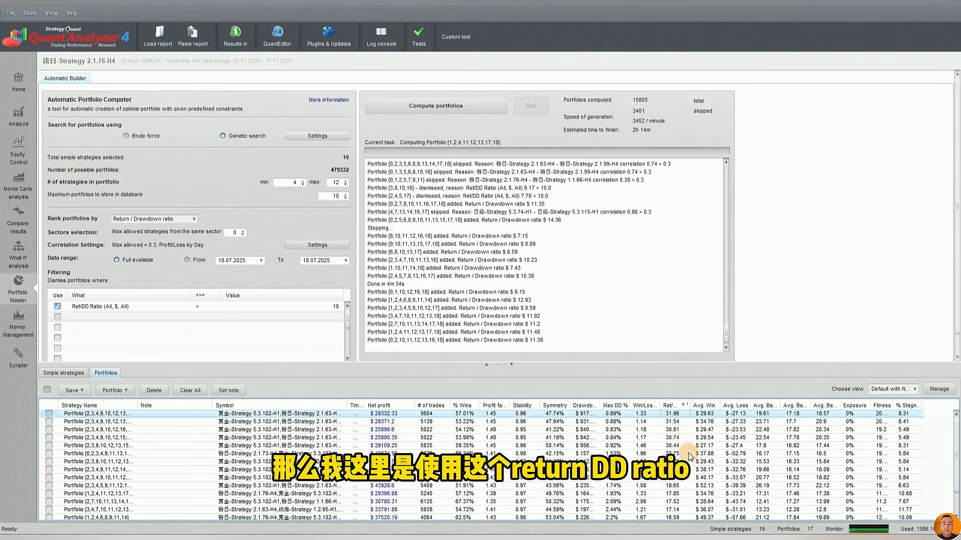
mouse_move(688, 405)
mouse_down()
mouse_move(740, 403)
mouse_move(682, 404)
mouse_move(697, 405)
mouse_up()
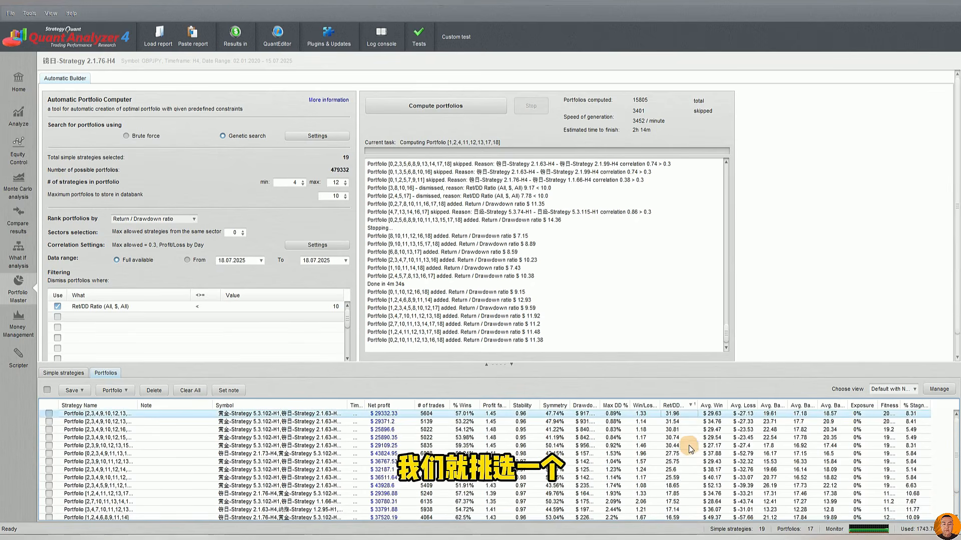
Load the top-ranked portfolio for analysis and compute its Profit/Loss correlation matrix by Day, with negative correlation allowed
click(686, 415)
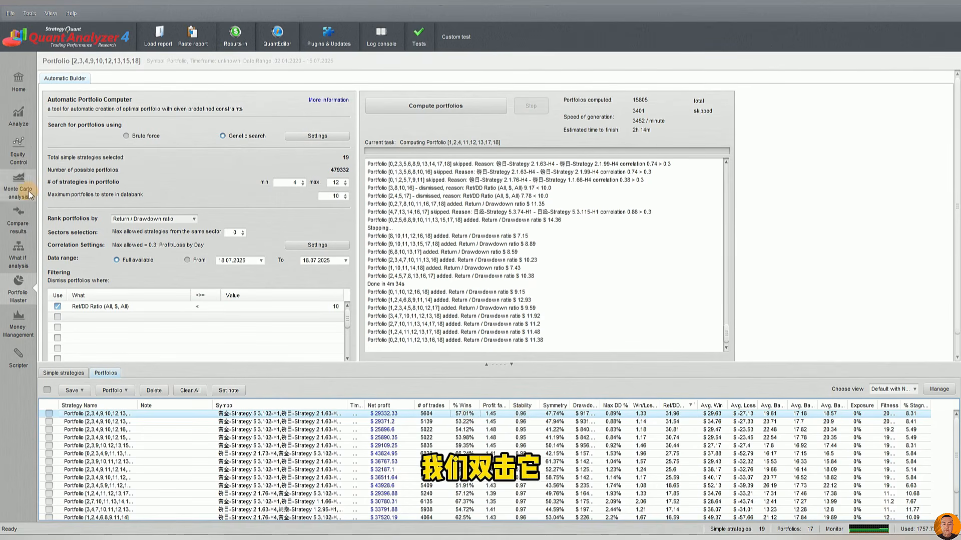
click(23, 118)
click(252, 77)
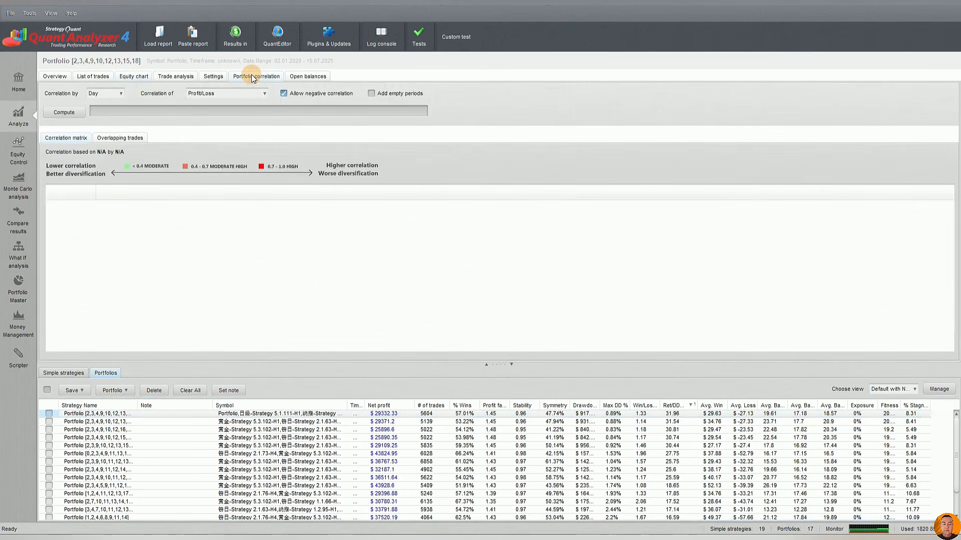
click(64, 112)
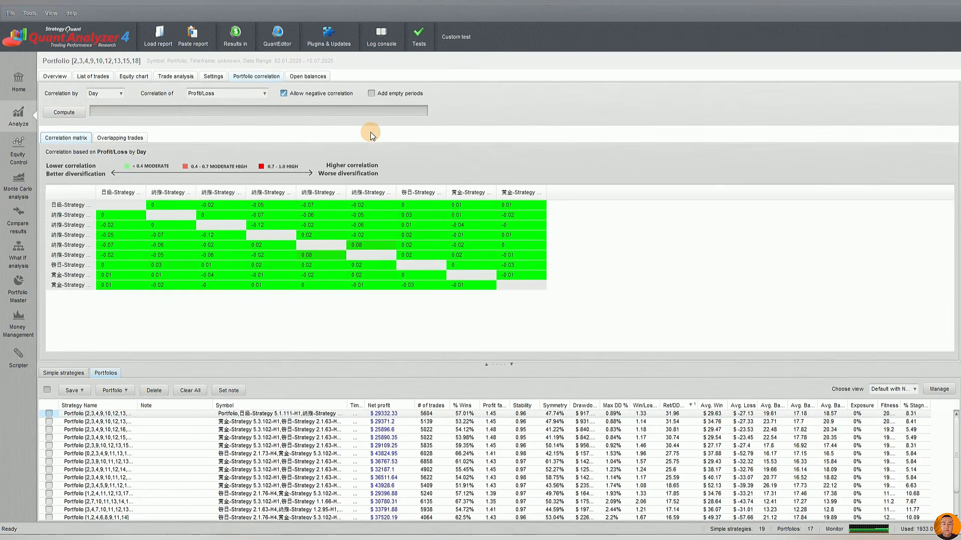
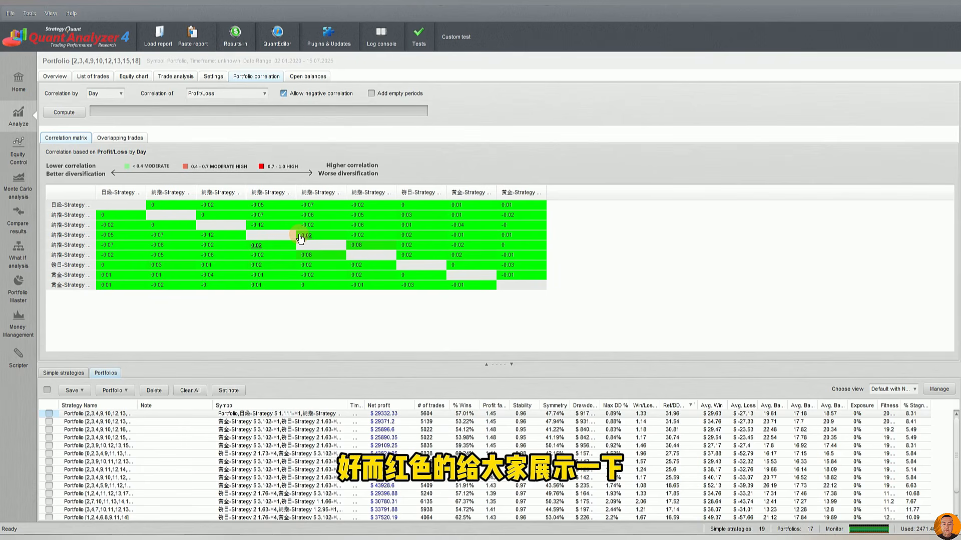
Create a portfolio from all the simple strategies and compute its Profit/Loss correlation matrix by Day
click(63, 372)
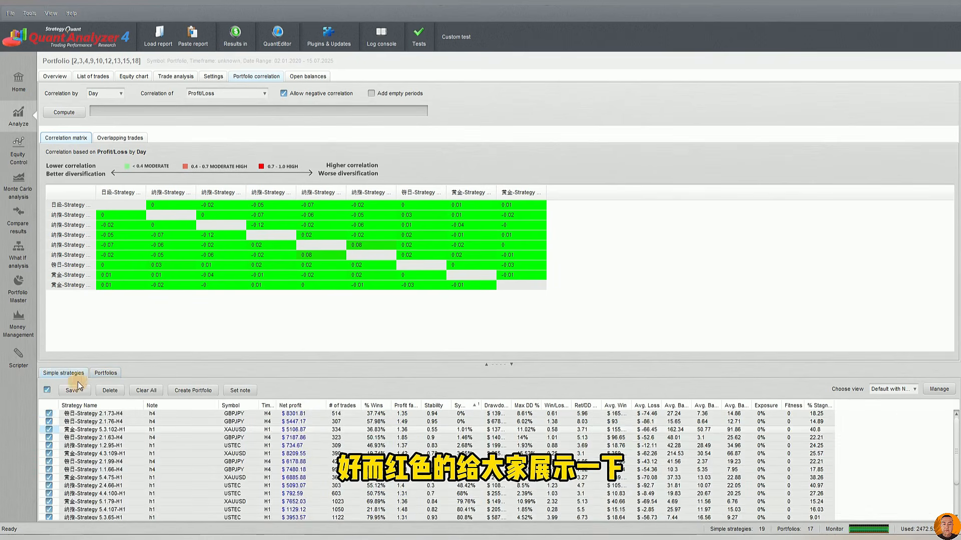
click(47, 390)
click(47, 390)
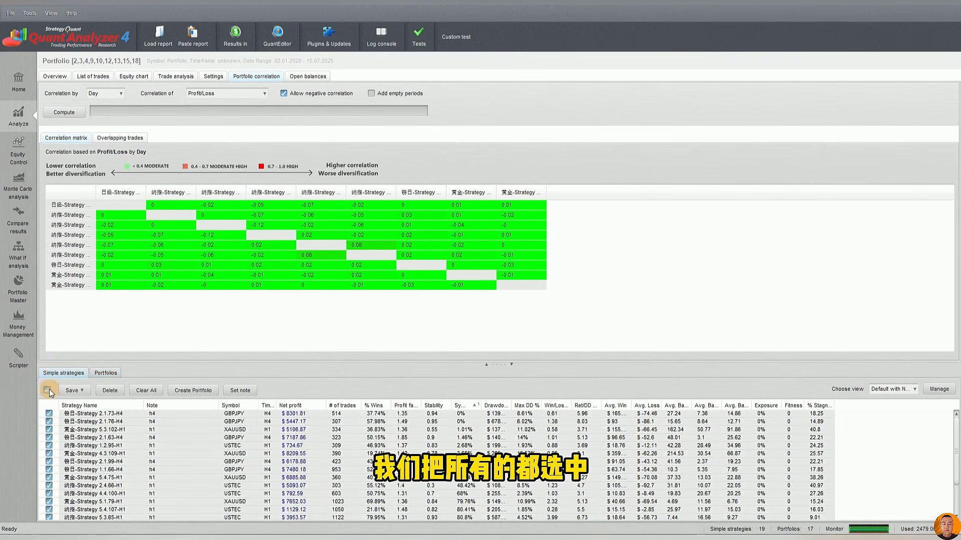
click(195, 391)
scroll(348, 457, down, 2)
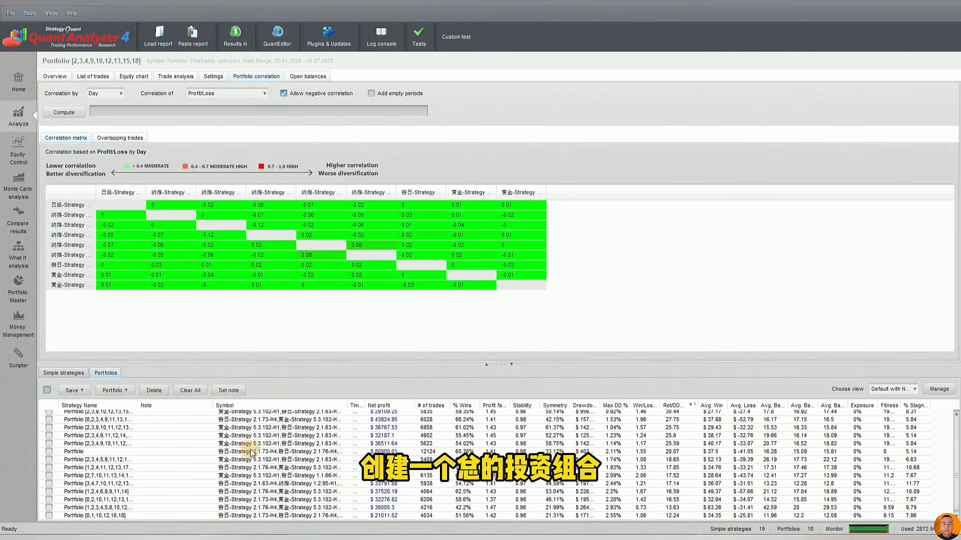
click(273, 451)
click(64, 112)
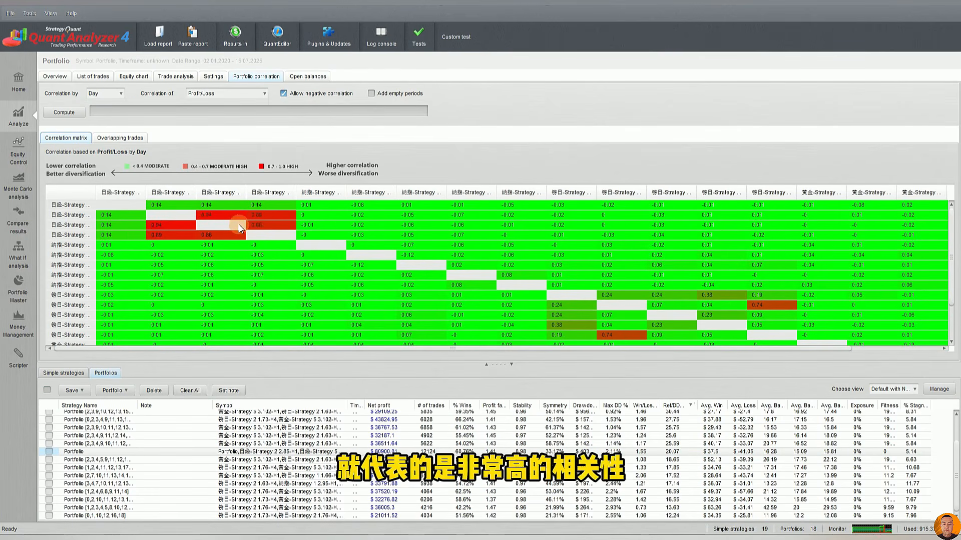
Examine the daily profit/loss pairs behind the red correlation cell between Nikkei strategies 5.3.115-H1 and 5.3.74-H1
double_click(242, 225)
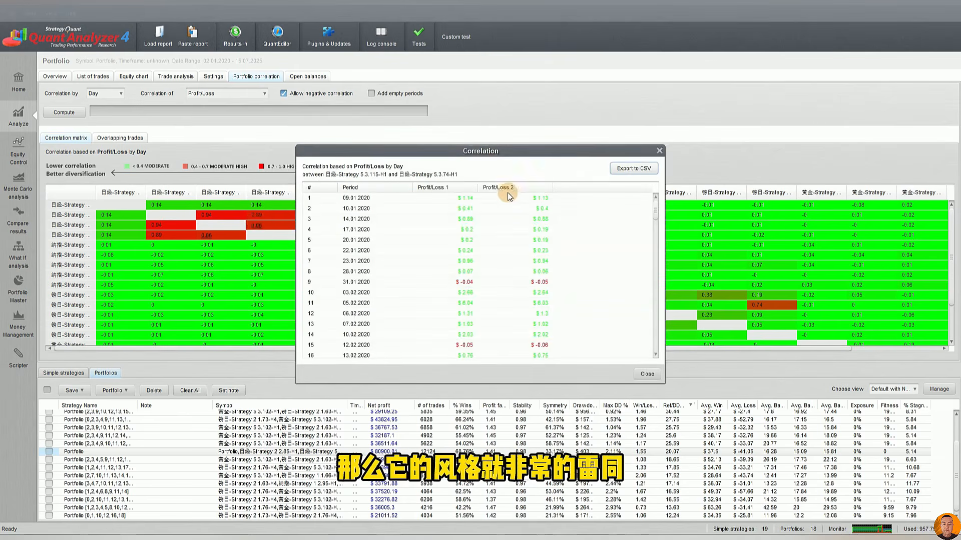
click(498, 228)
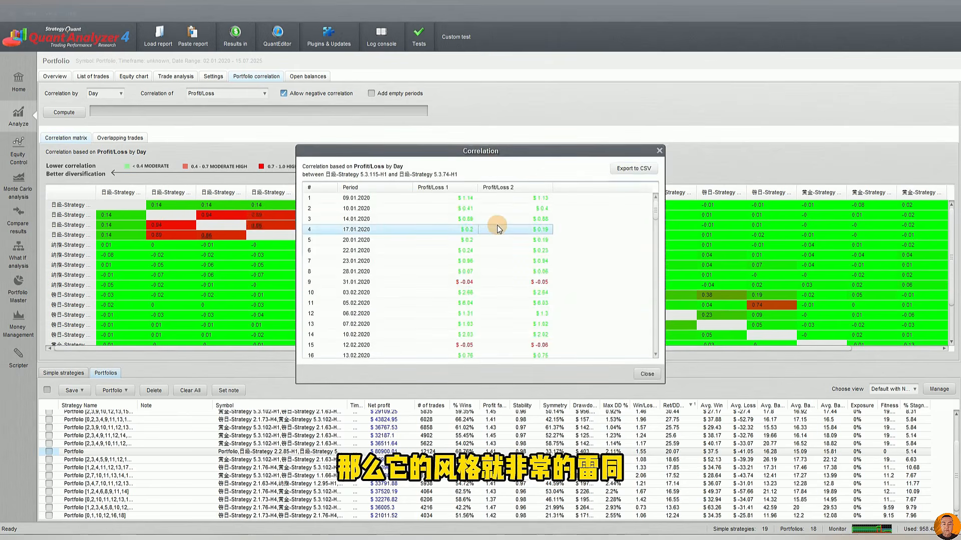
click(440, 217)
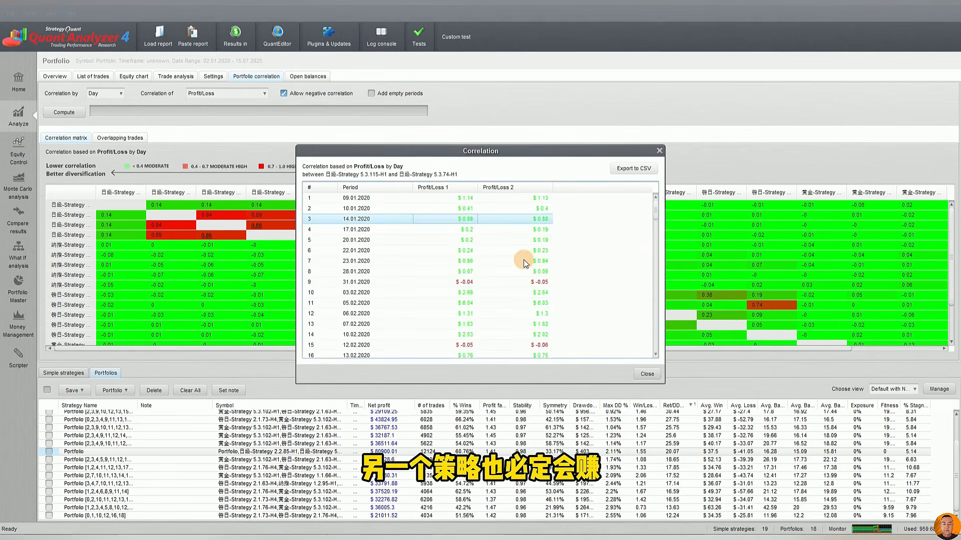
click(489, 282)
scroll(559, 284, down, 5)
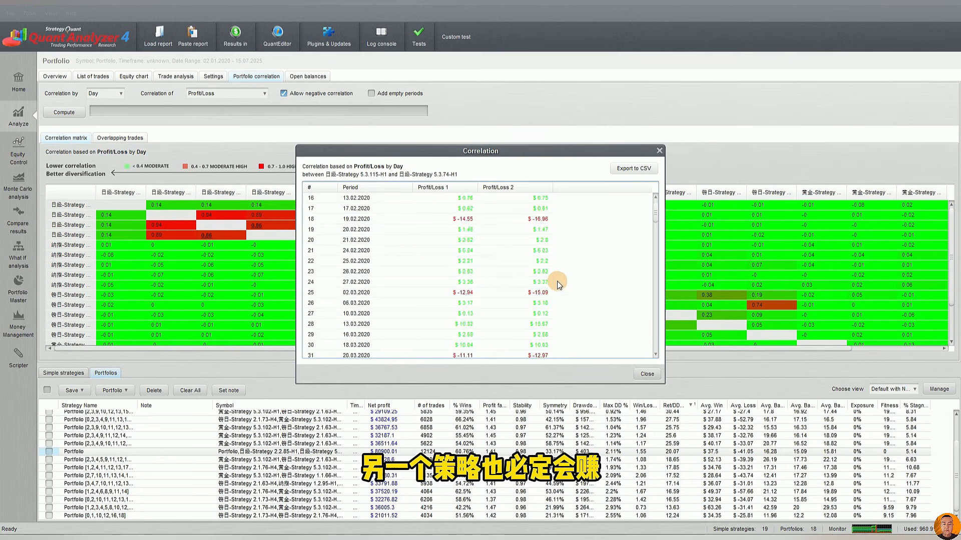
scroll(538, 280, down, 11)
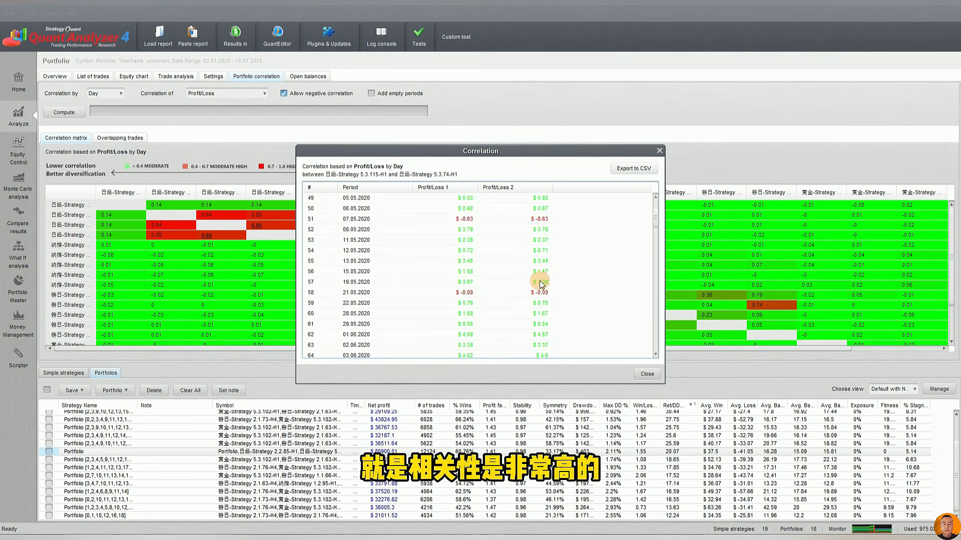
click(527, 282)
scroll(530, 282, down, 6)
click(494, 281)
scroll(501, 282, down, 5)
click(503, 282)
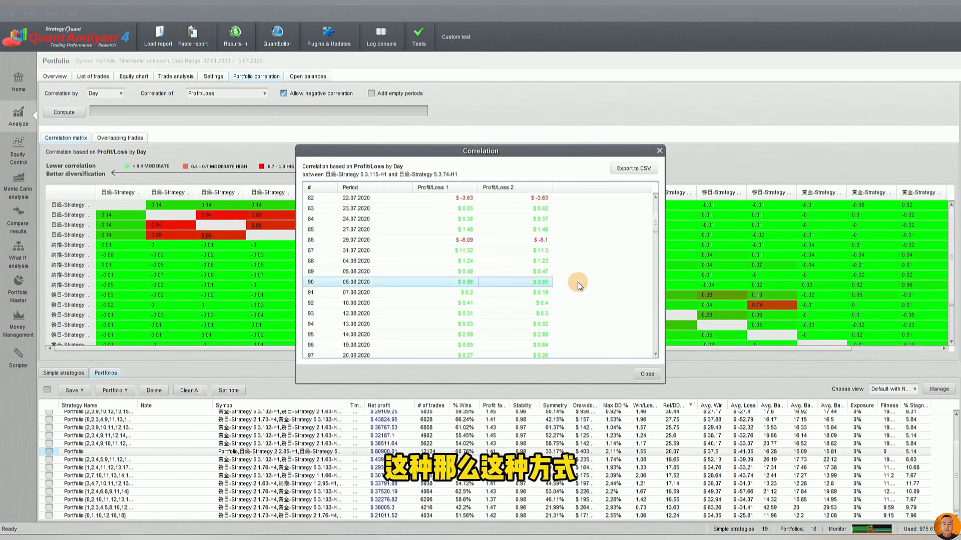
scroll(510, 285, down, 5)
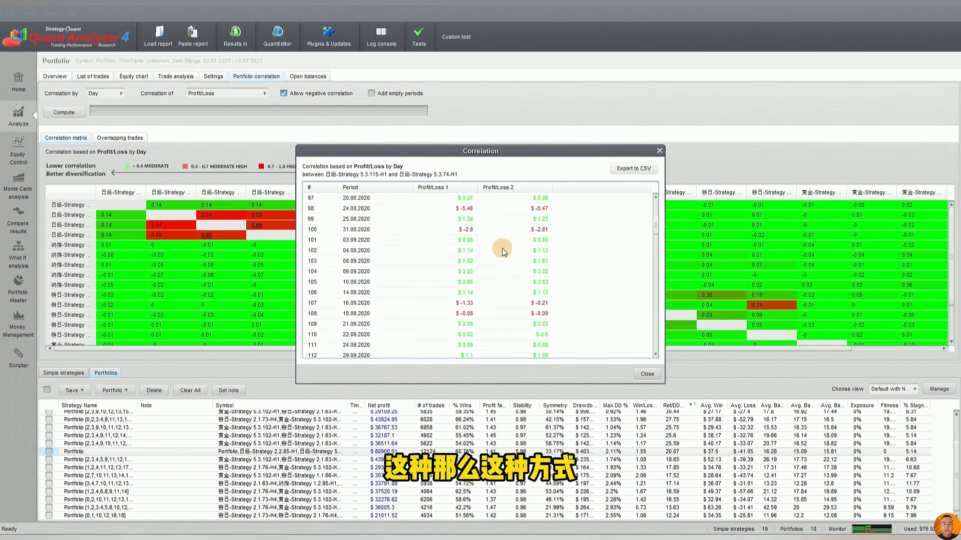
click(660, 151)
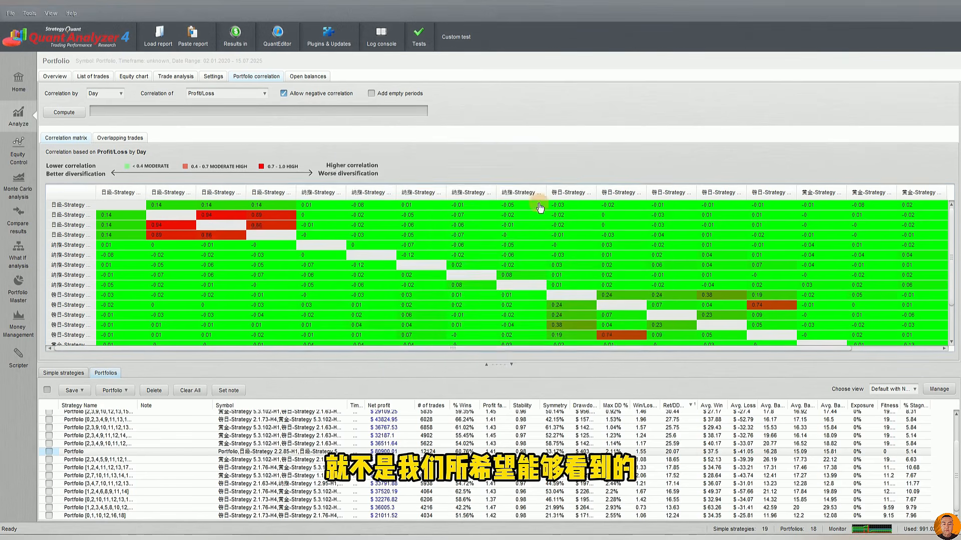
Delete the all-strategies portfolio from the databank and bring back the top-ranked portfolio's correlation matrix
scroll(336, 438, up, 2)
scroll(336, 437, down, 2)
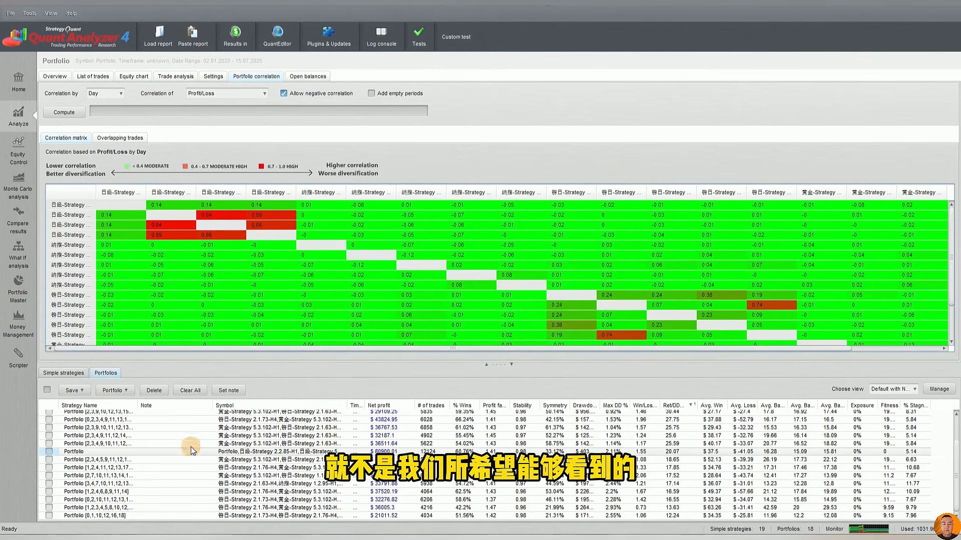
click(191, 450)
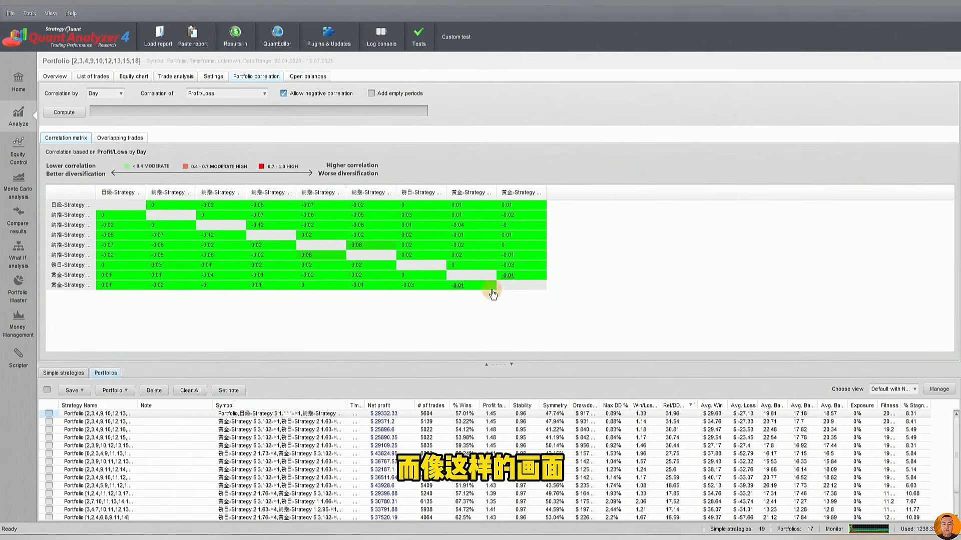
Examine the daily profit/loss pairs between the first two strategies of the top-ranked portfolio's correlation matrix
click(154, 204)
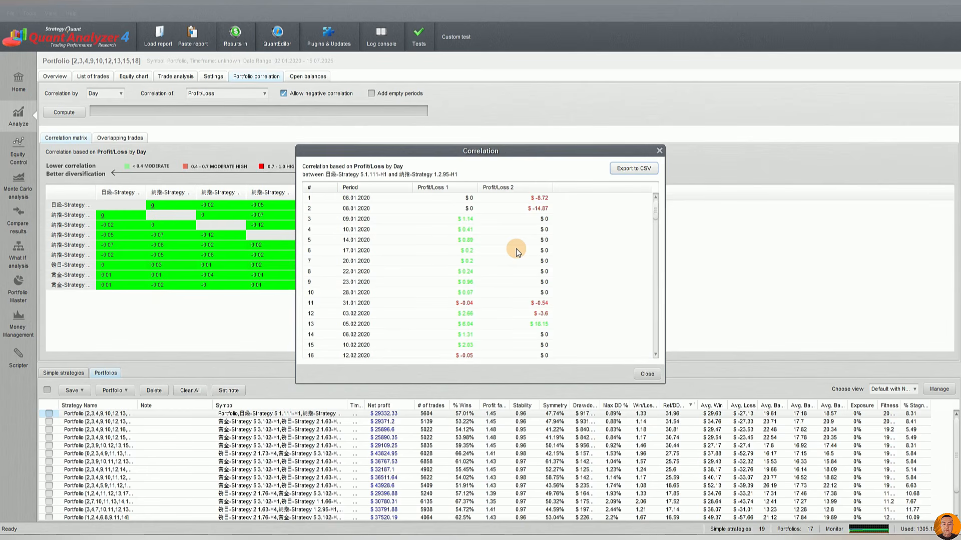
click(659, 151)
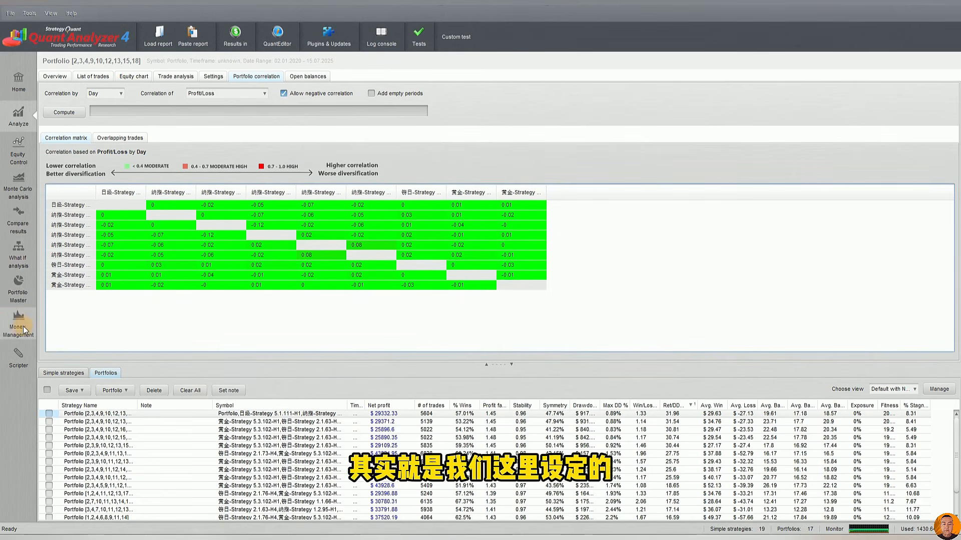
Check the Portfolio Master settings, then open the Money Management simulator and look at its initial capital size
click(24, 294)
click(317, 244)
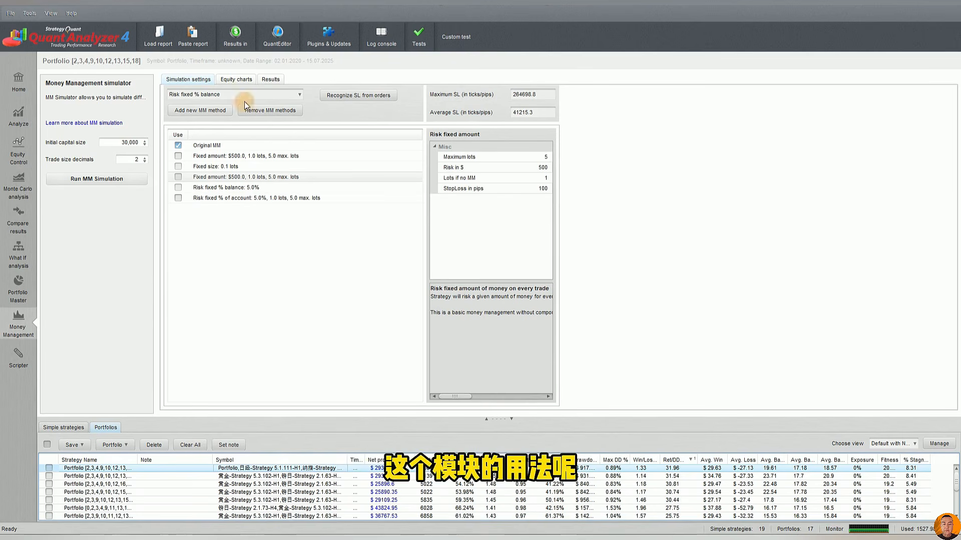
double_click(123, 143)
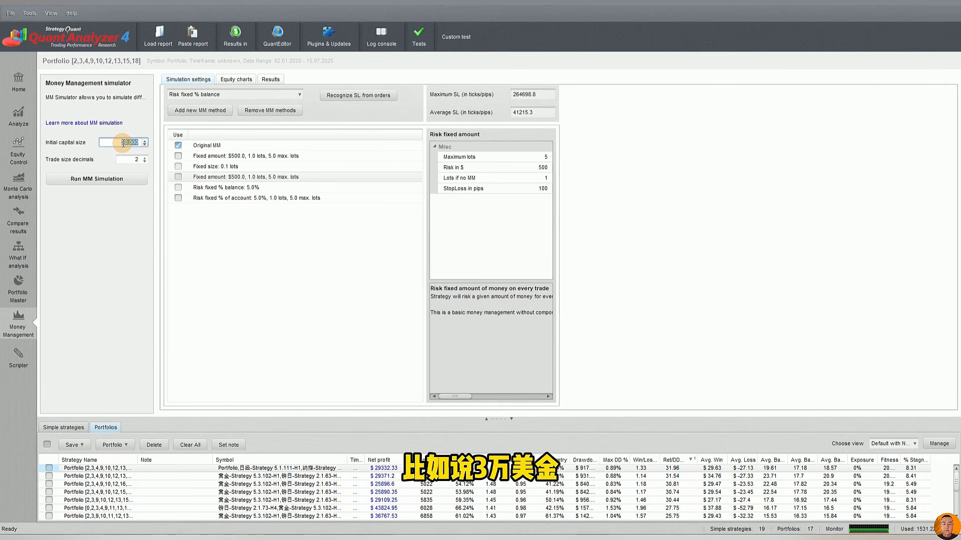
Review the available money management method types against the methods already added to the simulation list
click(287, 96)
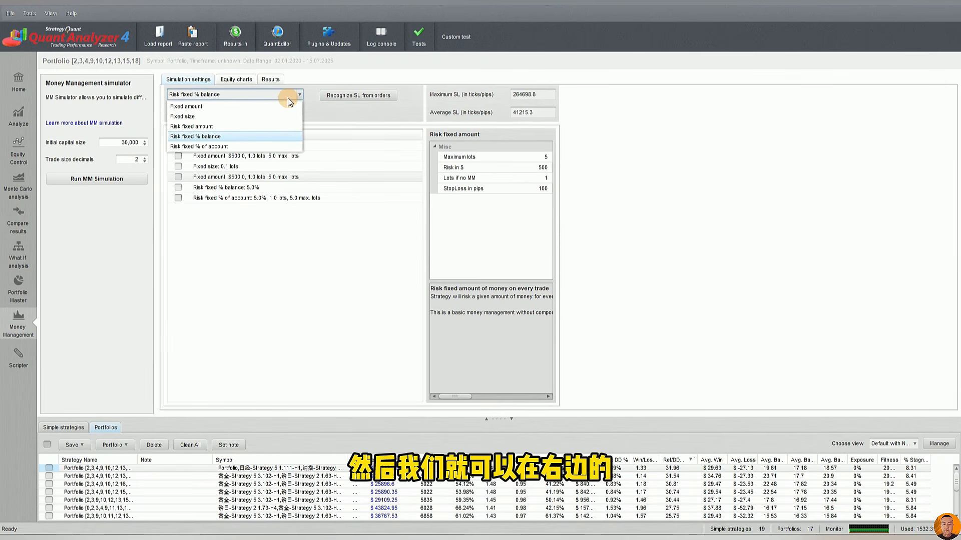
click(328, 119)
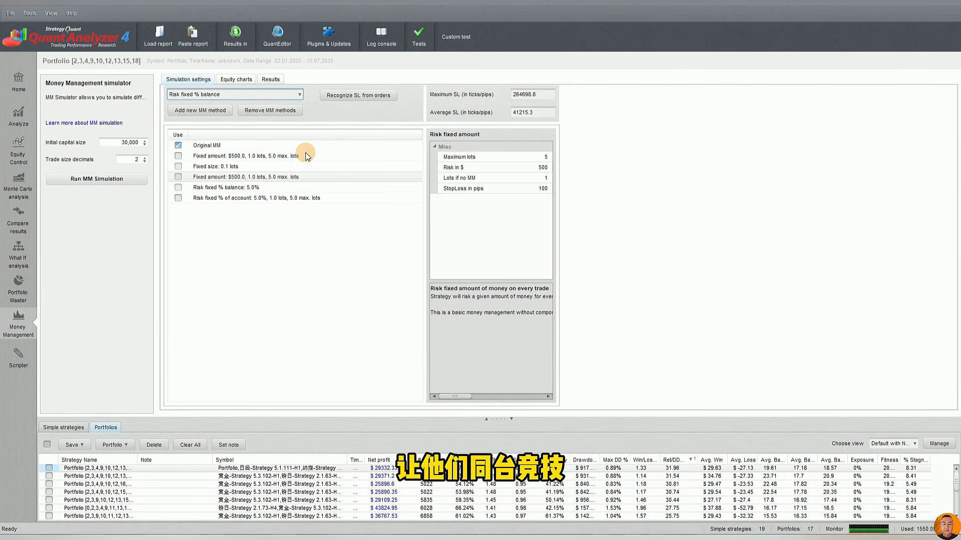
click(246, 156)
click(228, 99)
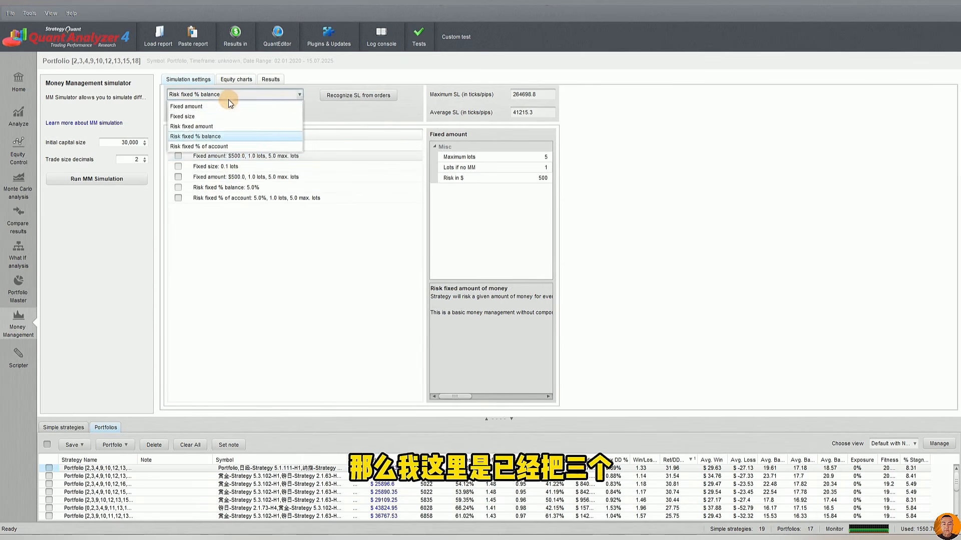
click(359, 117)
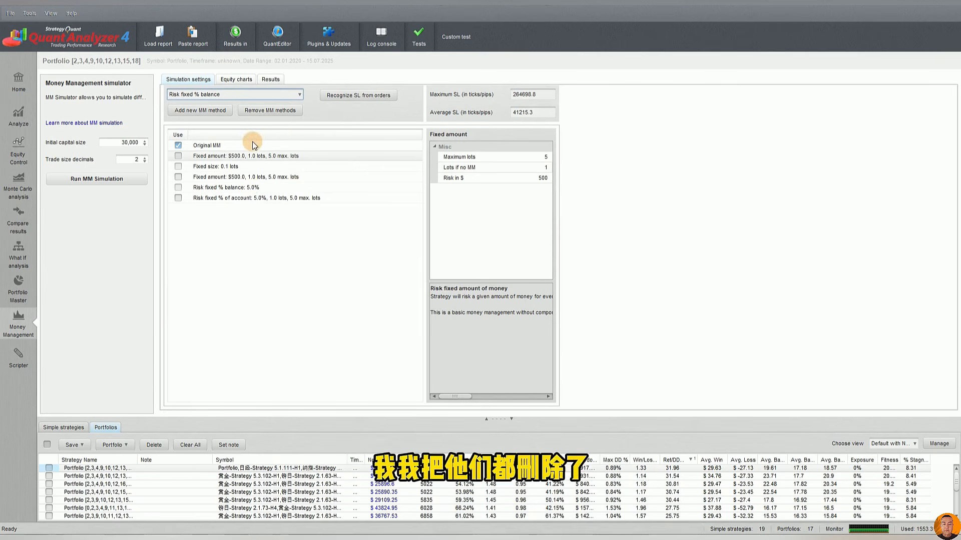
click(235, 92)
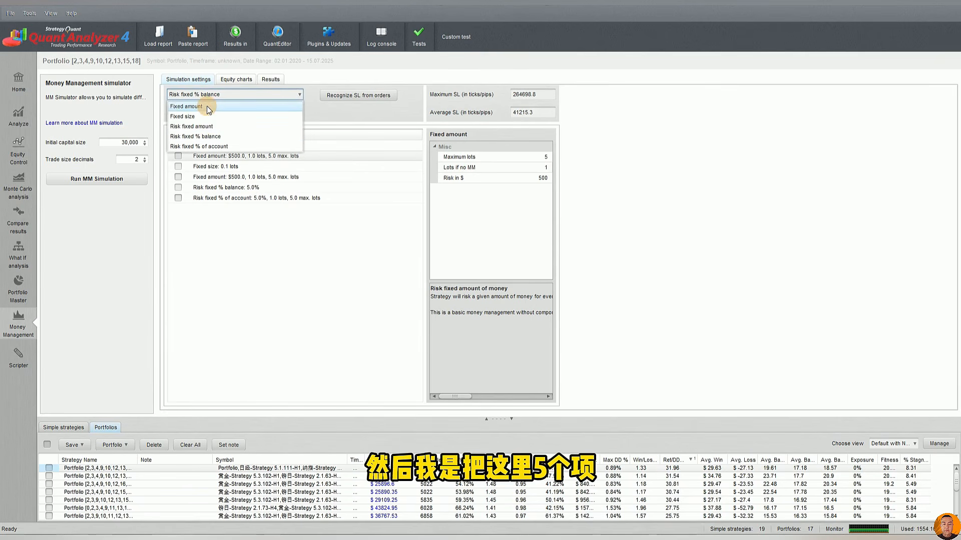
click(235, 257)
click(269, 154)
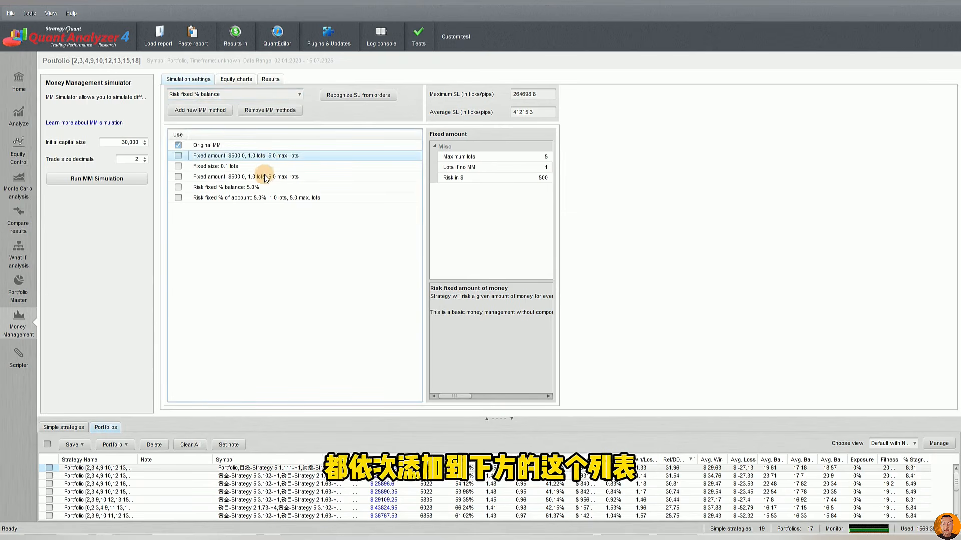
Examine the Original MM, Fixed amount and Fixed size methods, including the Risk in $ and Lots parameters
click(211, 146)
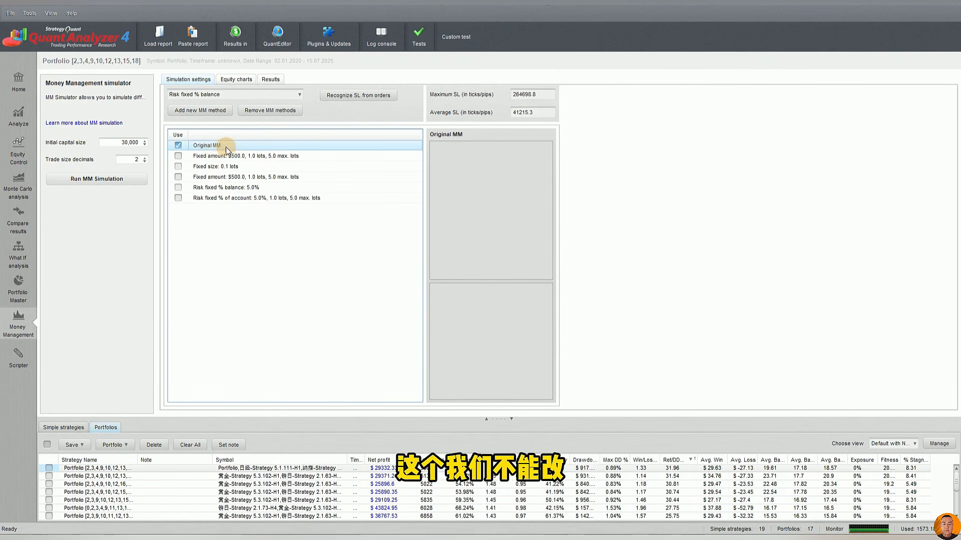
click(254, 156)
click(213, 147)
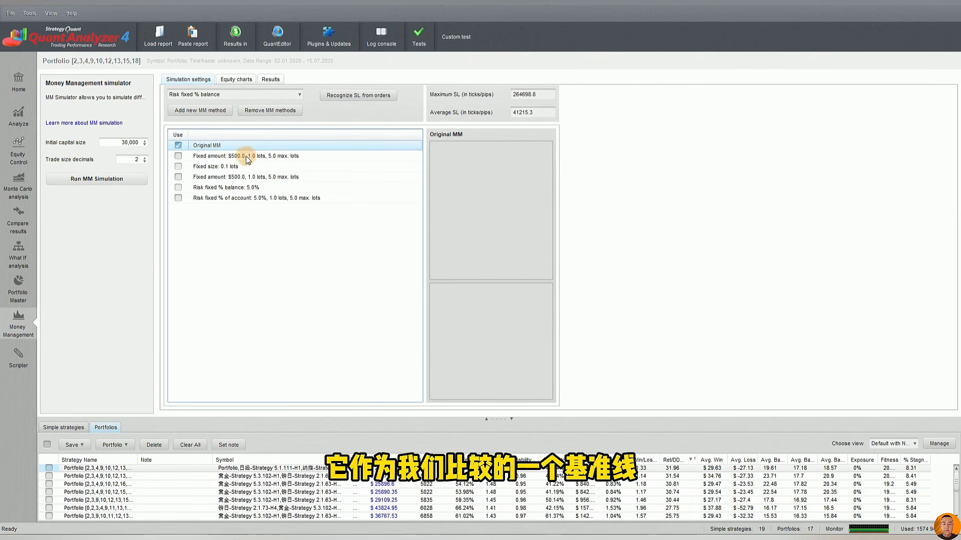
click(217, 157)
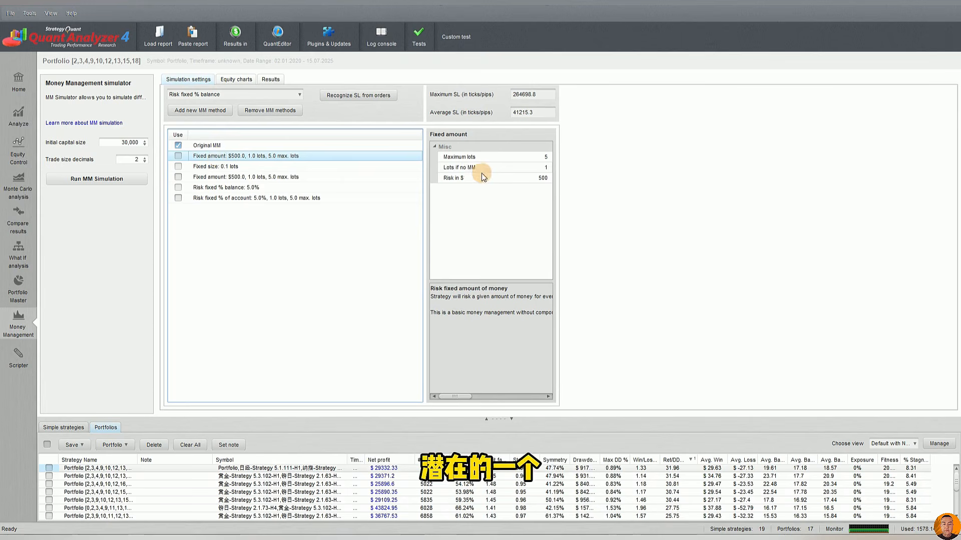
click(523, 177)
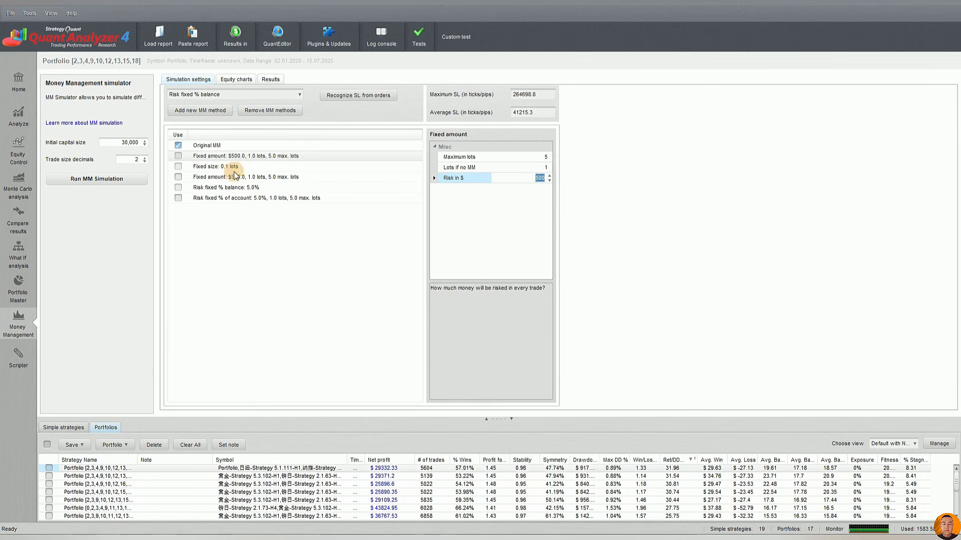
click(219, 169)
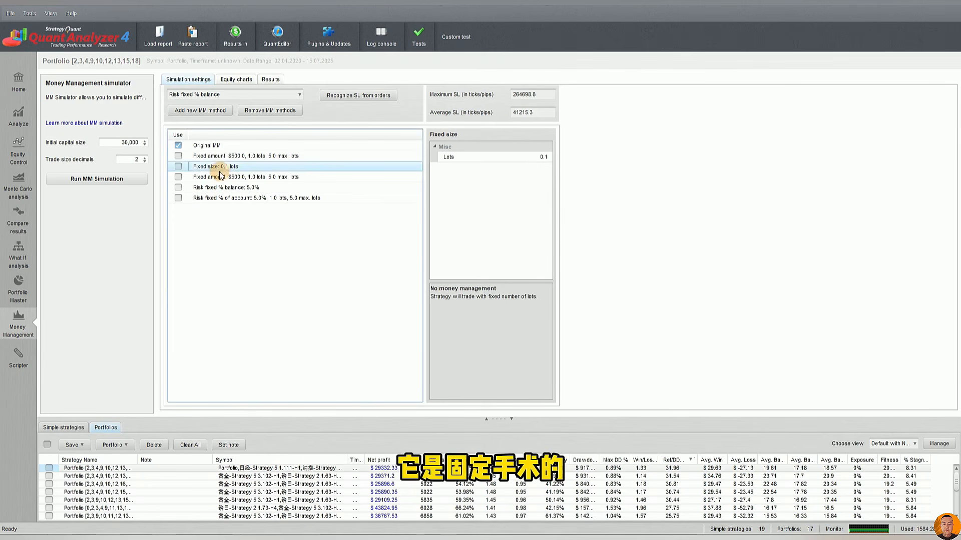
click(535, 157)
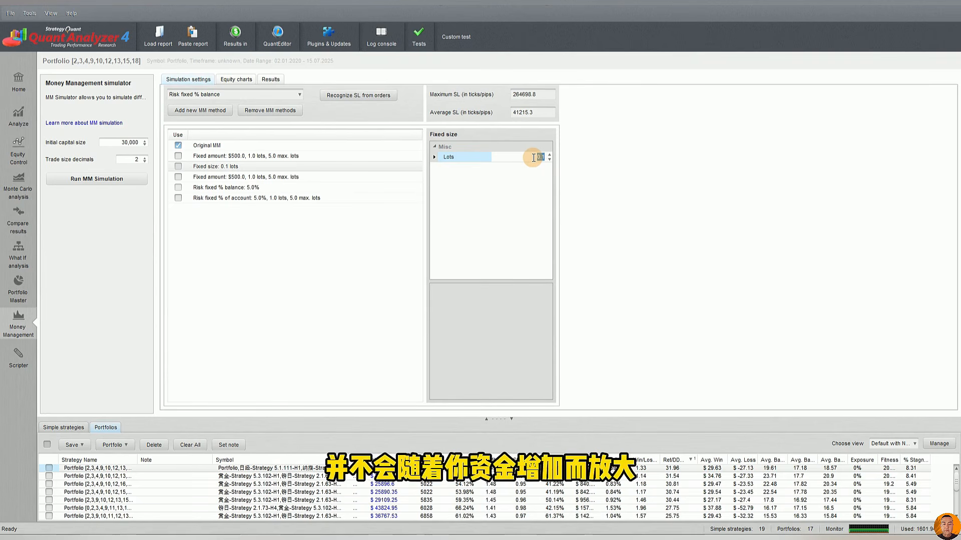
Compare the Risk fixed amount method with Fixed amount, checking its Risk in $ and StopLoss in pips parameters
click(242, 177)
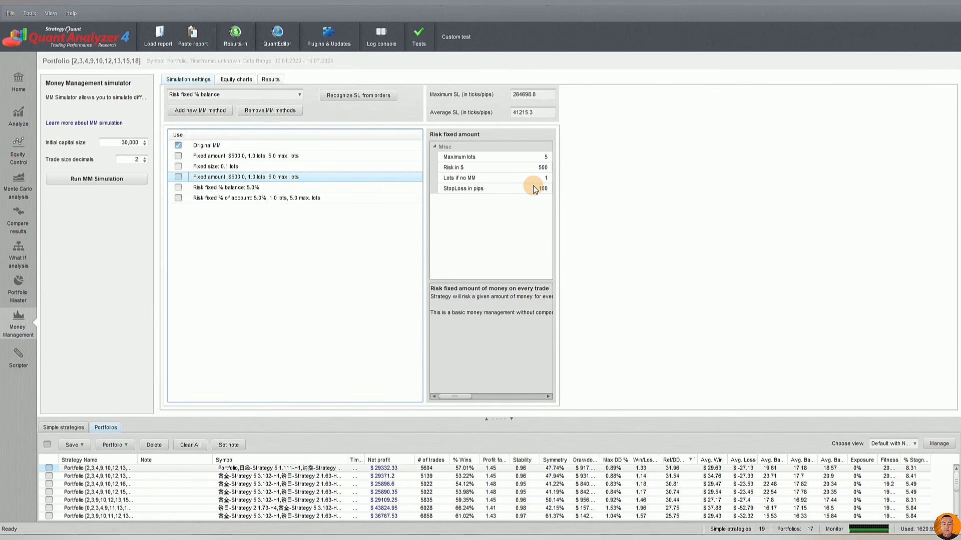
click(236, 156)
click(242, 176)
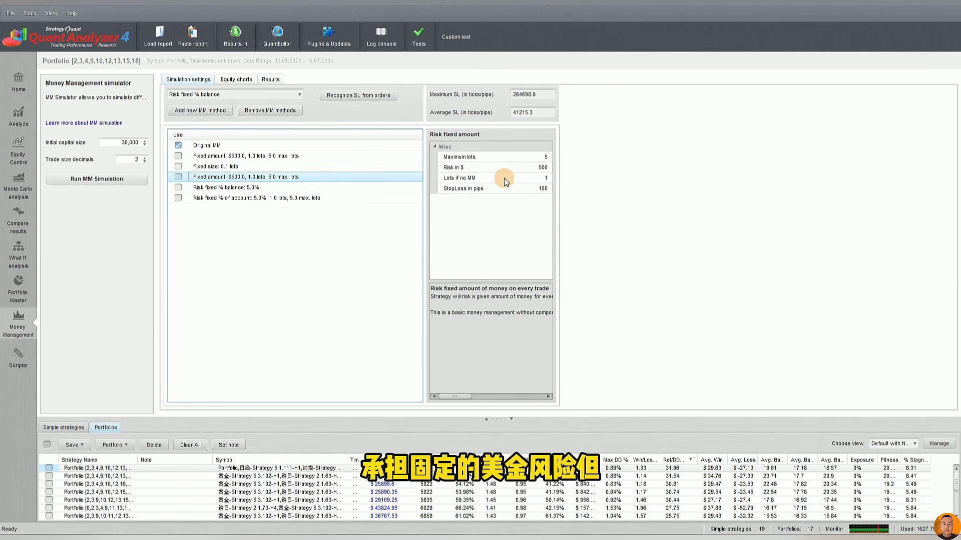
double_click(533, 167)
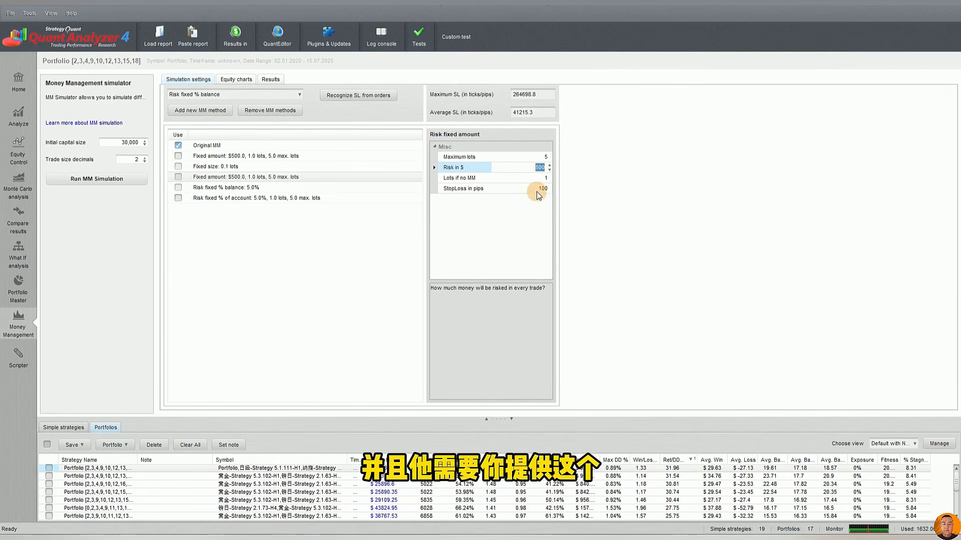
double_click(535, 189)
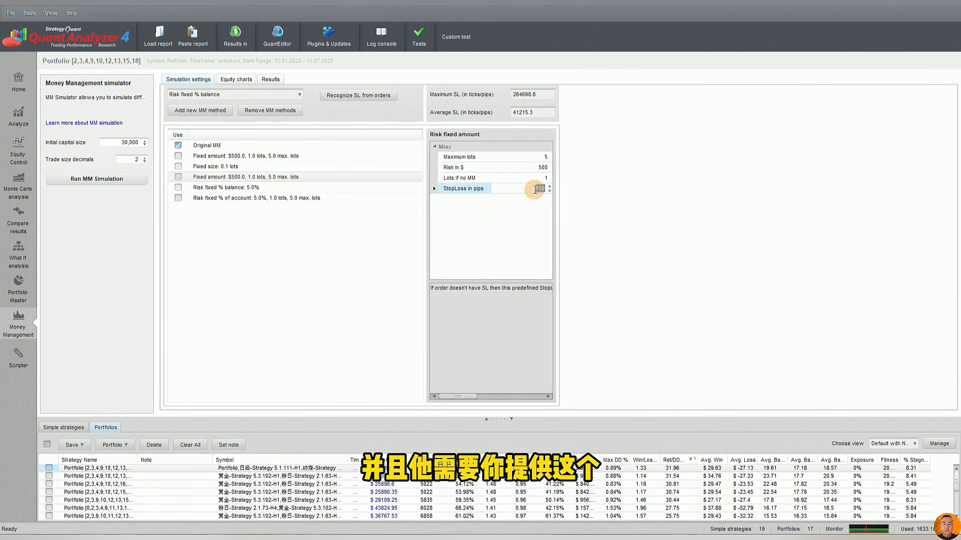
Examine the Risk fixed % balance and Risk fixed % of account methods, including the Risk in % parameter of each
click(202, 189)
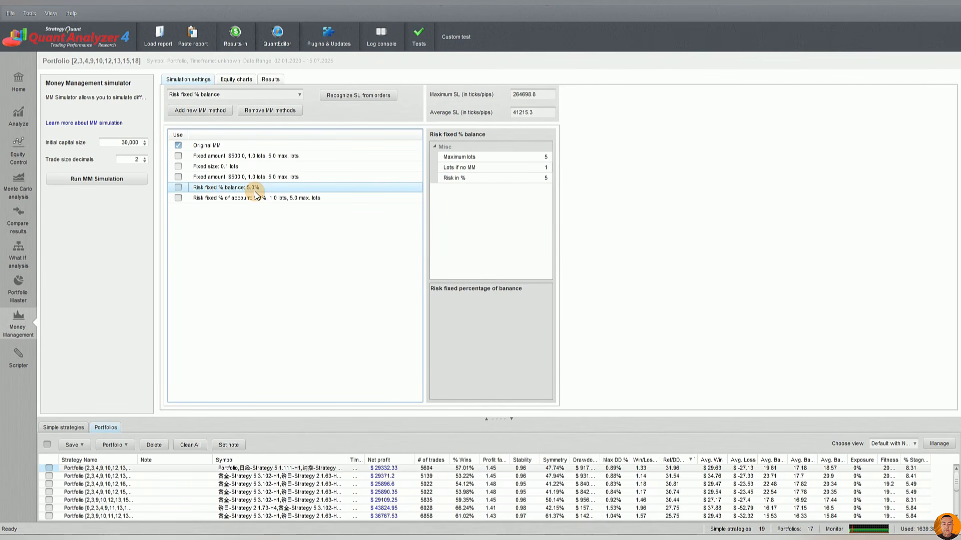
click(529, 178)
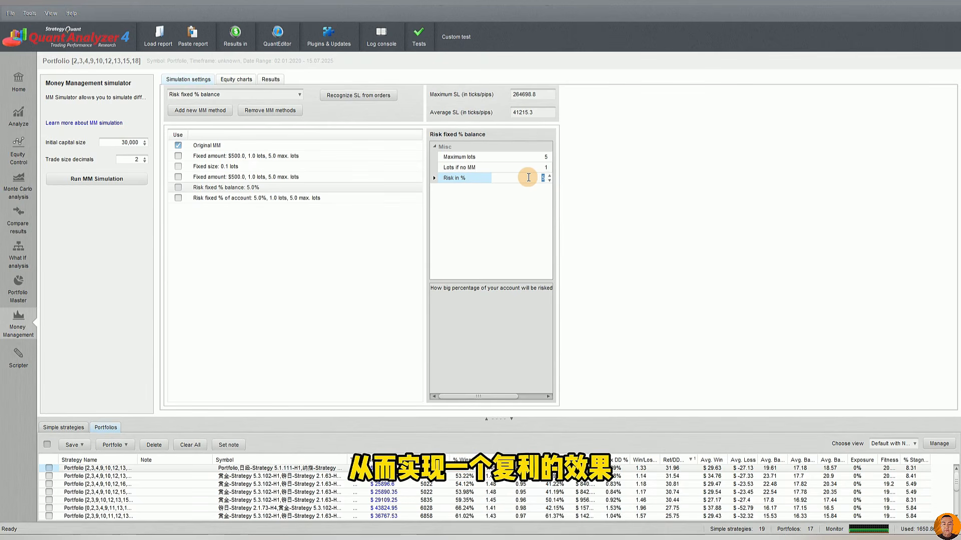
click(231, 199)
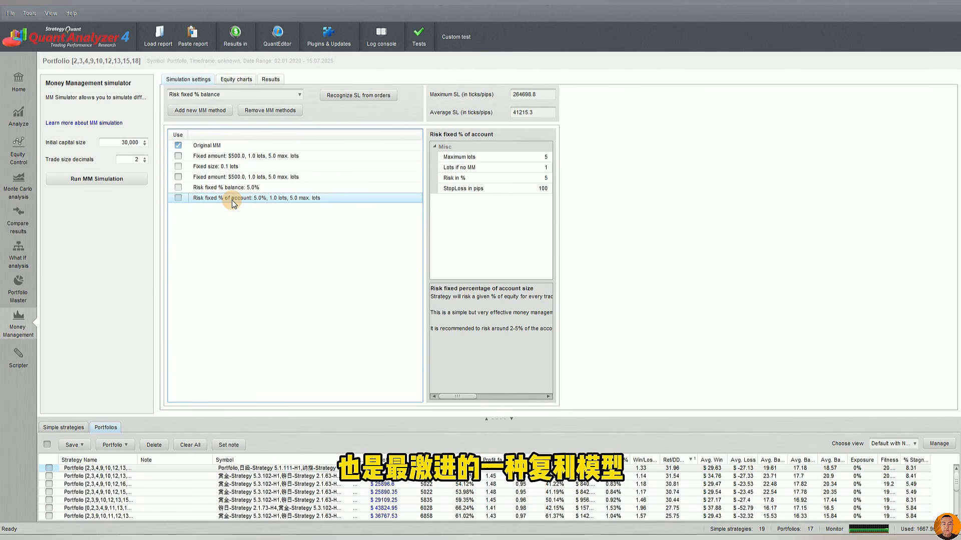
click(530, 178)
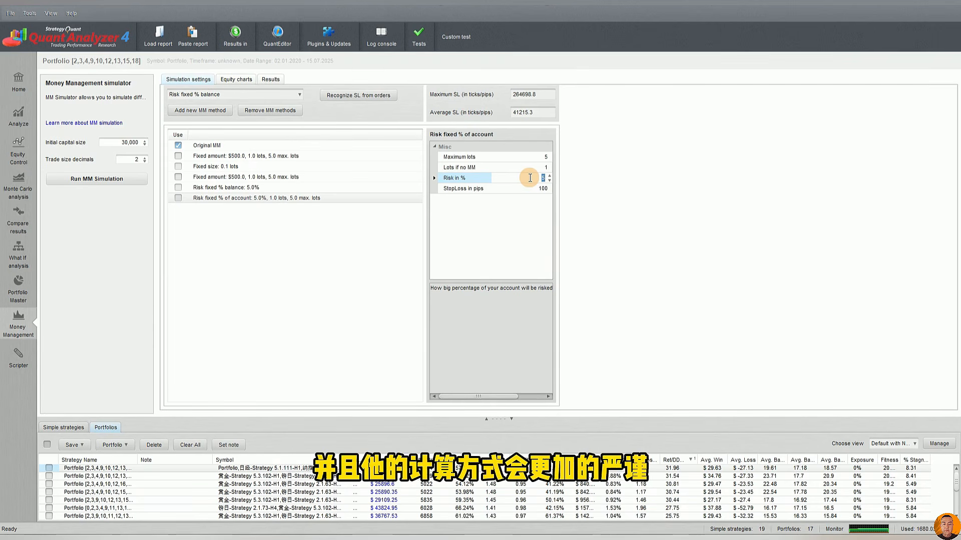
Go through the parameters of each method in the simulation list, from Fixed amount to Risk fixed % of account
click(247, 155)
click(247, 166)
click(243, 176)
click(244, 187)
click(243, 198)
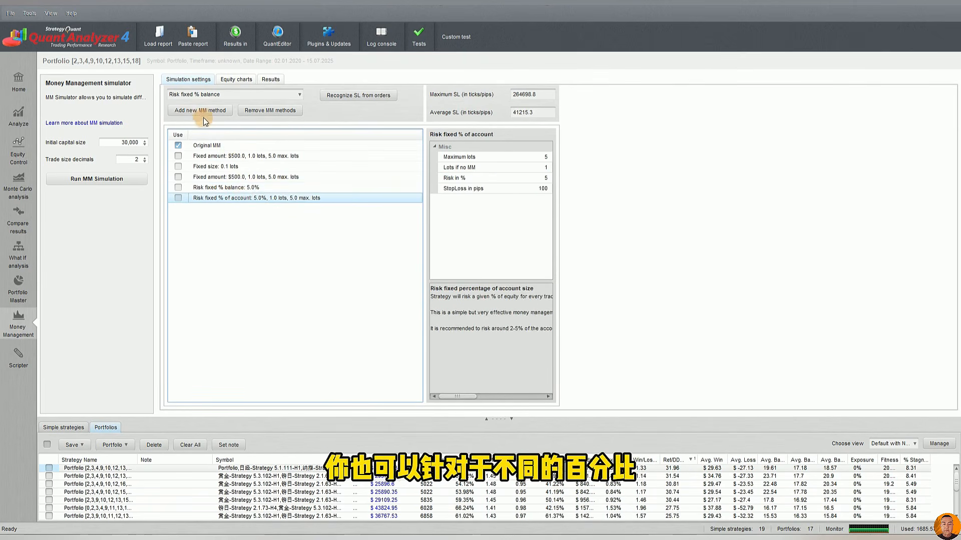
Add another Risk fixed % balance method to the simulation list and set its Risk in % to 10
click(245, 95)
click(216, 136)
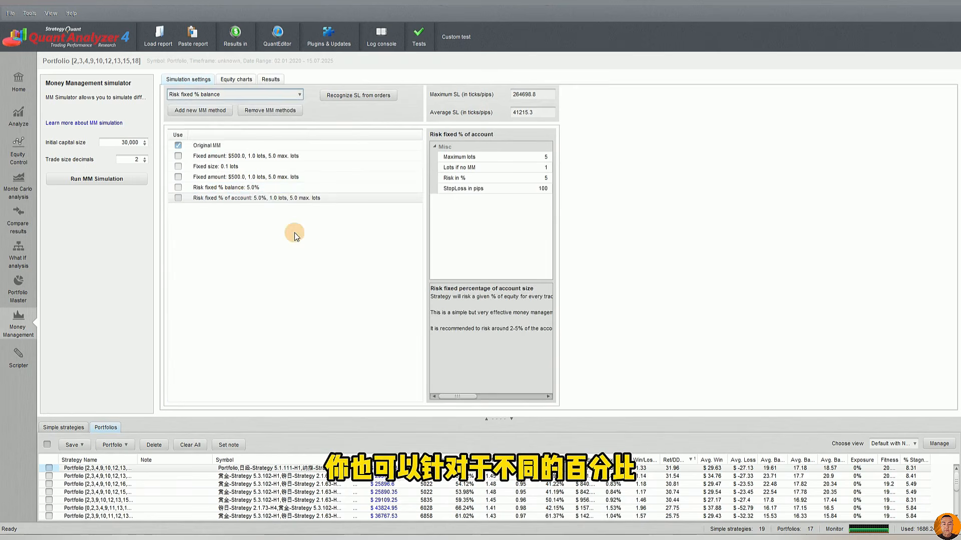
click(201, 110)
click(273, 209)
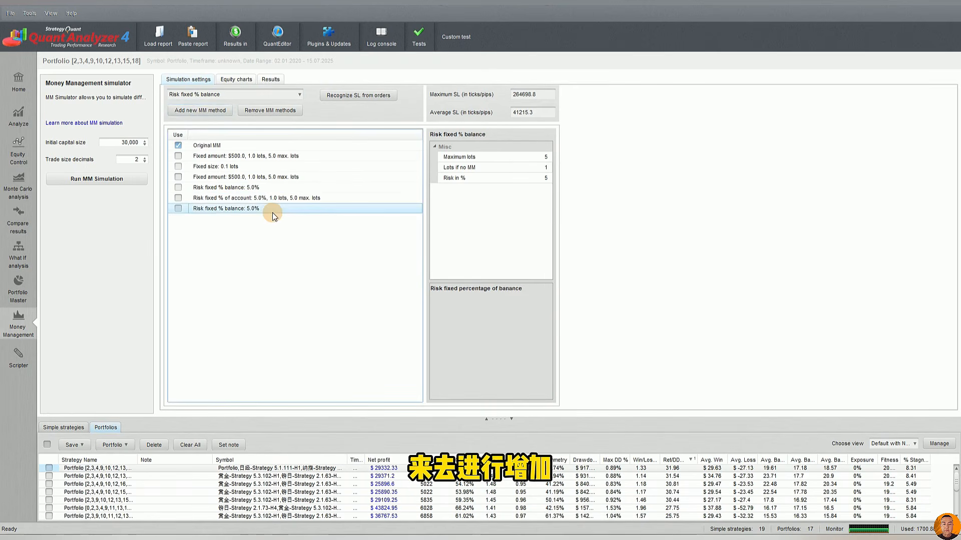
click(546, 178)
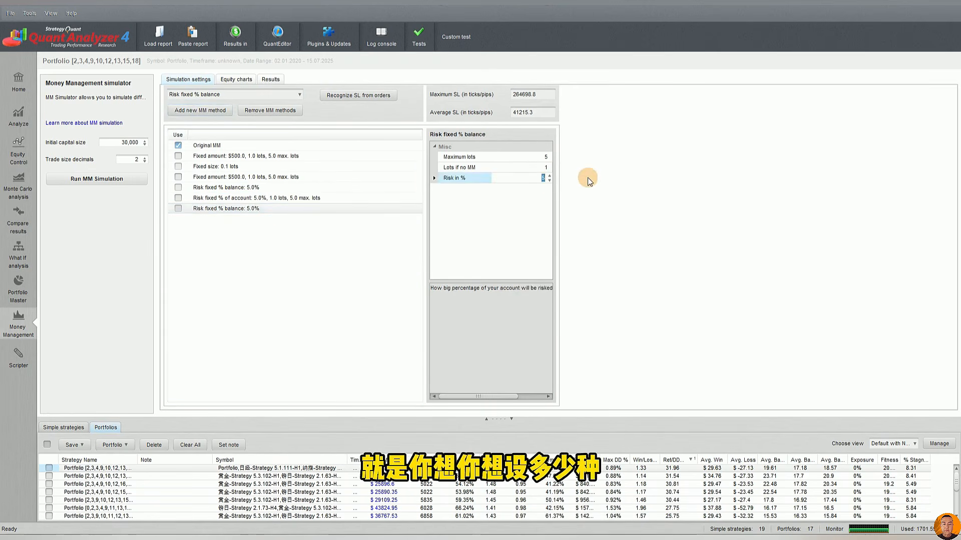
text(10)
key(Return)
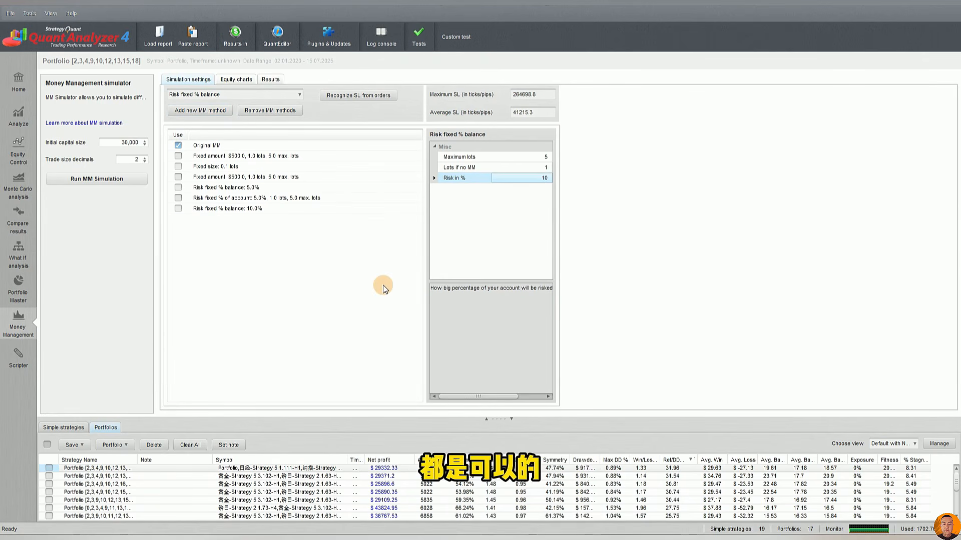
Remove the Risk fixed % balance method with 10% risk from the simulation list
click(296, 189)
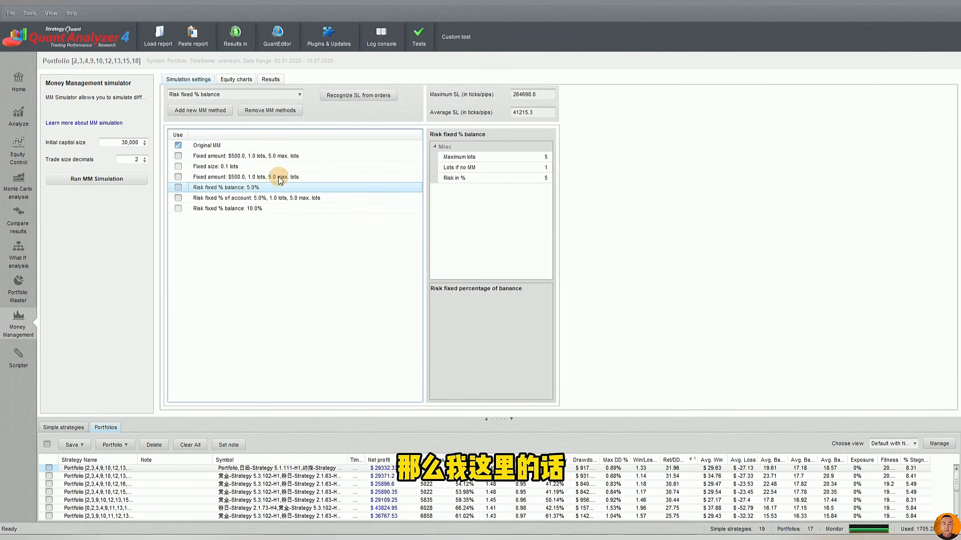
click(280, 158)
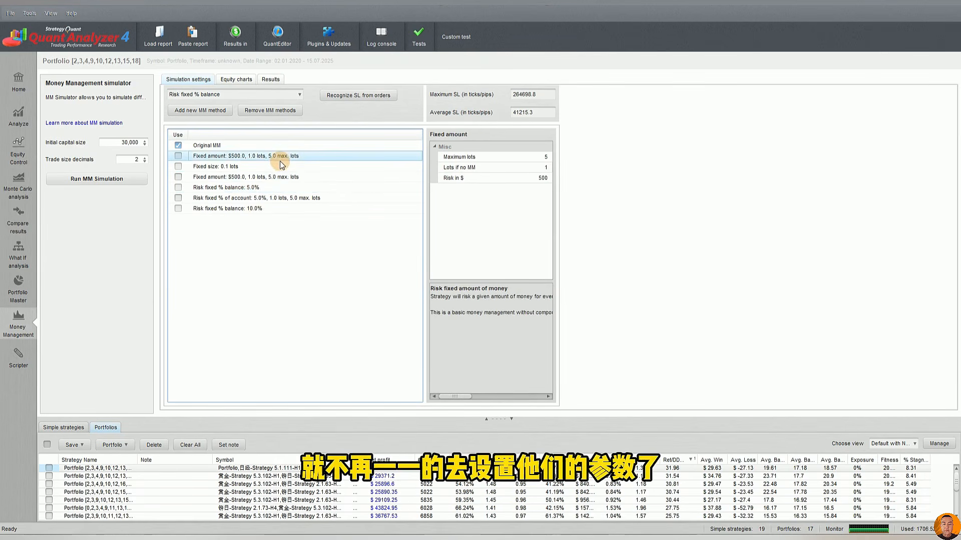
click(255, 208)
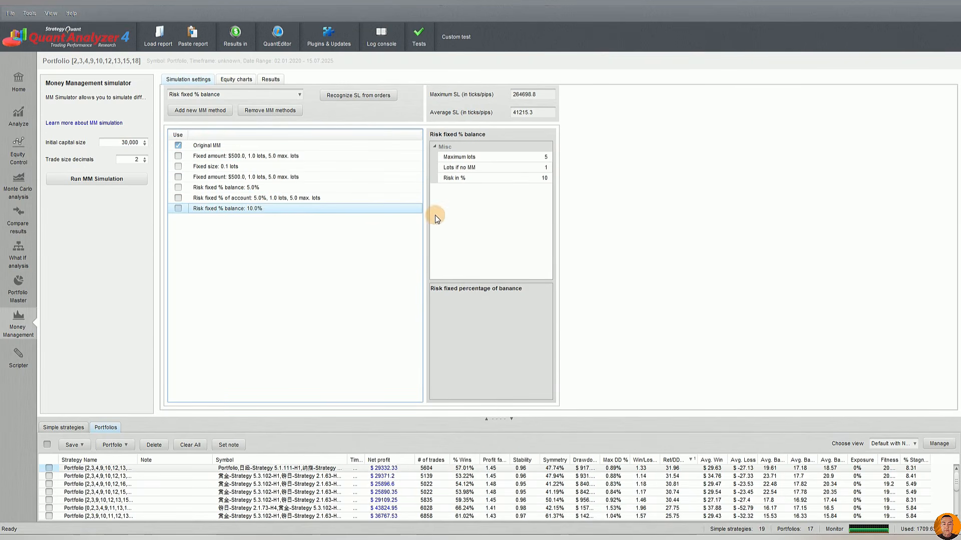
click(178, 208)
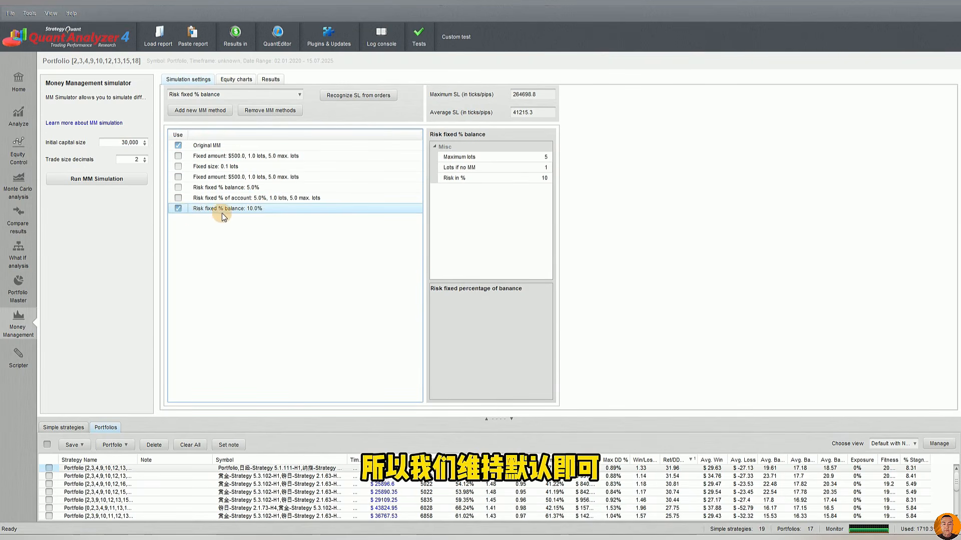
click(273, 111)
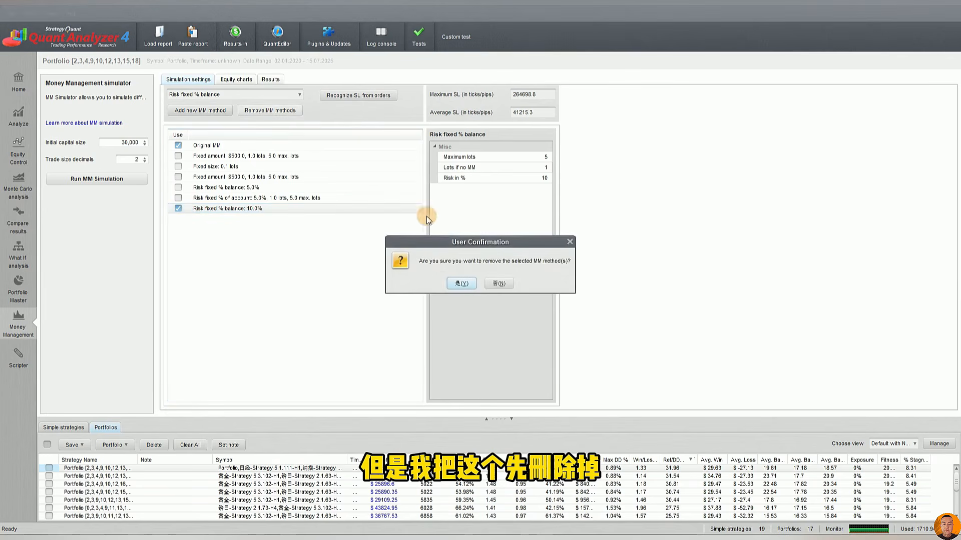
click(465, 283)
Include all fixed amount, fixed size and risk percentage methods alongside Original MM, and run the money management simulation
click(294, 198)
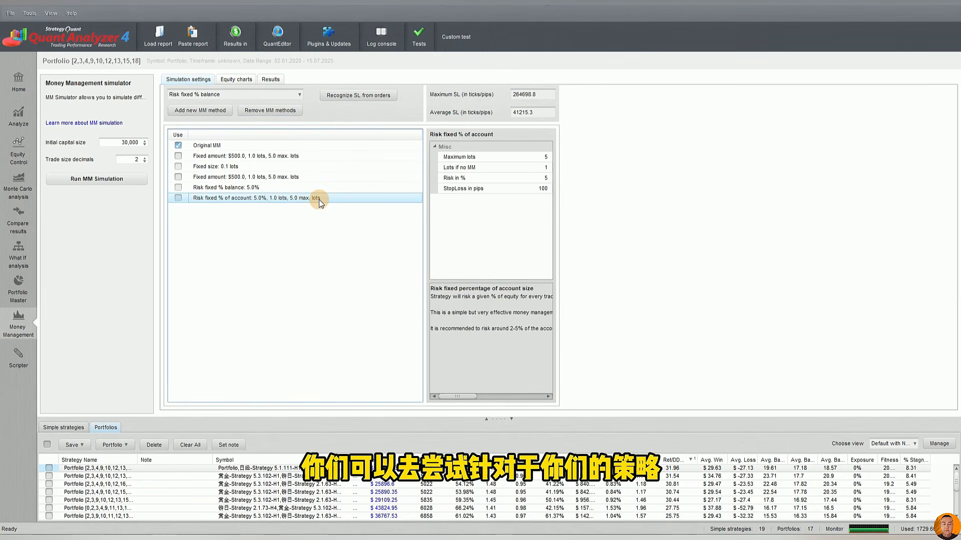
click(305, 168)
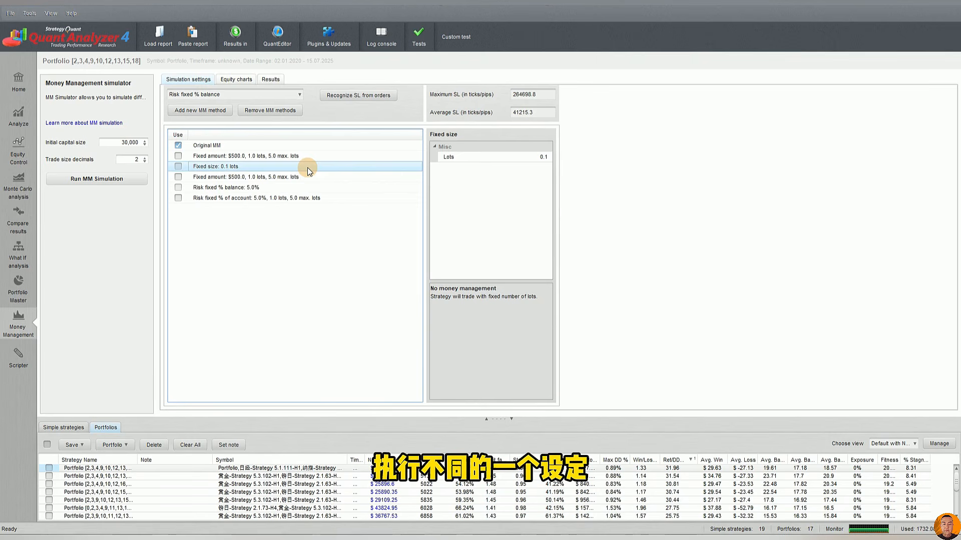
click(178, 145)
click(178, 156)
click(178, 166)
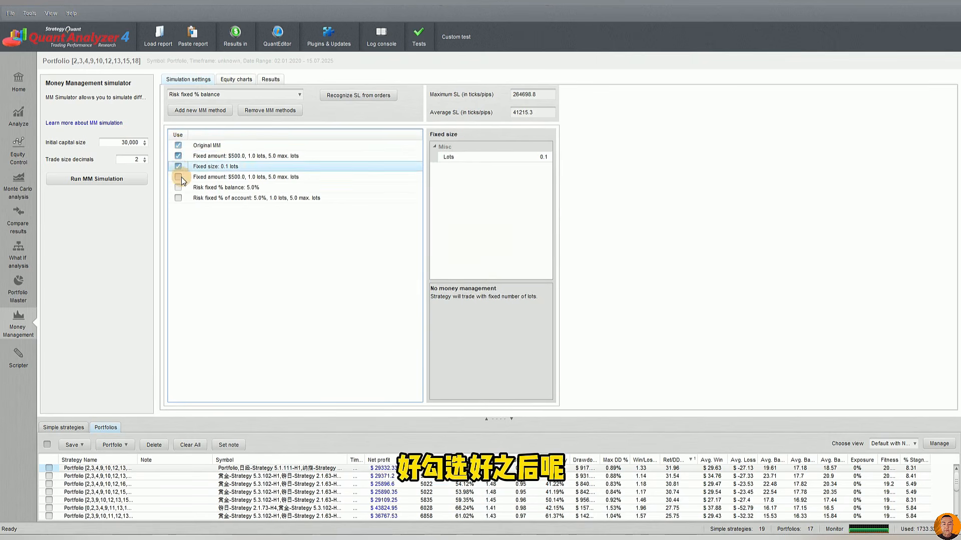
click(178, 176)
click(178, 188)
click(178, 198)
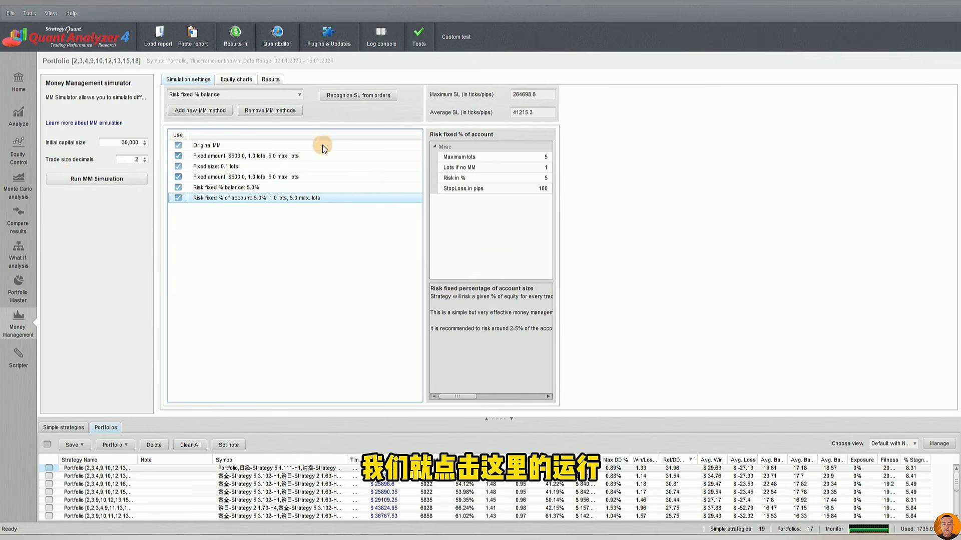
click(95, 181)
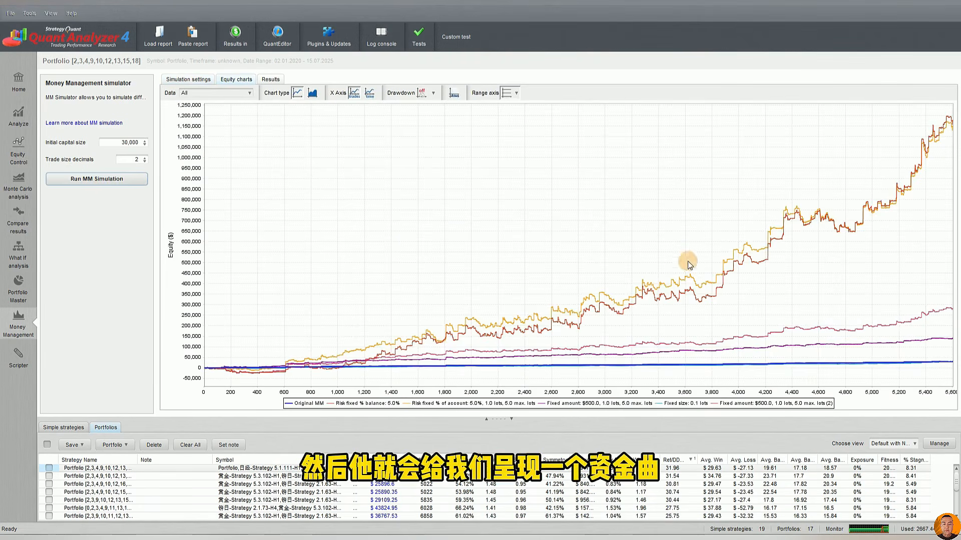
Examine the combined equity chart of all simulated methods, focusing on the Original MM curve
click(212, 95)
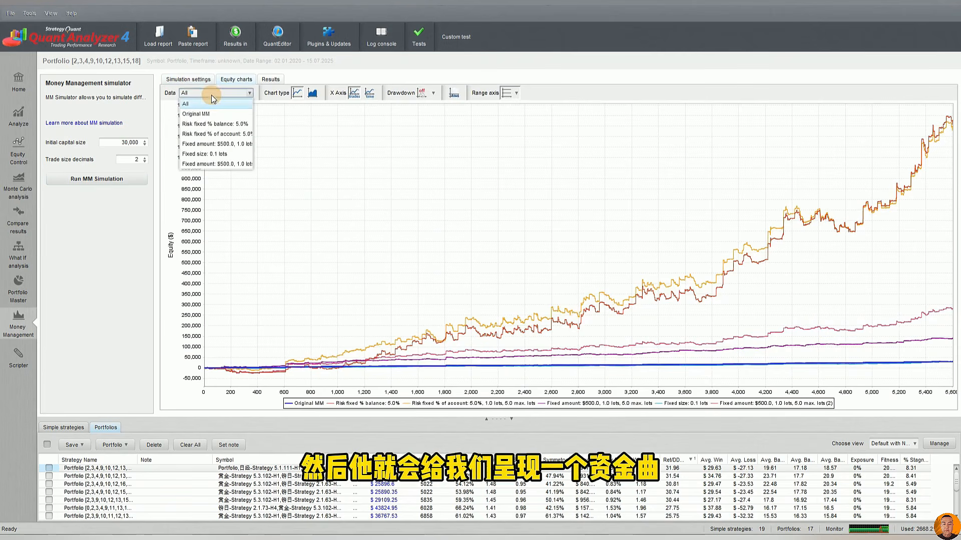
click(746, 235)
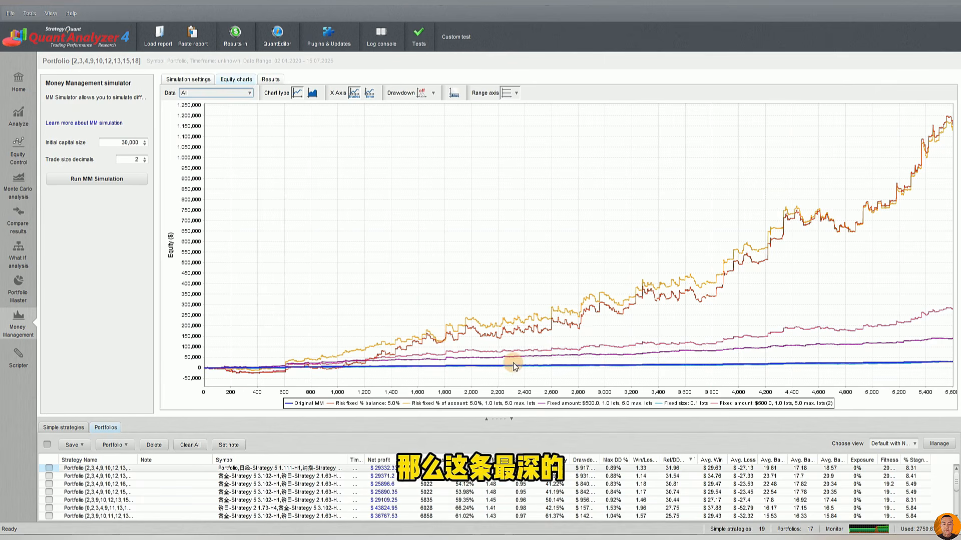
mouse_move(730, 364)
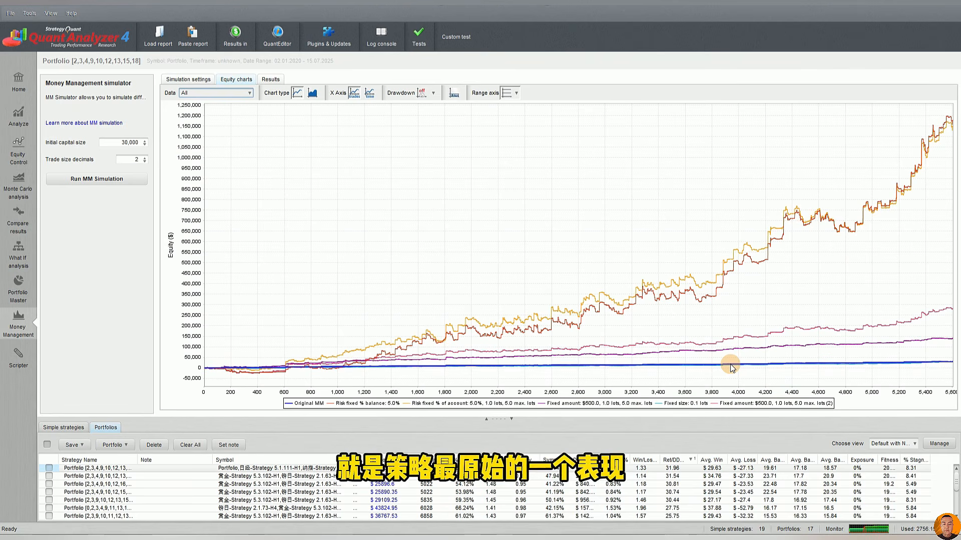
mouse_move(691, 368)
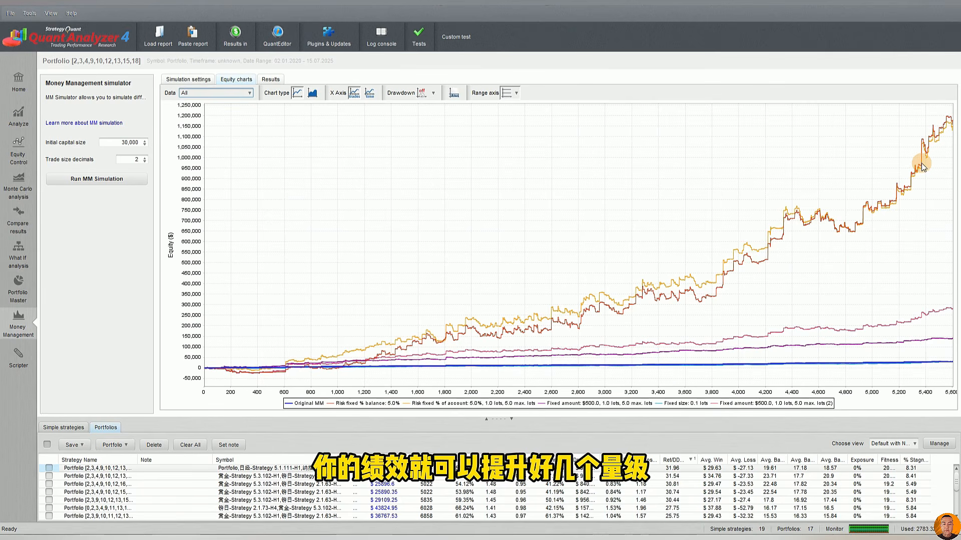
View the separate equity curves of Original MM, Risk fixed % balance and Risk fixed % of account
click(241, 92)
click(210, 115)
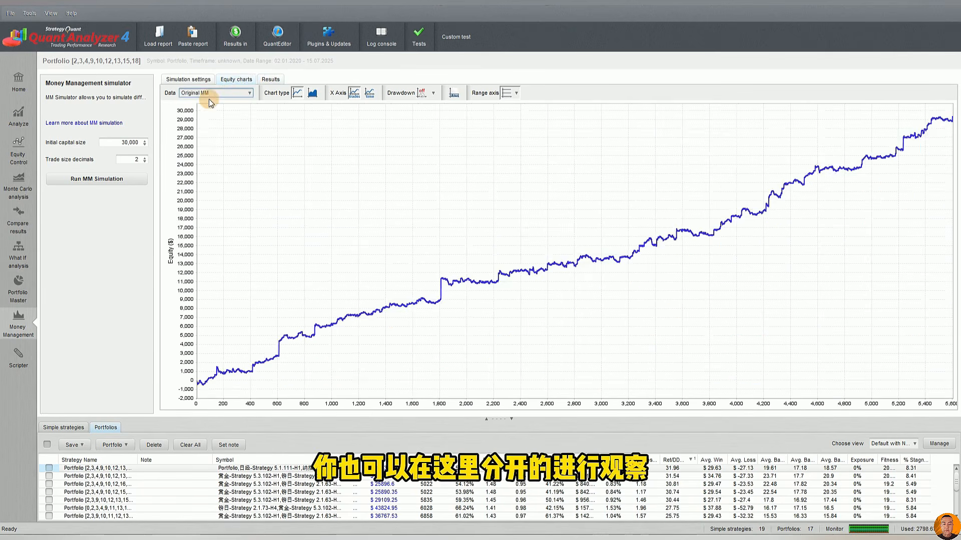
click(213, 93)
click(209, 124)
click(218, 93)
click(220, 133)
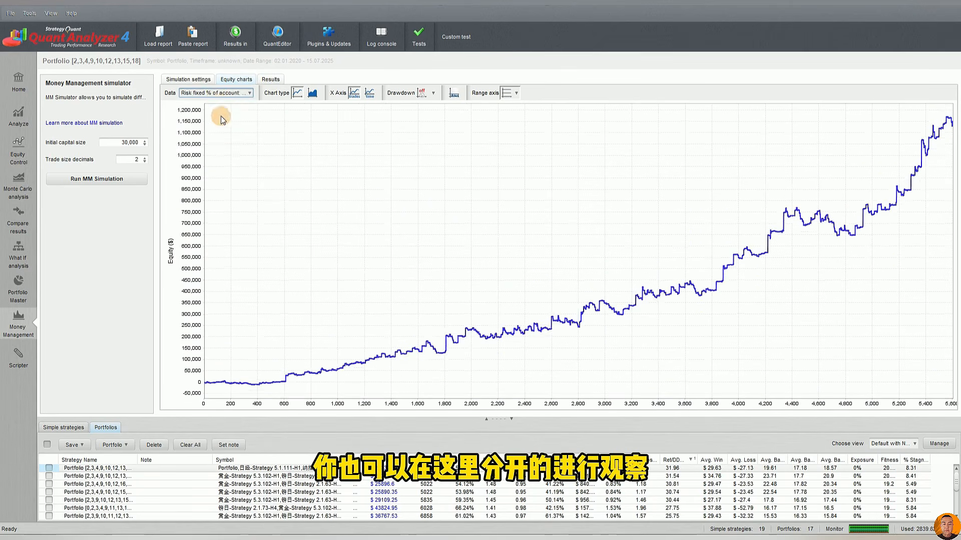
Compare the separate equity curves of the two Fixed amount $500 methods and Fixed size 0.1 lots, ending on the first Fixed amount
click(220, 94)
click(220, 143)
click(221, 93)
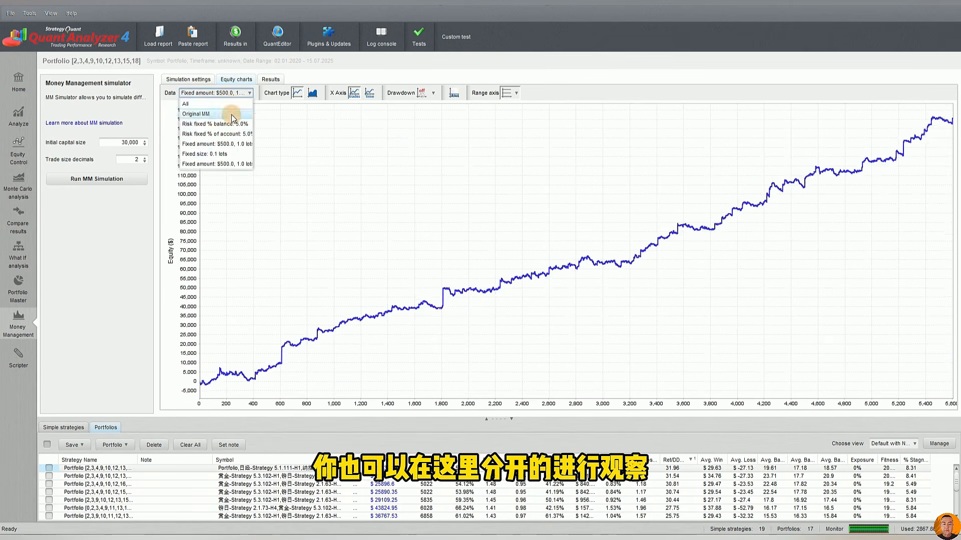
click(221, 152)
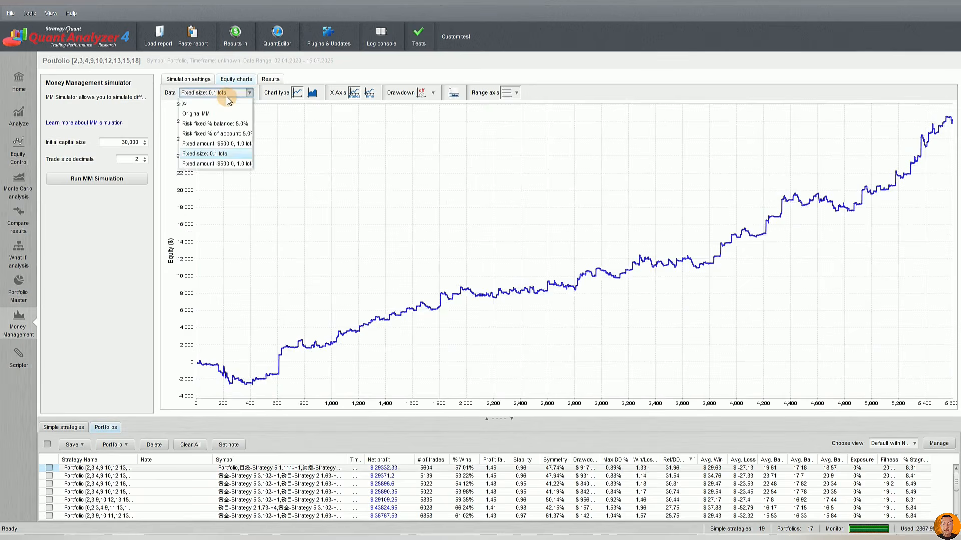
click(225, 163)
click(222, 94)
click(214, 145)
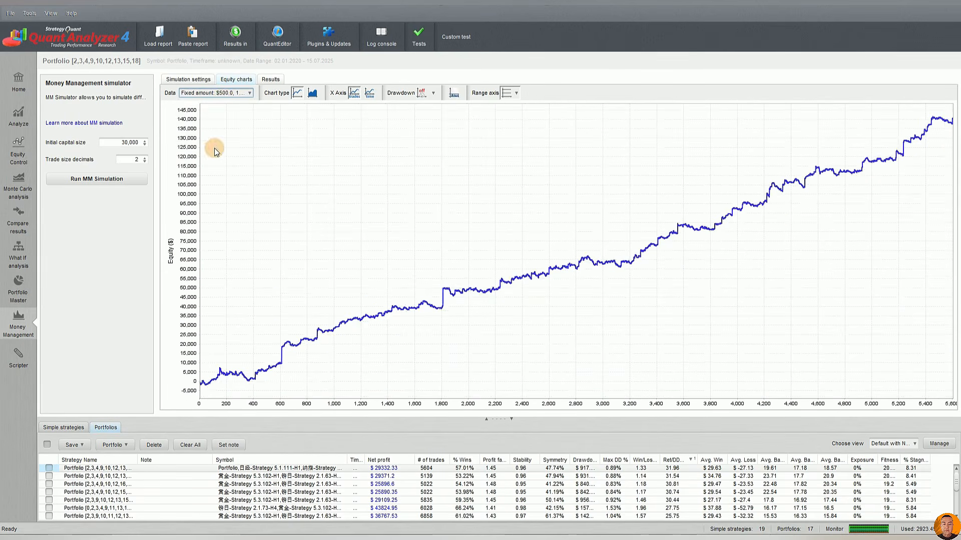
click(223, 94)
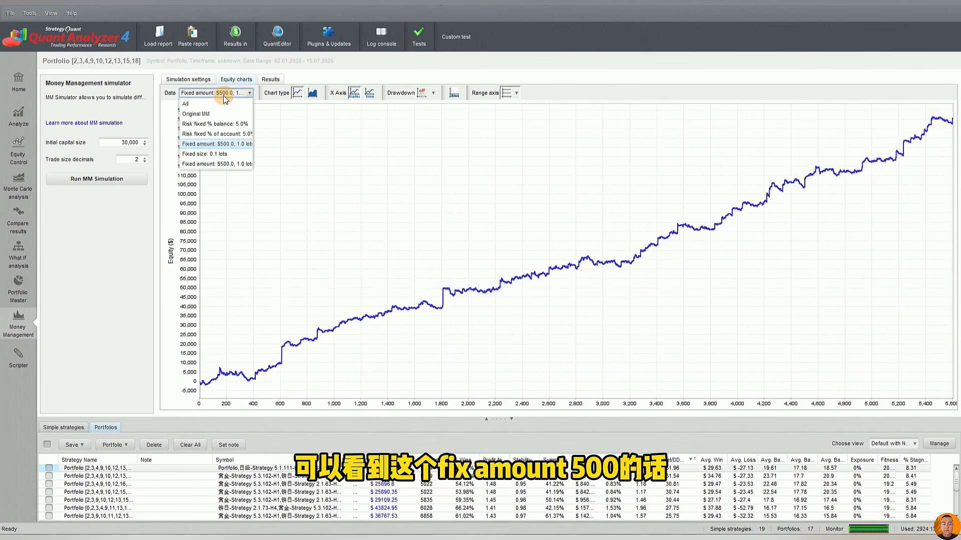
click(223, 95)
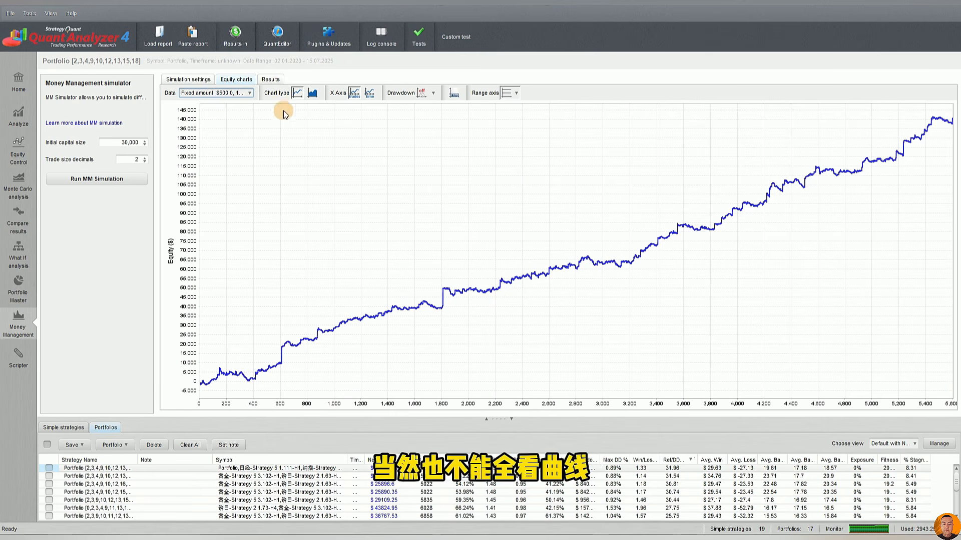
Compare the simulated methods' statistics in the results table, focusing on the two Risk fixed percentage methods
click(266, 79)
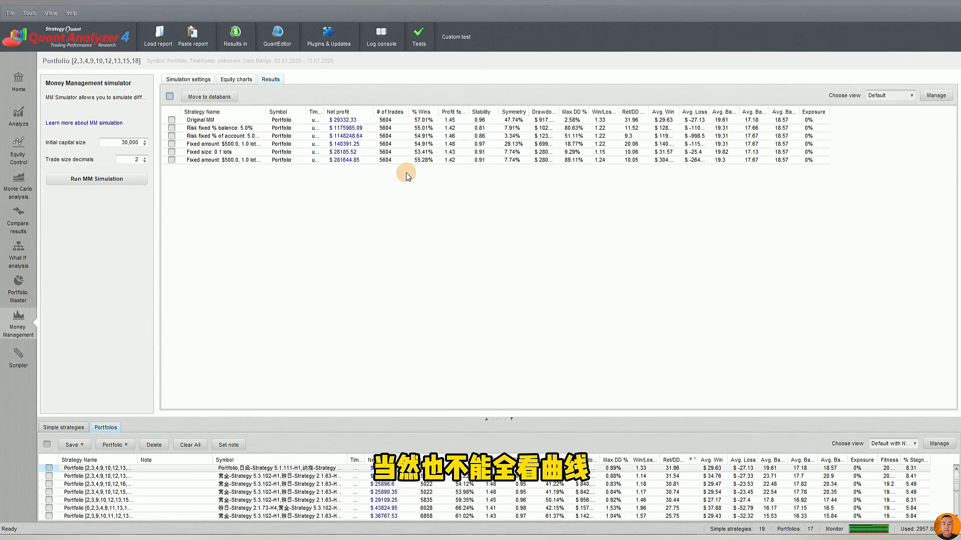
click(386, 129)
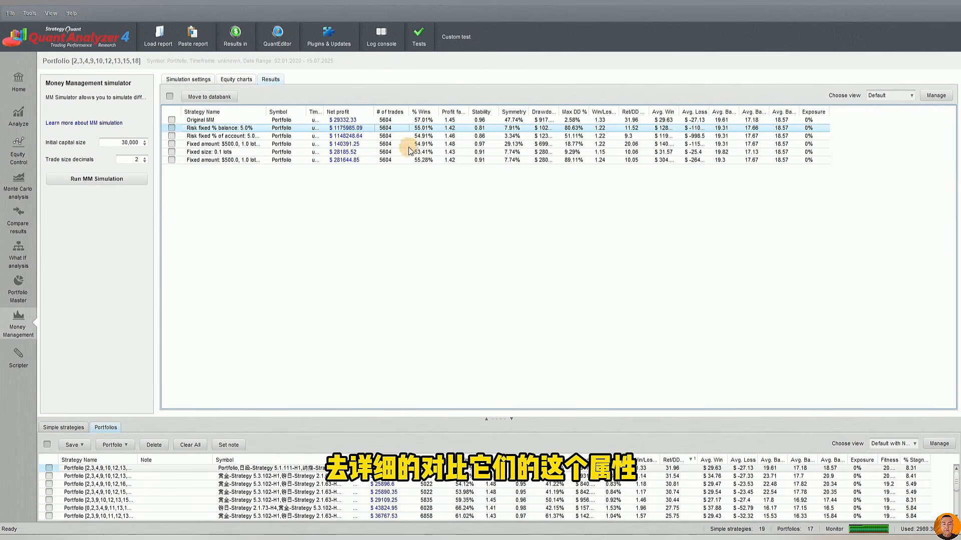
click(297, 137)
Mark the first Fixed amount $500 result in the results table and move it to the databank
click(297, 143)
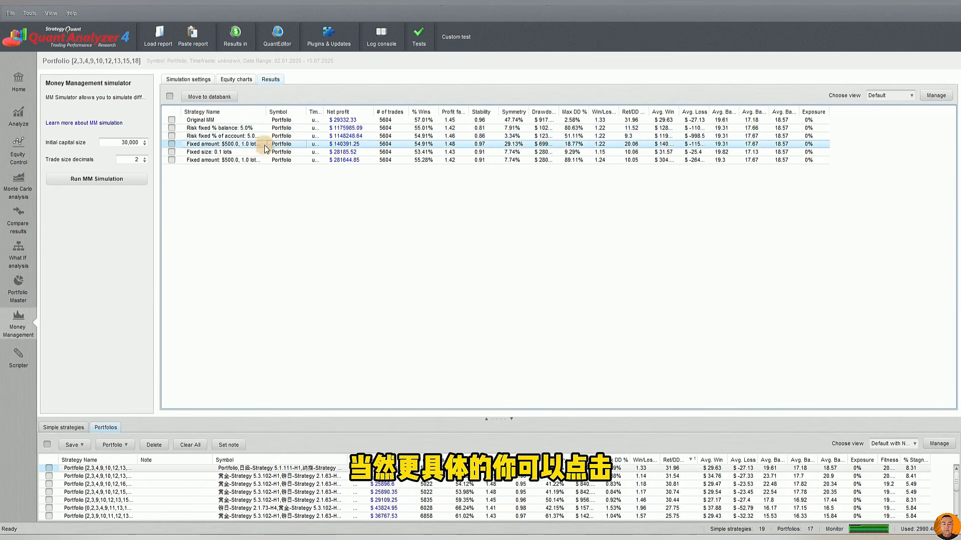
click(171, 144)
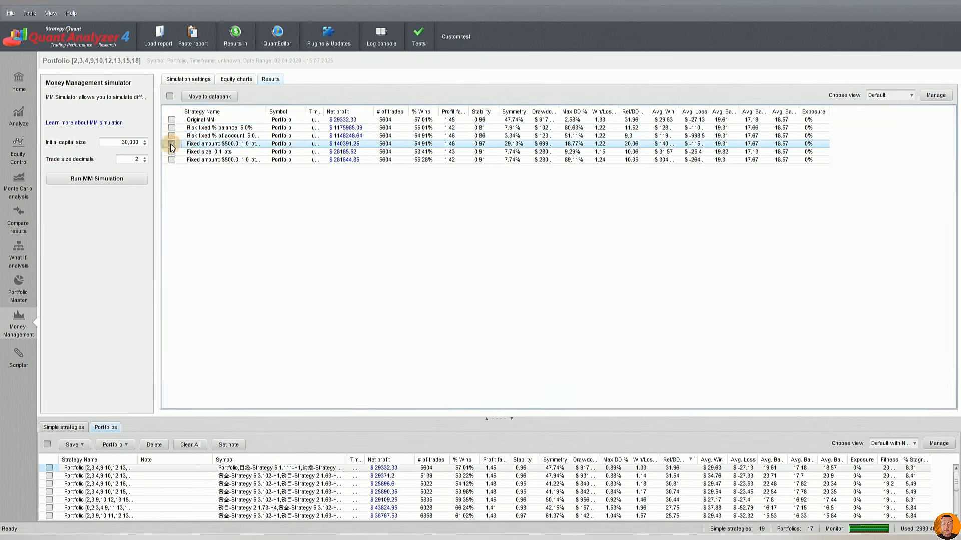
click(209, 97)
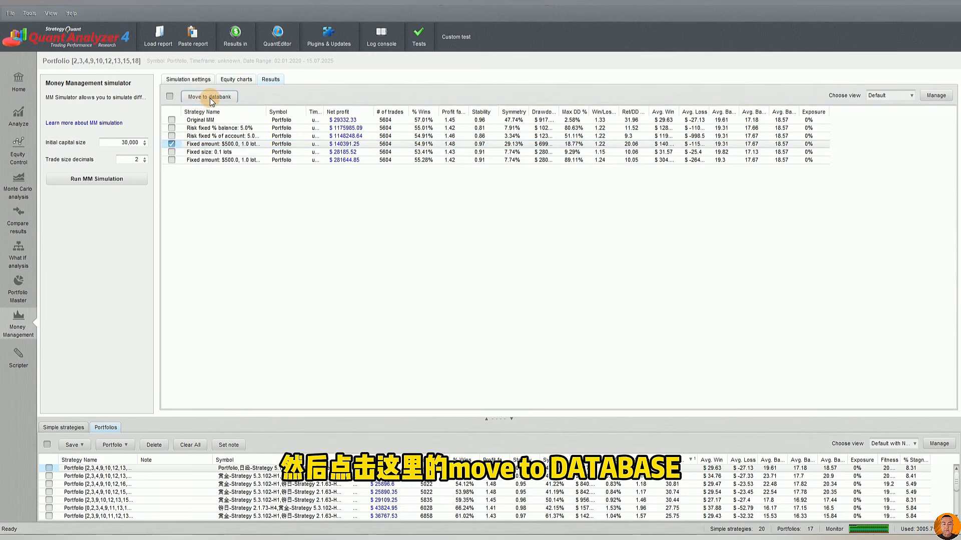
Enlarge the simple strategies databank and select the Fixed amount $500 result that was moved into it
click(64, 427)
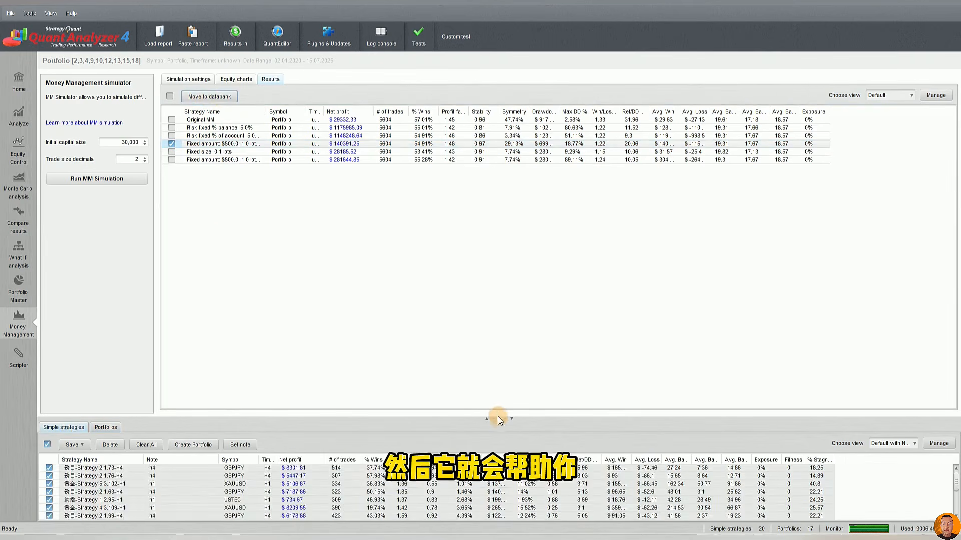
drag(498, 418, 498, 283)
click(183, 396)
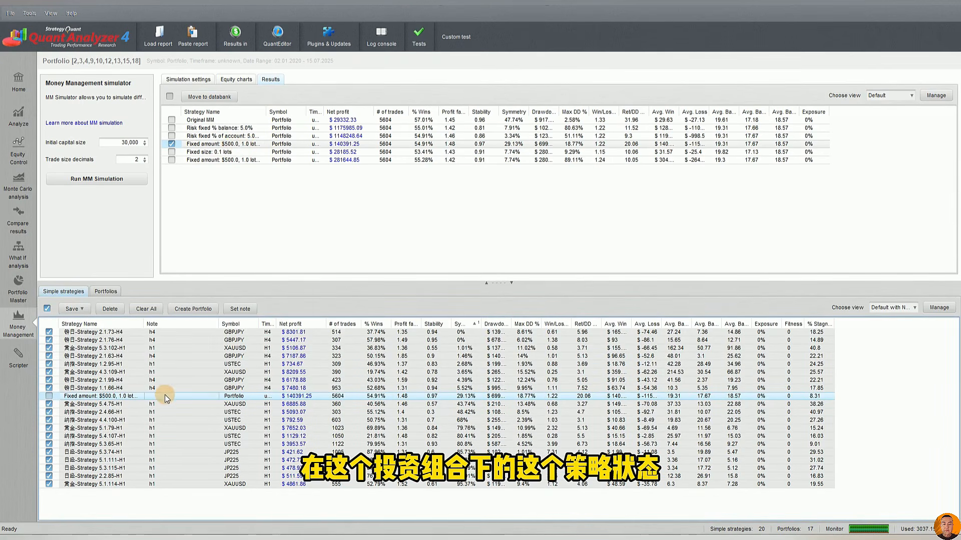
click(279, 400)
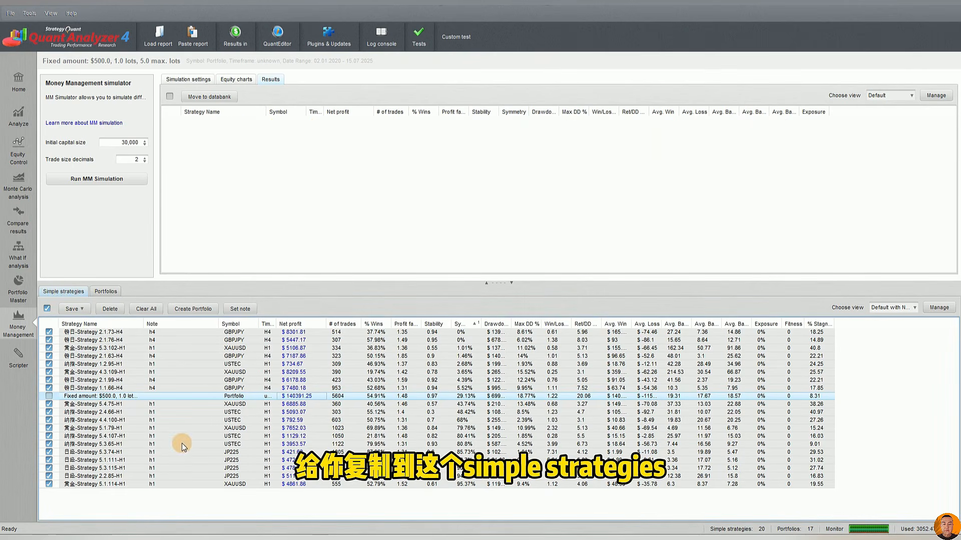
Open the Fixed amount $500 result for detailed analysis and view its list of trades, equity chart and trade analysis at full height
double_click(336, 397)
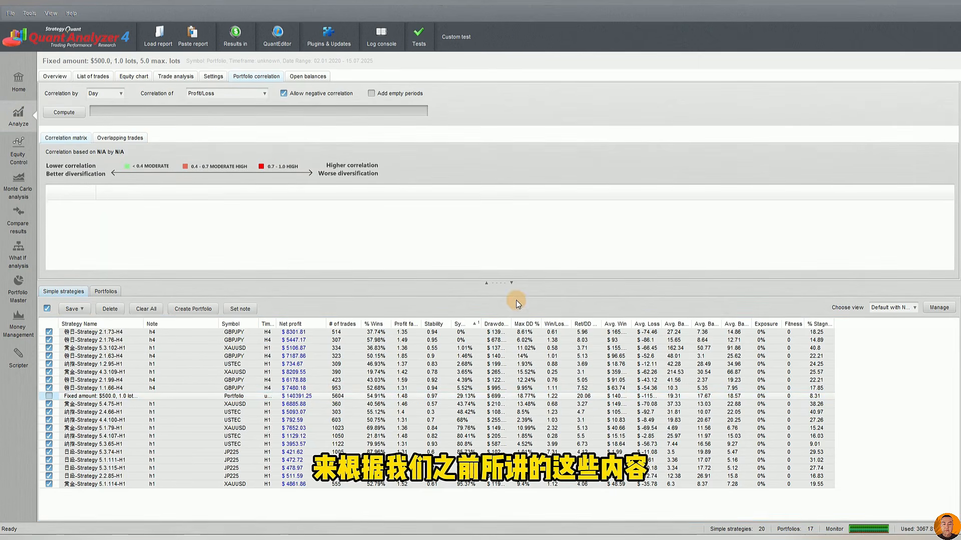
click(511, 284)
click(95, 77)
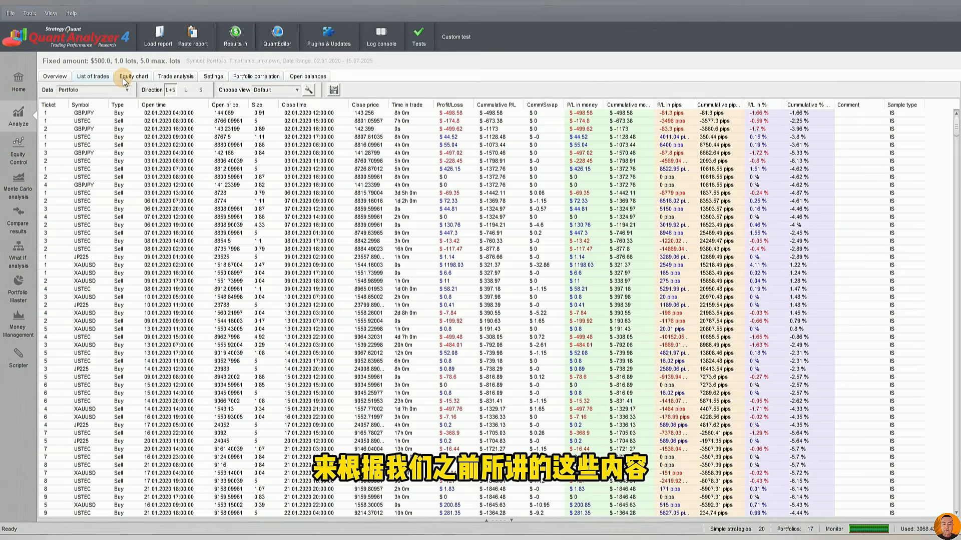
click(133, 76)
click(168, 77)
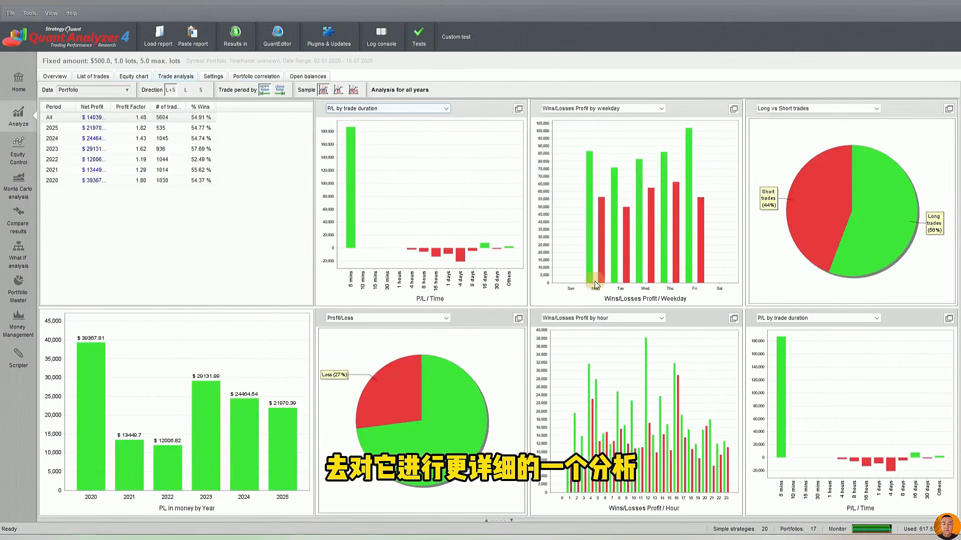